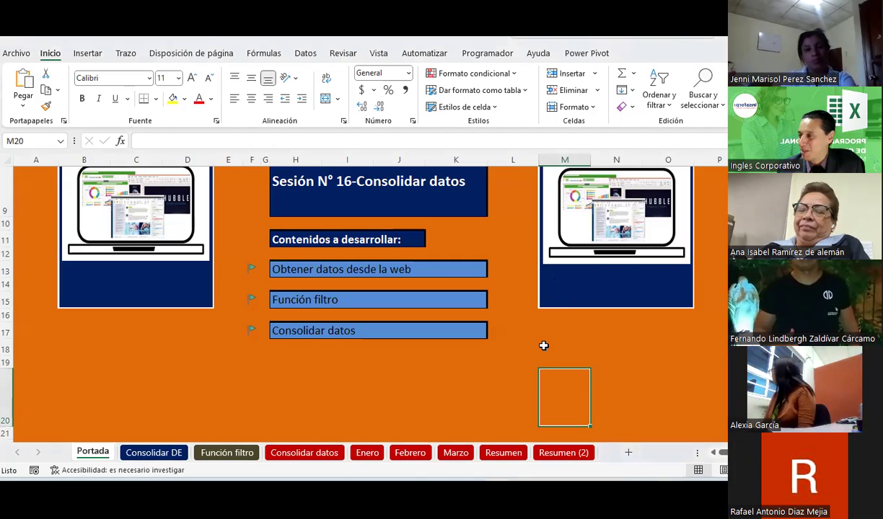
Auto-fit the height of rows 8–10 on the Portada sheet to their content.
click(504, 352)
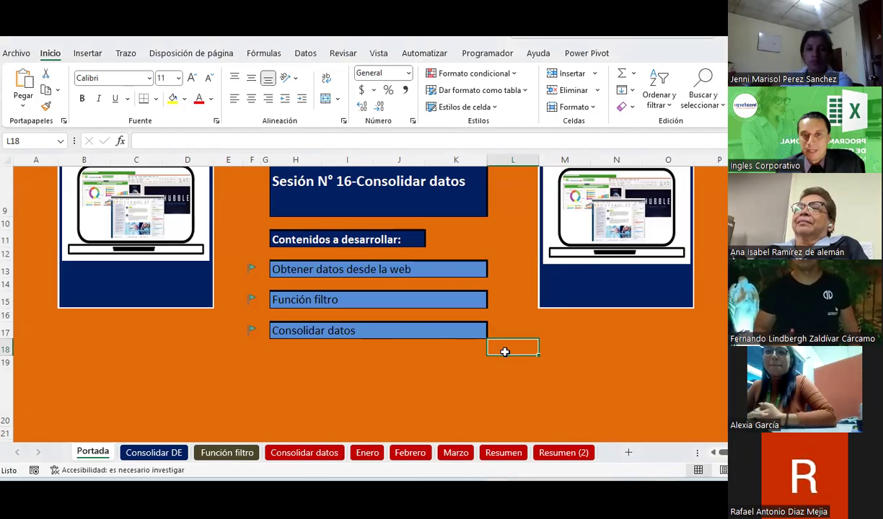
scroll(505, 351, up, 1)
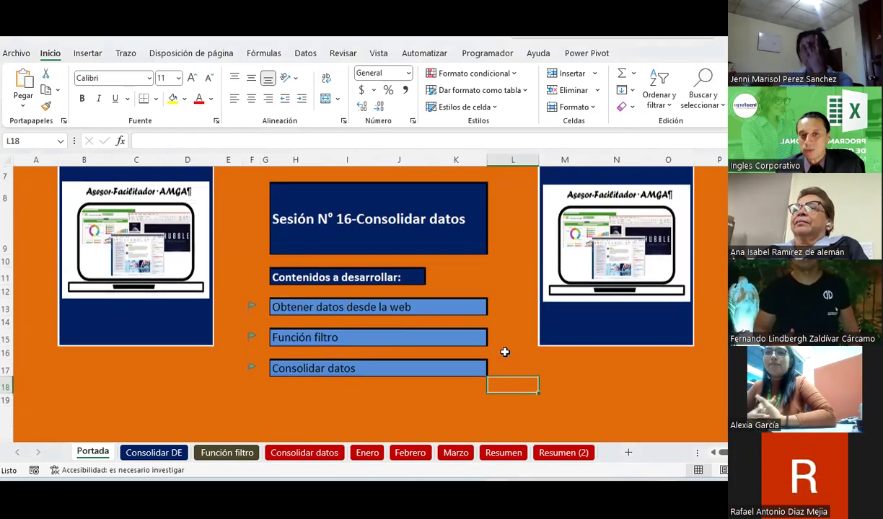
scroll(505, 352, up, 1)
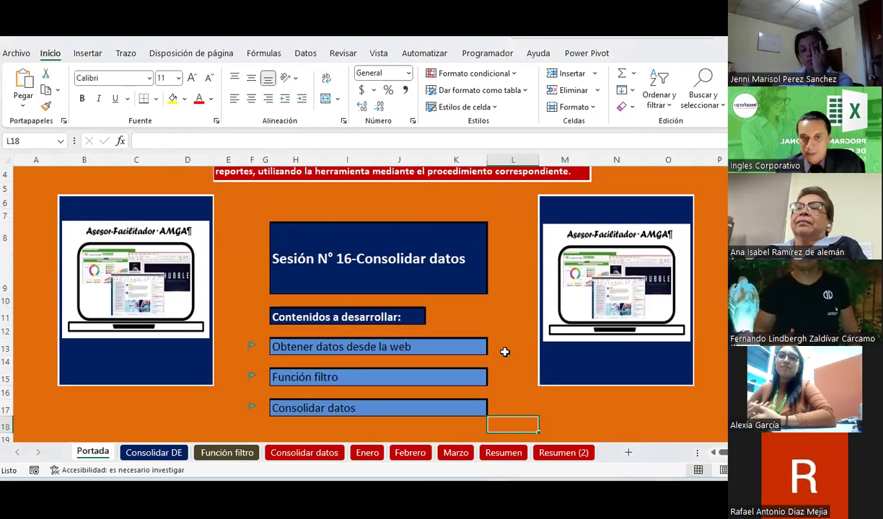
double_click(5, 296)
click(489, 415)
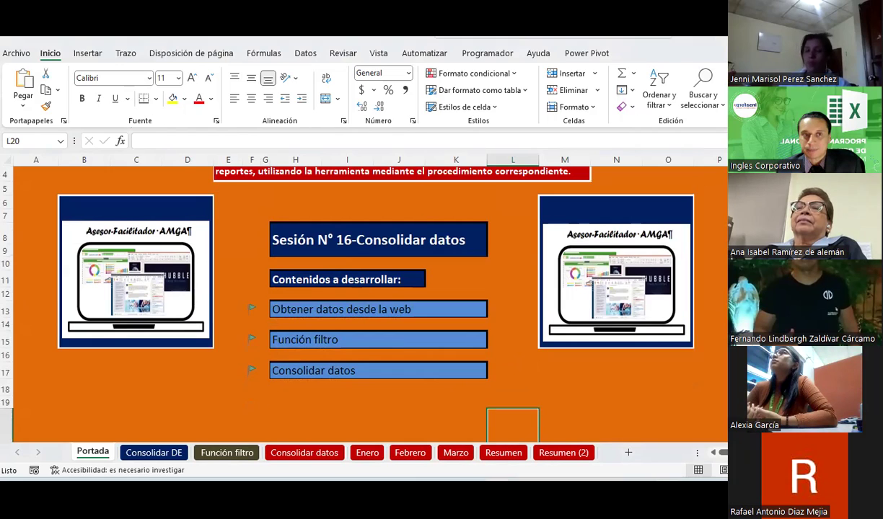
click(554, 381)
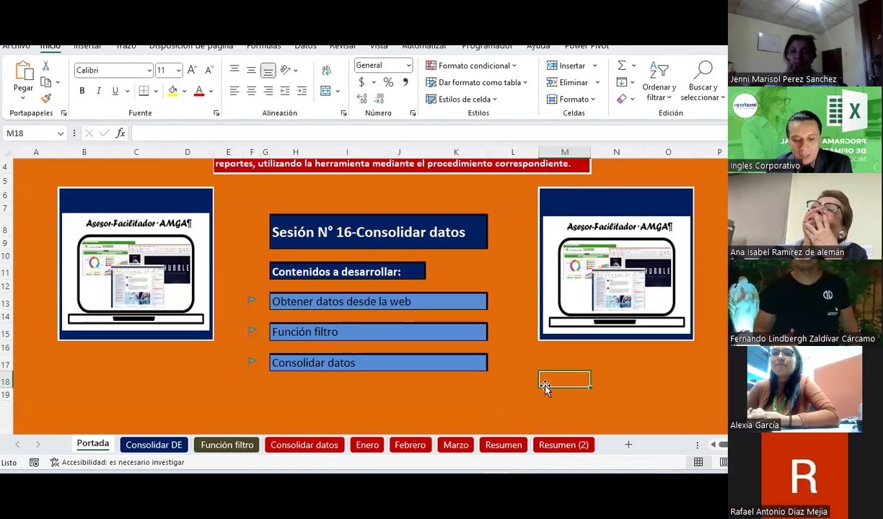
click(513, 391)
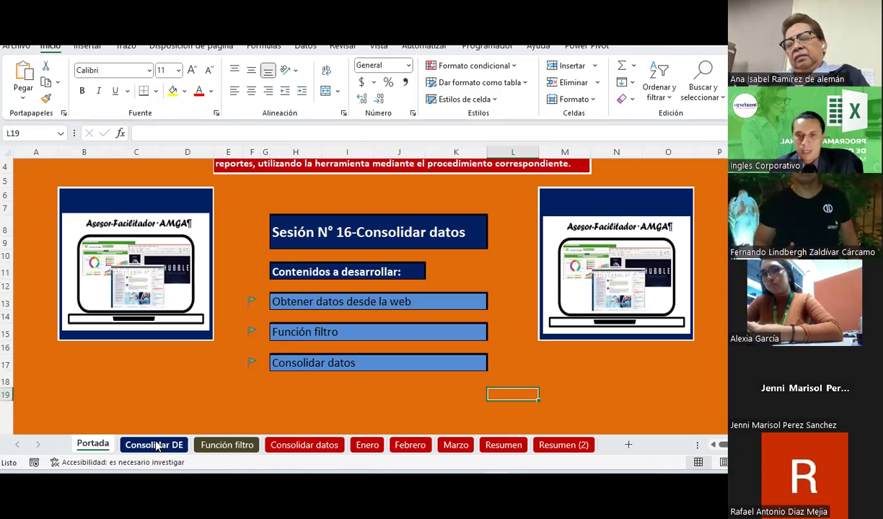
click(298, 404)
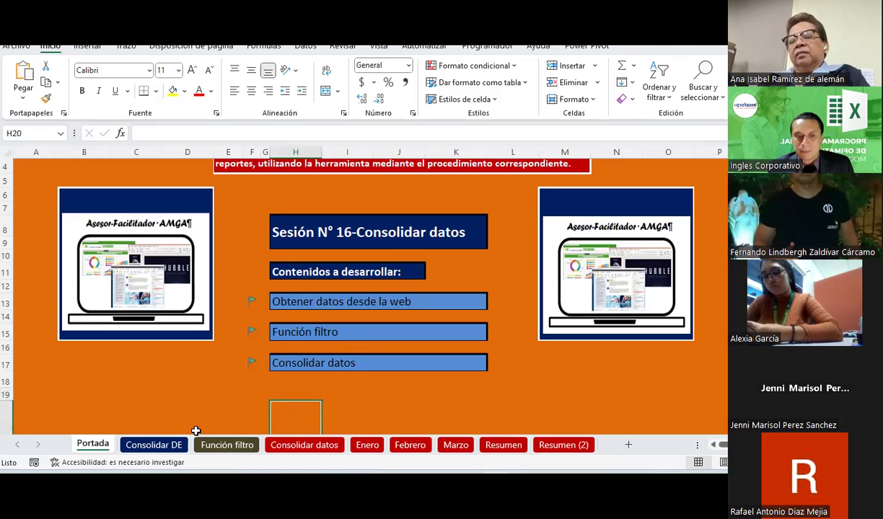
Switch to the Consolidar DE sheet, scroll to its top, and show the Datos ribbon.
click(152, 448)
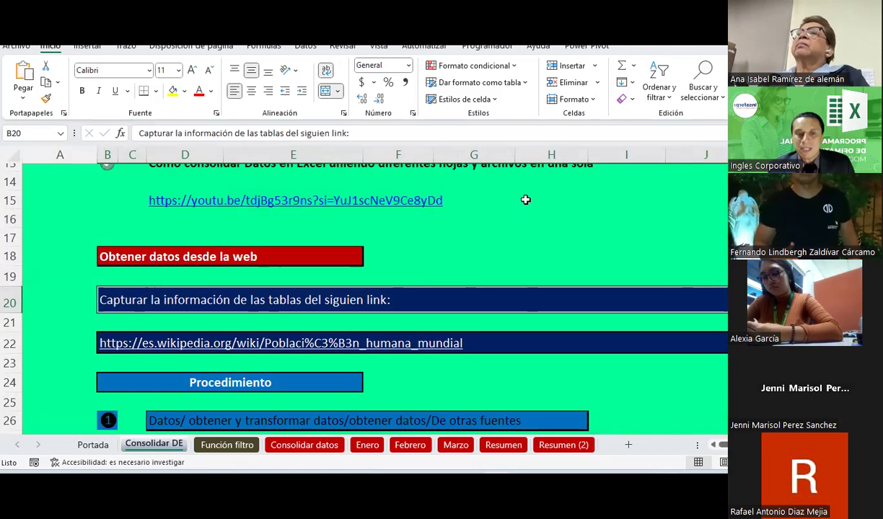
scroll(487, 263, down, 2)
scroll(487, 263, up, 3)
scroll(488, 265, up, 3)
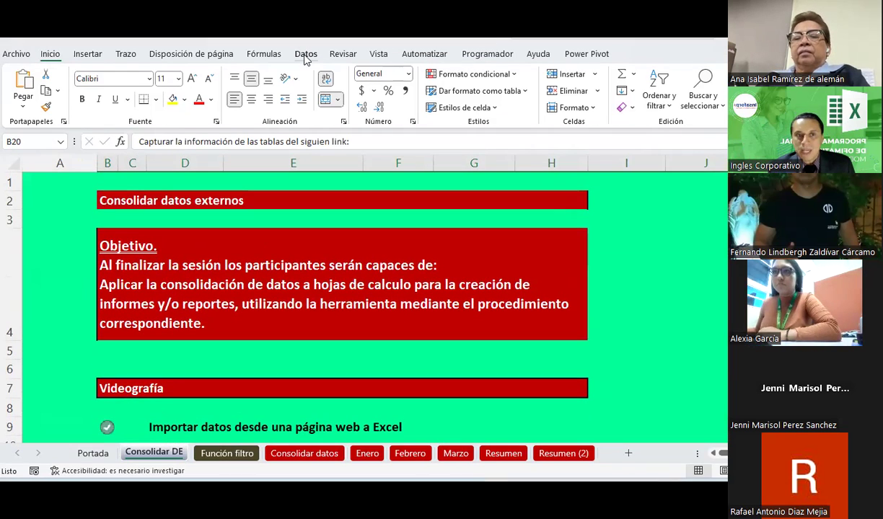
click(306, 55)
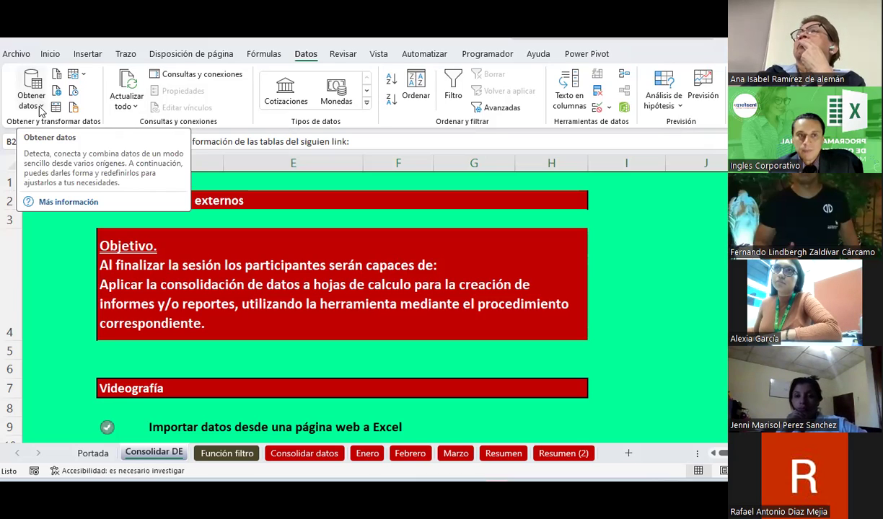
Browse the Obtener datos source submenus, ending on De otras fuentes.
click(41, 108)
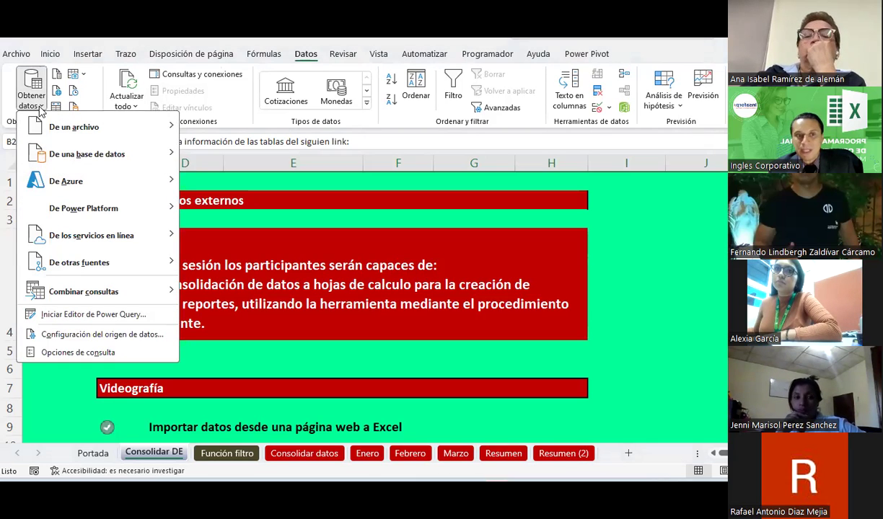
mouse_move(46, 128)
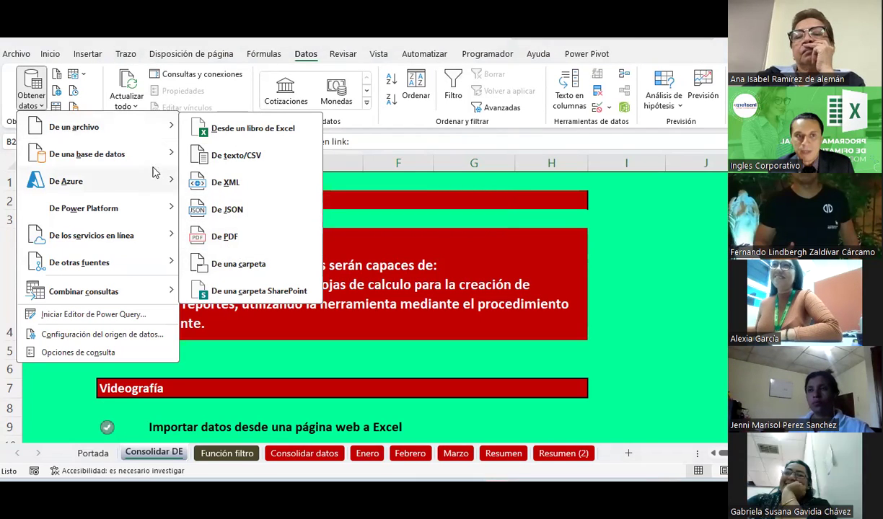
mouse_move(152, 162)
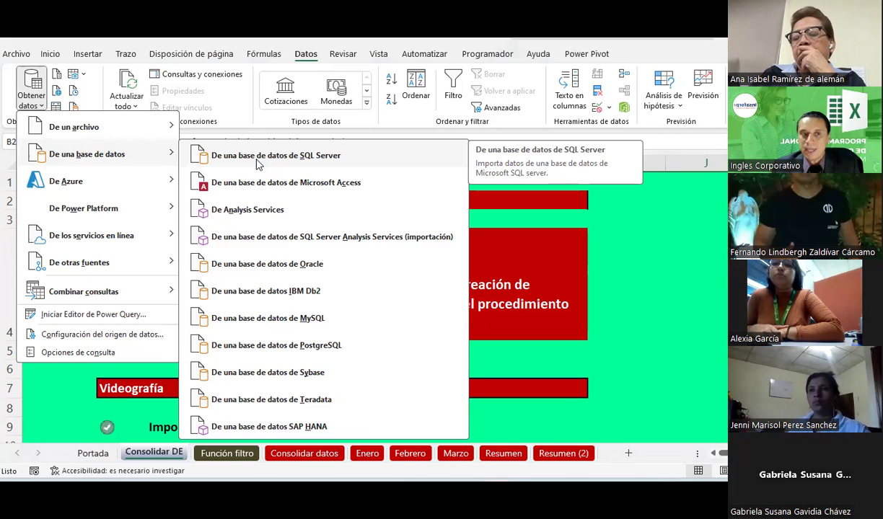
mouse_move(88, 184)
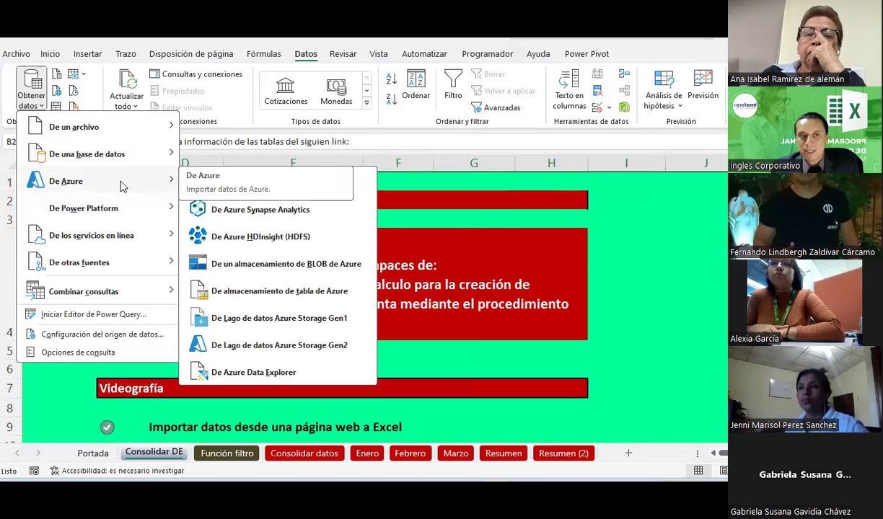
mouse_move(117, 209)
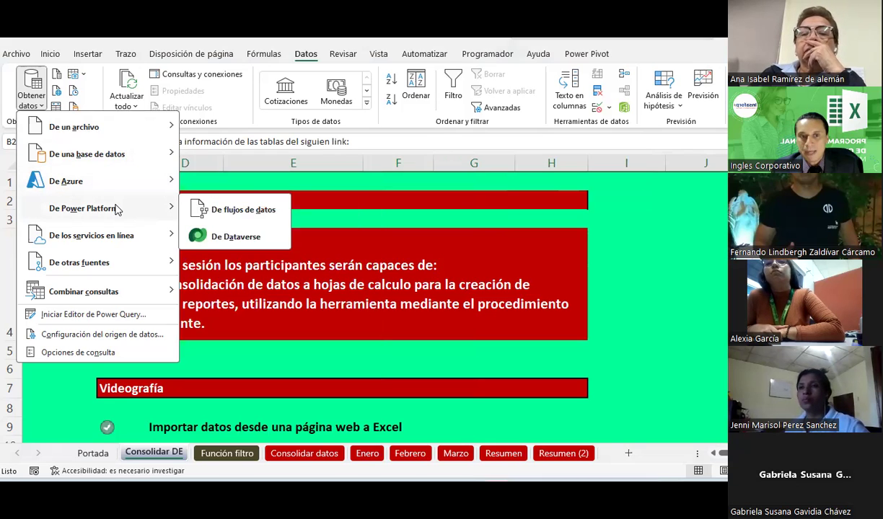
mouse_move(120, 238)
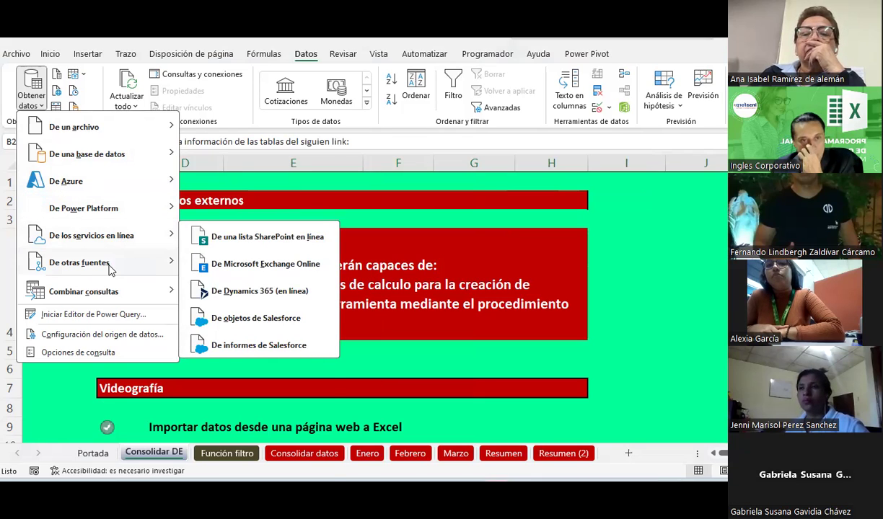
mouse_move(111, 268)
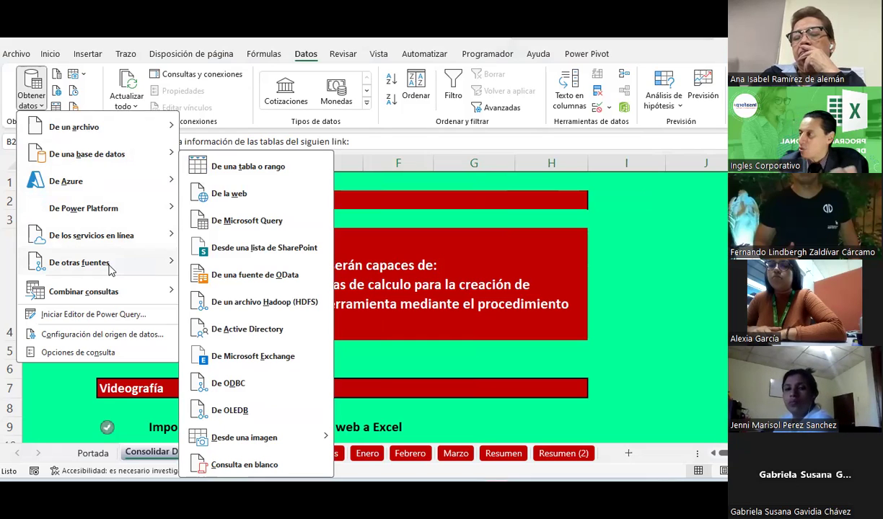
Start a De la web data import, then cancel the From Web dialog.
click(232, 195)
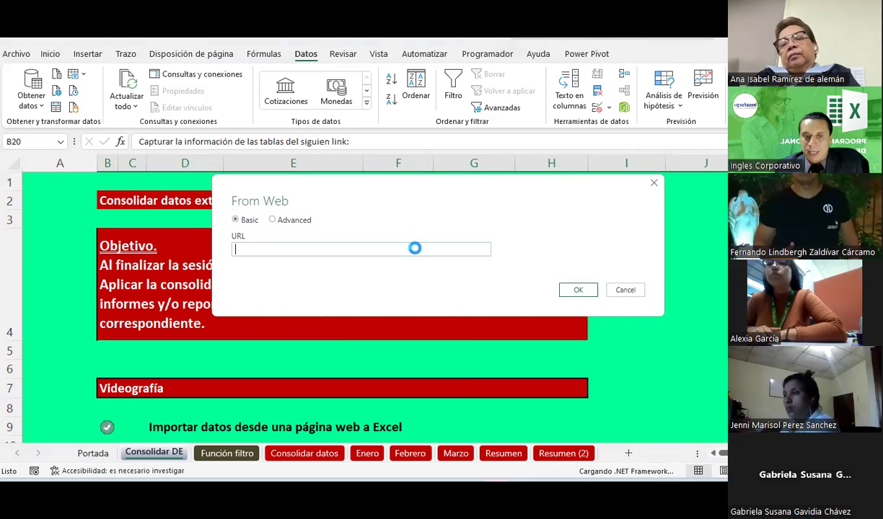
key(Escape)
scroll(355, 276, down, 3)
Follow the Wikipedia Población humana mundial hyperlink in cell B22.
click(370, 309)
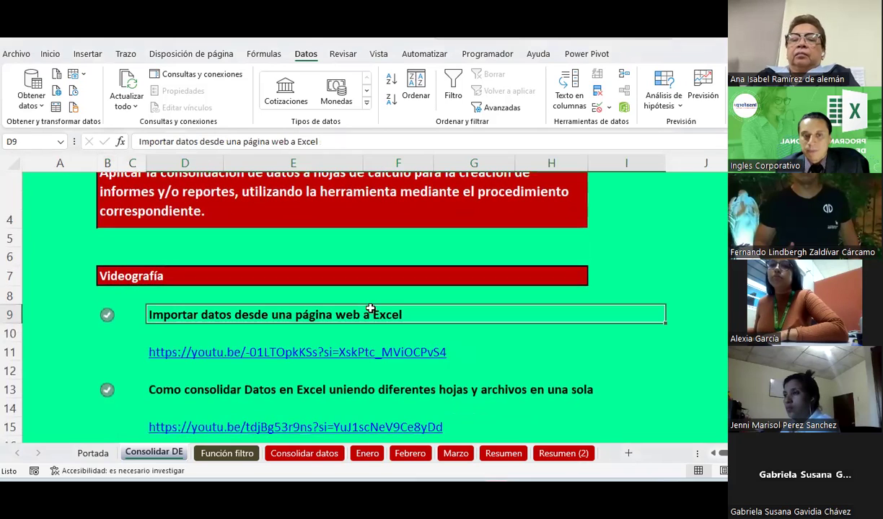
scroll(370, 309, down, 3)
scroll(368, 307, down, 3)
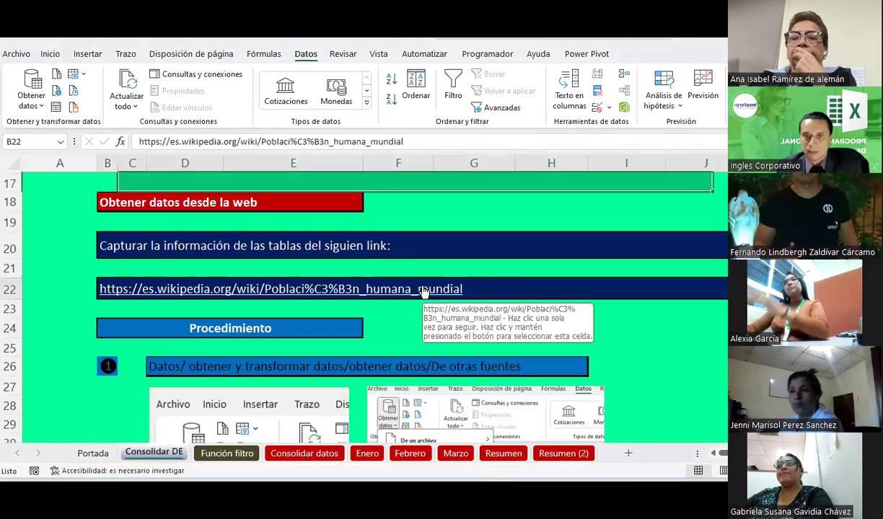
click(426, 290)
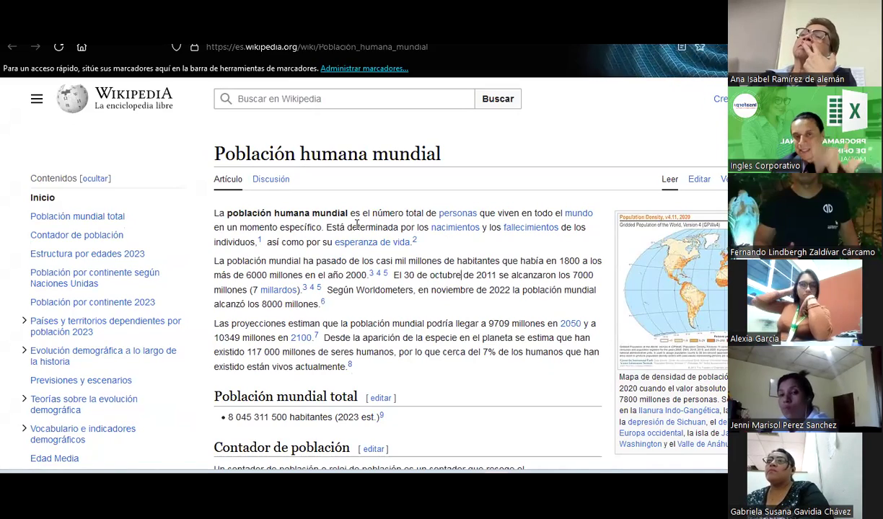
Select the whole Estructura por edades 2023 table in Firefox, then return to Excel.
scroll(356, 224, down, 3)
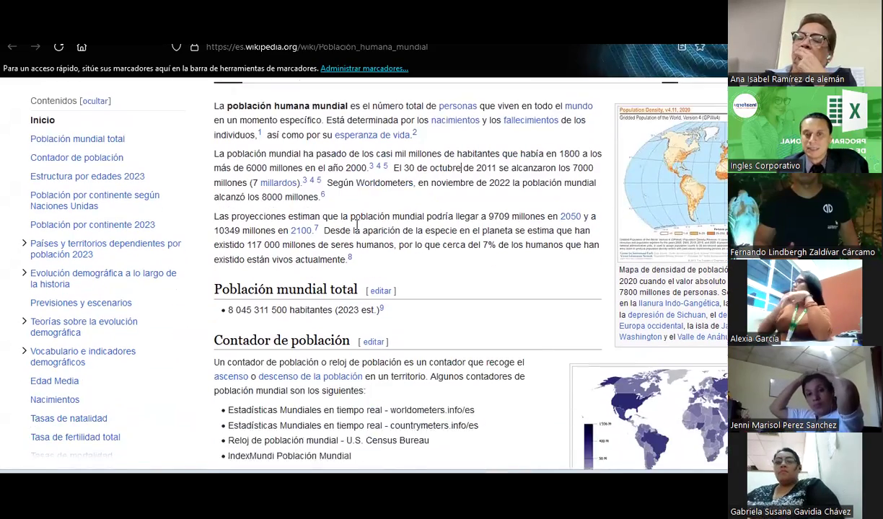
scroll(356, 224, up, 3)
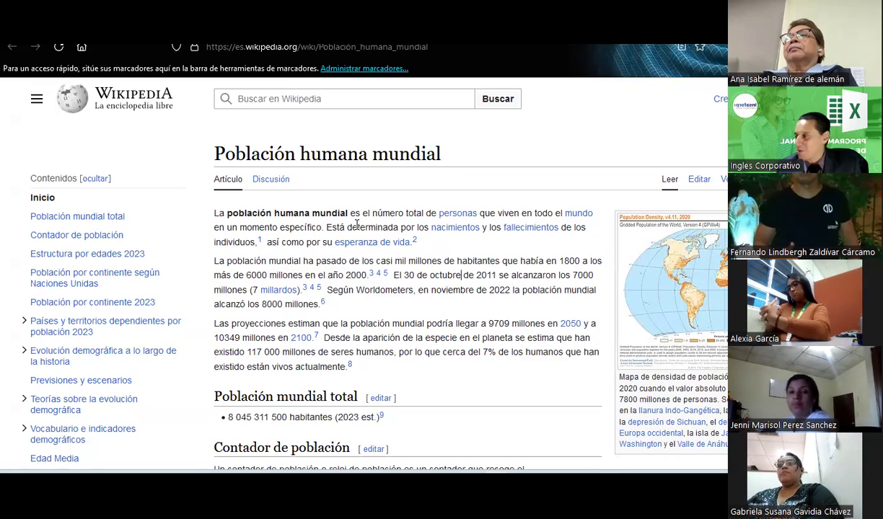
scroll(356, 225, down, 2)
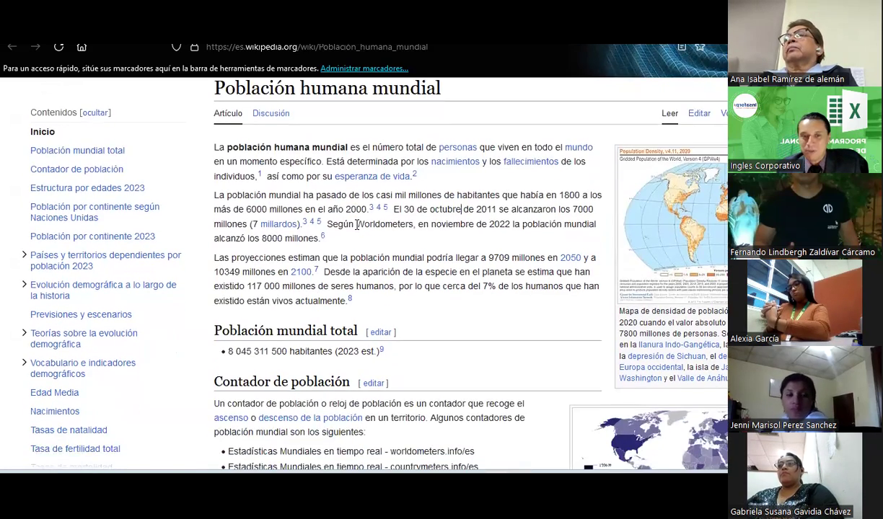
scroll(358, 228, down, 5)
scroll(356, 230, down, 5)
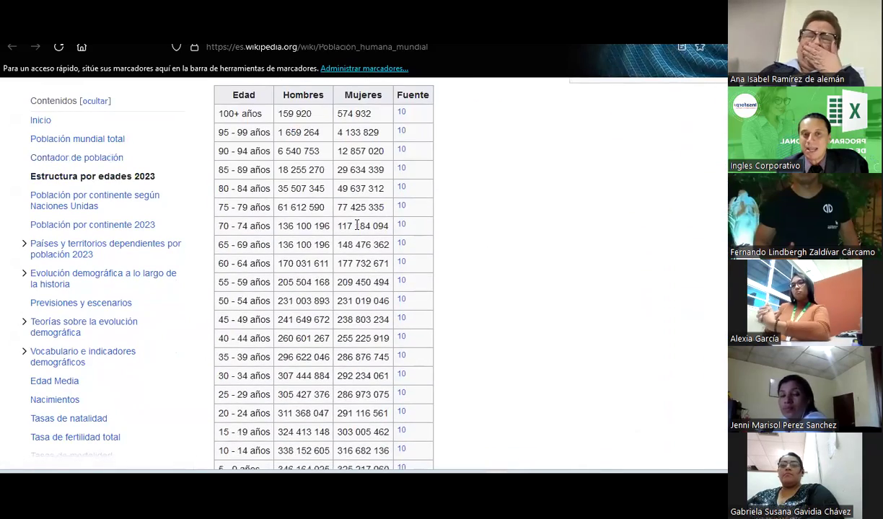
scroll(259, 257, up, 3)
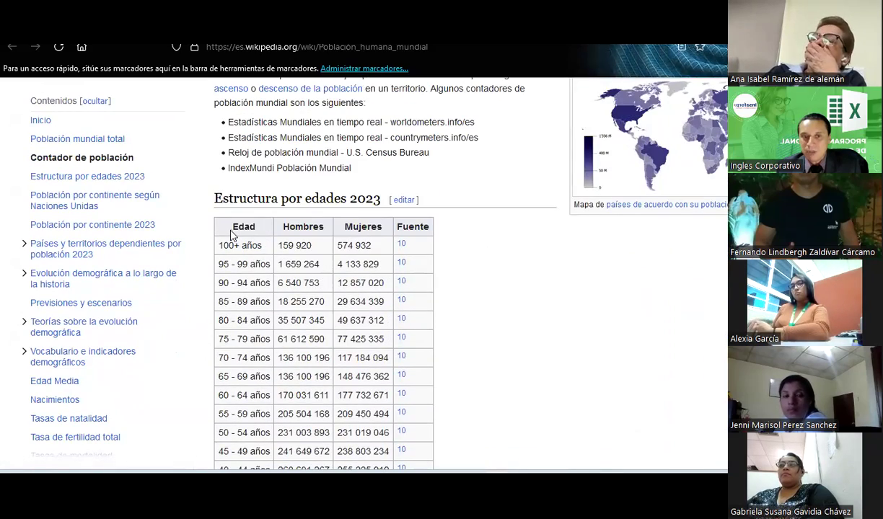
mouse_move(222, 227)
mouse_down()
mouse_move(415, 466)
mouse_move(408, 323)
mouse_move(409, 330)
mouse_up()
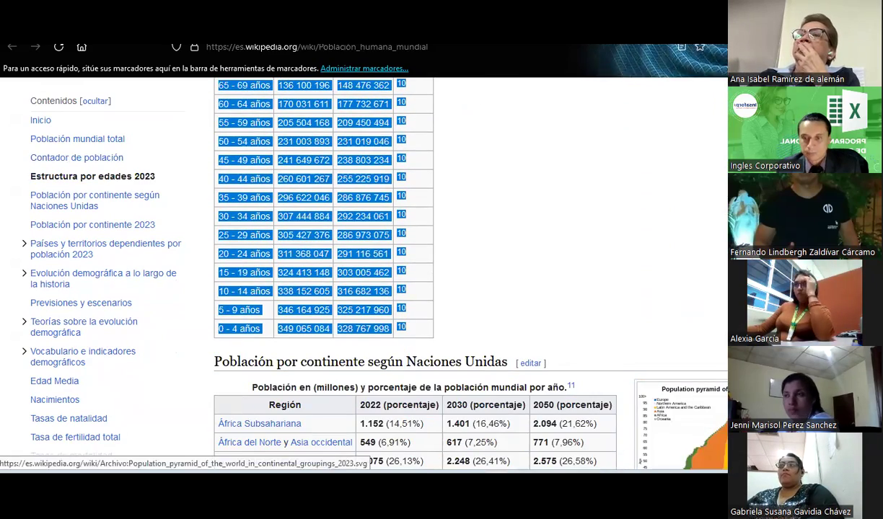
click(668, 470)
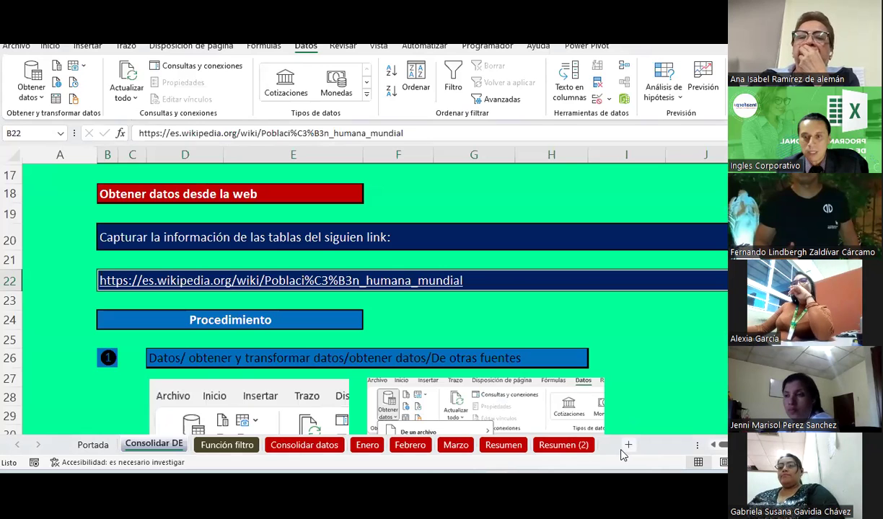
Add a new sheet and paste the copied age table starting at B3.
click(628, 445)
click(97, 190)
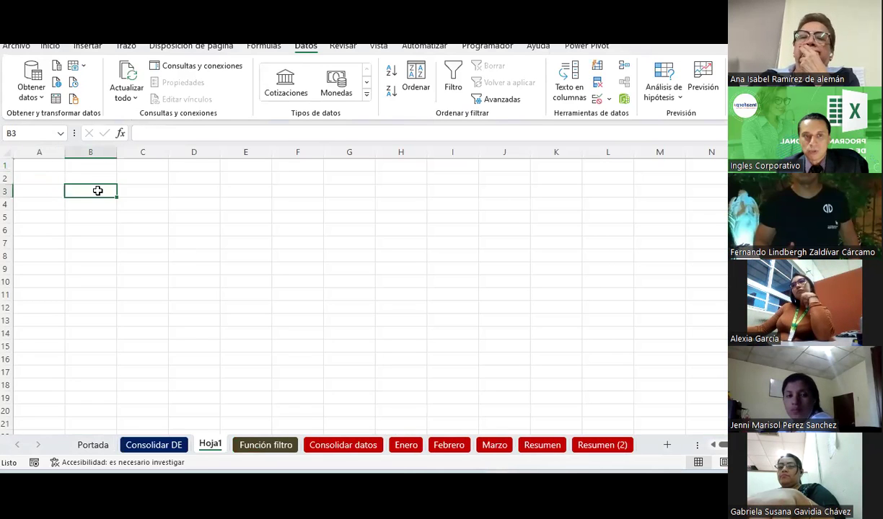
key(ctrl+v)
scroll(376, 242, down, 4)
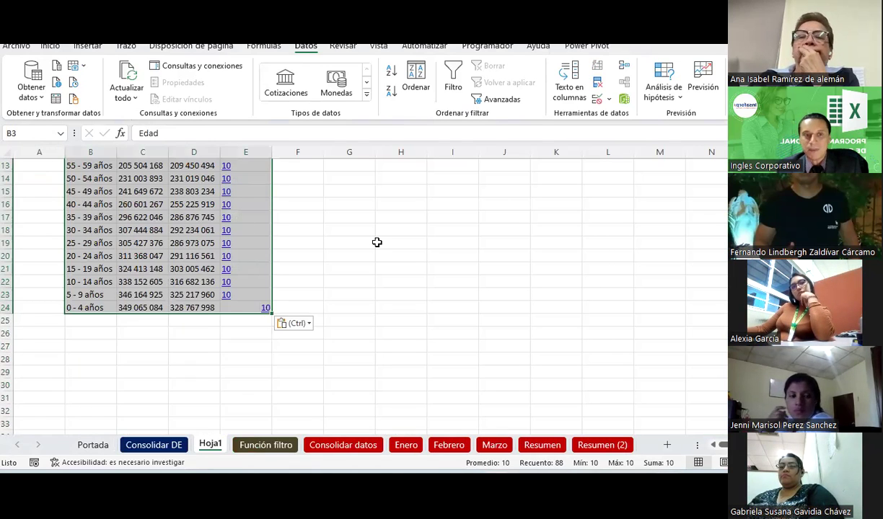
scroll(376, 242, up, 2)
Centre the contents of the B3:E24 age table.
click(50, 45)
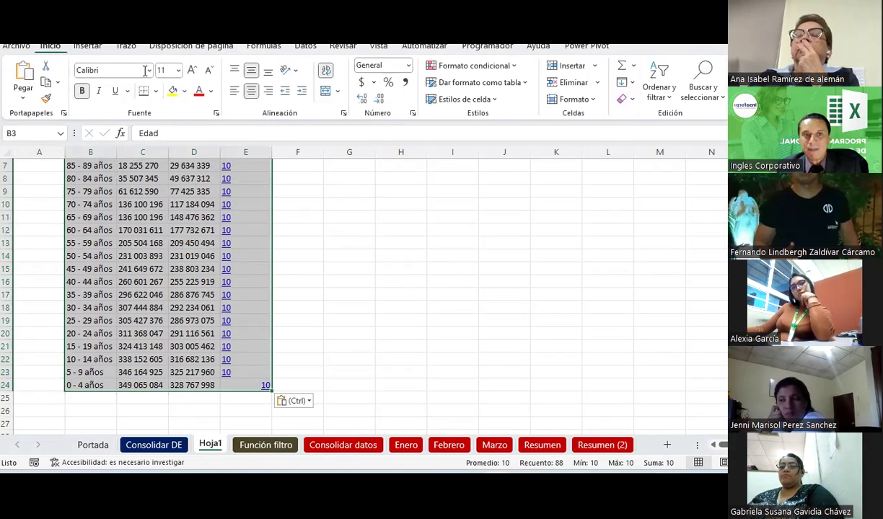
scroll(255, 96, up, 2)
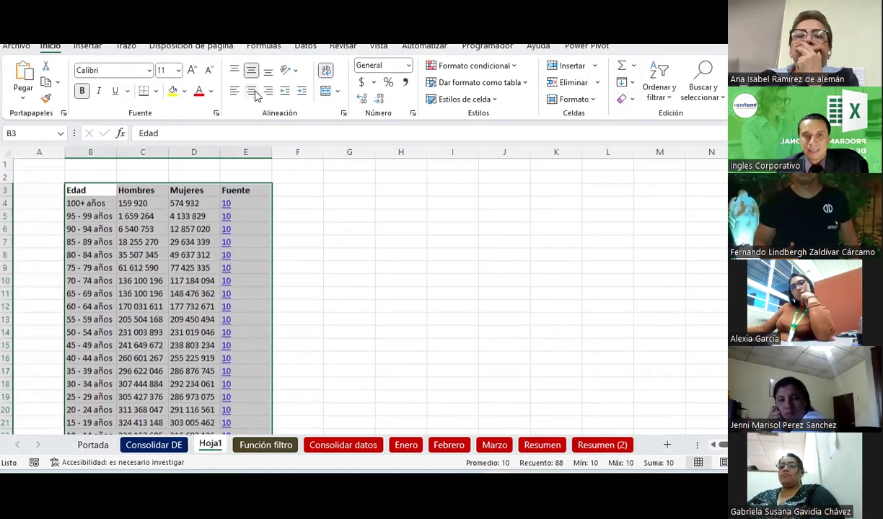
click(251, 92)
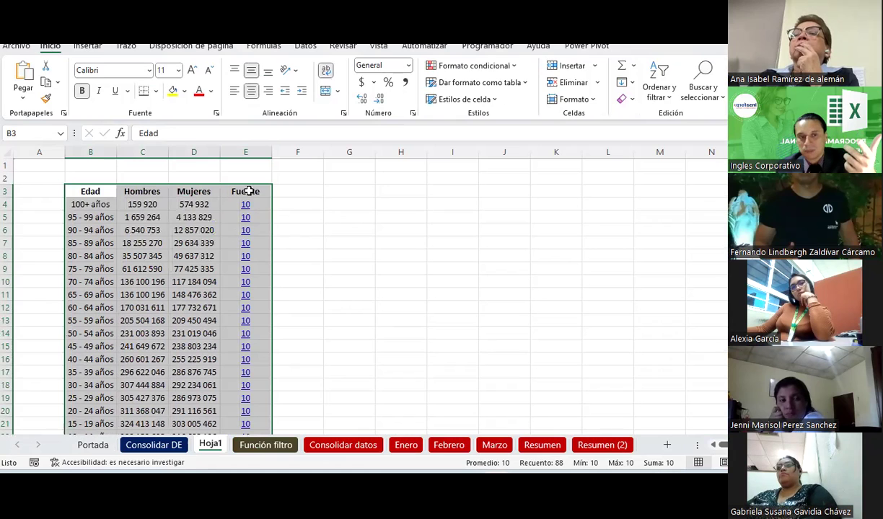
scroll(188, 220, down, 1)
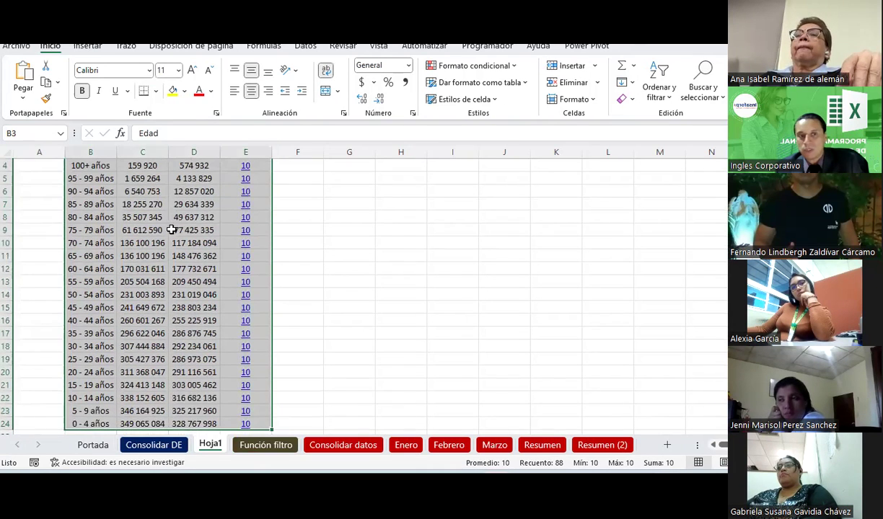
scroll(172, 229, up, 1)
click(410, 191)
Paste a second copy of the age table at H3 with Mantener formato de origen.
right_click(411, 199)
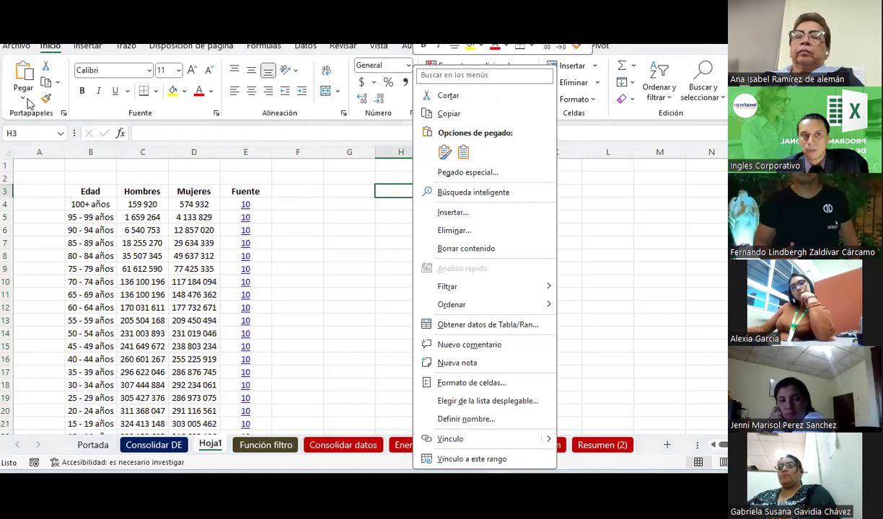
click(28, 103)
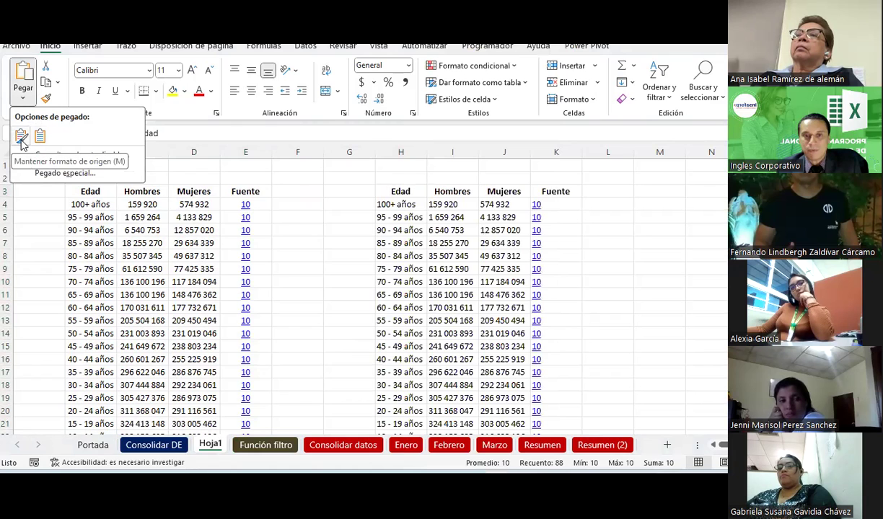
click(21, 138)
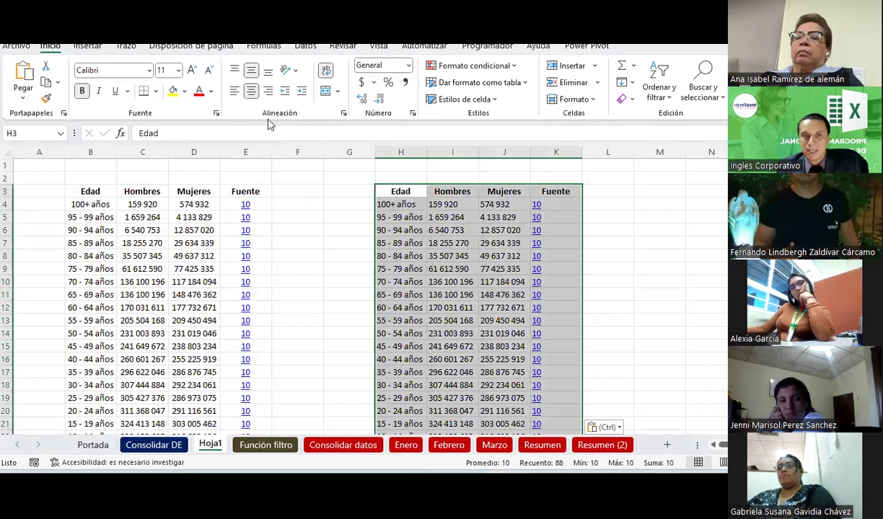
click(389, 268)
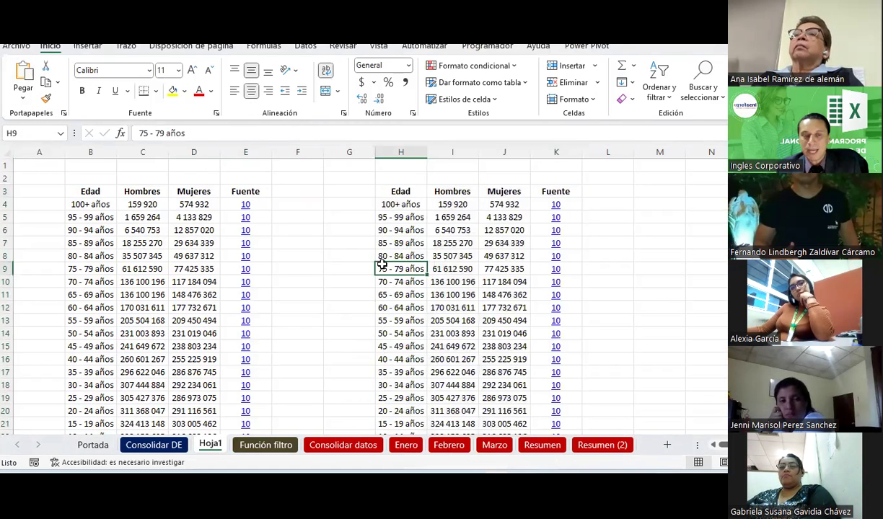
scroll(378, 264, down, 2)
scroll(379, 264, down, 1)
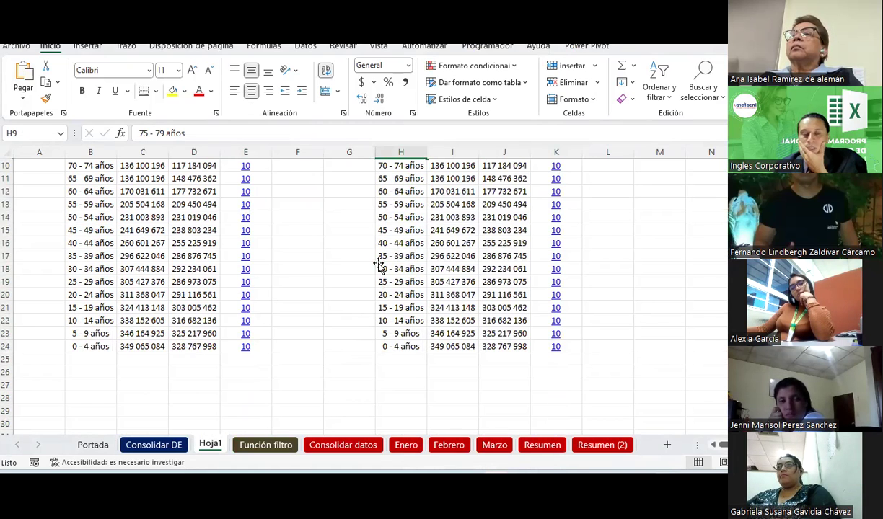
scroll(379, 264, up, 2)
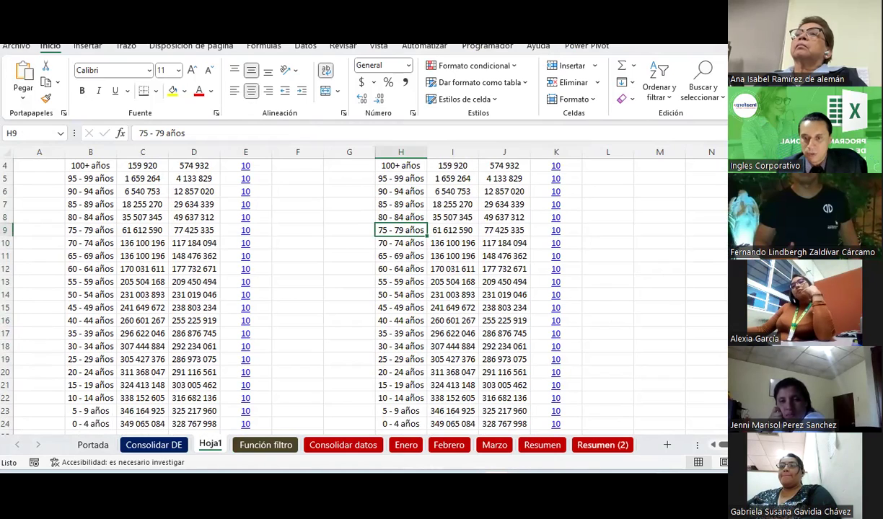
key(alt+Tab)
scroll(453, 303, down, 2)
Deselect the age table, scroll down to the continent population tables, and select the page URL.
scroll(453, 302, down, 2)
click(495, 195)
scroll(495, 194, down, 2)
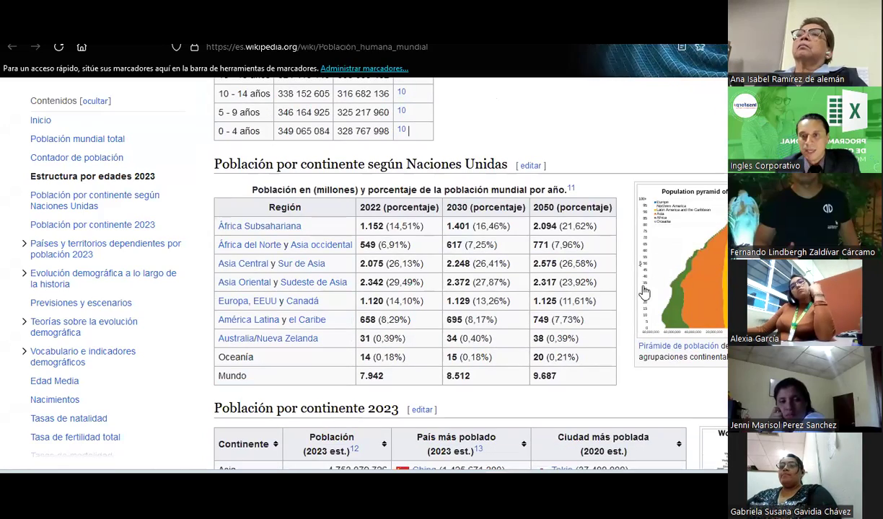
scroll(443, 251, up, 6)
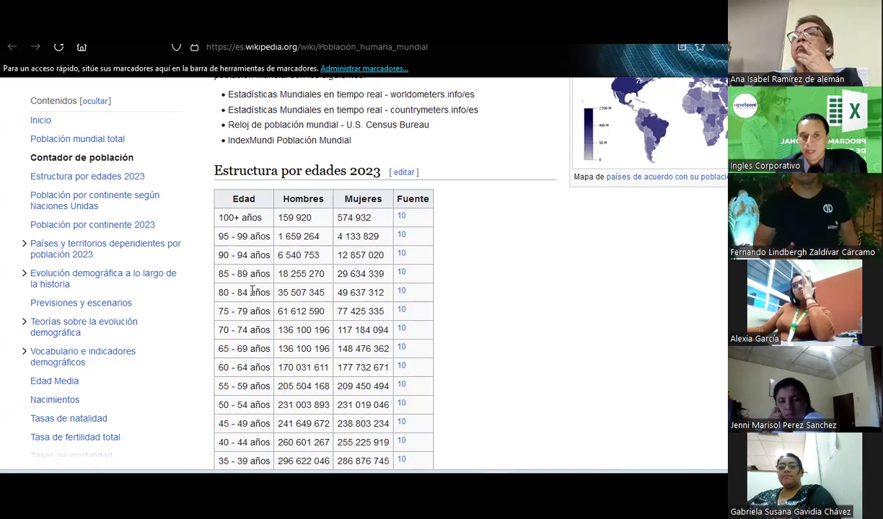
scroll(293, 284, down, 2)
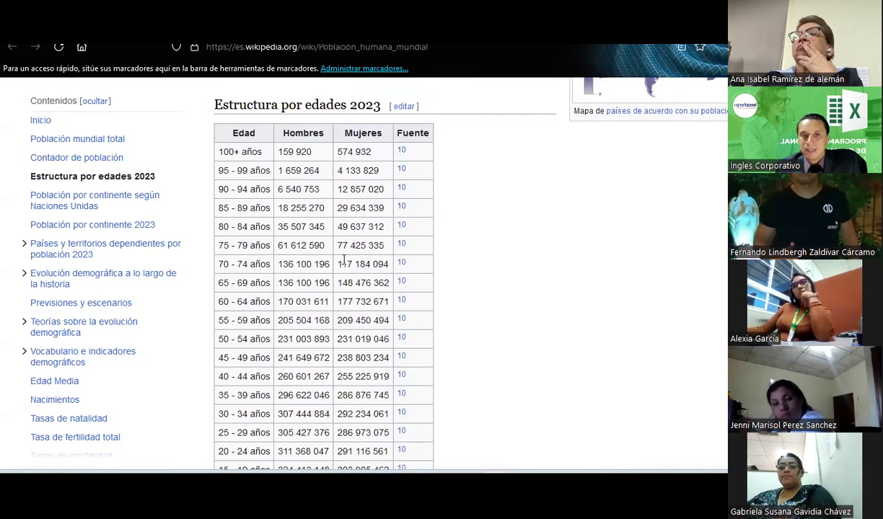
scroll(344, 260, down, 2)
scroll(339, 317, down, 2)
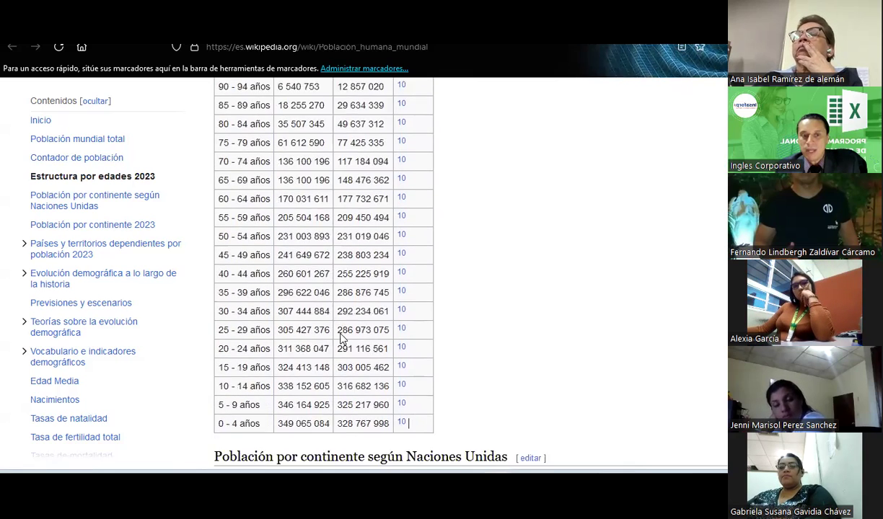
scroll(341, 333, down, 2)
scroll(342, 333, down, 5)
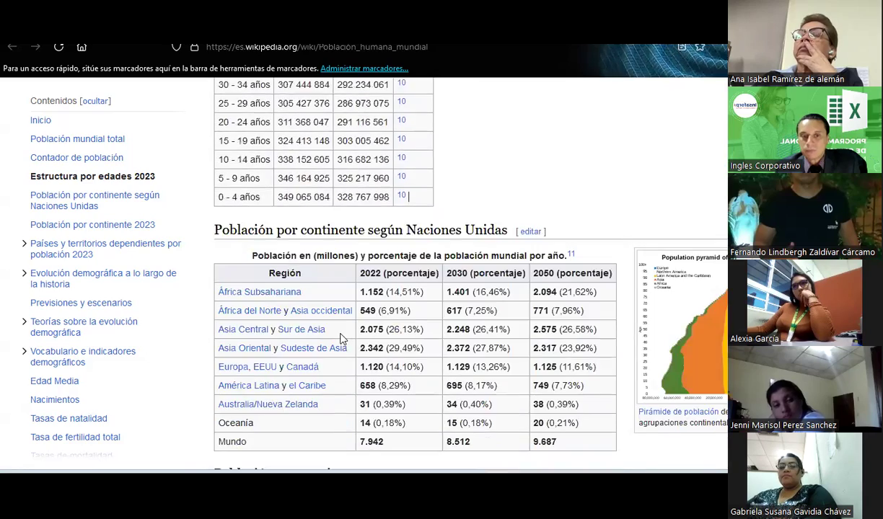
scroll(342, 335, down, 5)
scroll(342, 334, down, 4)
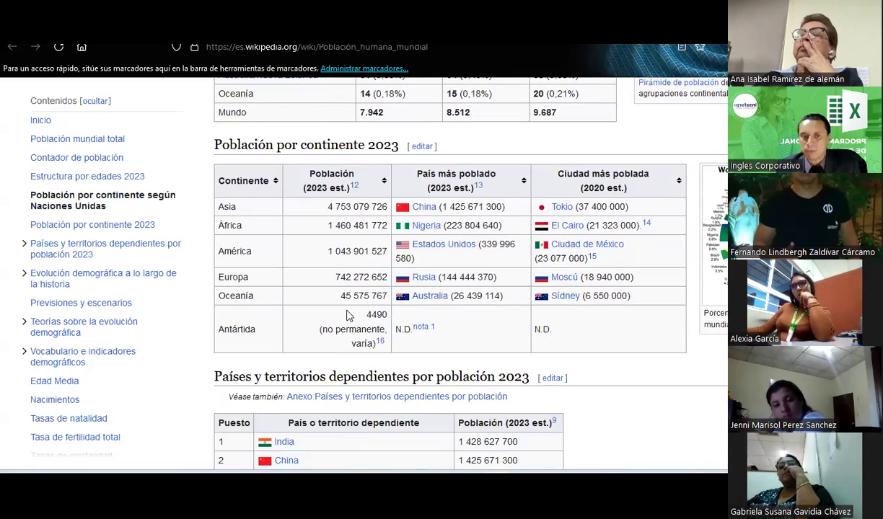
scroll(346, 316, up, 4)
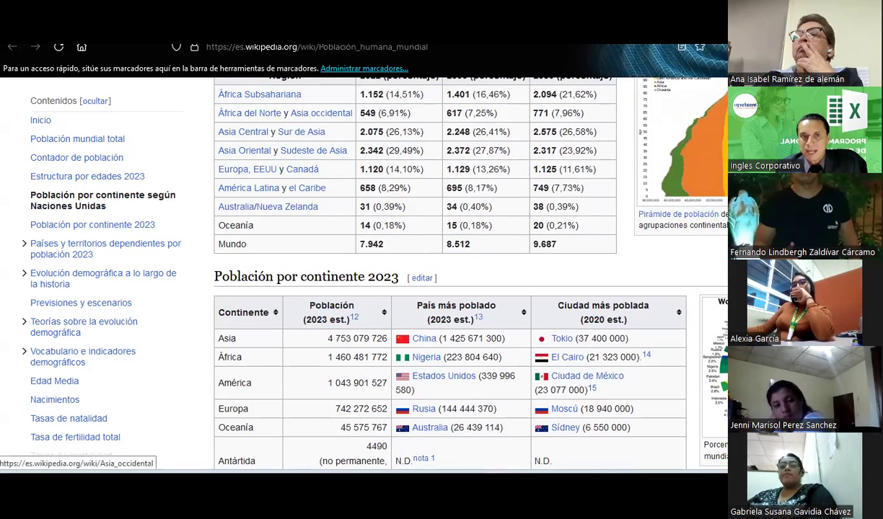
click(297, 49)
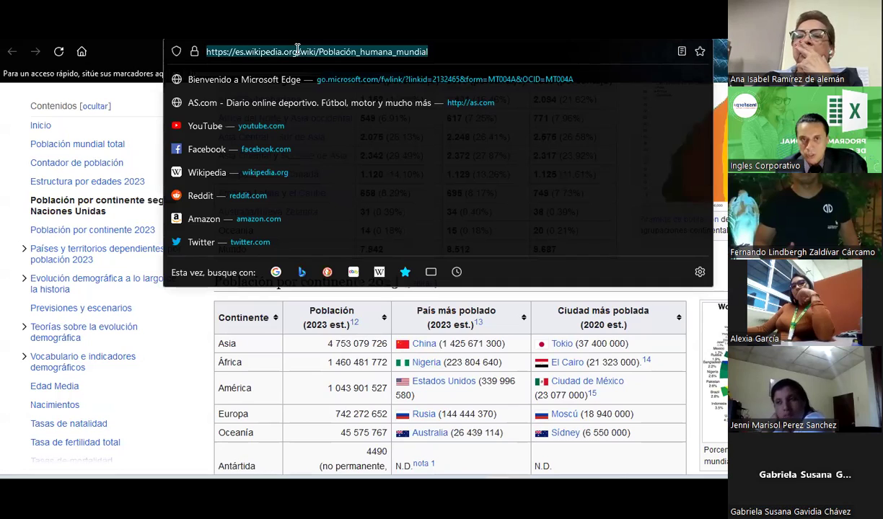
Return to Excel and move from the Función filtro sheet to Consolidar DE.
click(526, 480)
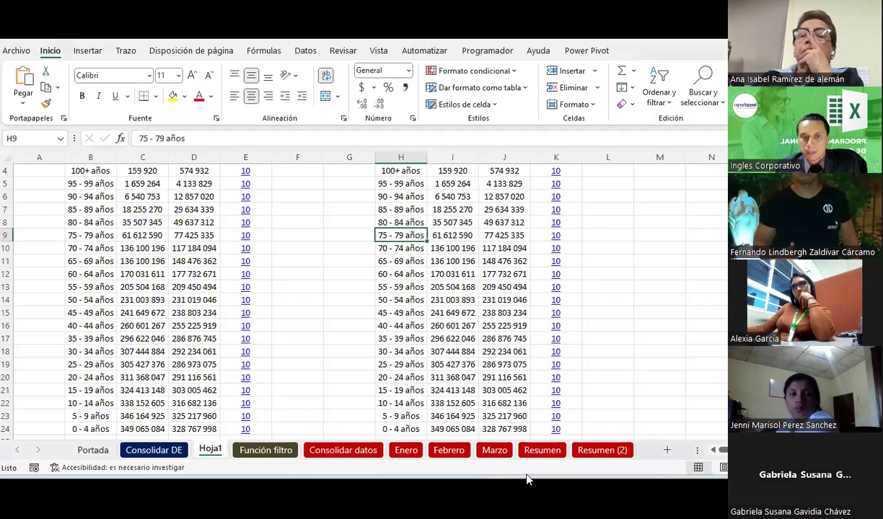
click(266, 450)
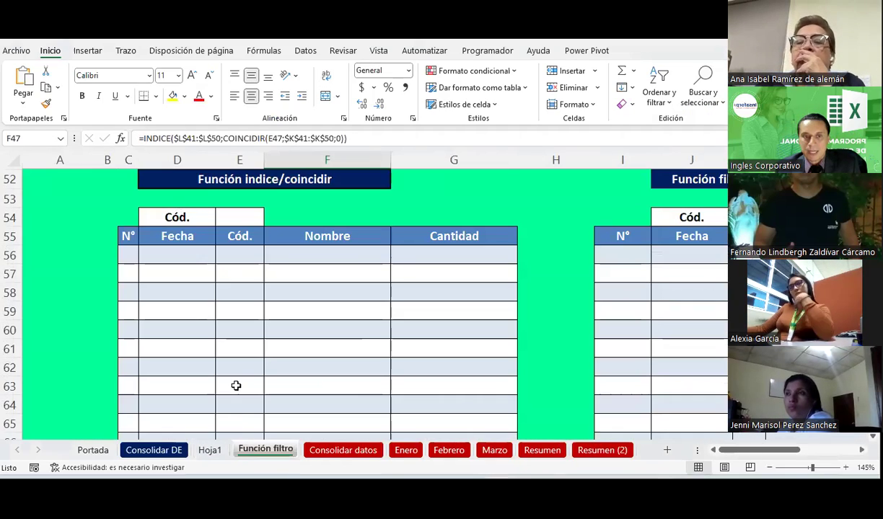
scroll(236, 386, down, 2)
click(154, 450)
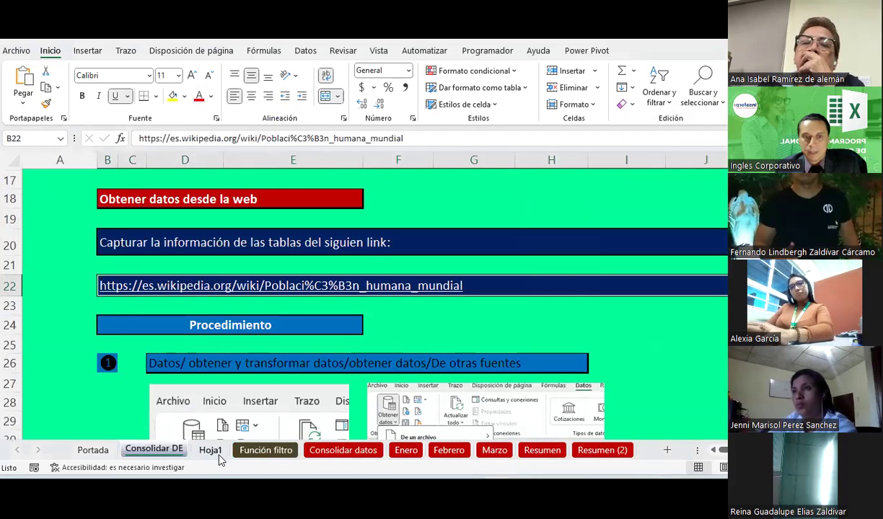
Insert a new sheet, delete Hoja1, and select C3 on the blank Hoja2.
key(shift+F11)
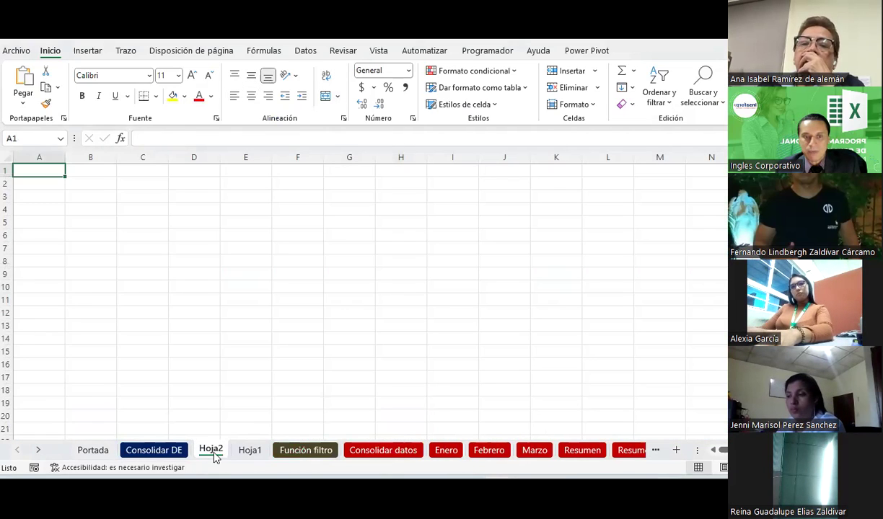
right_click(251, 451)
key(Escape)
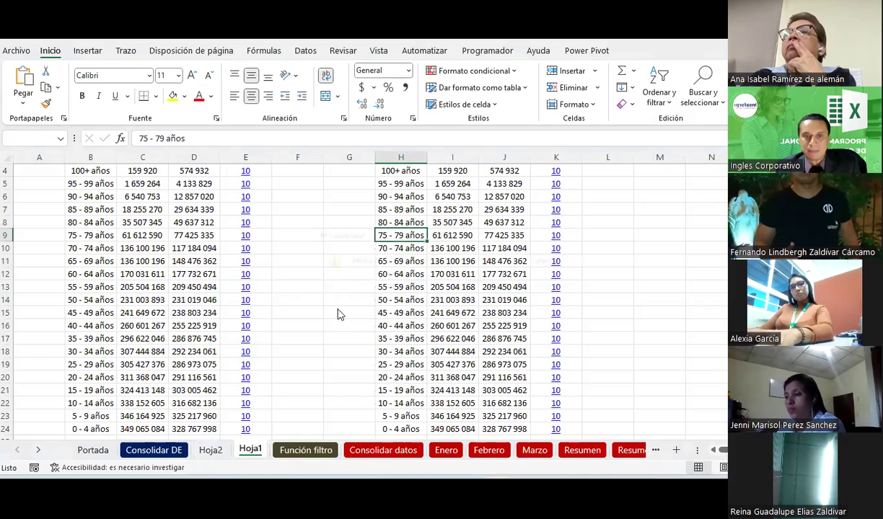
click(392, 272)
click(216, 441)
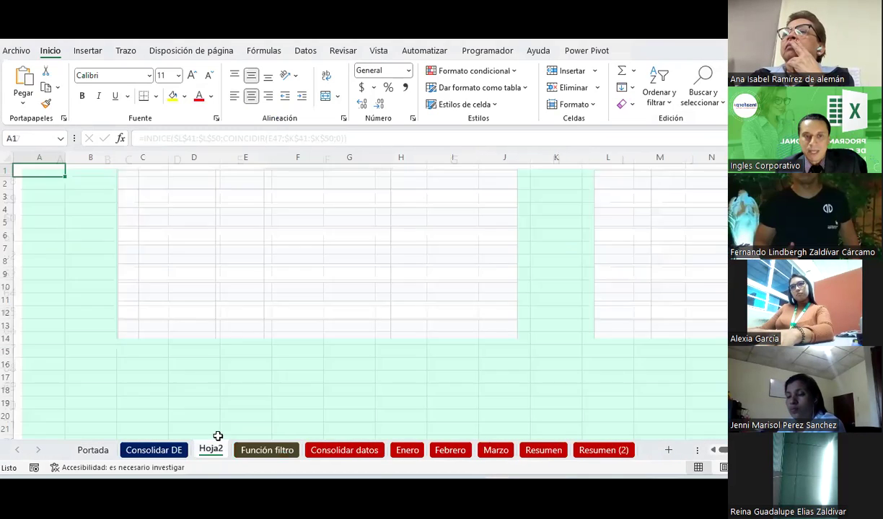
click(137, 199)
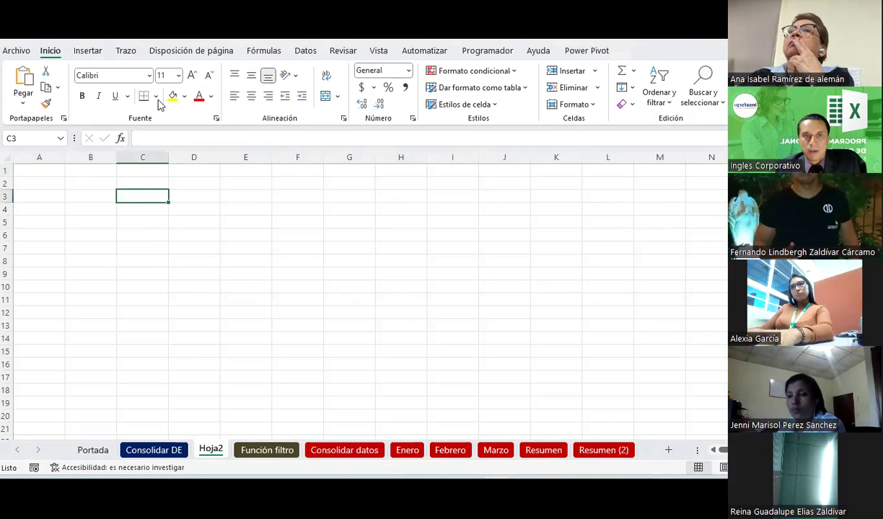
click(306, 52)
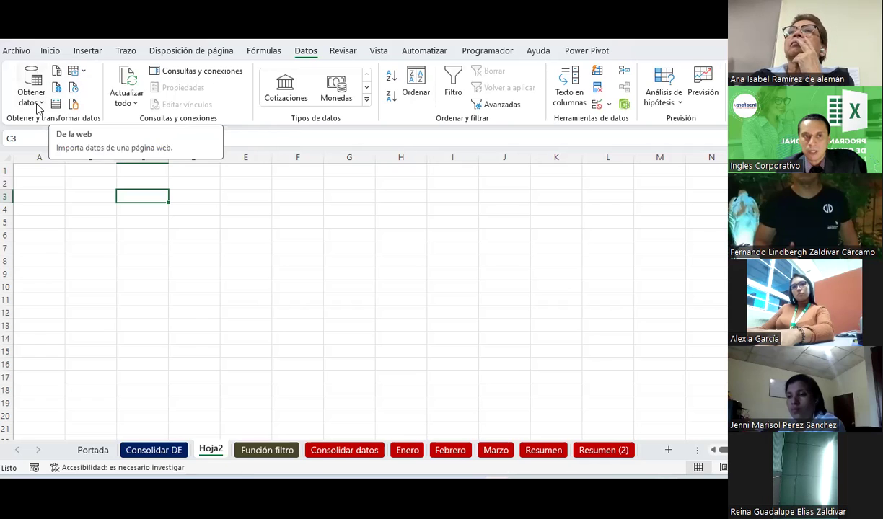
Connect to the Wikipedia world population page as a web source by pasting its URL.
click(38, 105)
mouse_move(69, 290)
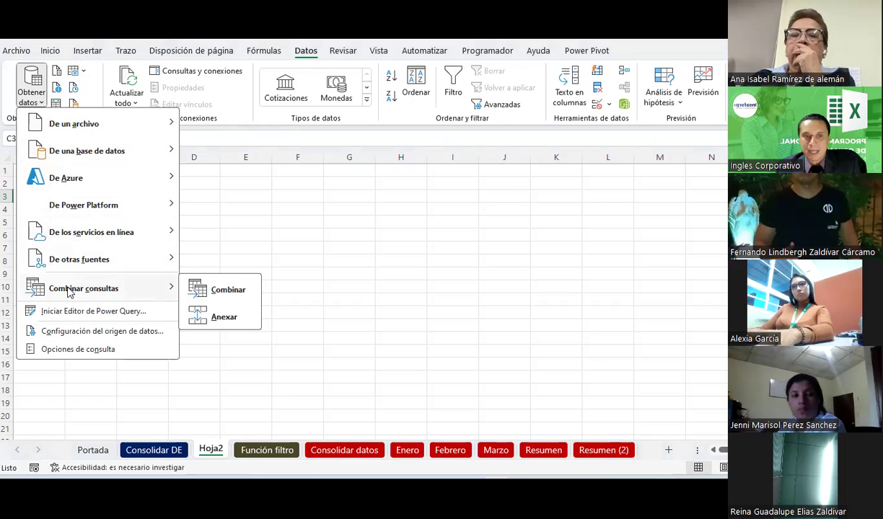
mouse_move(108, 259)
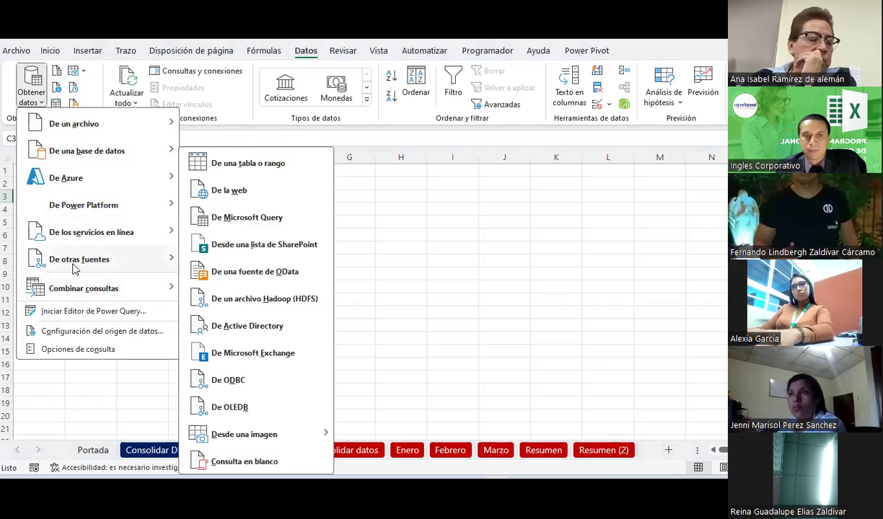
click(229, 190)
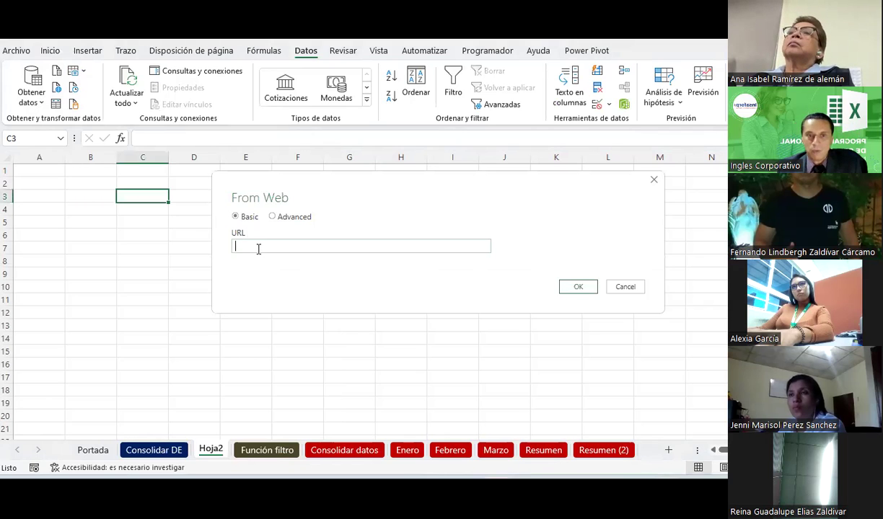
text(https://es.wikipedia.org/wiki/Poblaci%C3%B3n_humana_mundial)
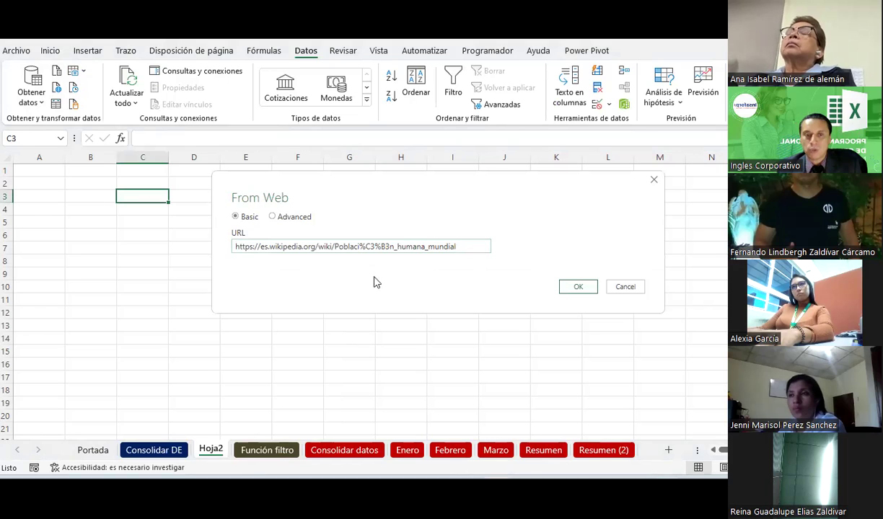
right_click(478, 246)
click(525, 311)
click(576, 287)
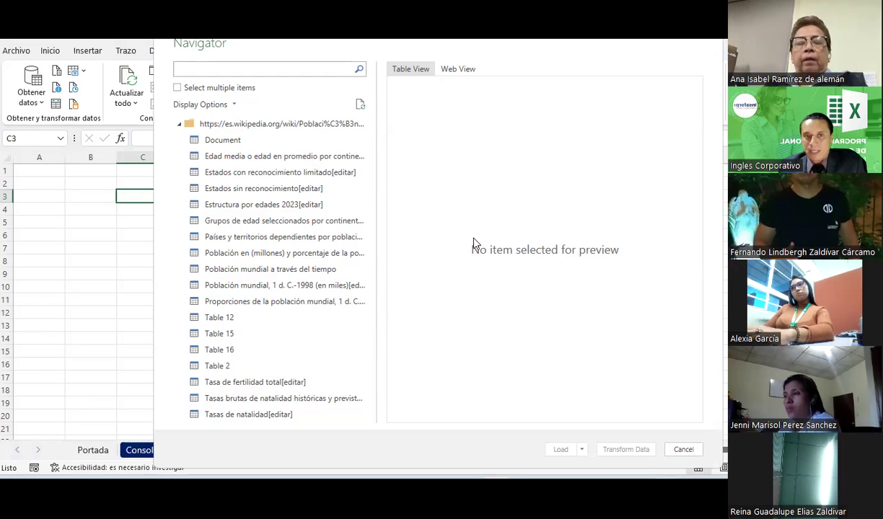
Preview the Navigator tables from Document through to the countries-and-territories-by-population table.
click(233, 143)
click(236, 158)
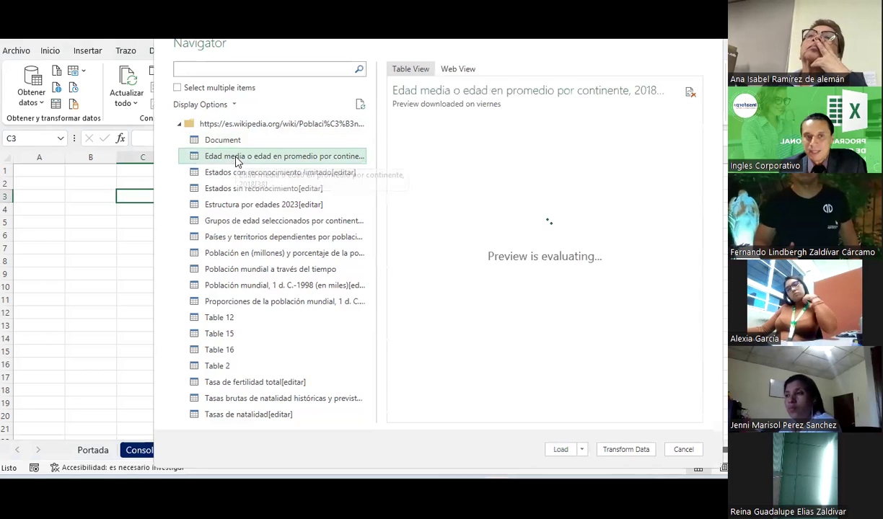
click(231, 173)
click(228, 190)
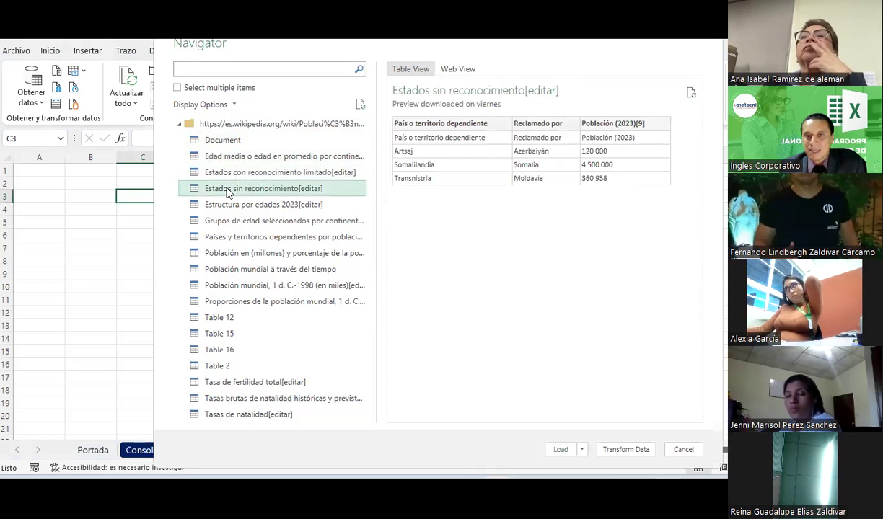
click(232, 205)
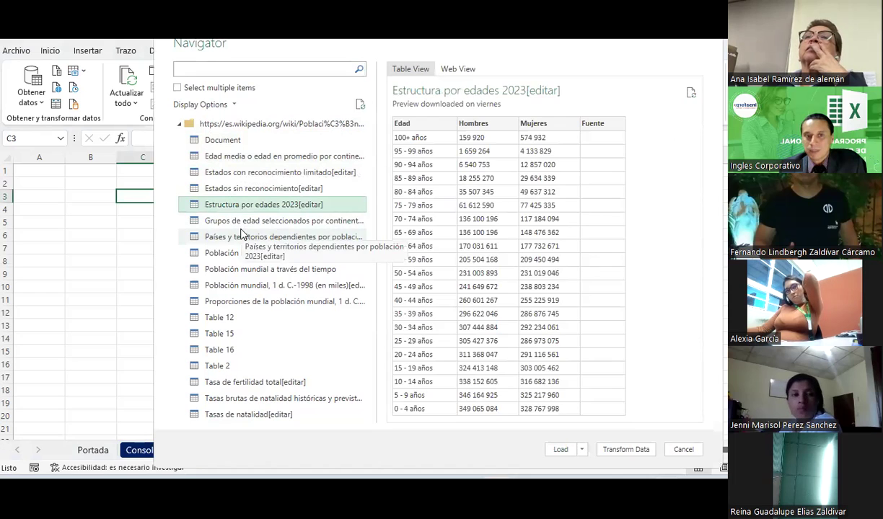
click(238, 221)
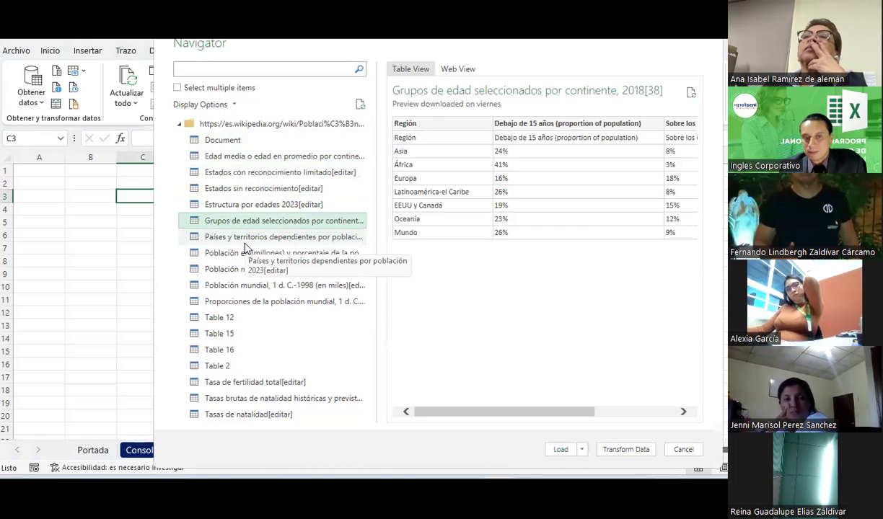
click(244, 243)
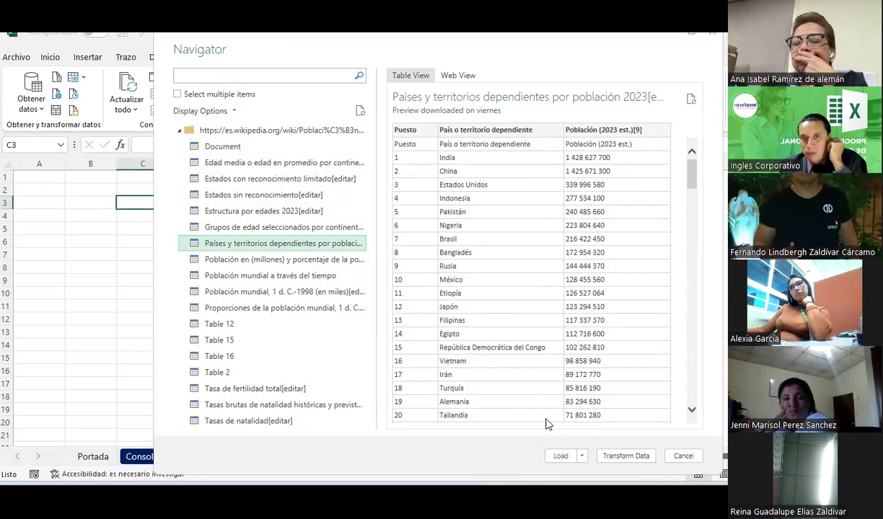
Check the countries table in Web View, return to Table View and choose Load.
click(456, 77)
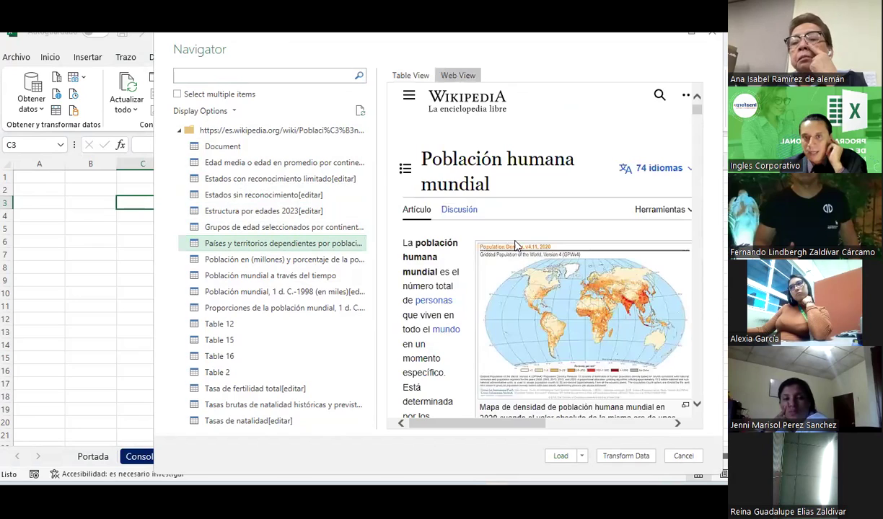
scroll(515, 245, down, 5)
scroll(515, 246, down, 5)
scroll(515, 245, down, 5)
scroll(515, 245, down, 5)
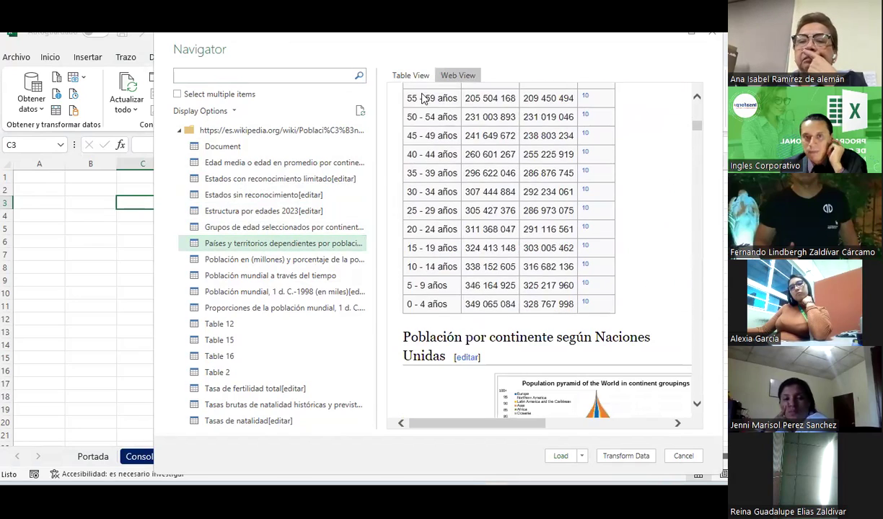
click(411, 79)
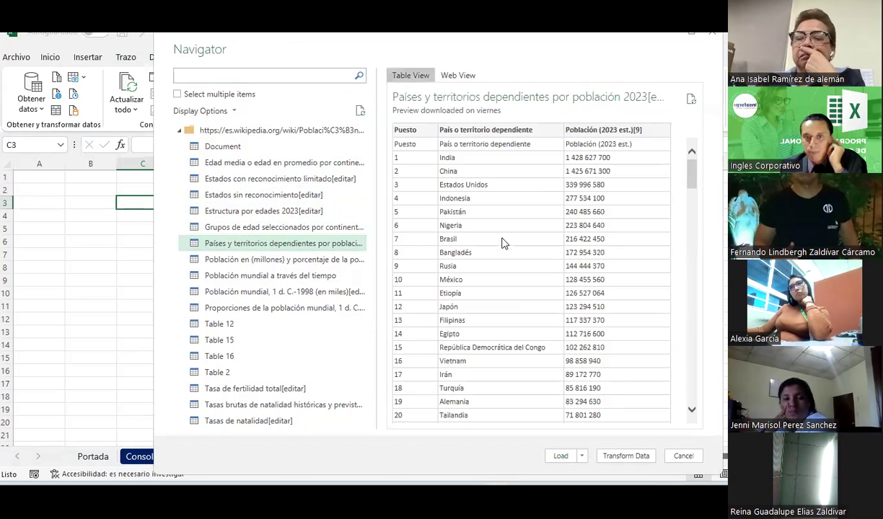
click(581, 456)
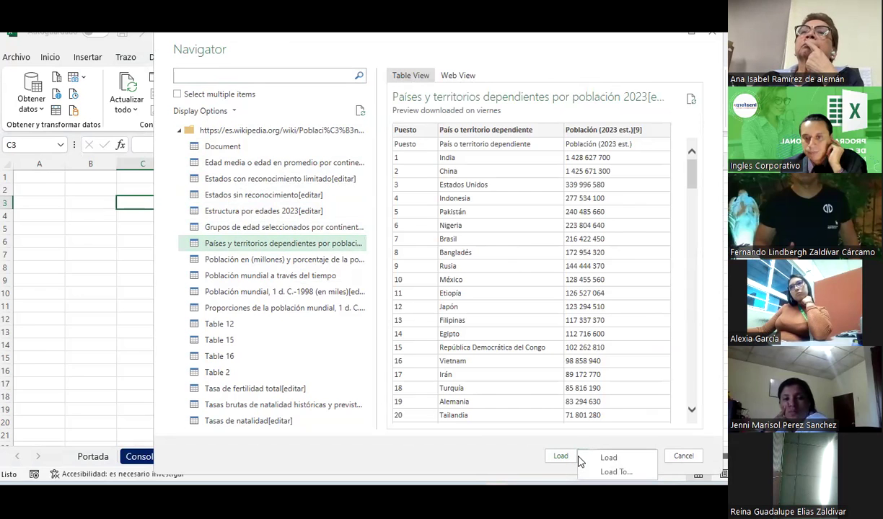
click(608, 457)
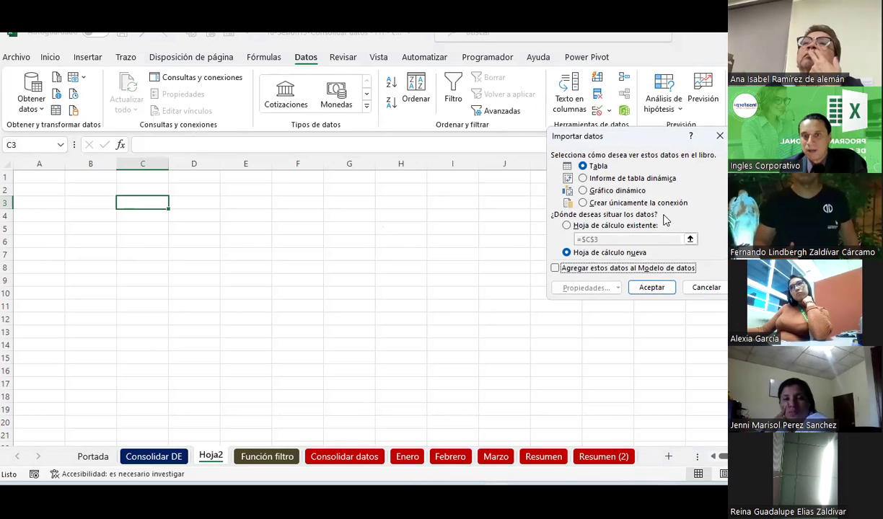
Cancel the pending import, then re-import the Países y territorios 2023 table from the Wikipedia URL.
click(705, 287)
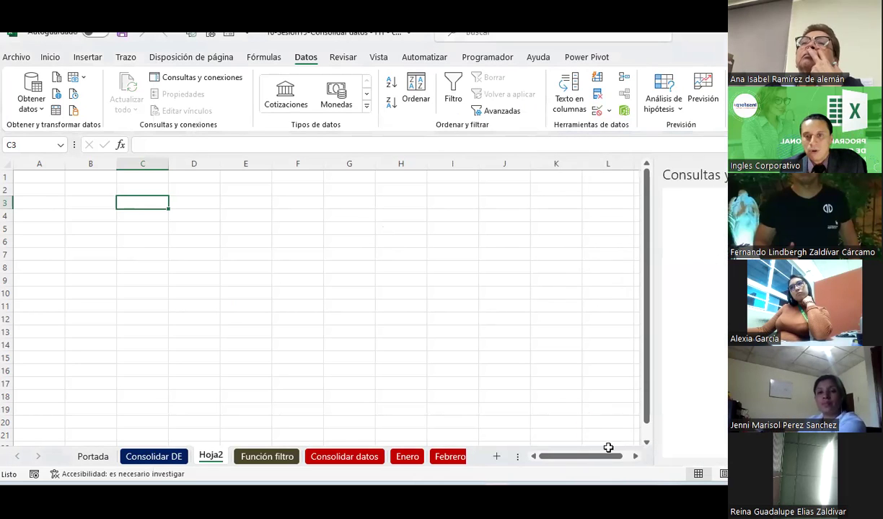
click(199, 77)
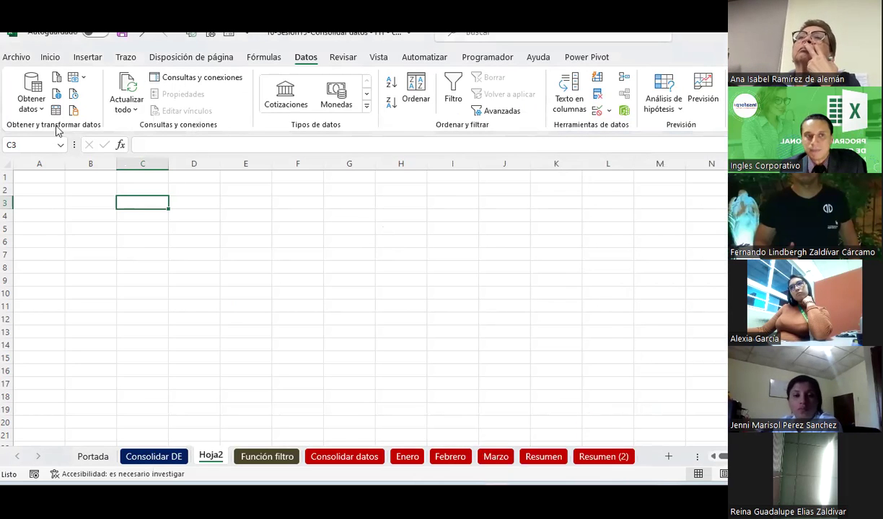
click(39, 112)
mouse_move(144, 267)
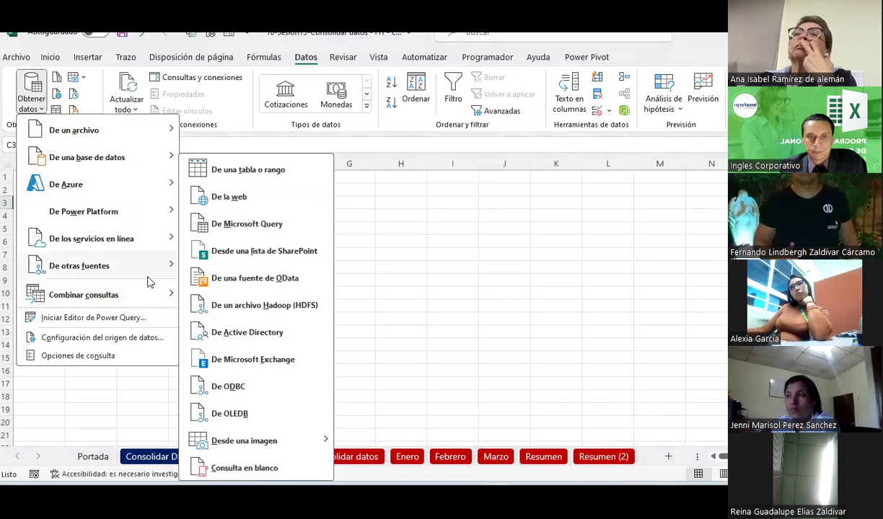
click(210, 198)
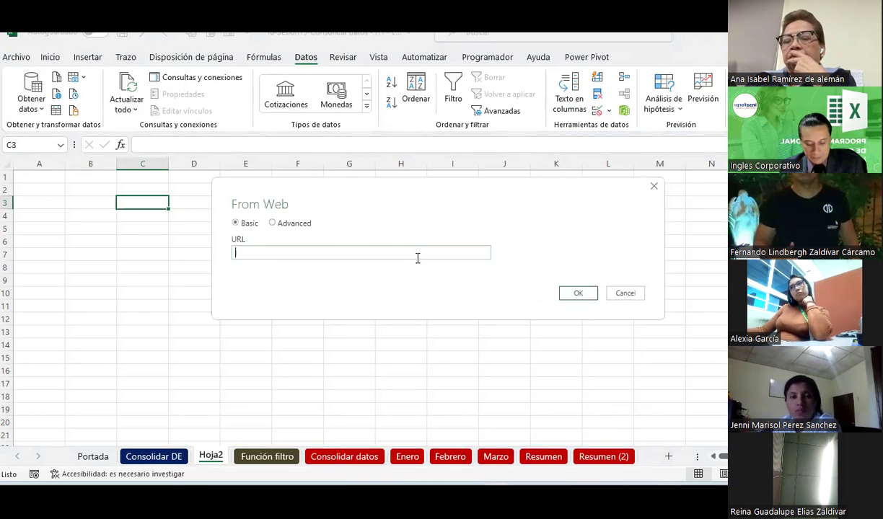
text(https://es.wikipedia.org/wiki/Poblaci%C3%B3n_humana_mundial)
click(577, 296)
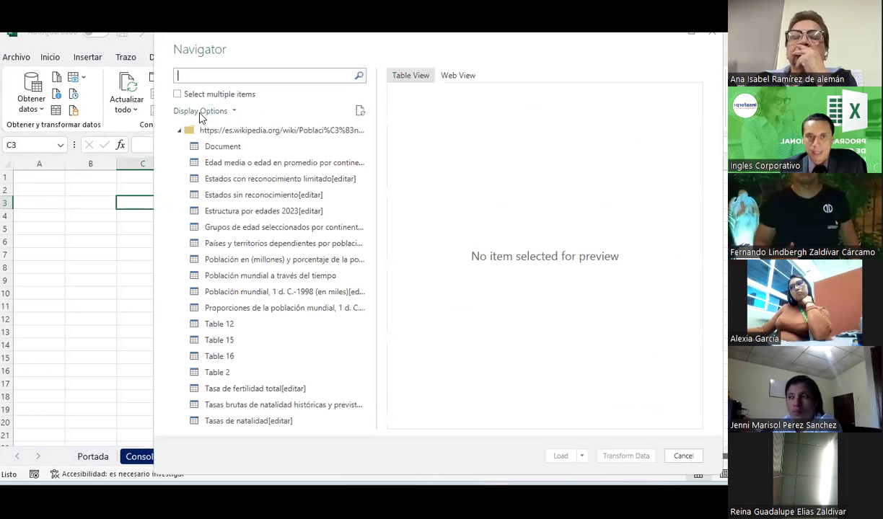
click(230, 243)
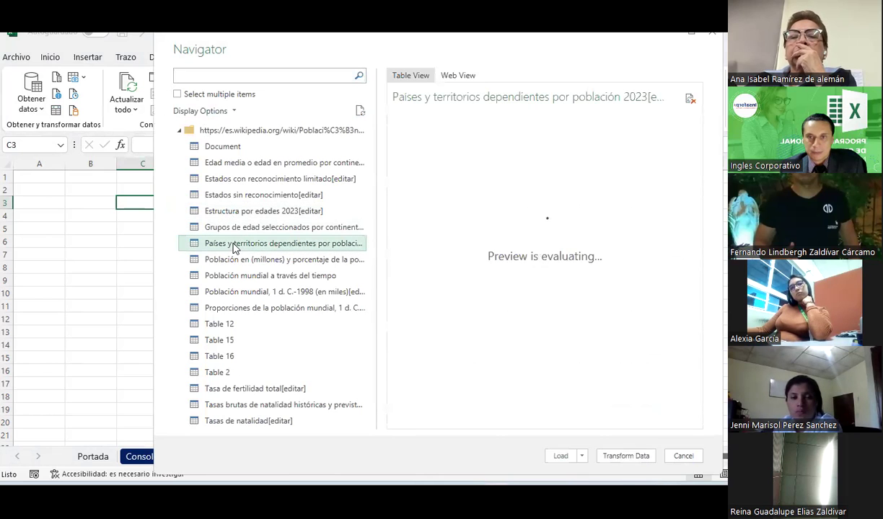
click(575, 457)
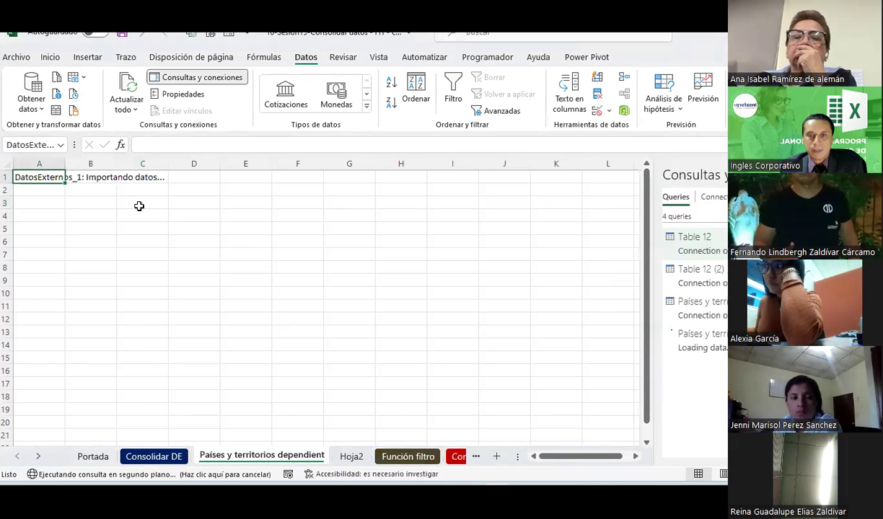
Inspect the loaded table, checking the Puesto filter and cells such as Indonesia and Brasil.
click(127, 240)
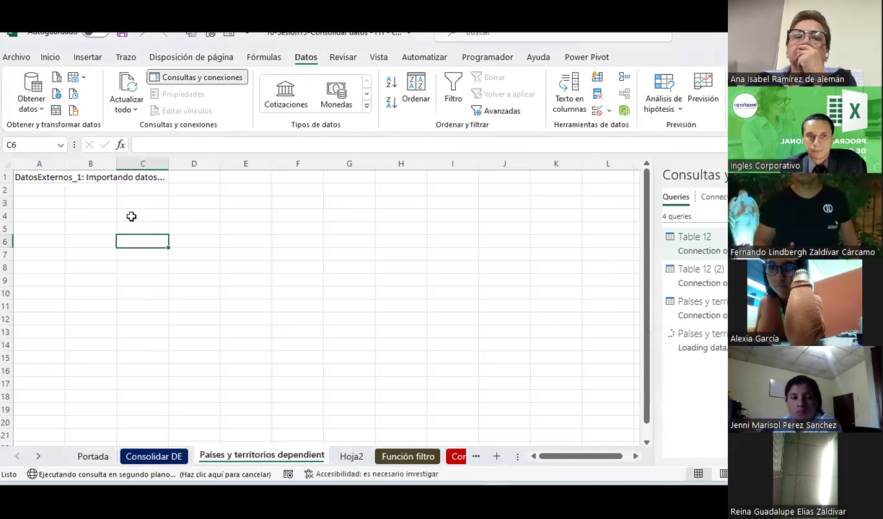
click(50, 178)
click(432, 262)
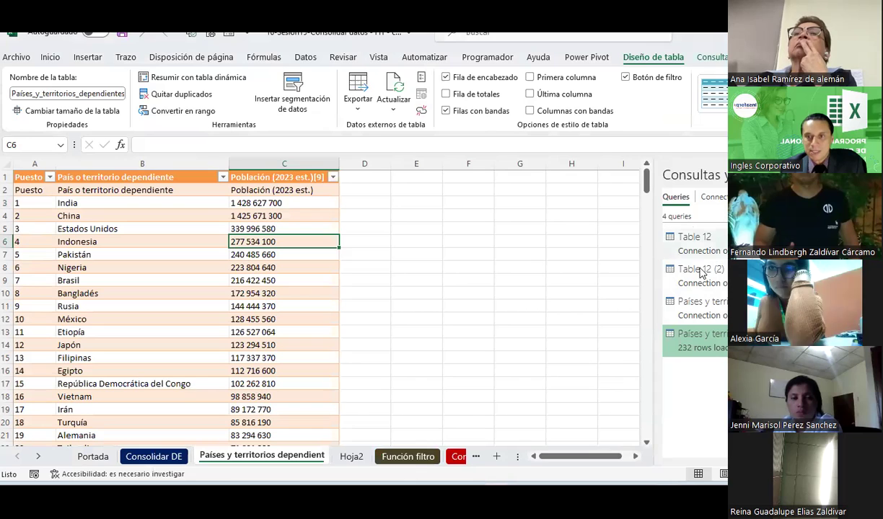
click(305, 256)
click(97, 243)
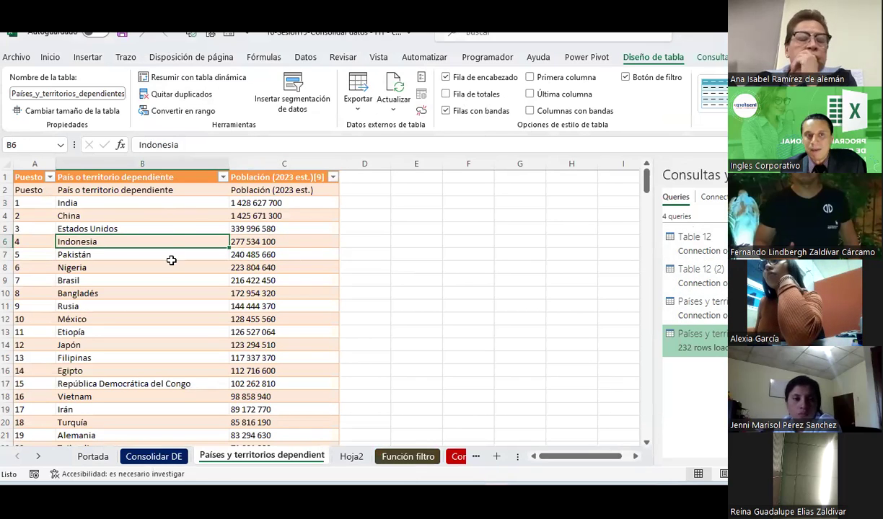
click(87, 57)
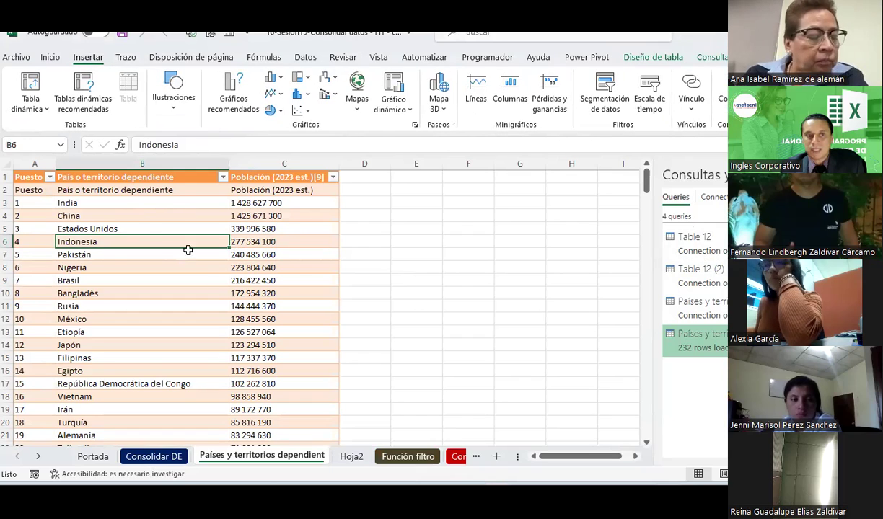
click(215, 282)
Scroll the 232-row table and select each query, including Table 12 (2), in Consultas y conexiones.
scroll(200, 268, down, 2)
scroll(200, 268, down, 2)
scroll(200, 267, down, 1)
scroll(200, 267, down, 2)
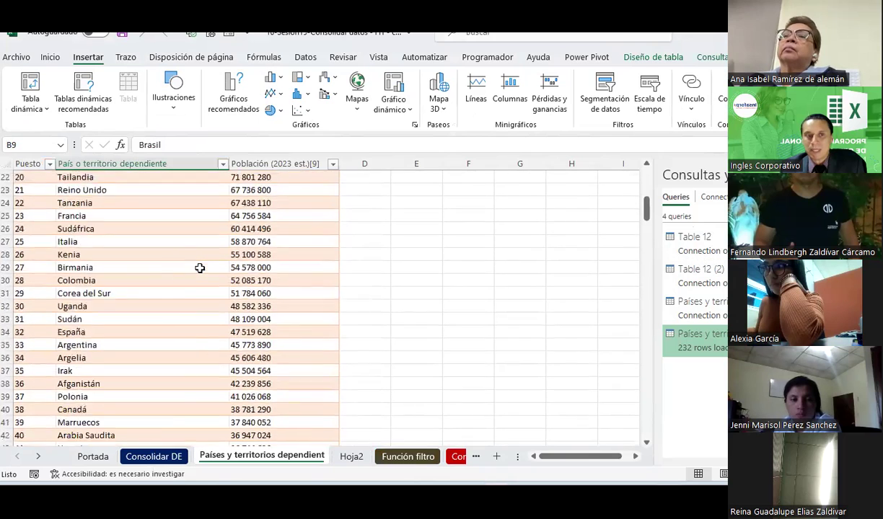
scroll(200, 267, up, 7)
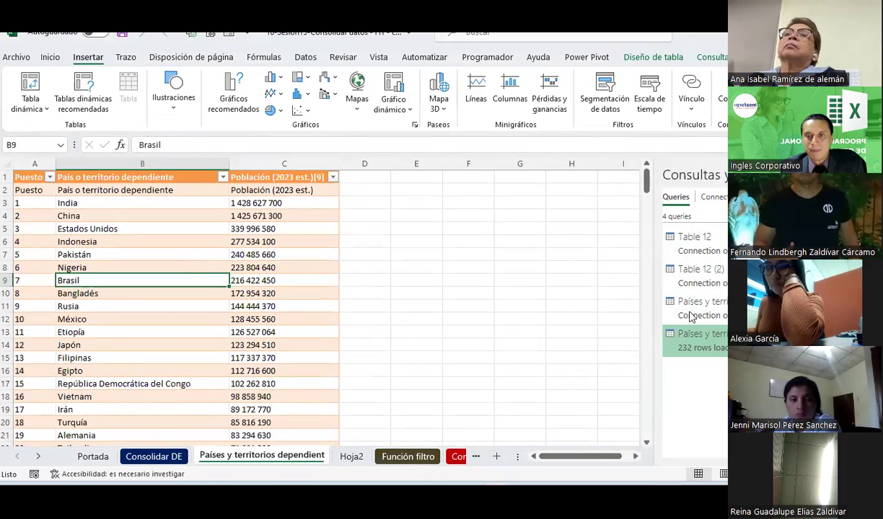
click(704, 311)
click(706, 287)
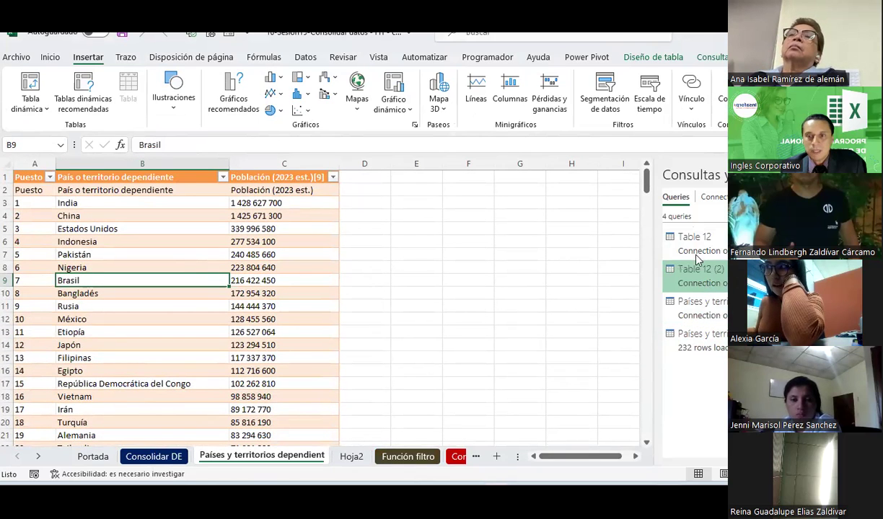
click(700, 342)
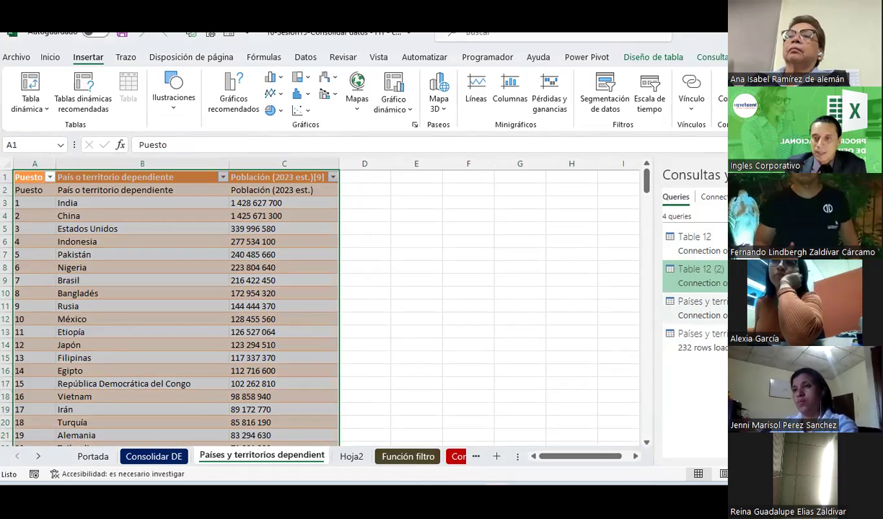
click(305, 309)
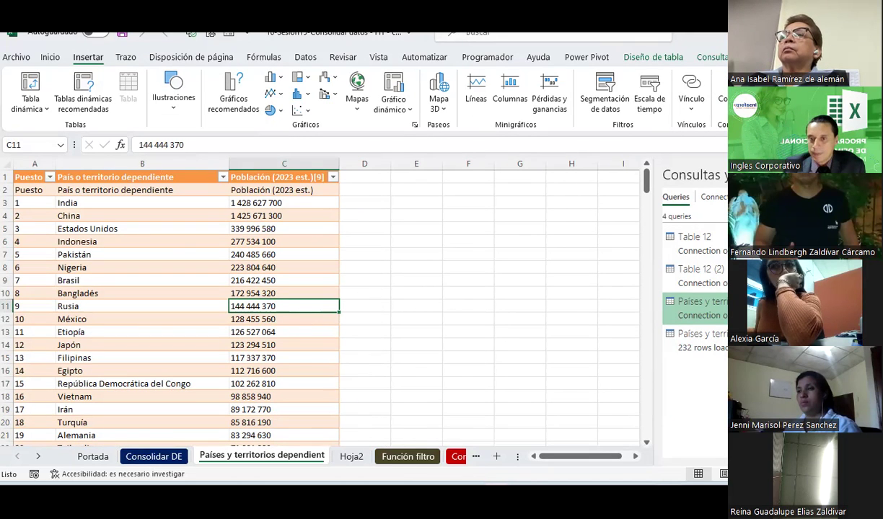
mouse_move(692, 308)
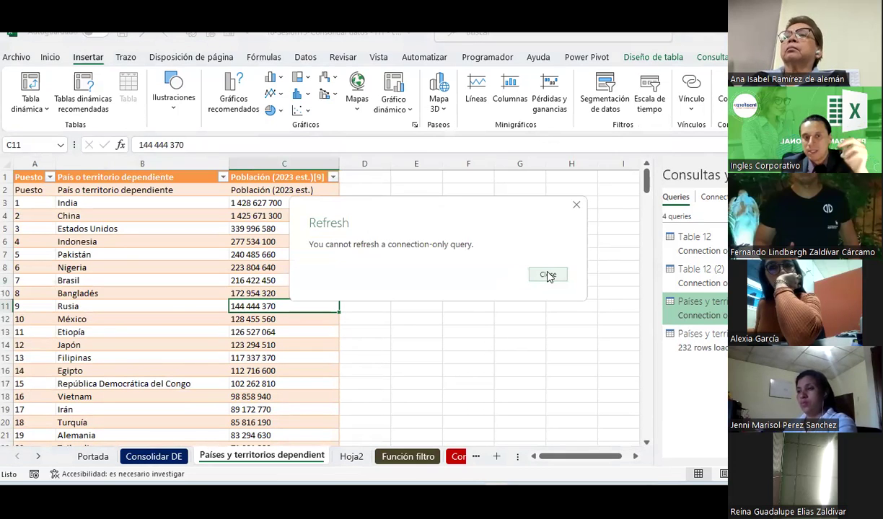
click(573, 208)
click(256, 346)
click(255, 386)
scroll(249, 360, down, 2)
scroll(249, 361, down, 2)
scroll(247, 351, up, 3)
scroll(247, 351, up, 1)
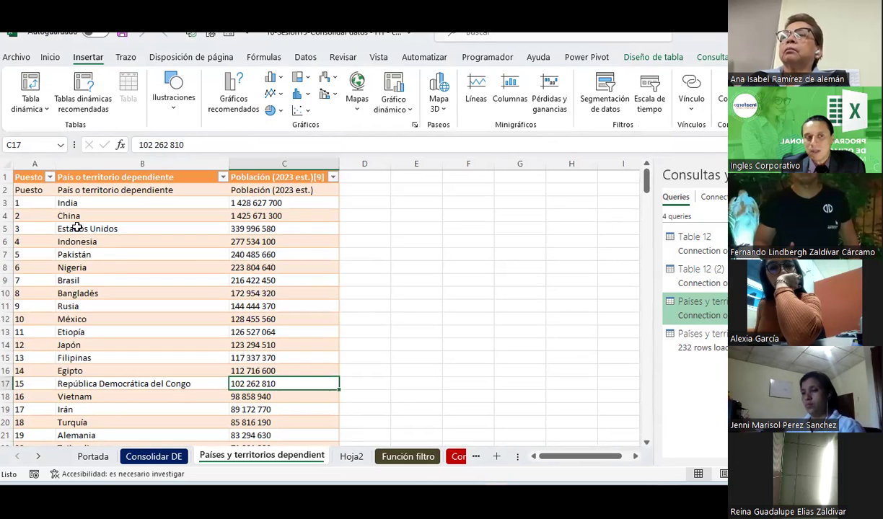
click(32, 179)
Convert the query table into a normal range, removing its query link.
right_click(31, 178)
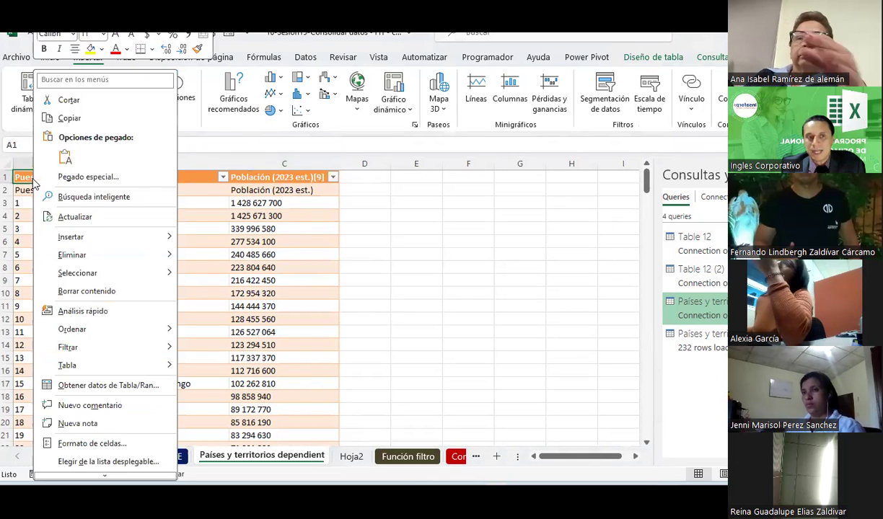
mouse_move(85, 365)
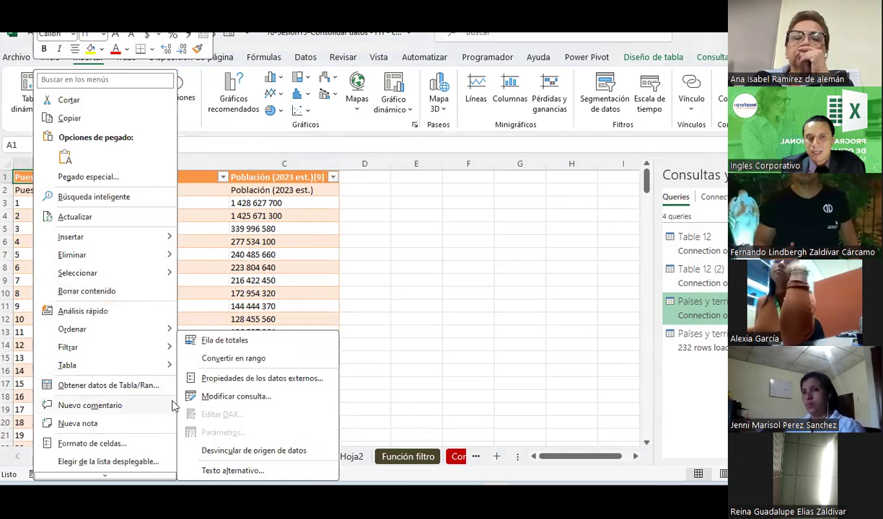
click(237, 359)
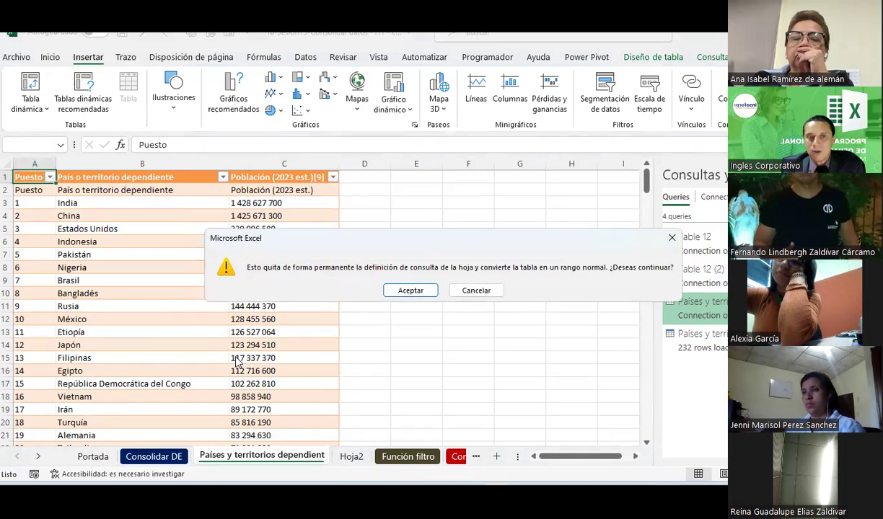
click(411, 291)
click(410, 291)
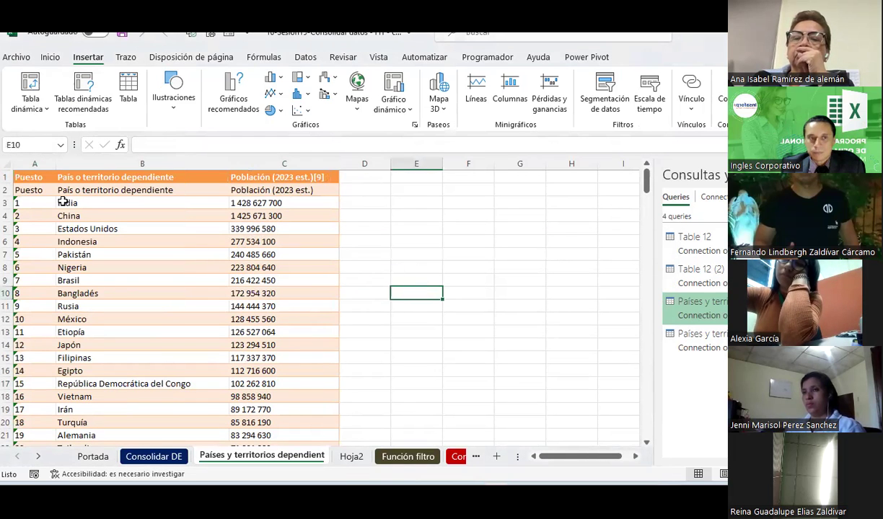
Delete the duplicate header row 2 below the Puesto header.
click(40, 179)
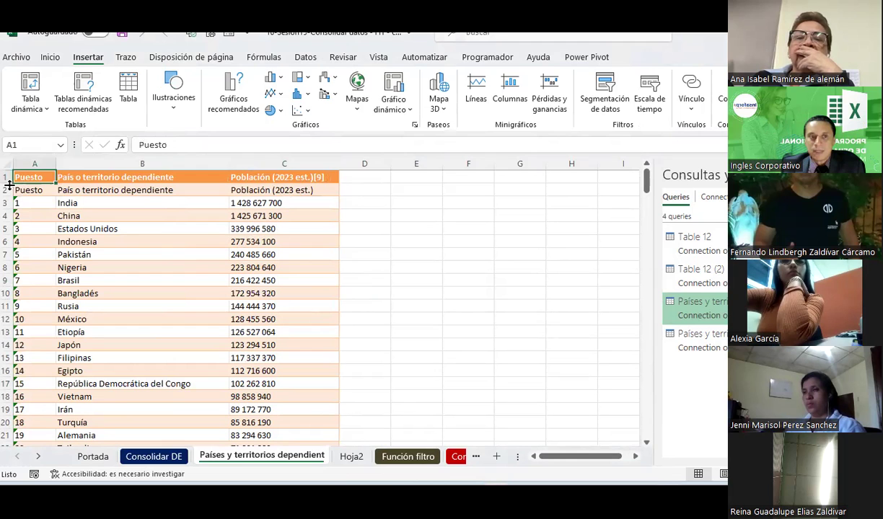
click(10, 189)
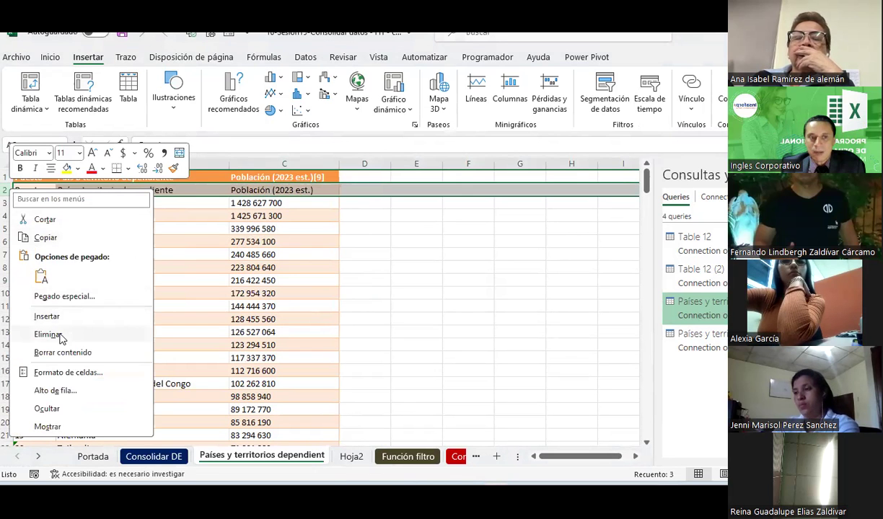
click(48, 334)
Centre the Puesto values in column A.
click(36, 165)
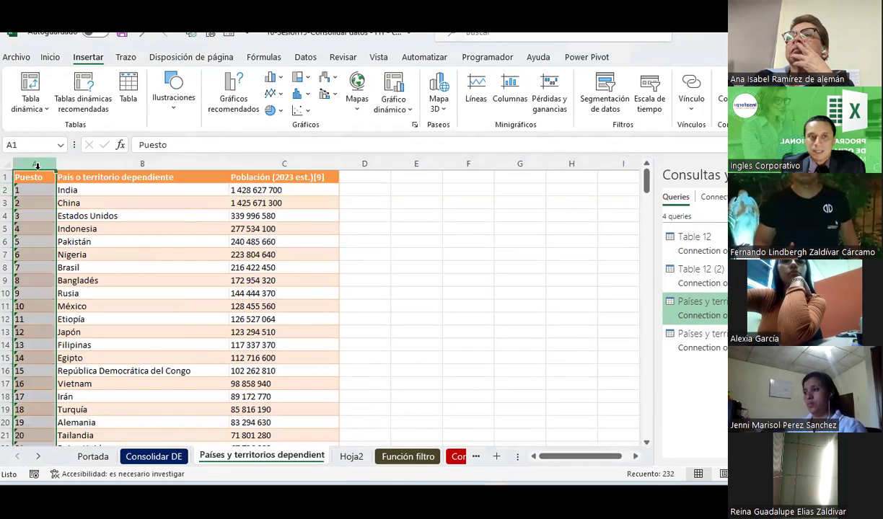
click(50, 57)
click(251, 103)
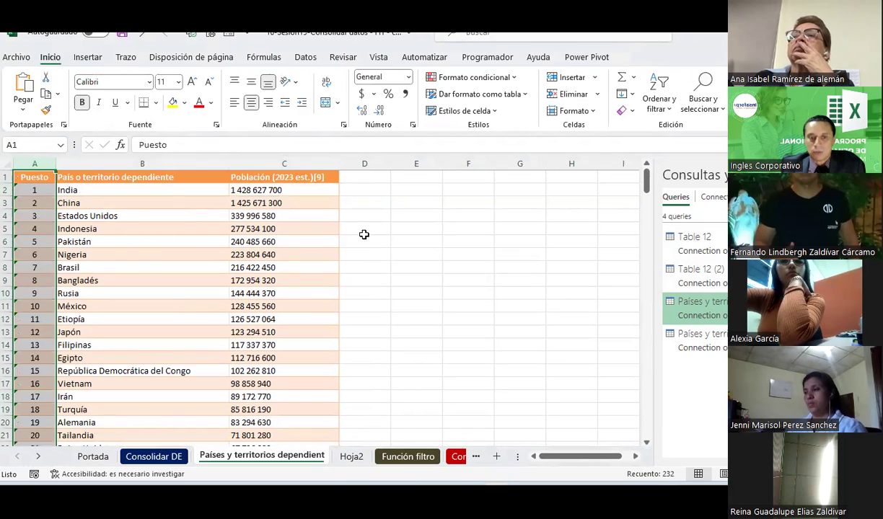
click(422, 342)
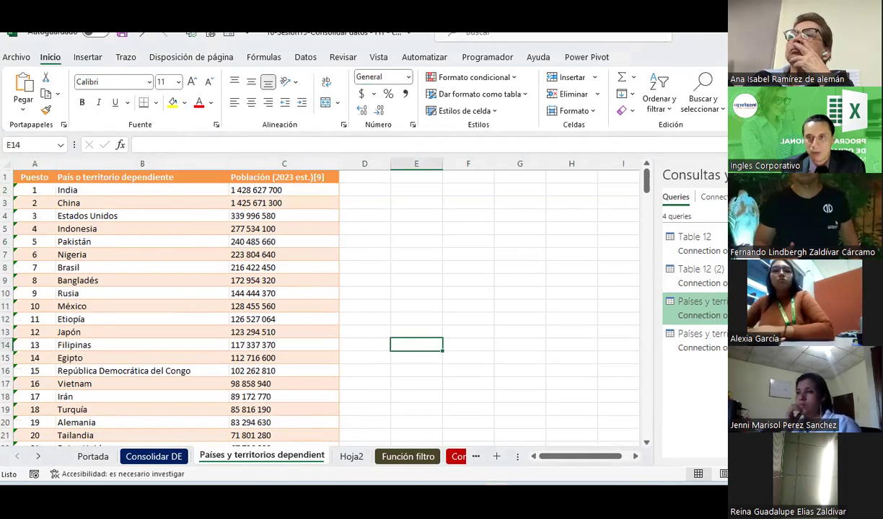
Close the Consultas y conexiones pane, then briefly switch to another window and back to Excel.
click(575, 286)
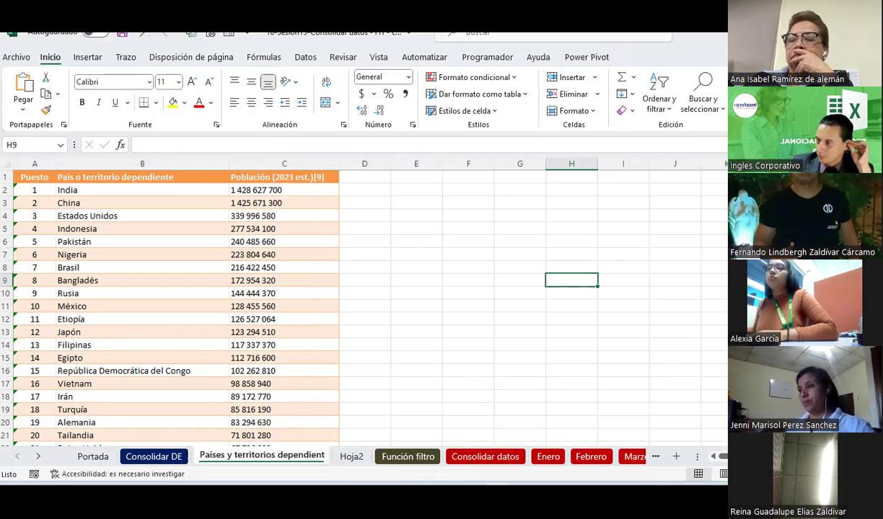
key(alt+Tab)
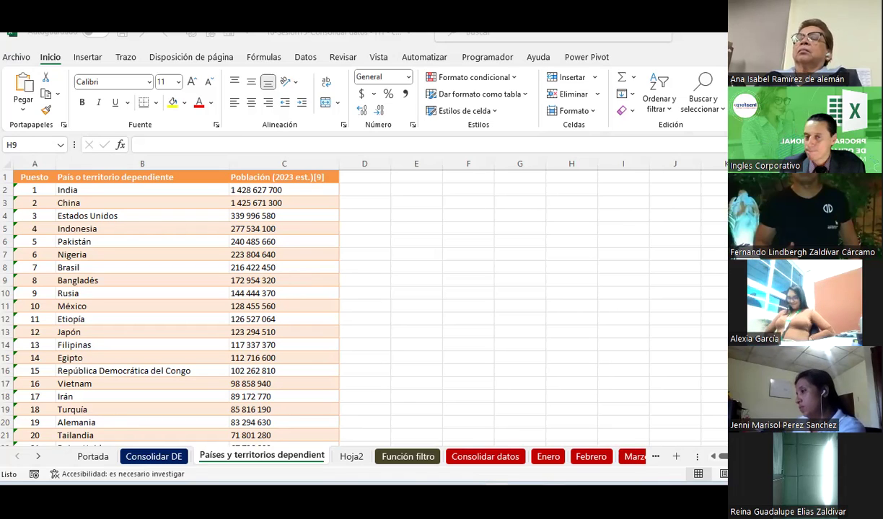
click(365, 393)
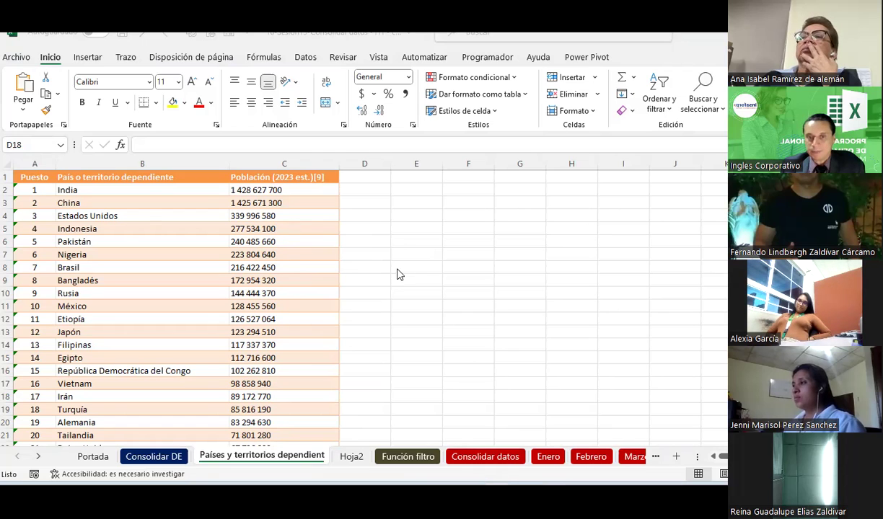
key(alt+Tab)
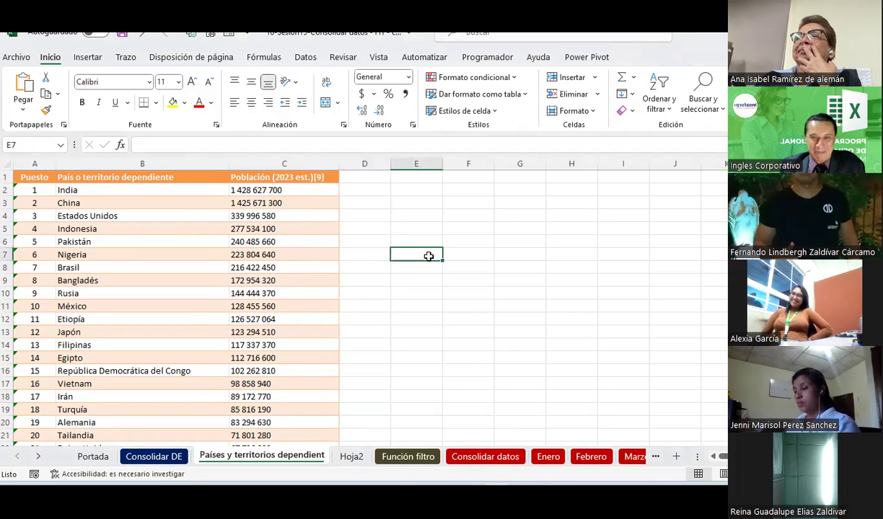
Switch to the Función filtro sheet and select the whole sales table.
click(401, 461)
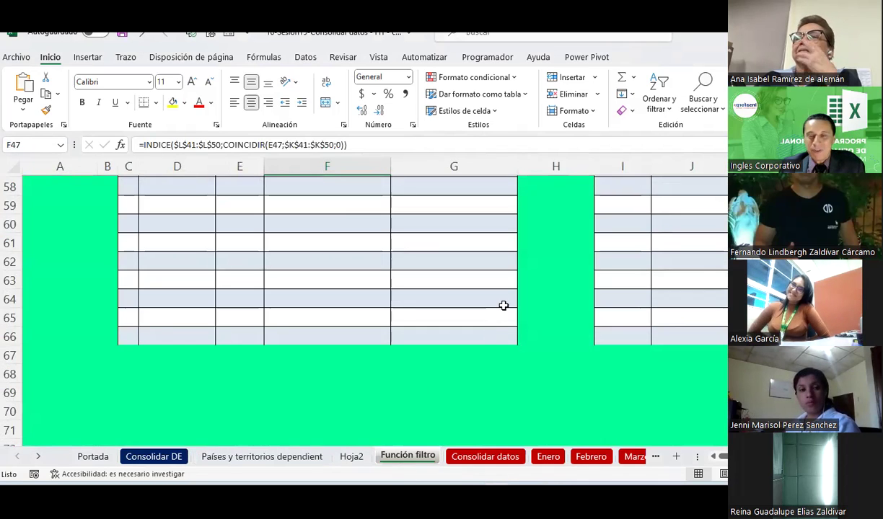
scroll(504, 305, up, 3)
scroll(505, 305, up, 3)
scroll(503, 305, up, 2)
scroll(504, 306, up, 4)
scroll(503, 306, down, 4)
scroll(503, 305, down, 2)
scroll(503, 306, up, 1)
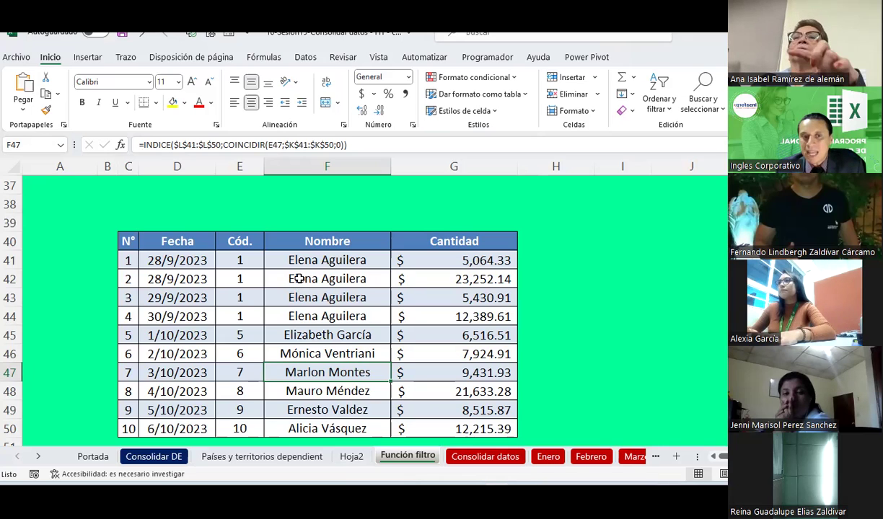
scroll(299, 279, up, 1)
scroll(300, 279, down, 2)
scroll(165, 267, up, 1)
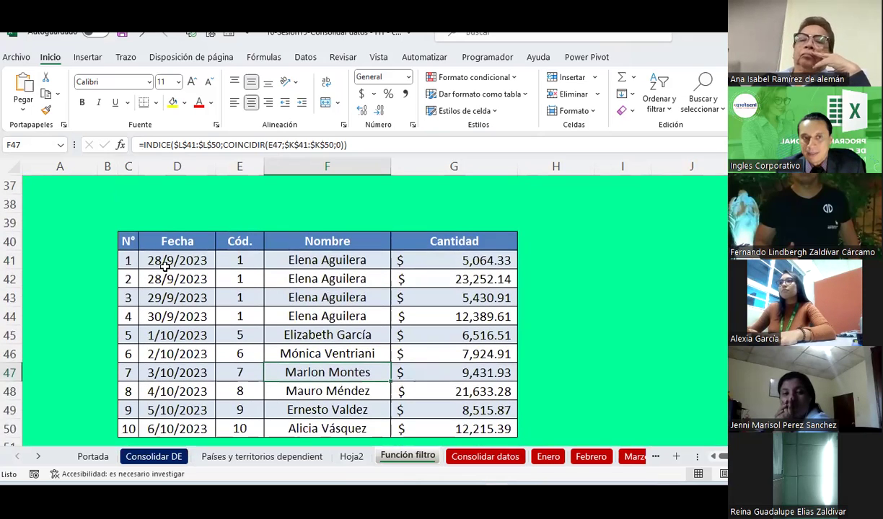
mouse_move(124, 238)
mouse_down()
mouse_move(430, 408)
mouse_move(437, 424)
mouse_up()
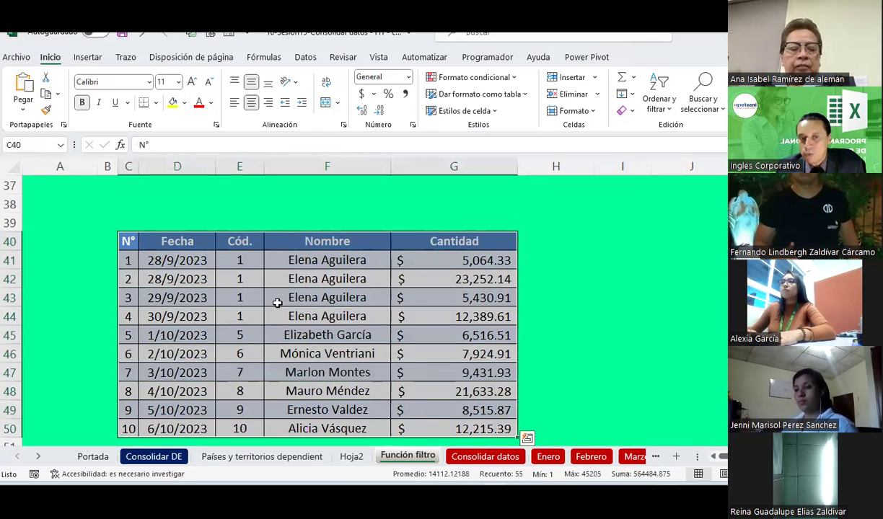
Inspect the codes and INDICE/COINCIDIR name formulas in rows 41–44, then scroll down to the empty table.
click(244, 282)
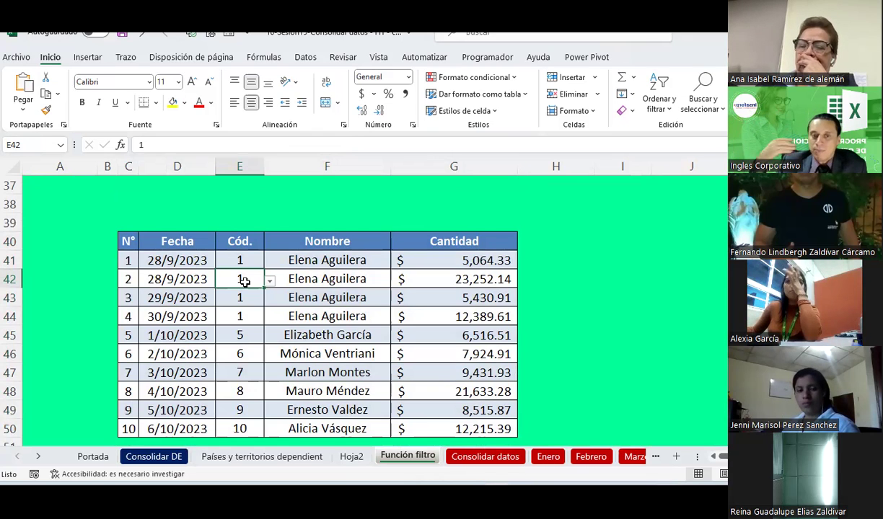
click(244, 259)
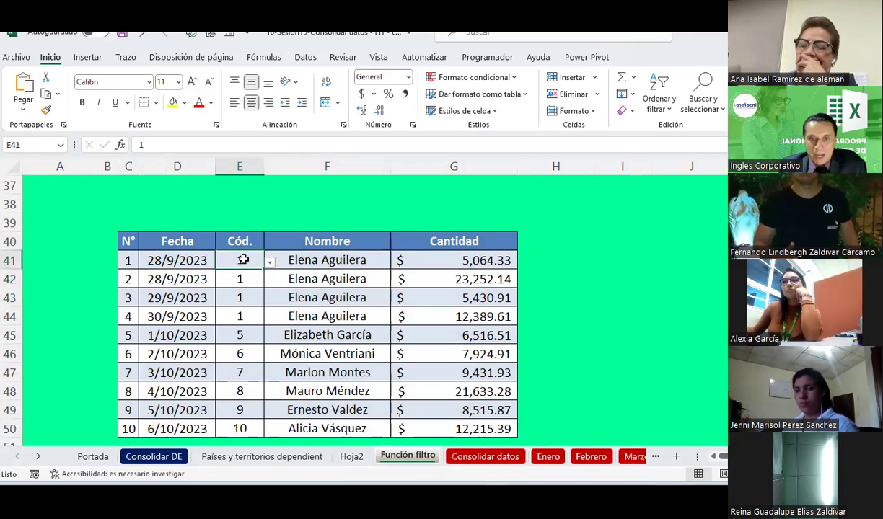
click(295, 261)
click(294, 279)
click(291, 298)
click(285, 318)
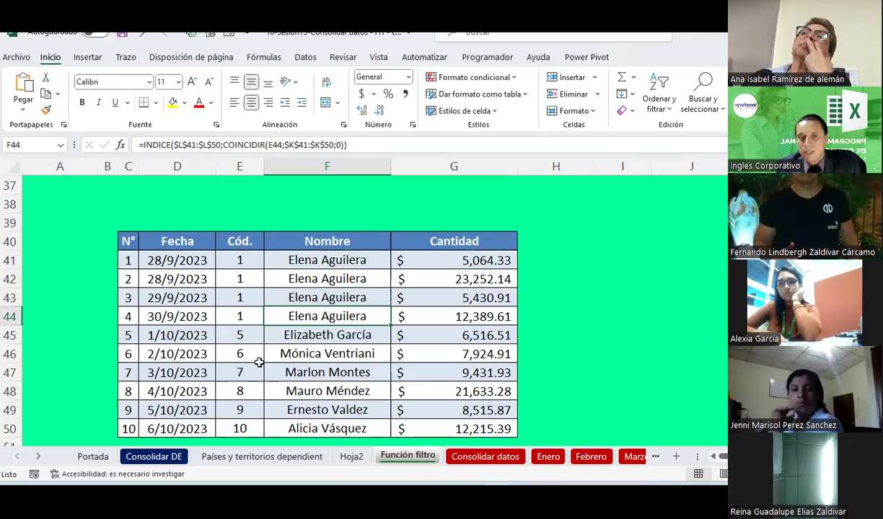
click(249, 255)
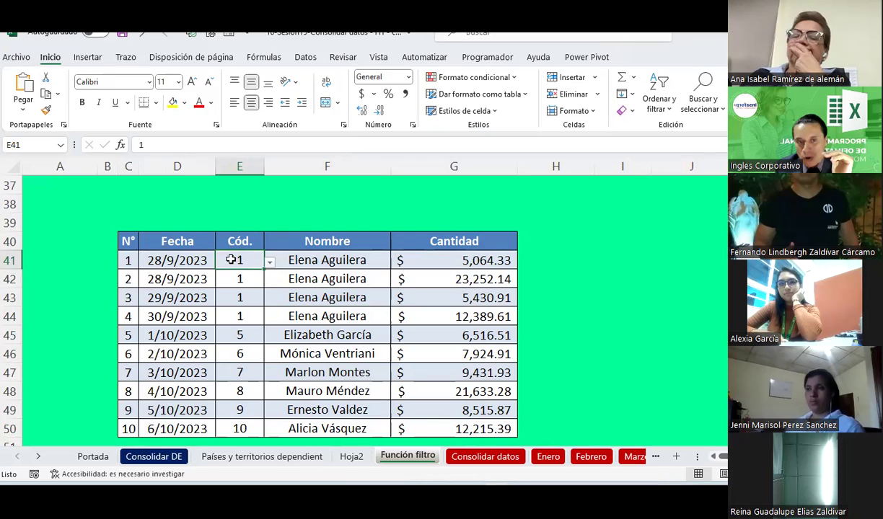
click(322, 262)
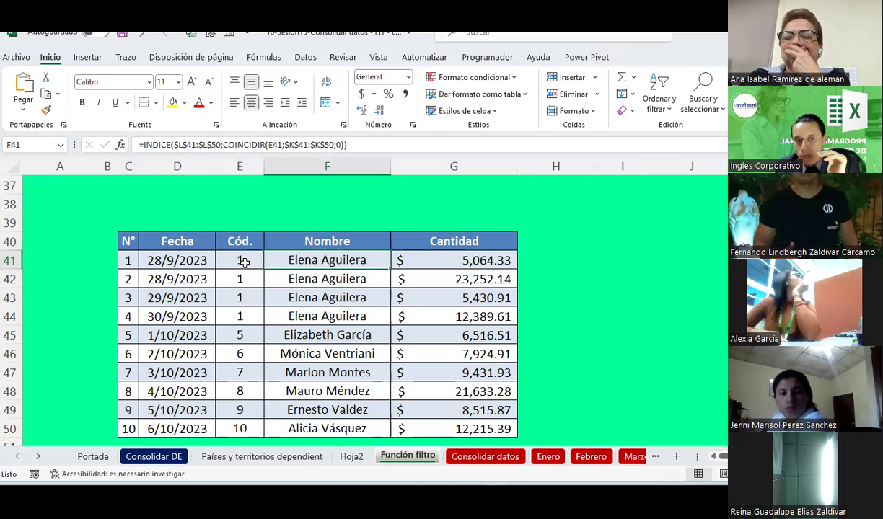
click(245, 263)
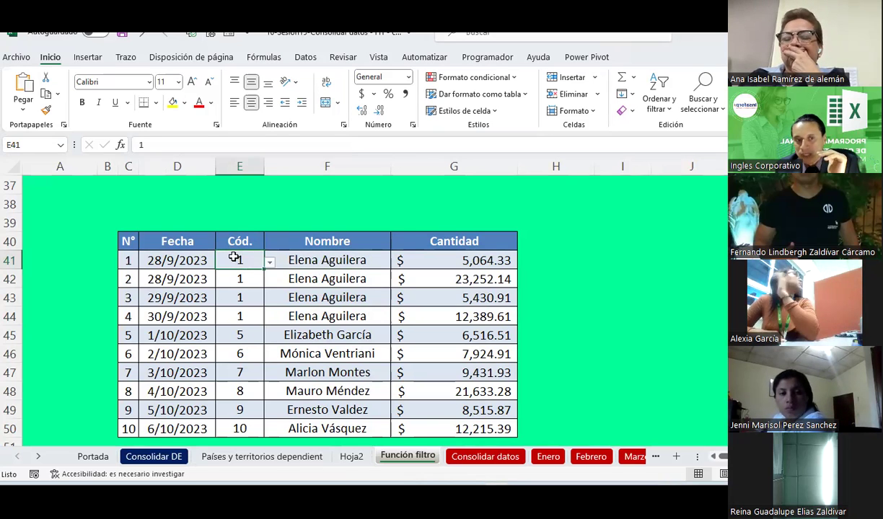
click(315, 257)
click(475, 261)
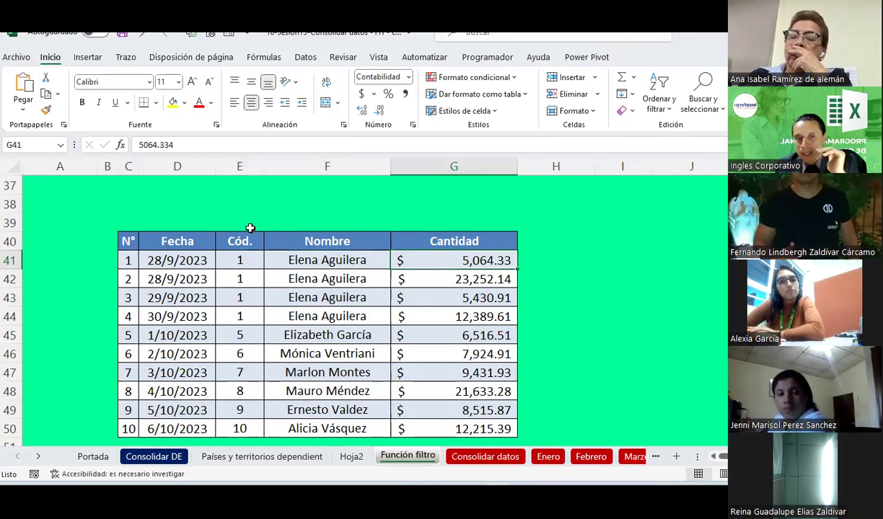
scroll(249, 228, down, 2)
scroll(245, 226, down, 3)
click(160, 261)
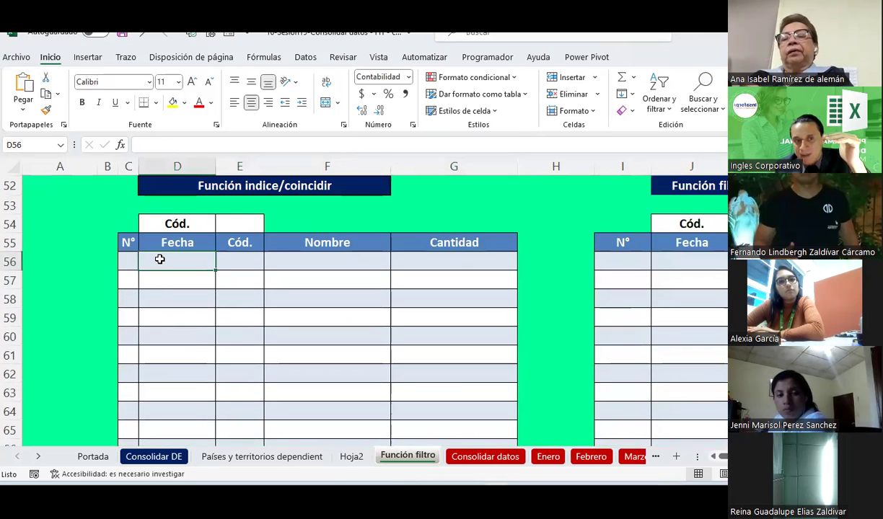
click(160, 283)
scroll(177, 300, up, 4)
scroll(204, 300, up, 1)
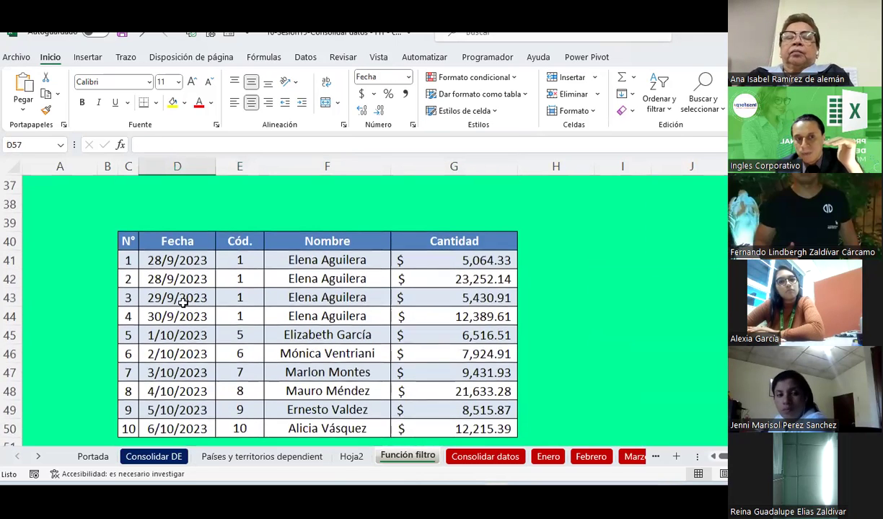
click(248, 281)
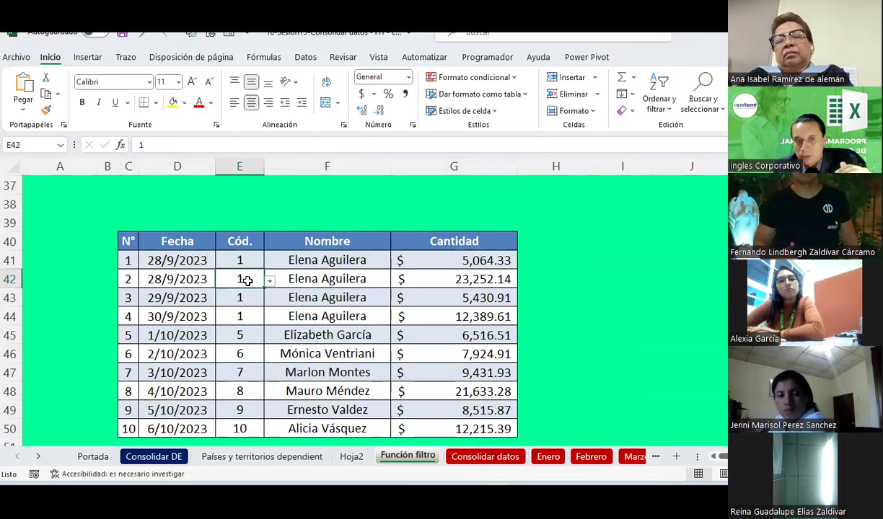
drag(240, 261, 474, 264)
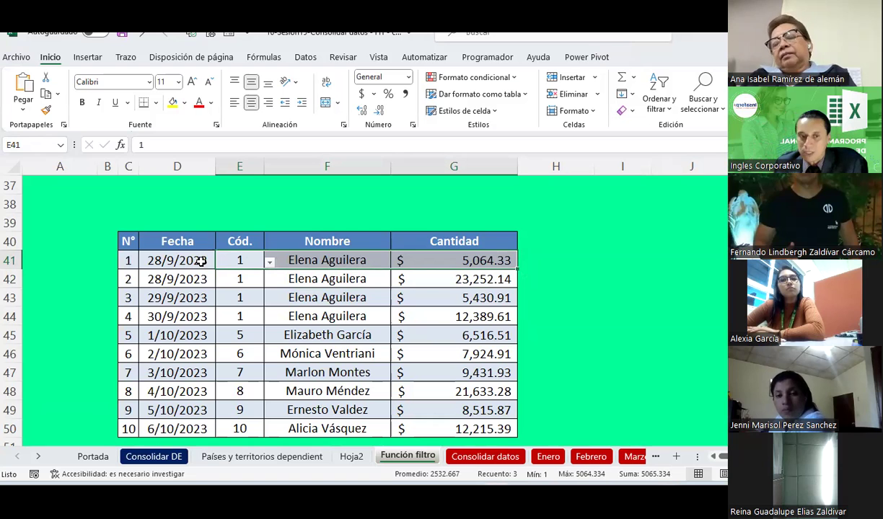
scroll(266, 335, down, 3)
scroll(268, 337, down, 3)
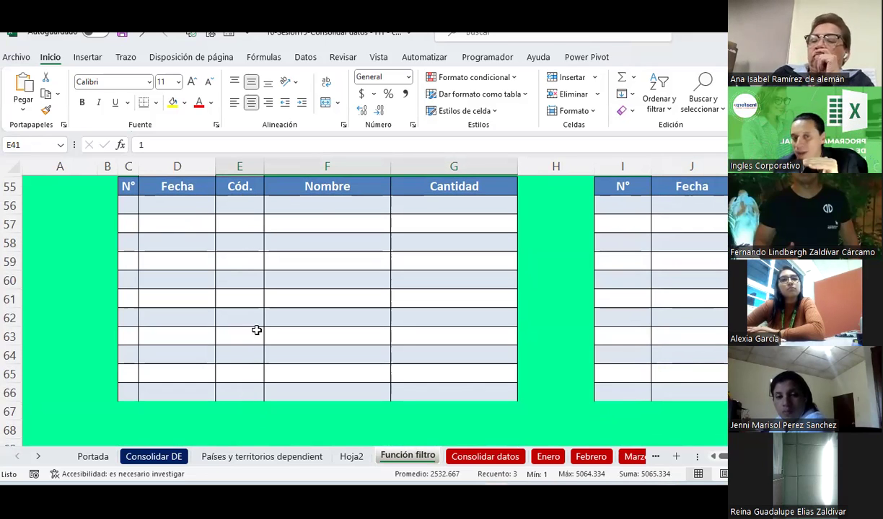
scroll(256, 331, up, 3)
scroll(258, 326, up, 2)
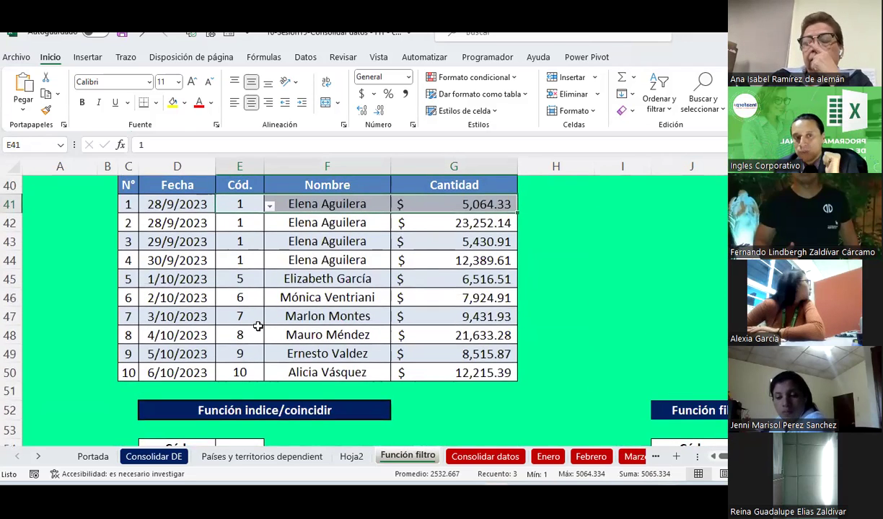
scroll(258, 326, up, 1)
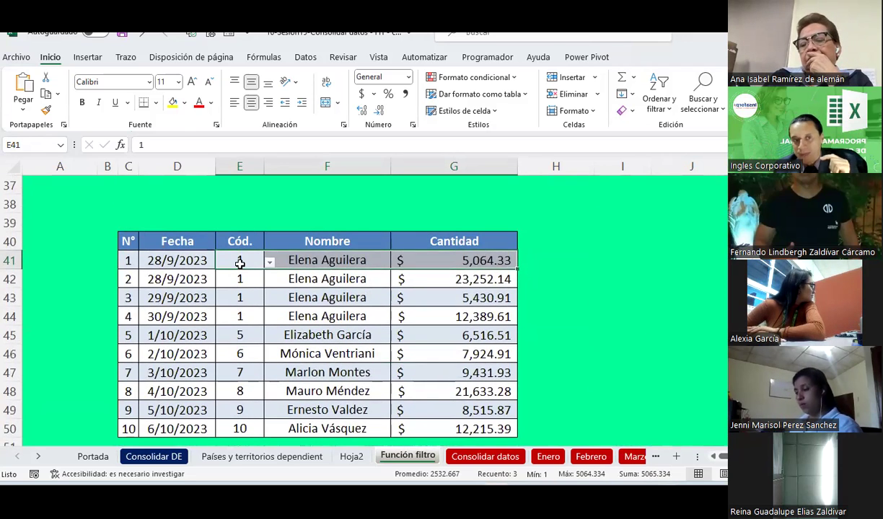
click(240, 263)
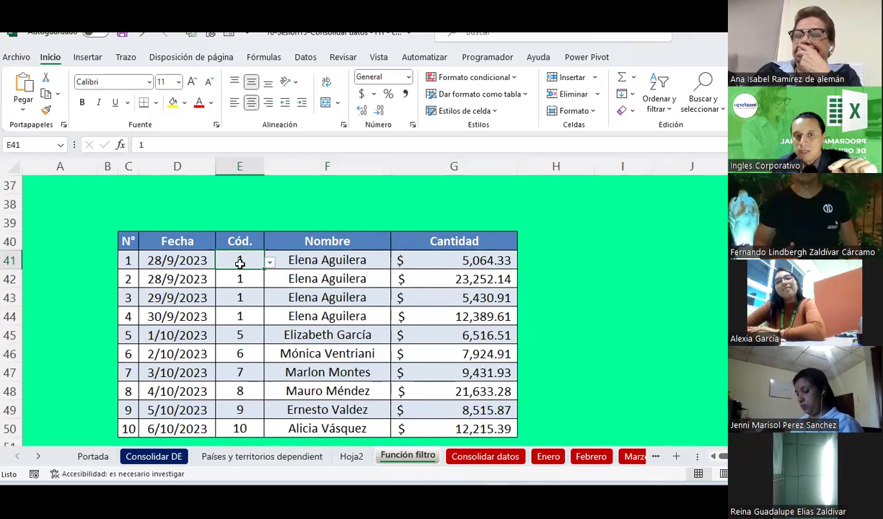
mouse_move(239, 264)
mouse_down()
mouse_move(368, 321)
mouse_move(453, 319)
mouse_up()
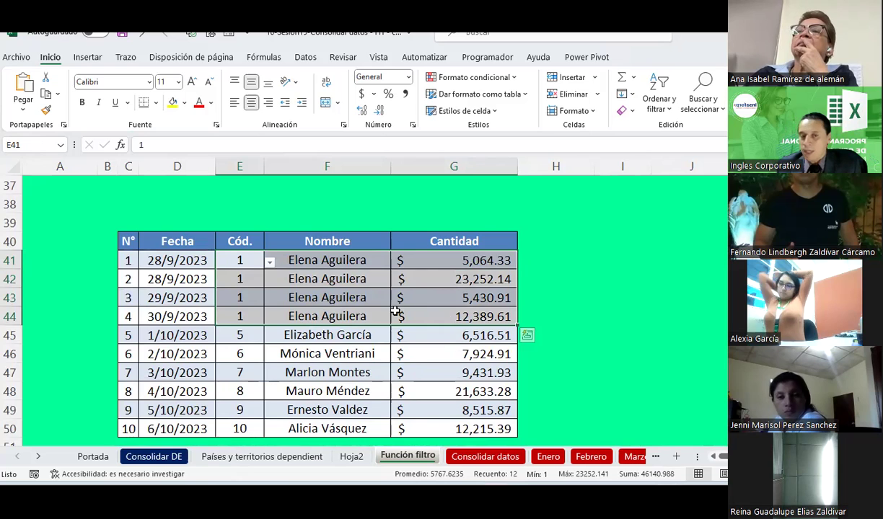
scroll(394, 317, down, 2)
scroll(327, 327, down, 3)
scroll(326, 327, up, 1)
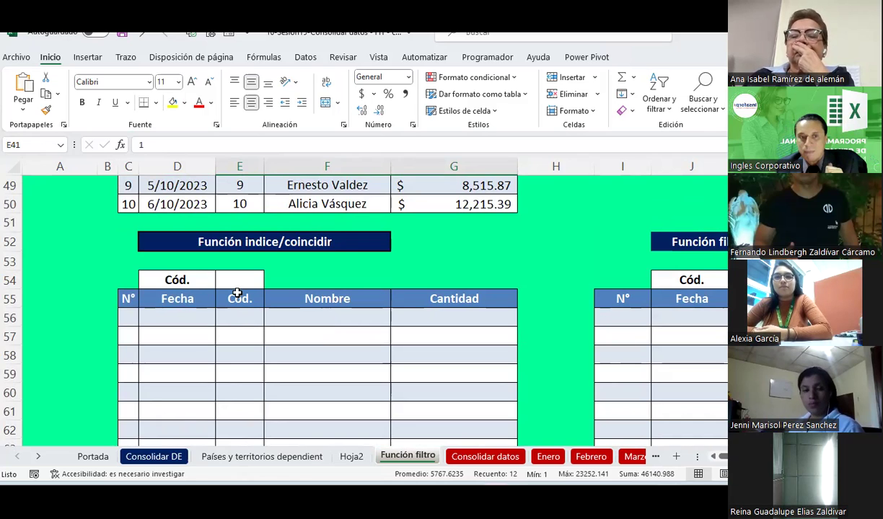
Select cell E54 and scroll around the sheet to find the code list.
click(236, 281)
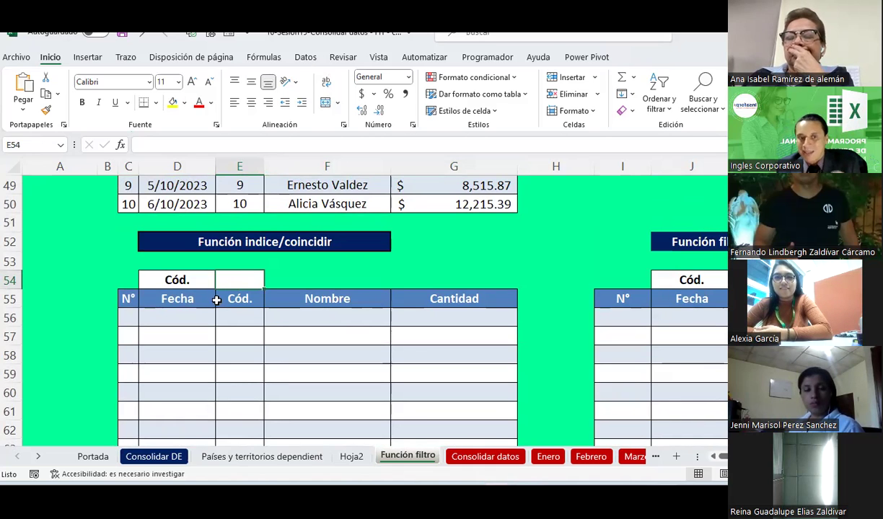
scroll(219, 286, up, 3)
scroll(235, 261, up, 1)
drag(235, 261, 232, 404)
scroll(232, 404, down, 2)
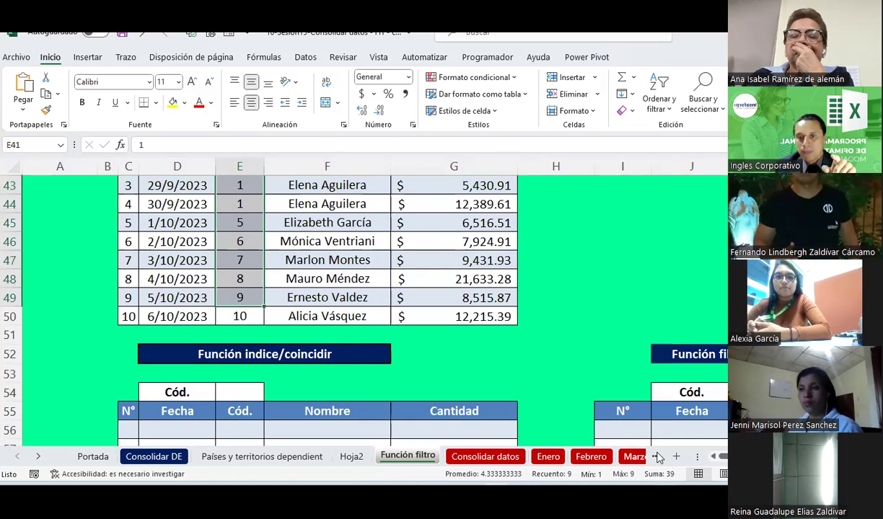
scroll(689, 406, right, 3)
scroll(569, 313, up, 1)
scroll(569, 313, up, 1)
scroll(410, 221, down, 1)
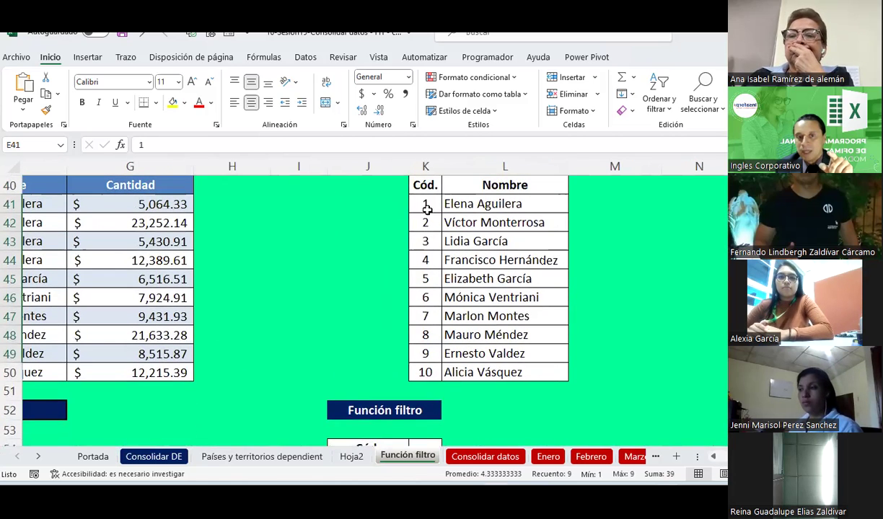
Select the codes in column K and names in column L, then reselect Cód. cell E54.
drag(430, 204, 425, 369)
drag(445, 197, 464, 217)
click(465, 205)
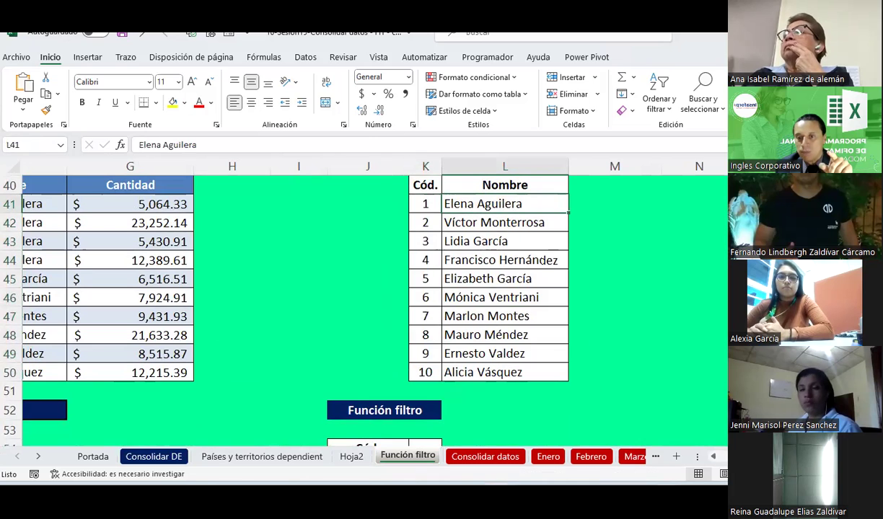
scroll(360, 303, left, 3)
scroll(229, 335, down, 1)
scroll(228, 334, down, 1)
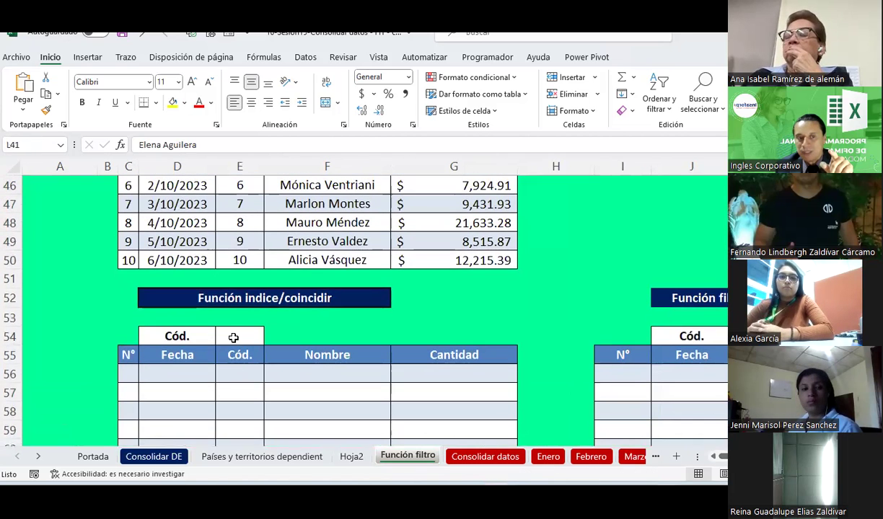
click(238, 336)
Add List data validation to E54 with source =$K$41:$K$50.
click(308, 58)
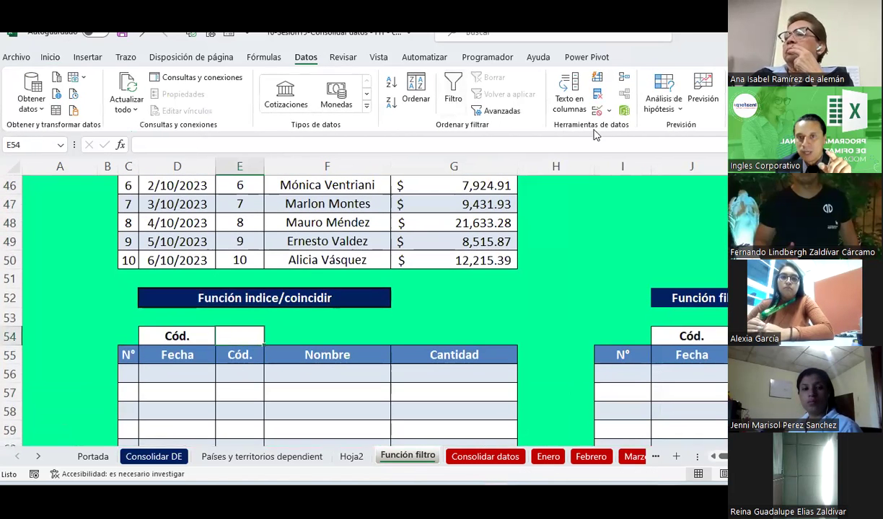
click(610, 112)
click(627, 128)
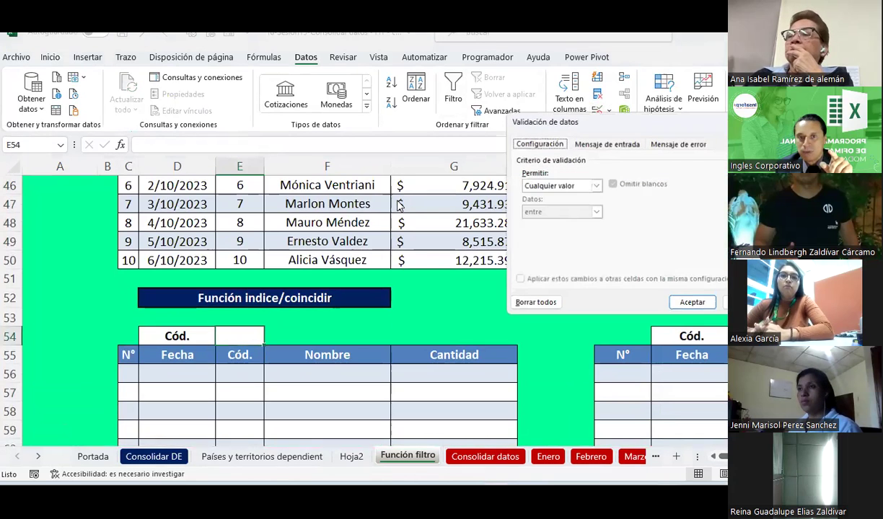
click(565, 185)
click(554, 222)
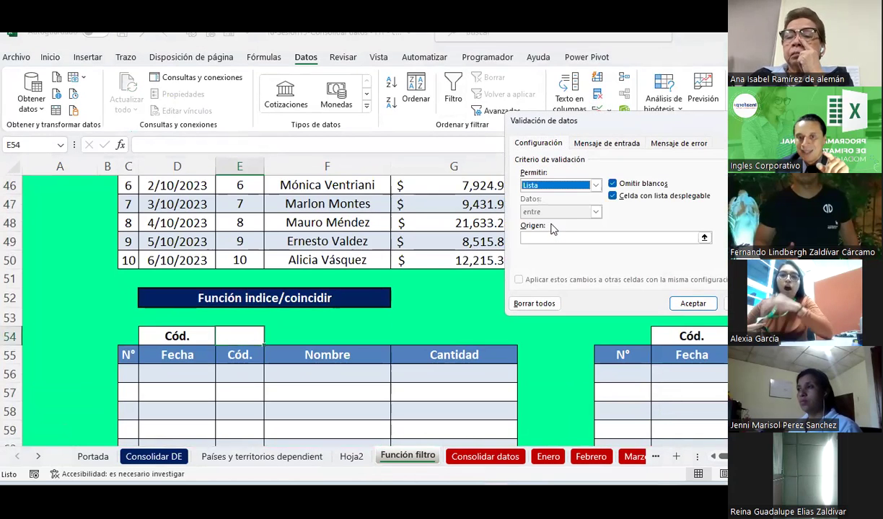
click(704, 238)
scroll(690, 295, up, 1)
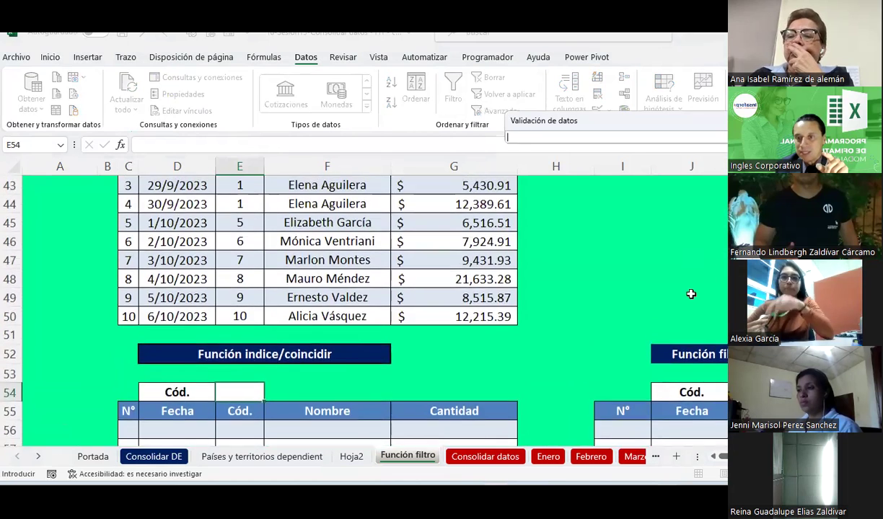
scroll(689, 295, up, 2)
drag(757, 259, 758, 409)
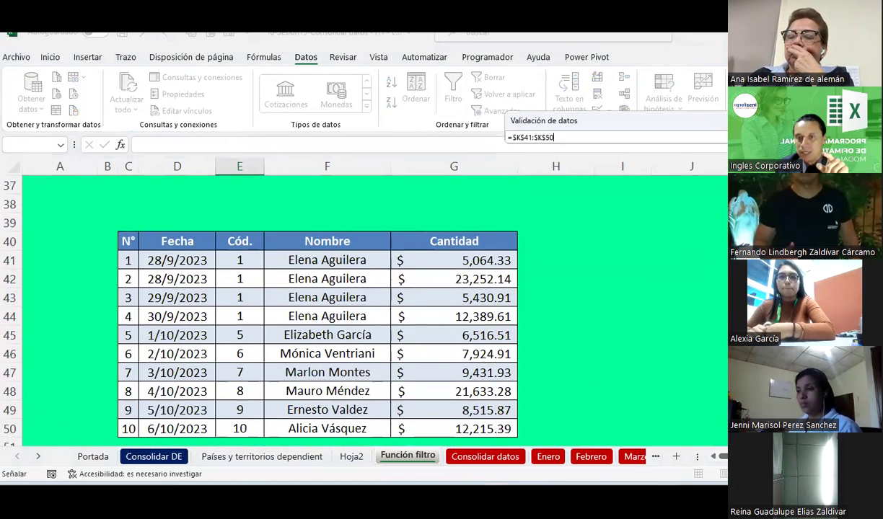
key(Return)
click(675, 296)
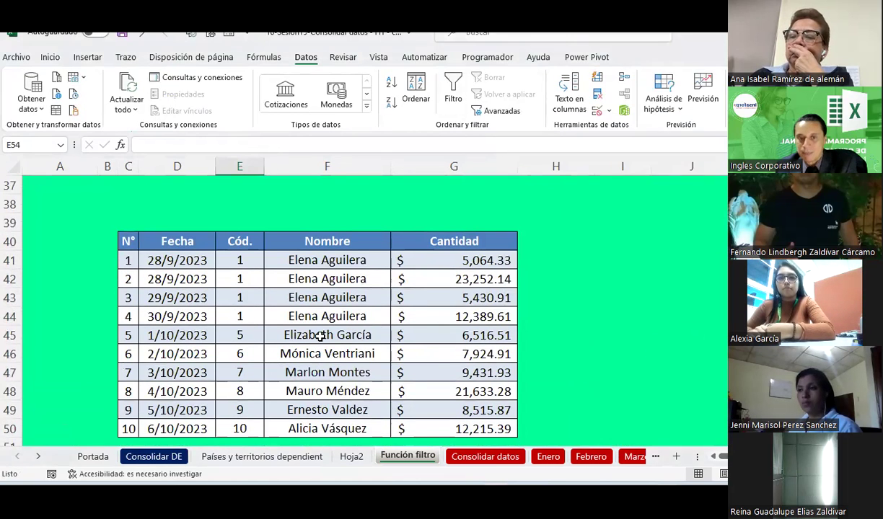
Set E54 to code 1 from its dropdown, then select cell C56.
scroll(247, 328, down, 3)
click(269, 338)
click(228, 363)
click(267, 339)
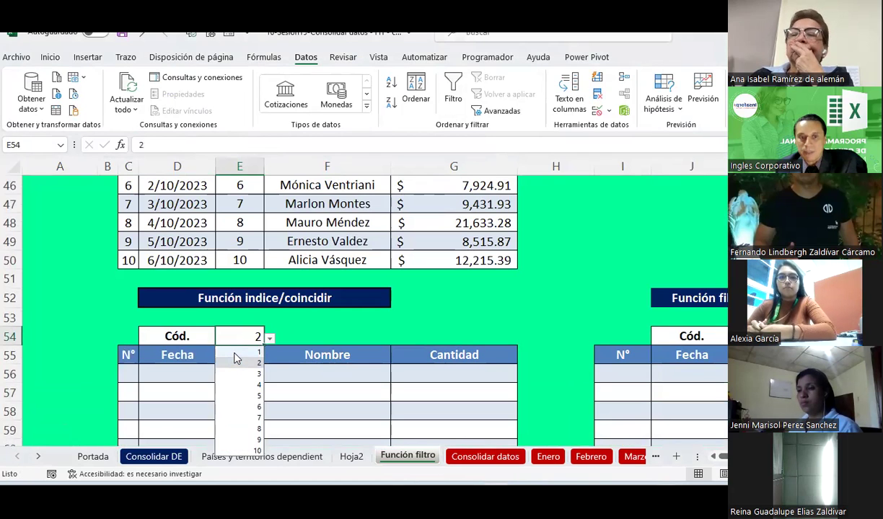
click(235, 351)
scroll(234, 353, down, 2)
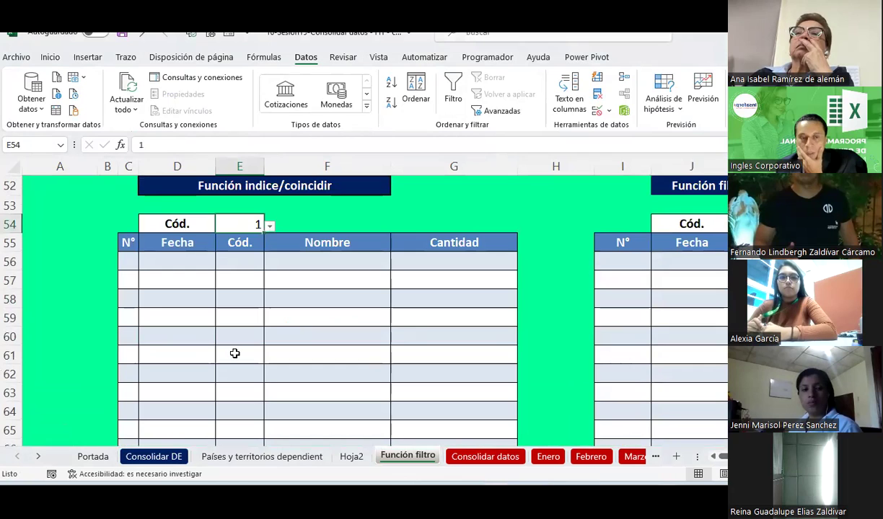
click(128, 257)
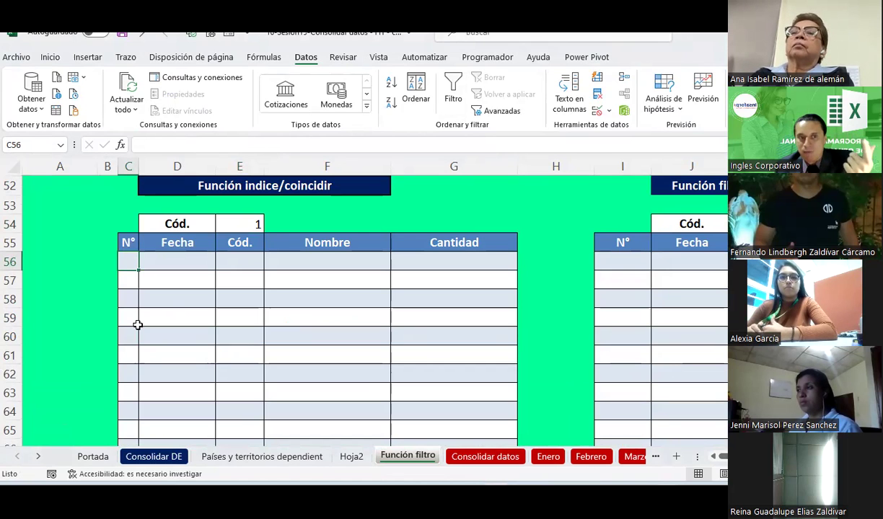
scroll(147, 281, up, 4)
scroll(109, 223, down, 1)
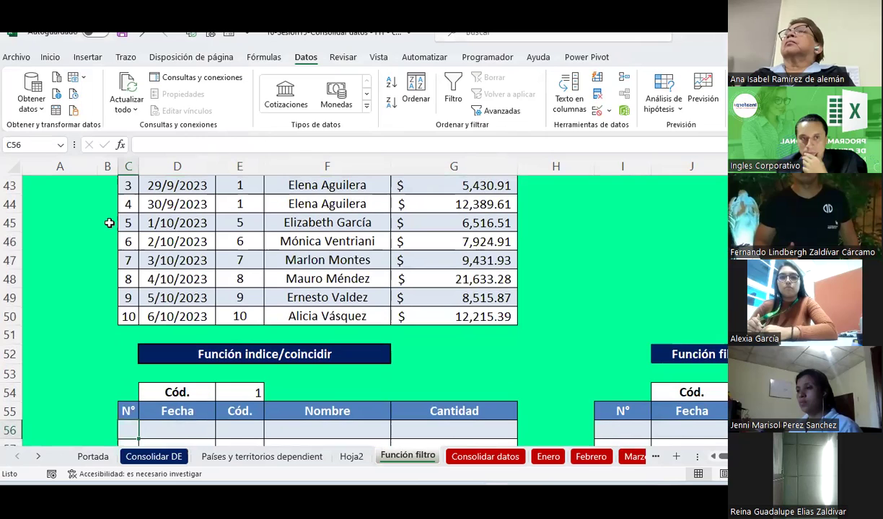
click(121, 145)
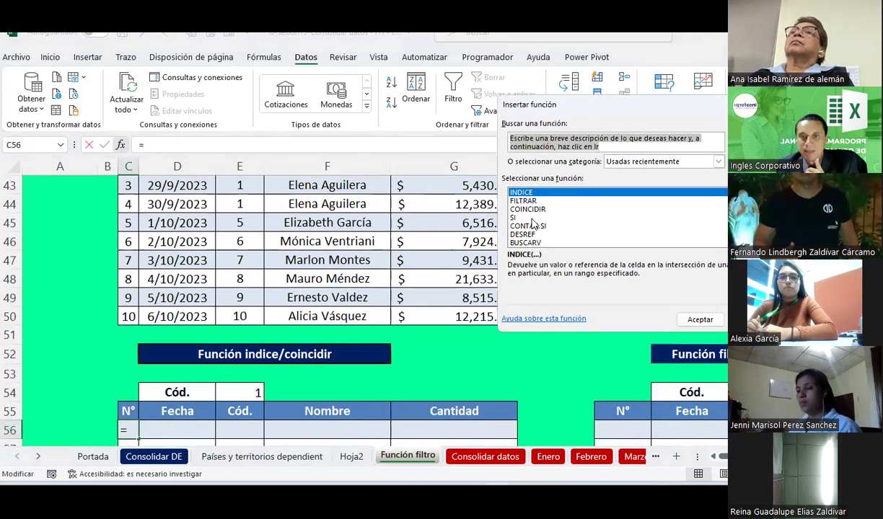
double_click(530, 194)
click(668, 245)
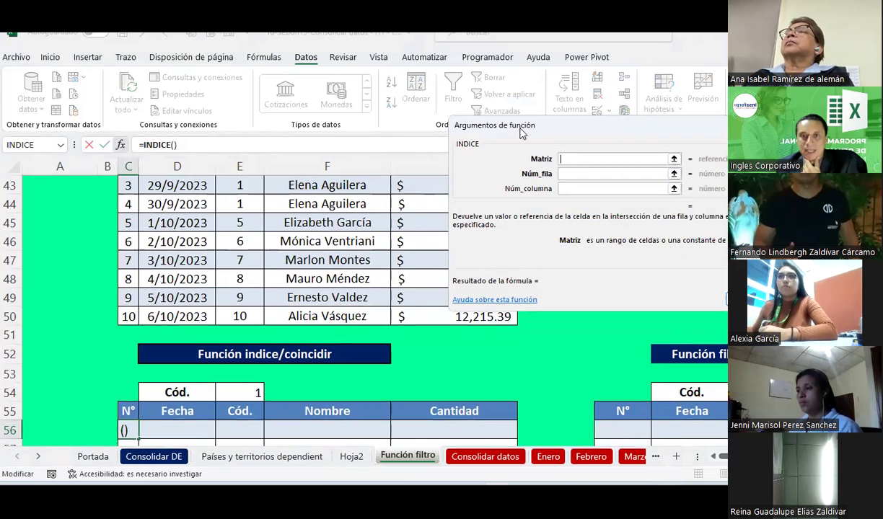
drag(522, 133, 377, 114)
scroll(209, 274, up, 2)
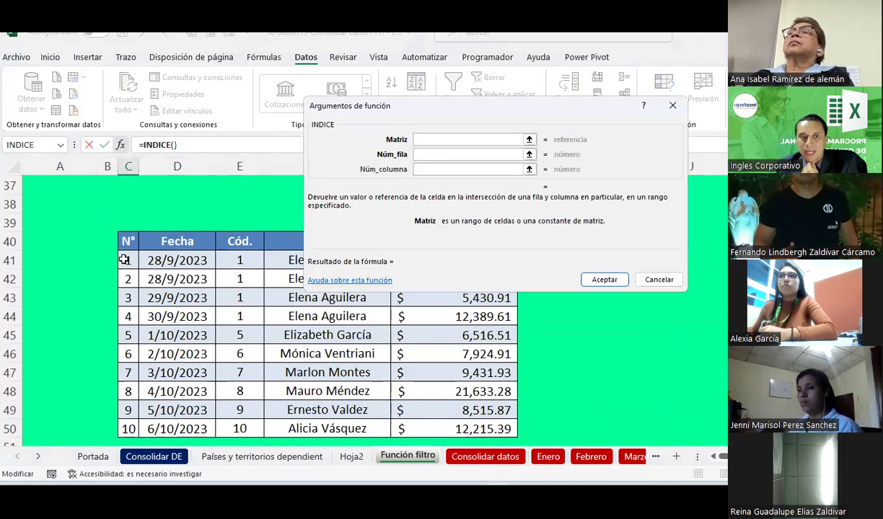
drag(124, 259, 129, 428)
key(F4)
scroll(130, 428, down, 4)
key(Tab)
text(c)
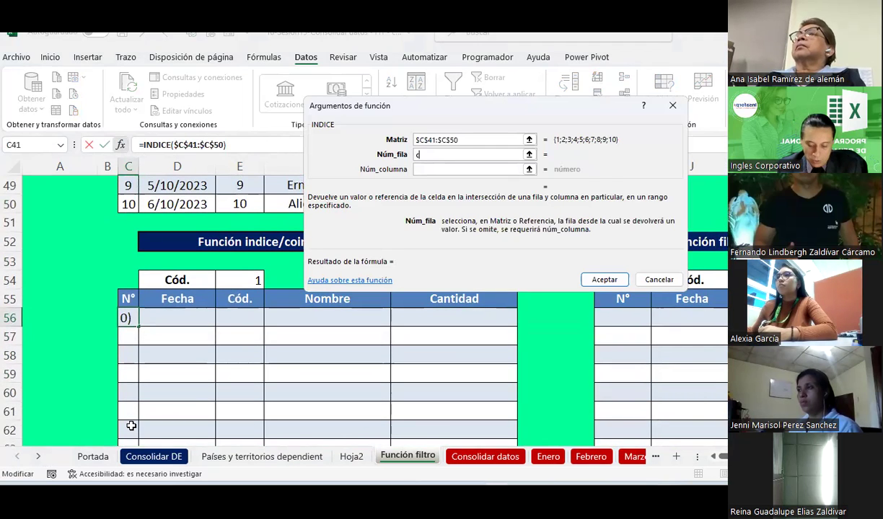
text(oincidir()
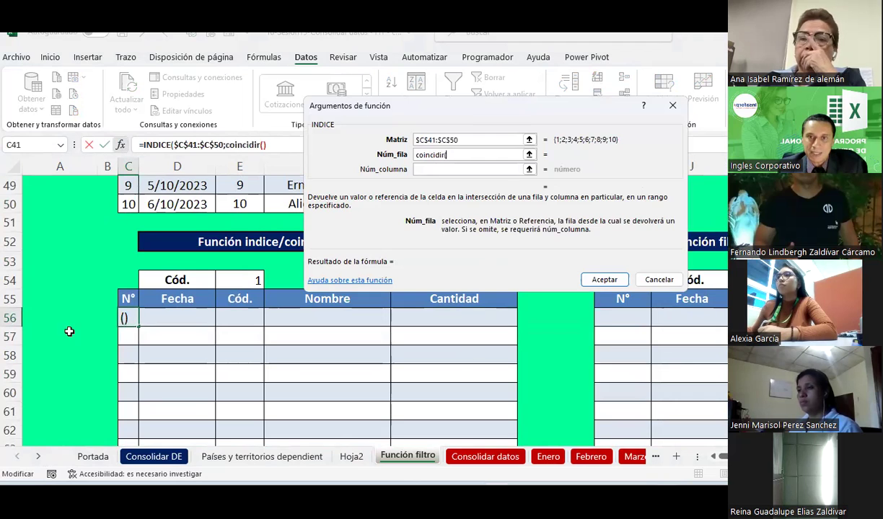
click(238, 280)
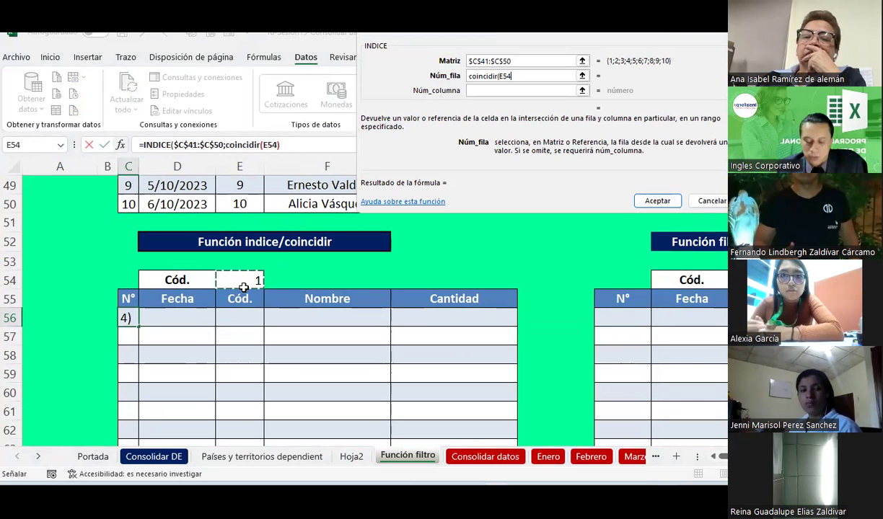
key(F4)
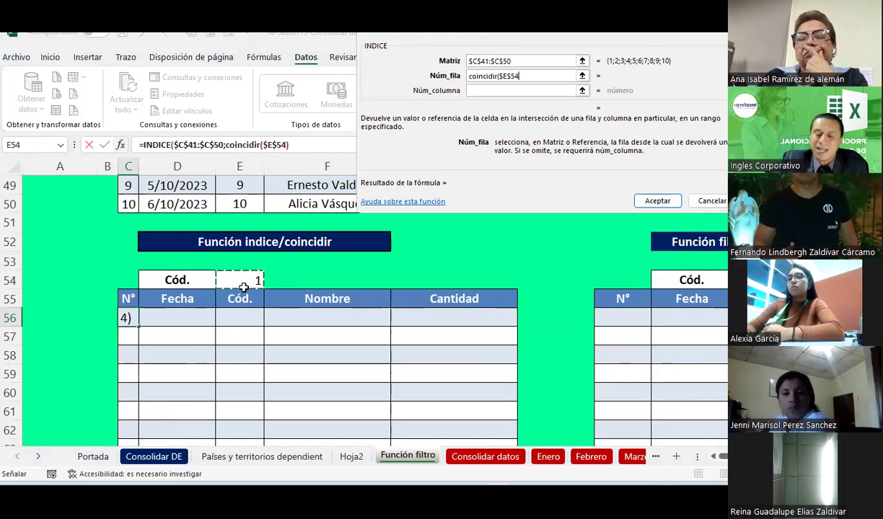
text(;)
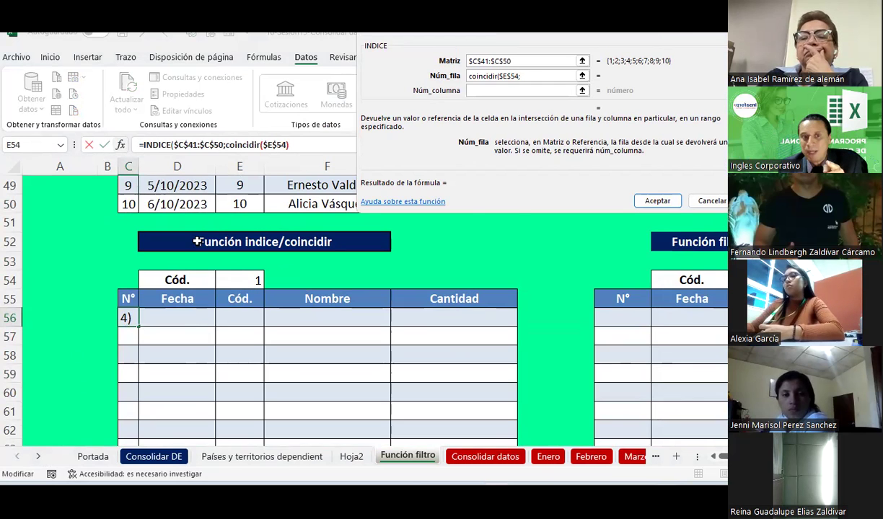
scroll(198, 242, up, 3)
drag(243, 204, 243, 371)
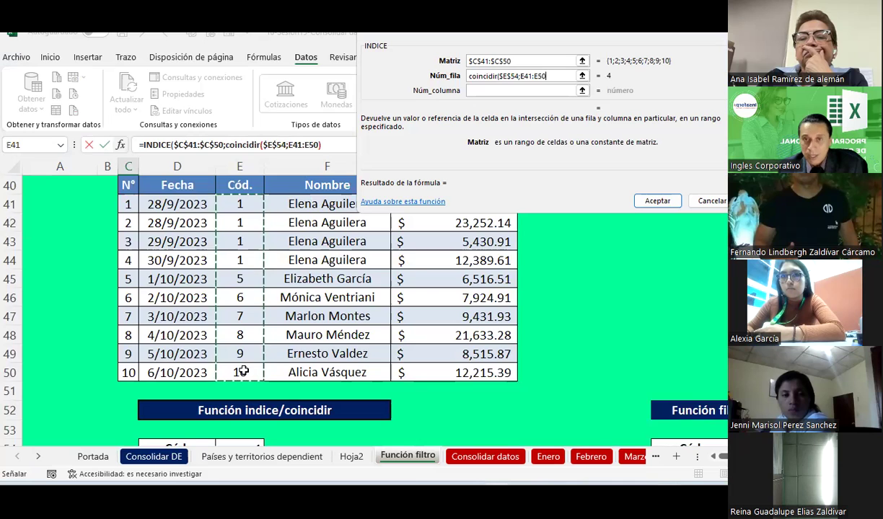
key(F4)
scroll(244, 371, down, 3)
text())
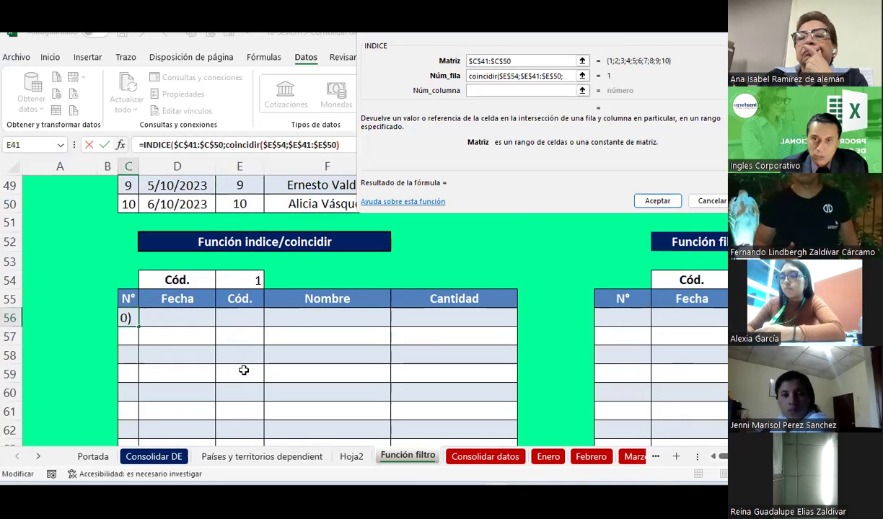
key(Return)
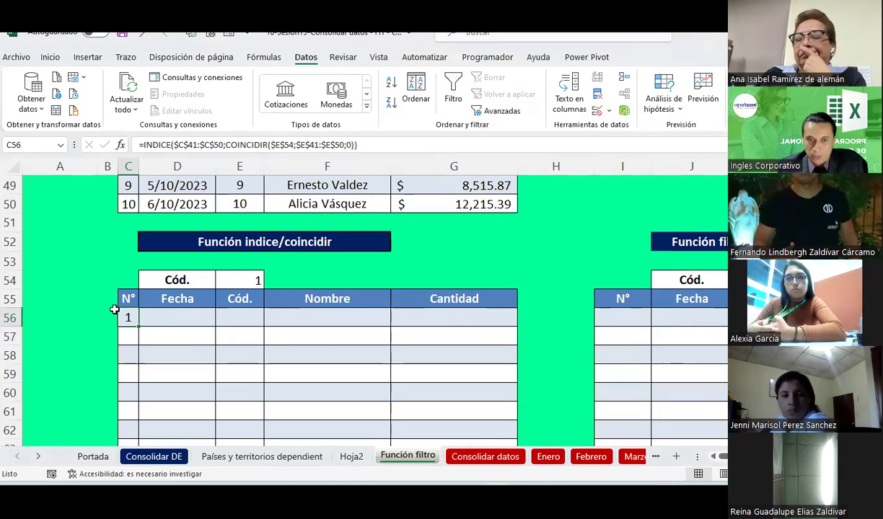
key(Delete)
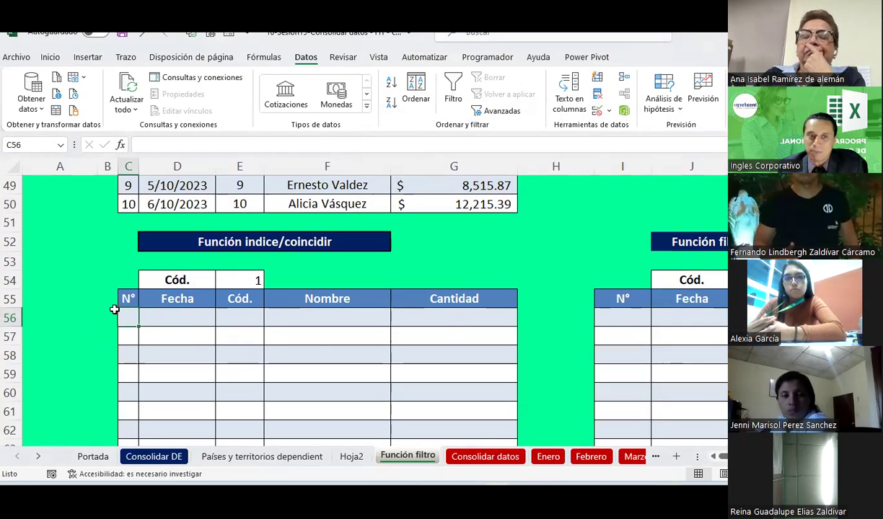
Insert the INDICE function in C56 using the matriz;núm_fila;núm_columna argument form.
click(121, 145)
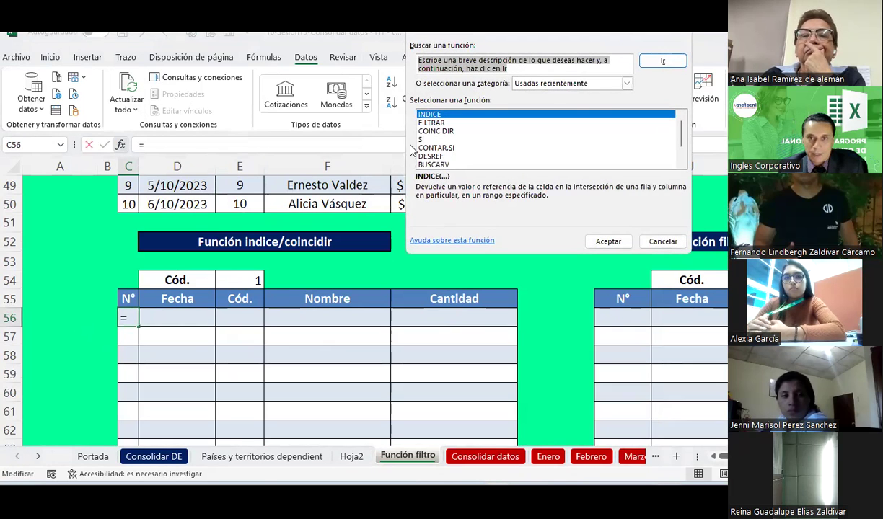
double_click(436, 115)
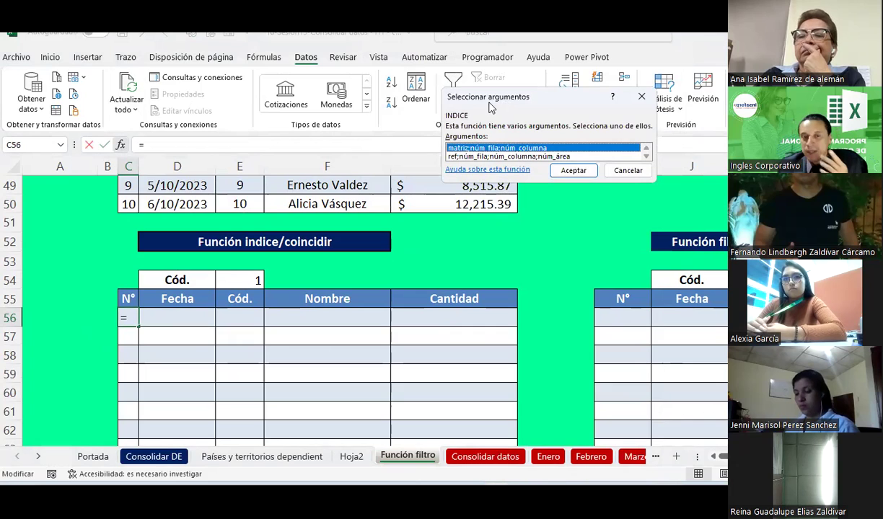
drag(491, 99, 352, 135)
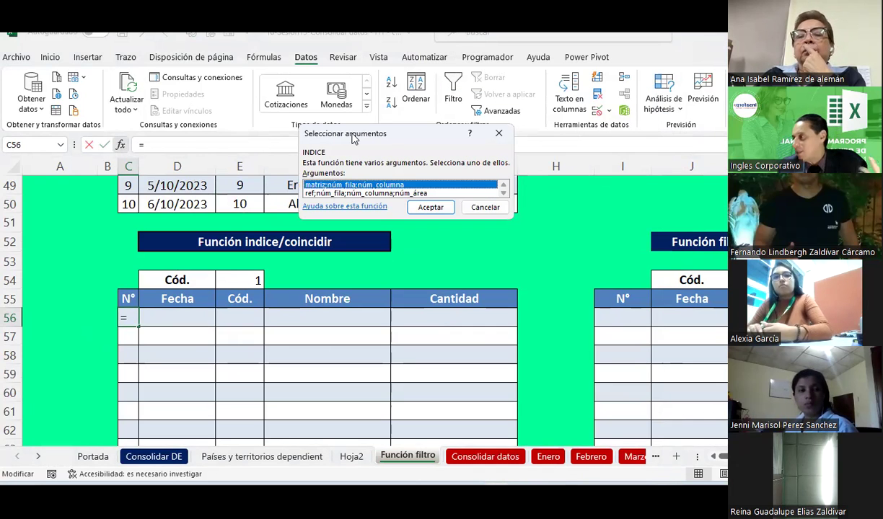
click(438, 208)
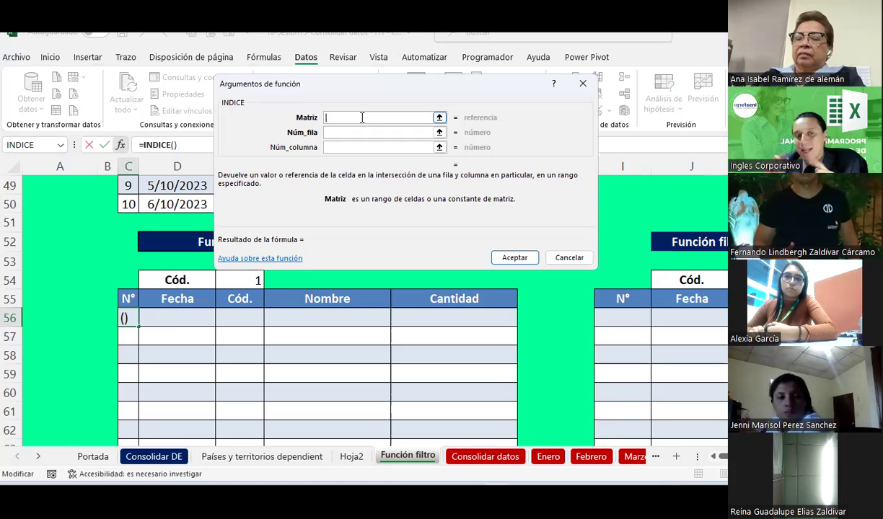
Set INDICE's array argument to the absolute range $C$41:$C$50.
scroll(119, 339, up, 2)
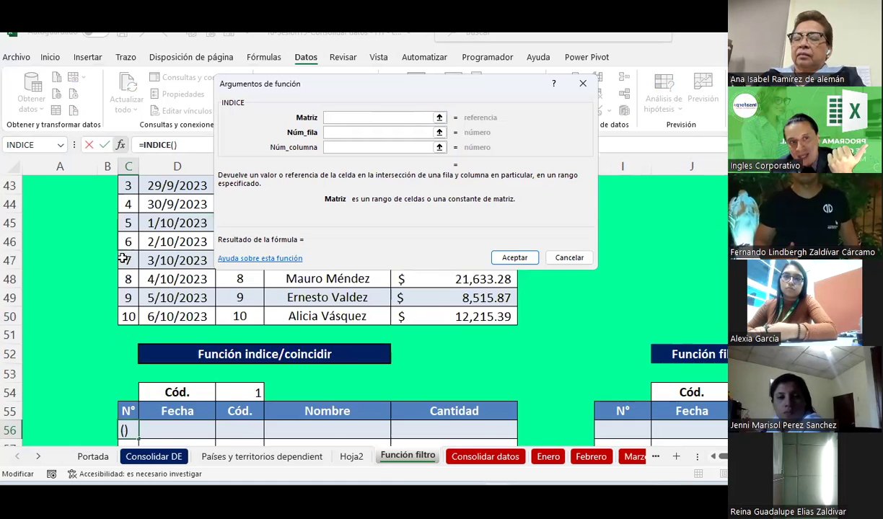
scroll(124, 256, up, 3)
scroll(122, 277, down, 1)
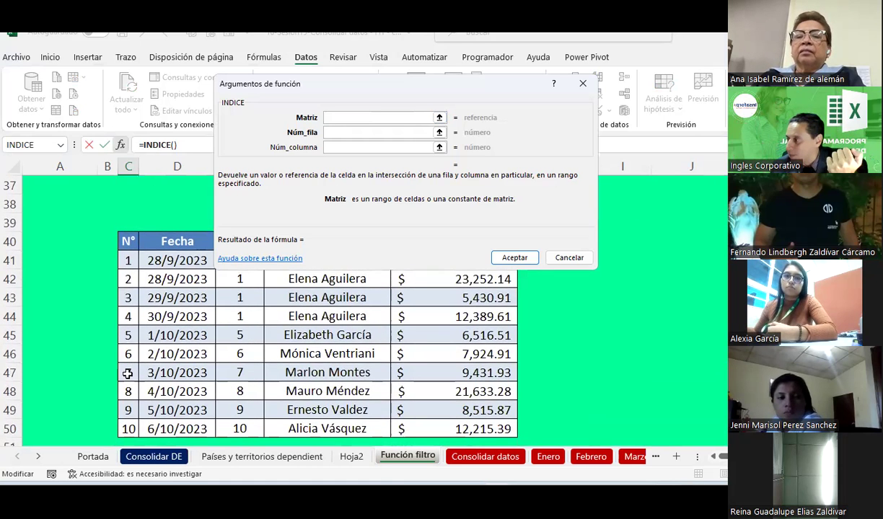
scroll(127, 289, down, 1)
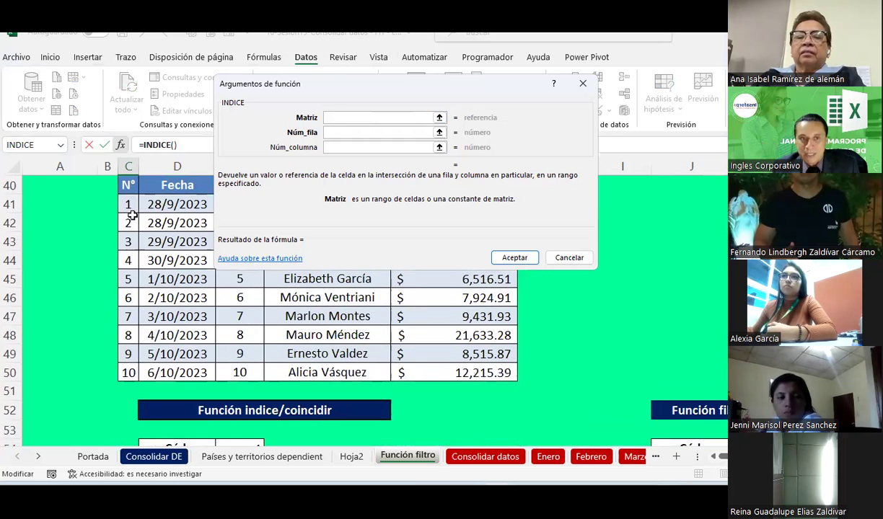
drag(131, 204, 128, 371)
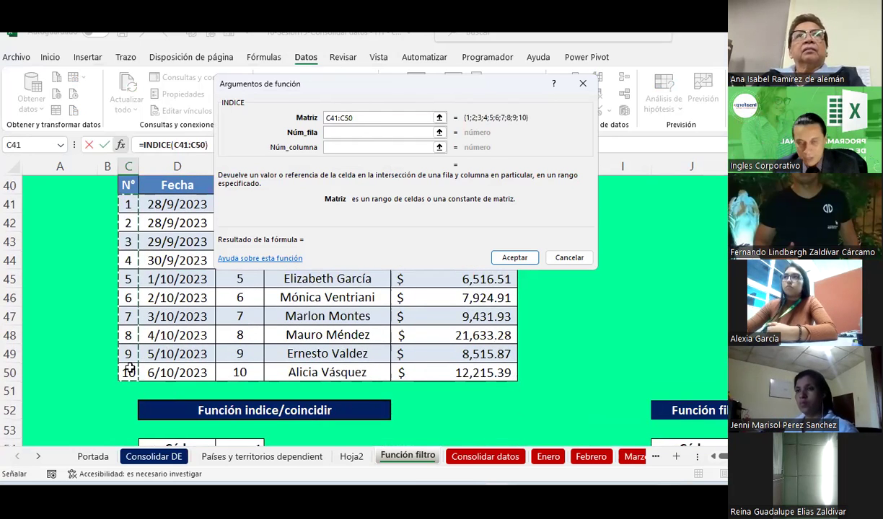
key(F4)
scroll(130, 368, down, 3)
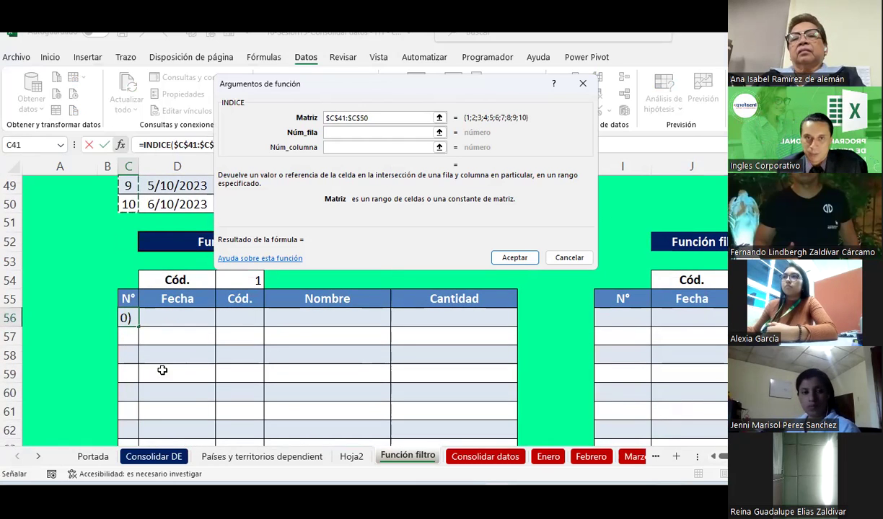
Start the row number as coincidir( with lookup value E54.
click(360, 132)
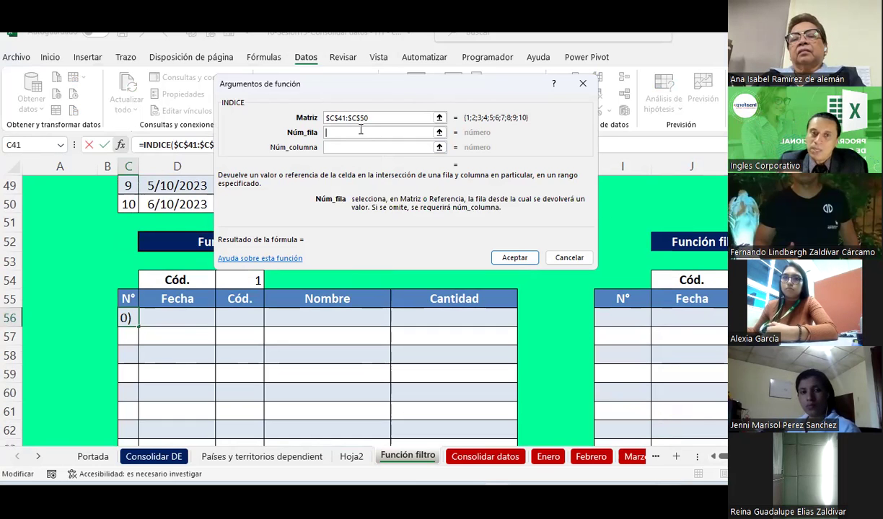
text(coin)
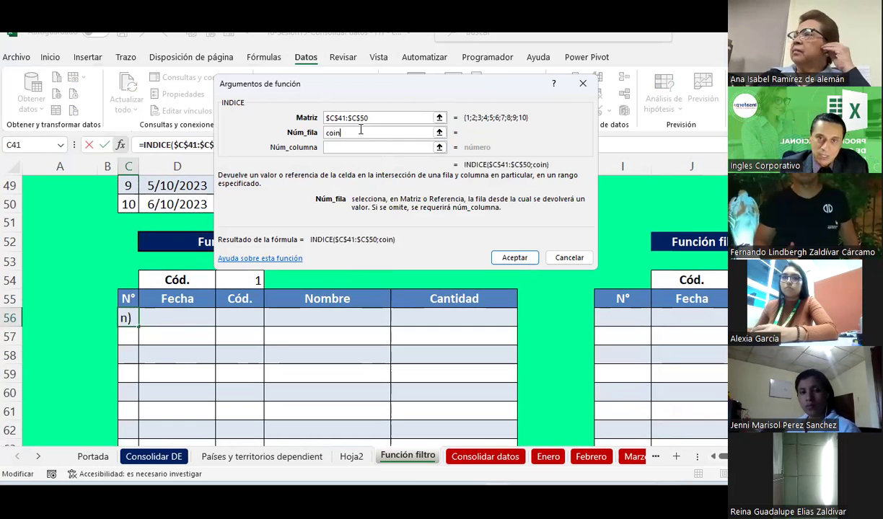
text(cidir)
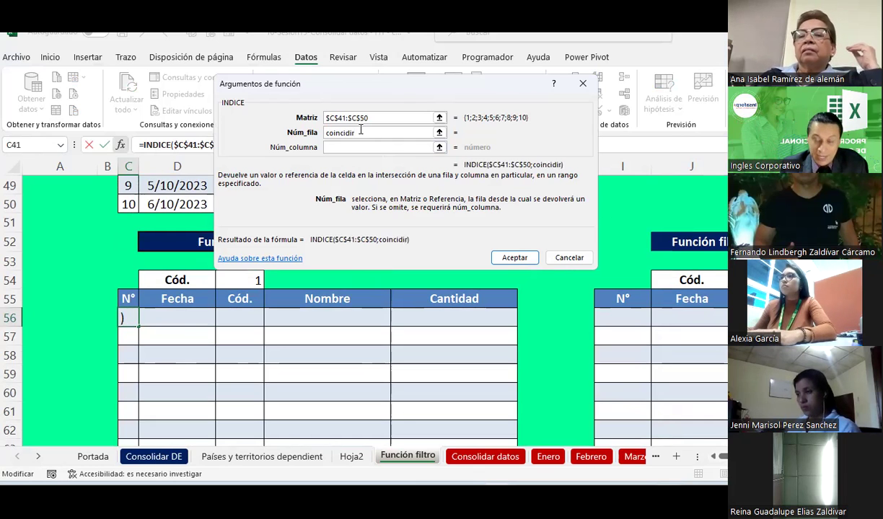
text(()
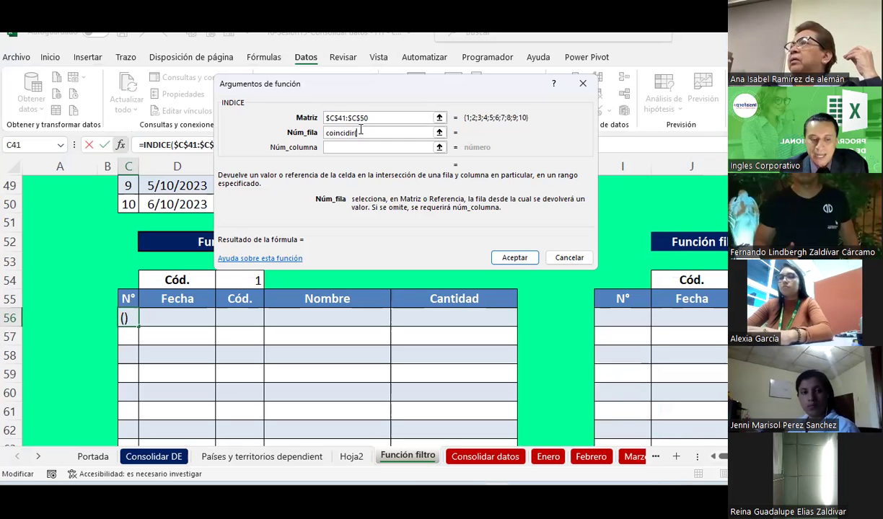
scroll(267, 318, up, 1)
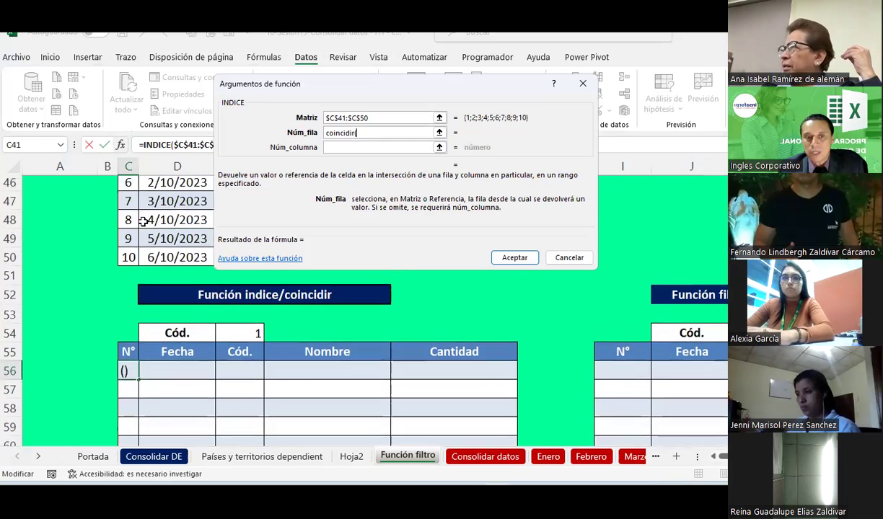
click(253, 335)
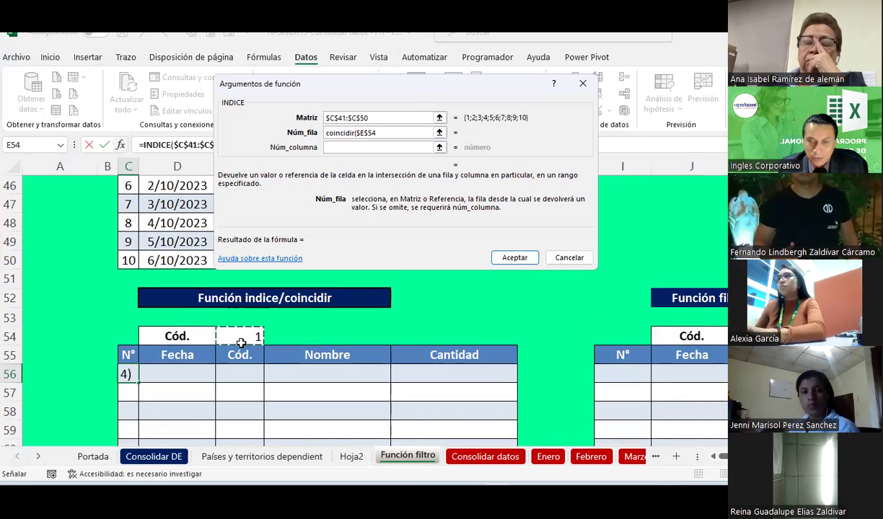
scroll(173, 318, up, 2)
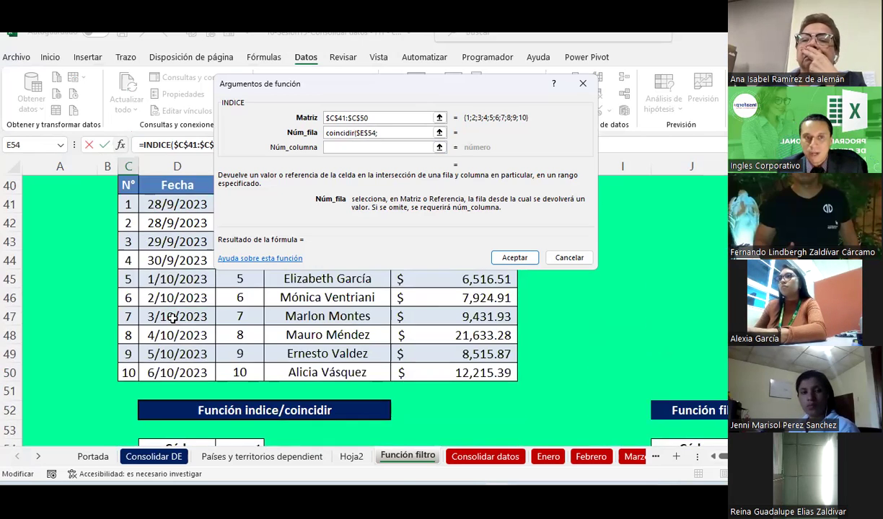
scroll(173, 316, up, 1)
scroll(241, 328, up, 2)
Finish COINCIDIR with range $E$41:$E$50 and exact match 0, then commit the formula.
drag(240, 427, 240, 443)
scroll(247, 355, down, 2)
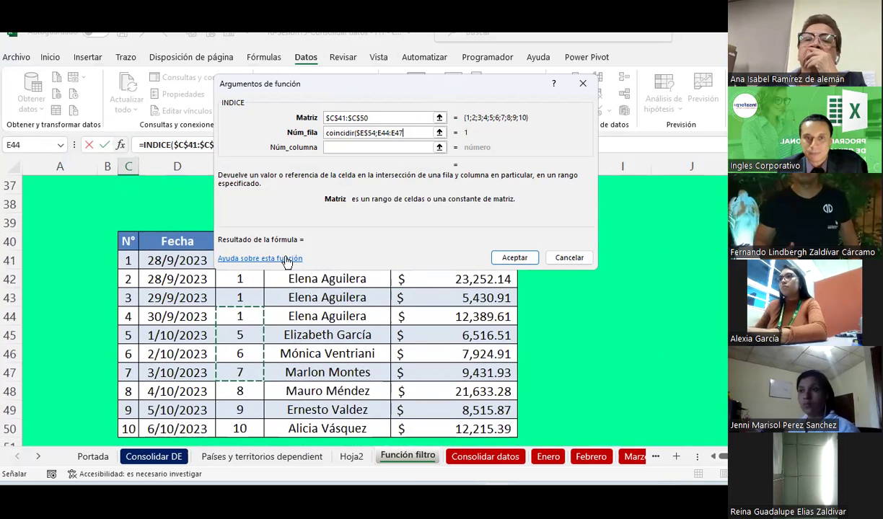
drag(423, 85, 651, 83)
click(237, 258)
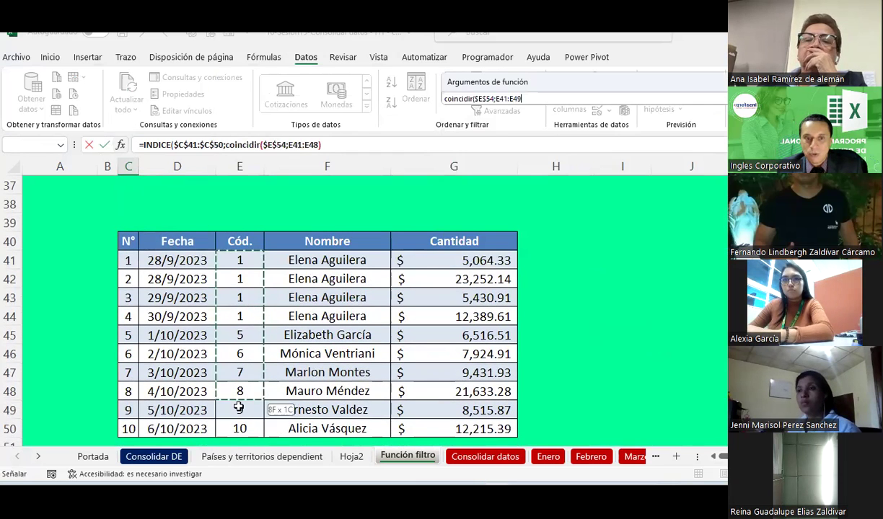
drag(237, 258, 240, 429)
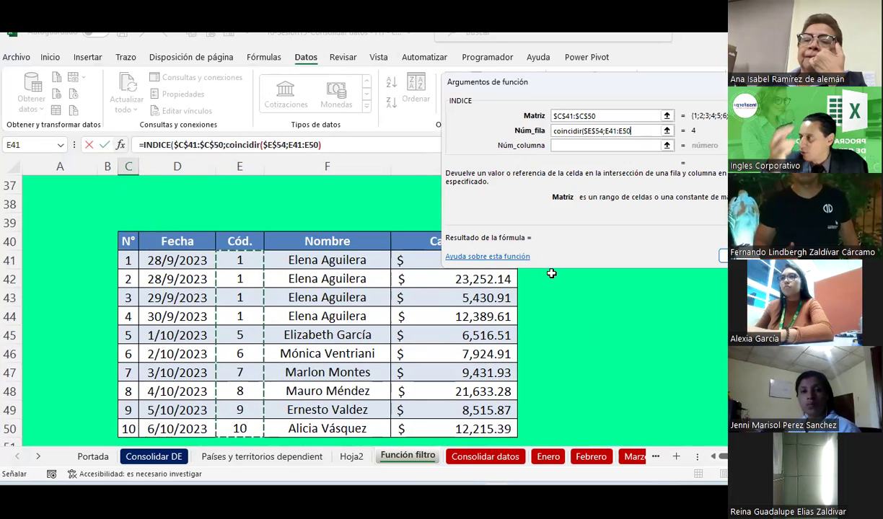
key(F4)
scroll(551, 274, down, 3)
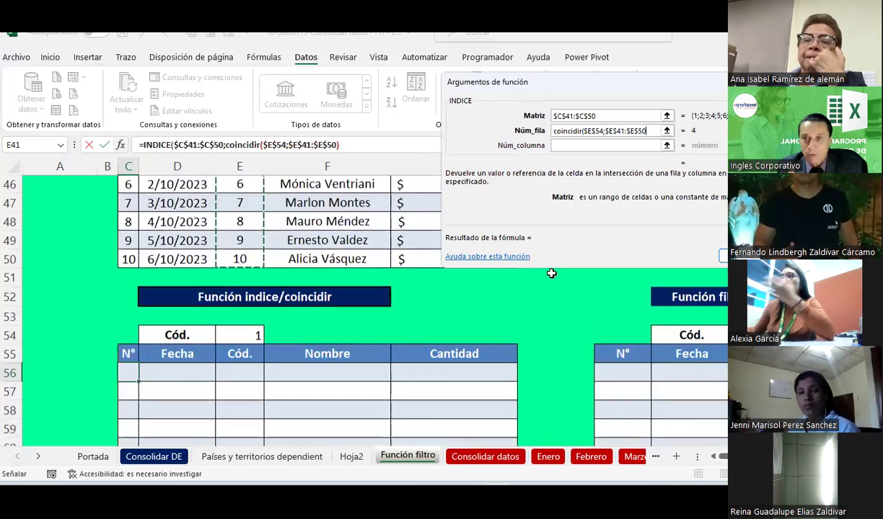
scroll(551, 274, down, 1)
text(;)
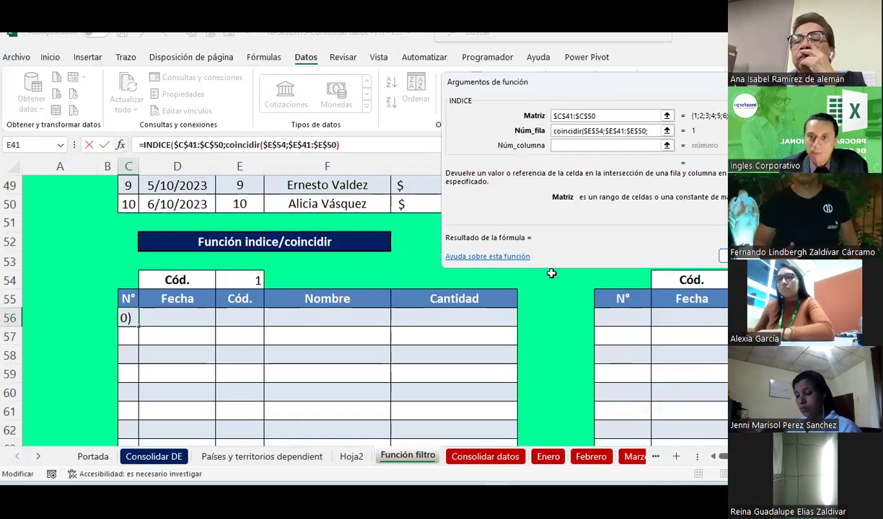
text(0)
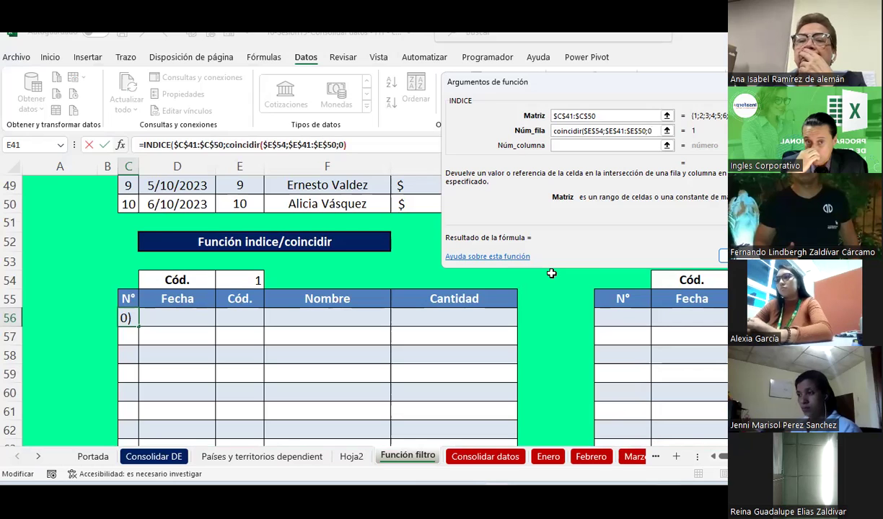
text())
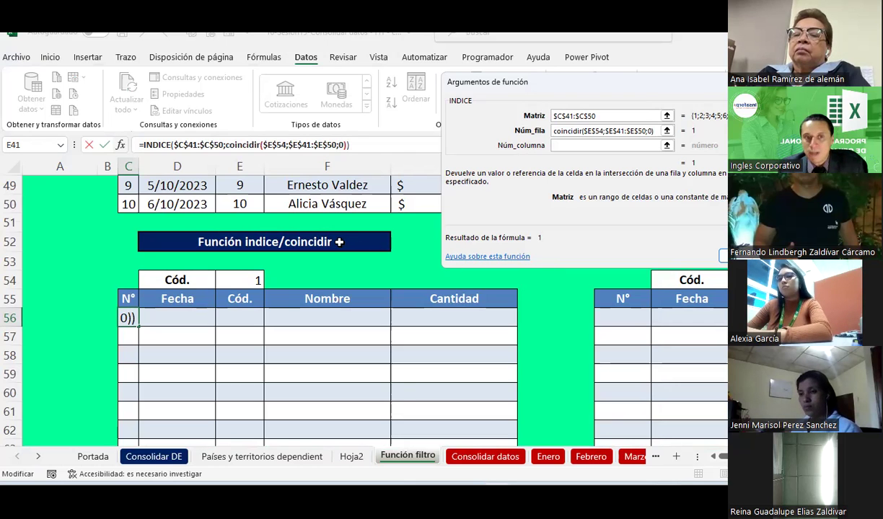
scroll(339, 242, up, 3)
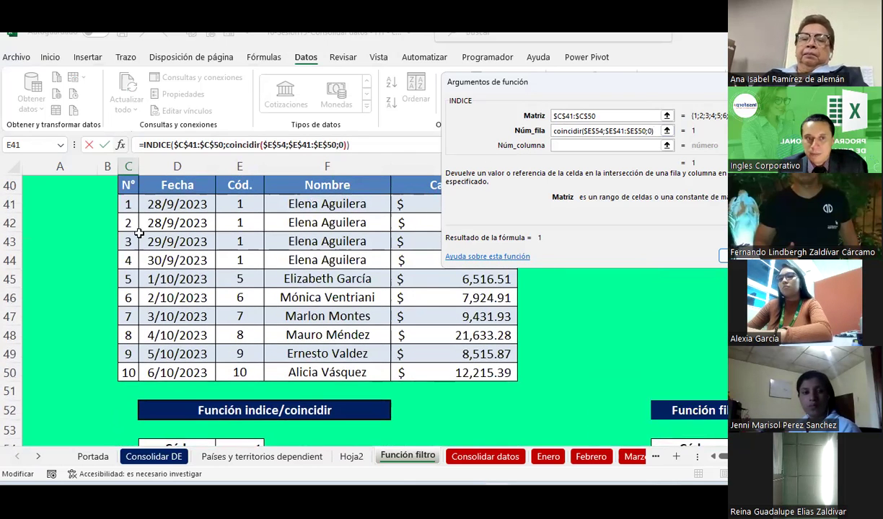
scroll(222, 260, down, 2)
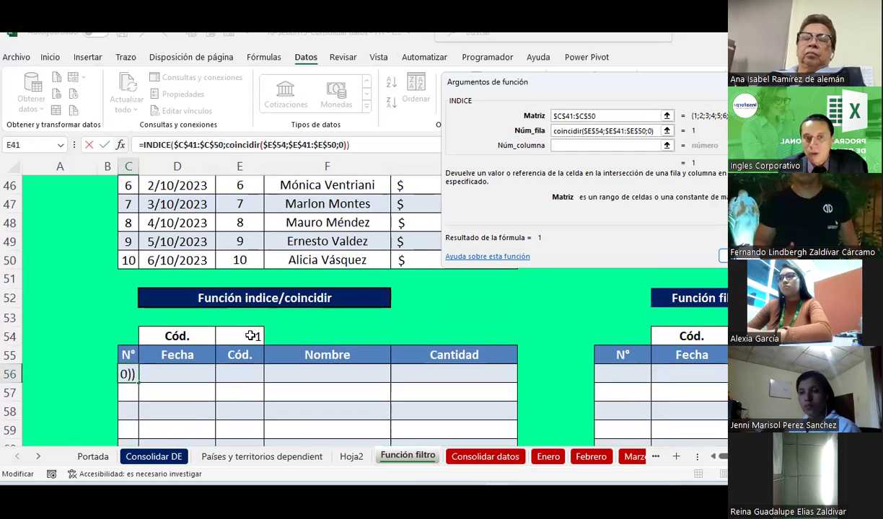
scroll(225, 318, up, 2)
scroll(225, 310, up, 1)
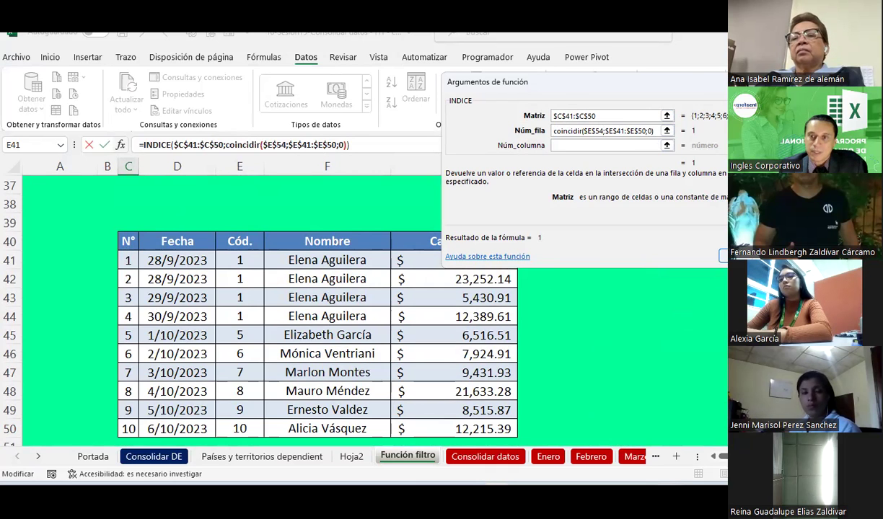
key(Return)
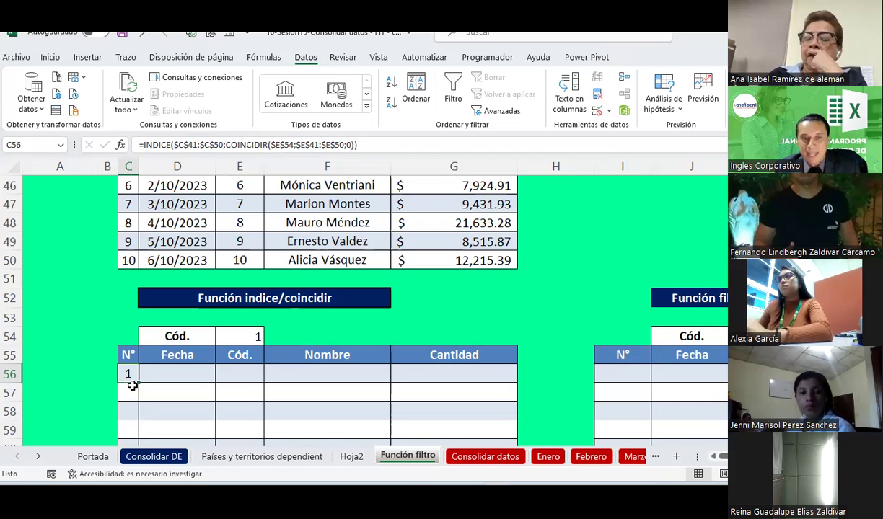
Fill C56's formula across to G56 and review the copied formulas in D56–G56.
drag(132, 386, 482, 414)
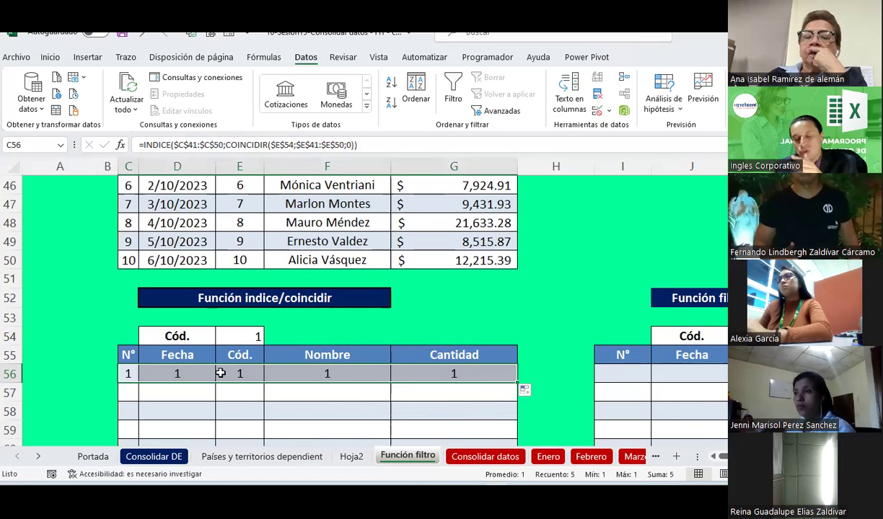
click(130, 375)
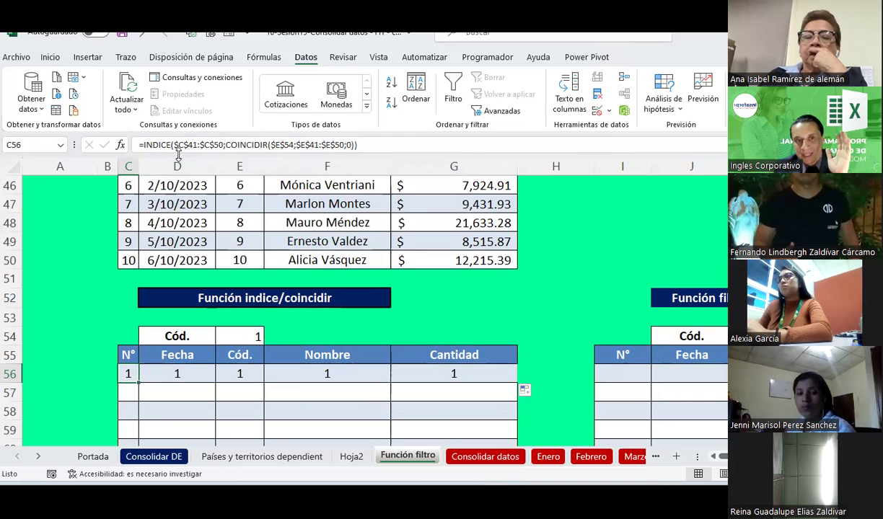
click(167, 374)
click(240, 375)
click(324, 375)
click(432, 372)
click(196, 371)
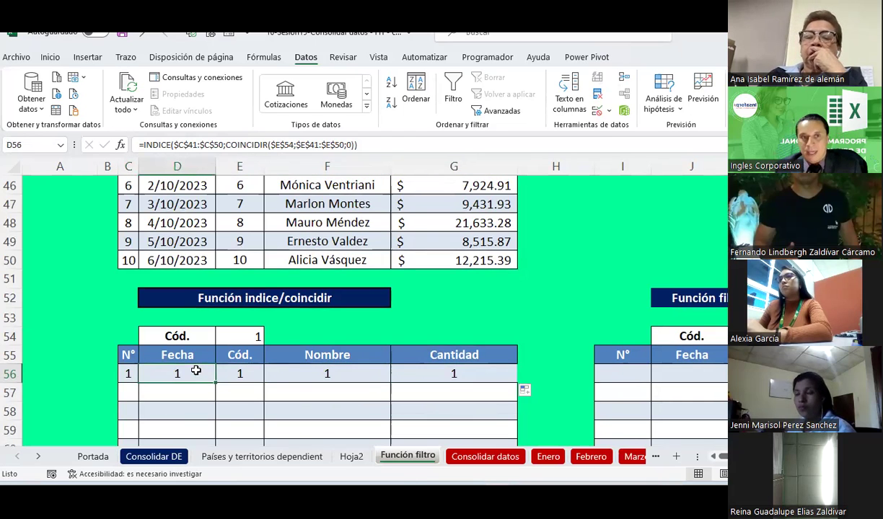
Change D56's INDICE range from column $C$ to $D$ so Fecha returns the date.
scroll(195, 371, up, 1)
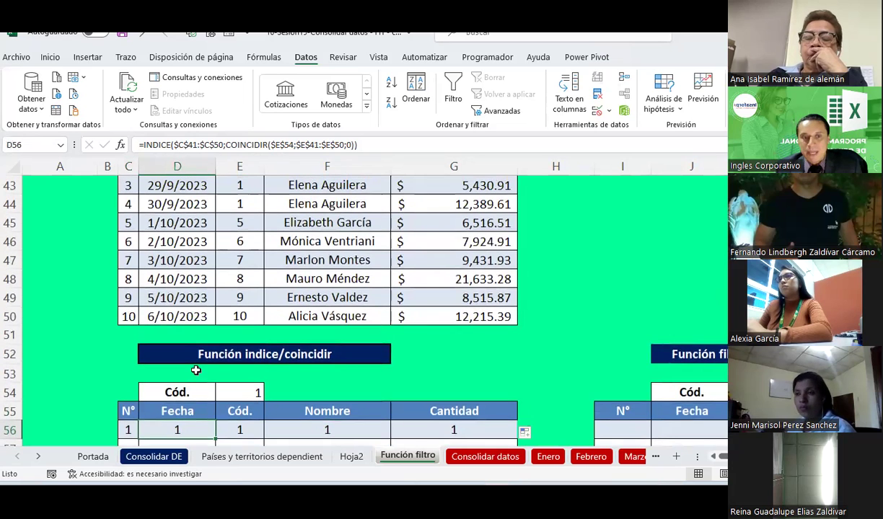
scroll(195, 370, up, 1)
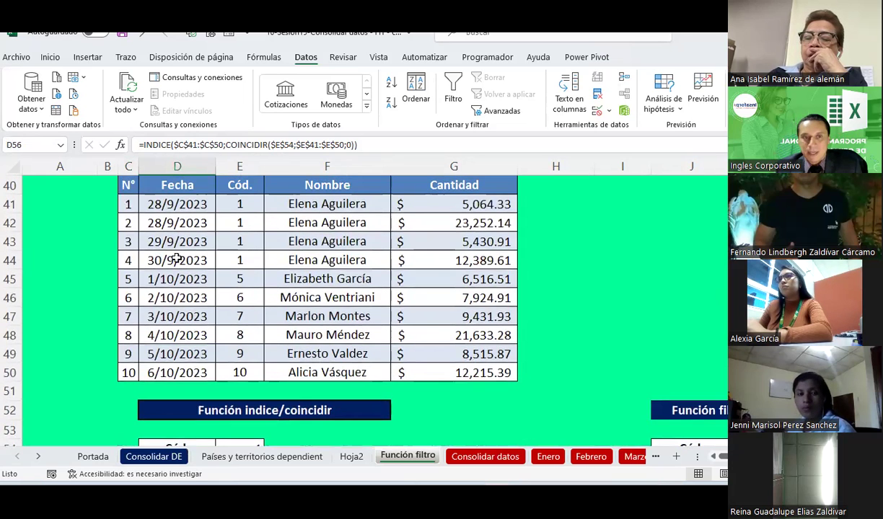
click(179, 143)
key(BackSpace)
text(d)
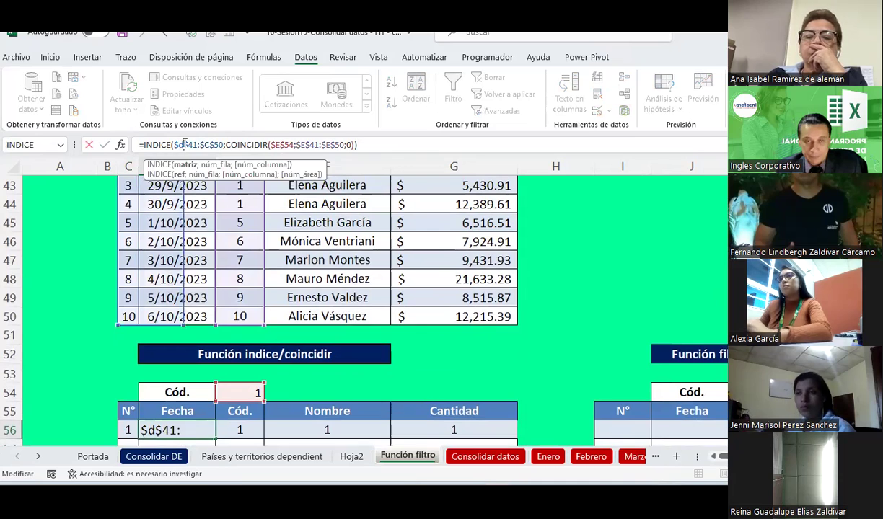
text(d)
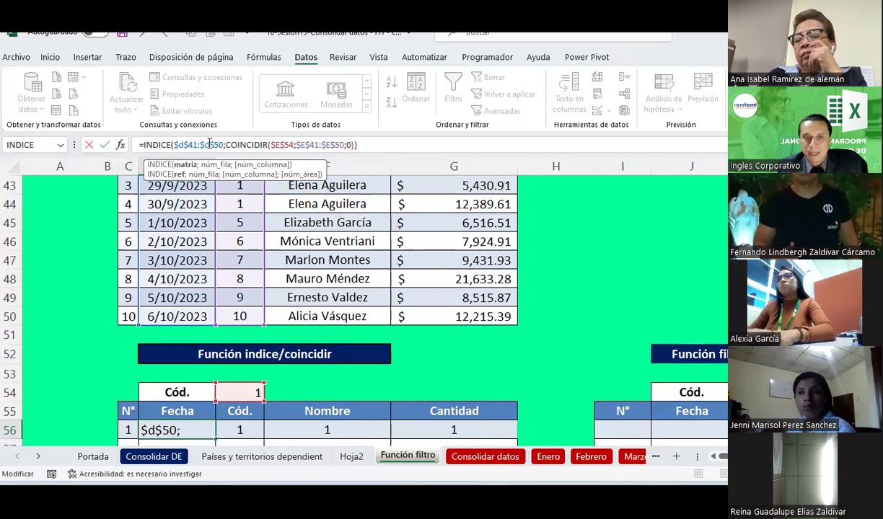
key(Return)
Format D56:D66 as Fecha corta, showing 28/9/2023.
scroll(199, 303, down, 3)
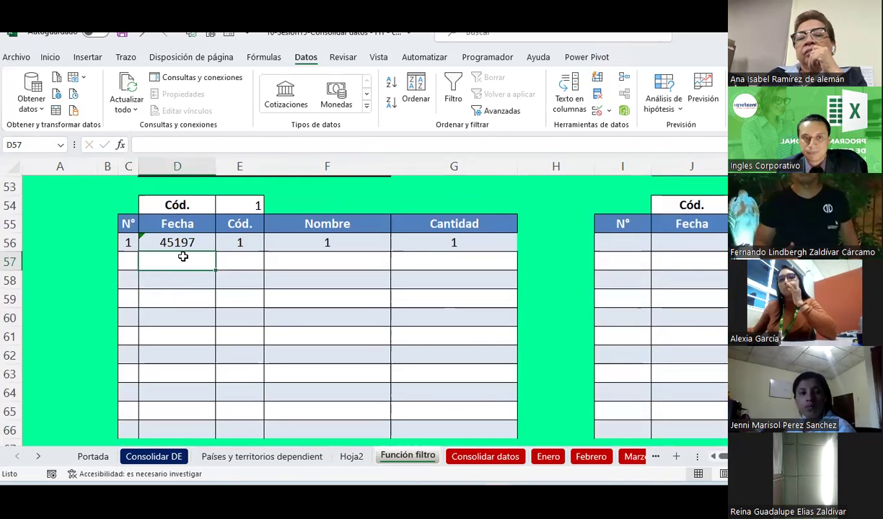
click(179, 245)
shift+click(156, 430)
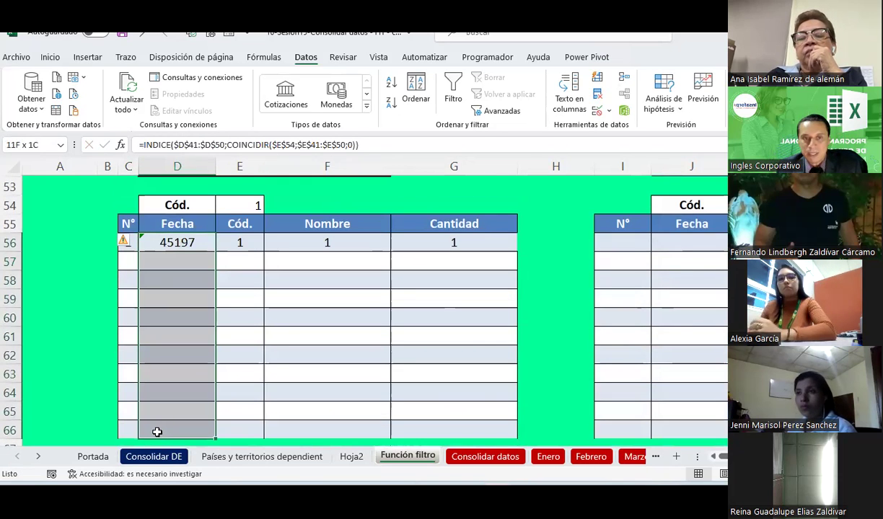
click(49, 57)
click(408, 77)
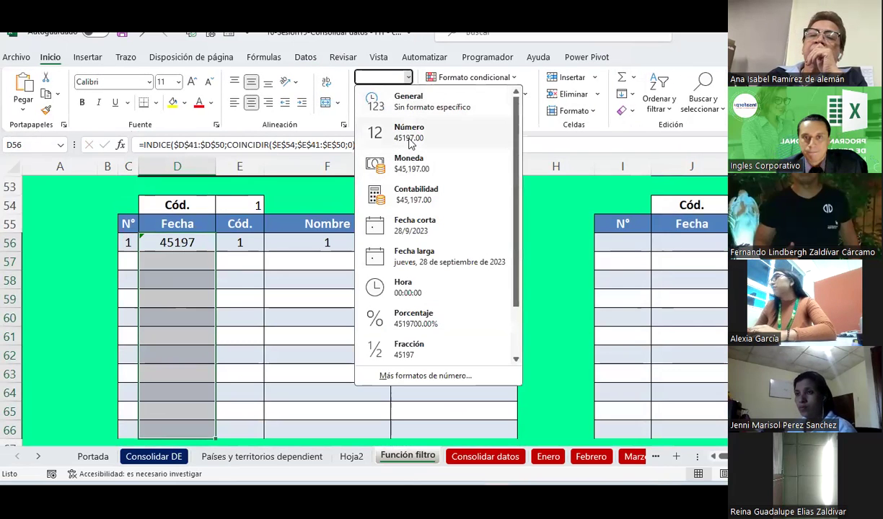
click(413, 227)
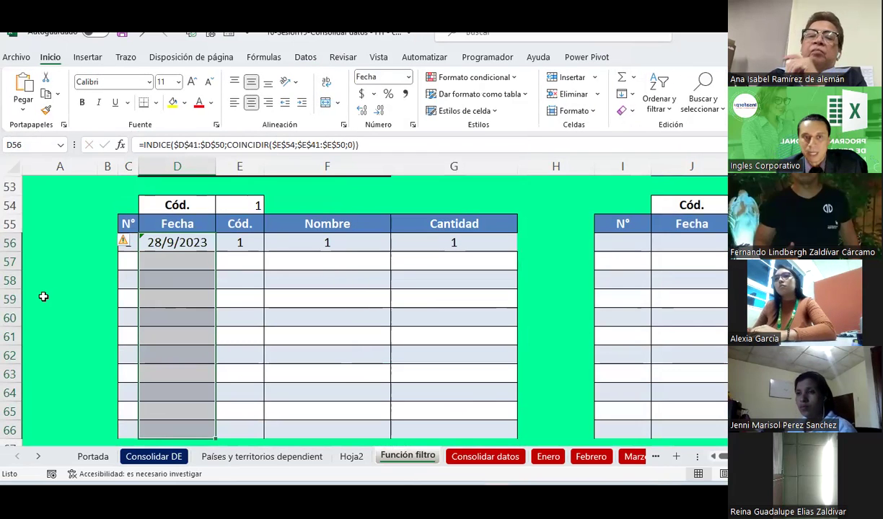
click(258, 242)
scroll(256, 243, up, 1)
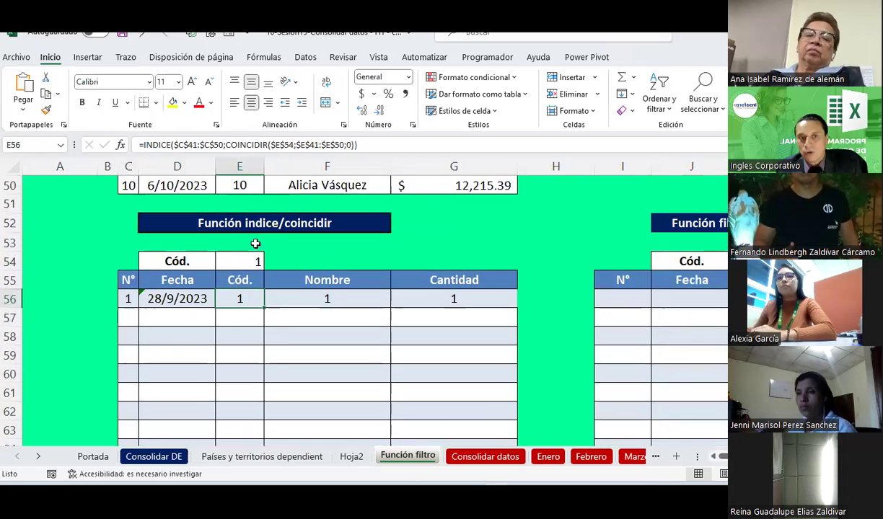
scroll(254, 243, up, 1)
scroll(255, 243, up, 2)
scroll(255, 243, up, 1)
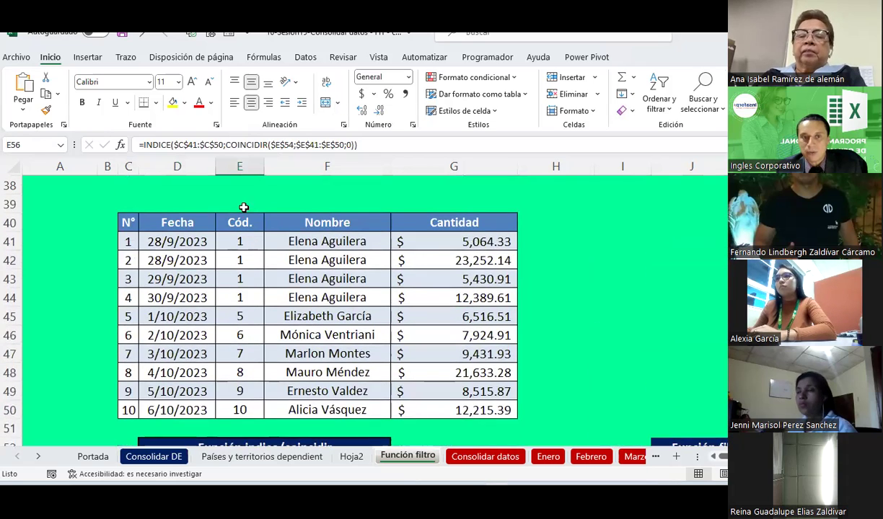
Point the Cód. and Nombre formulas' INDICE ranges at columns E and F.
click(182, 145)
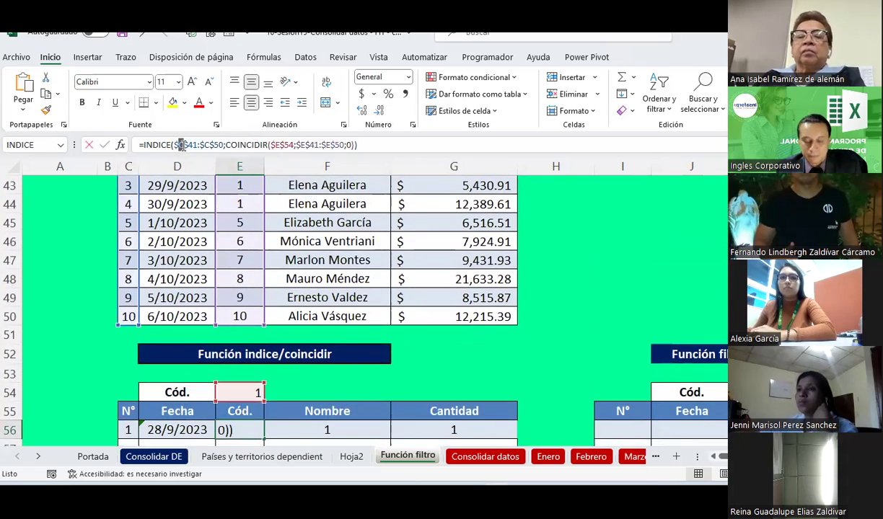
text(e)
click(209, 144)
key(BackSpace)
text(e)
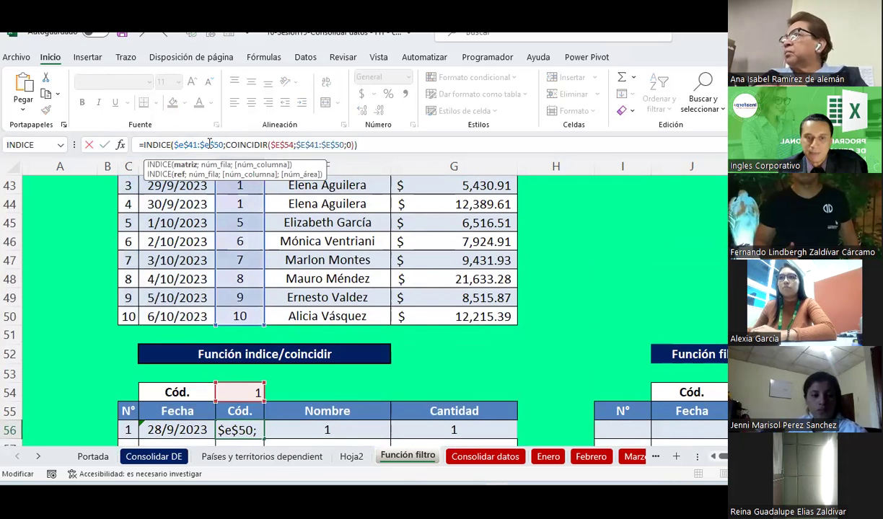
key(Return)
click(333, 411)
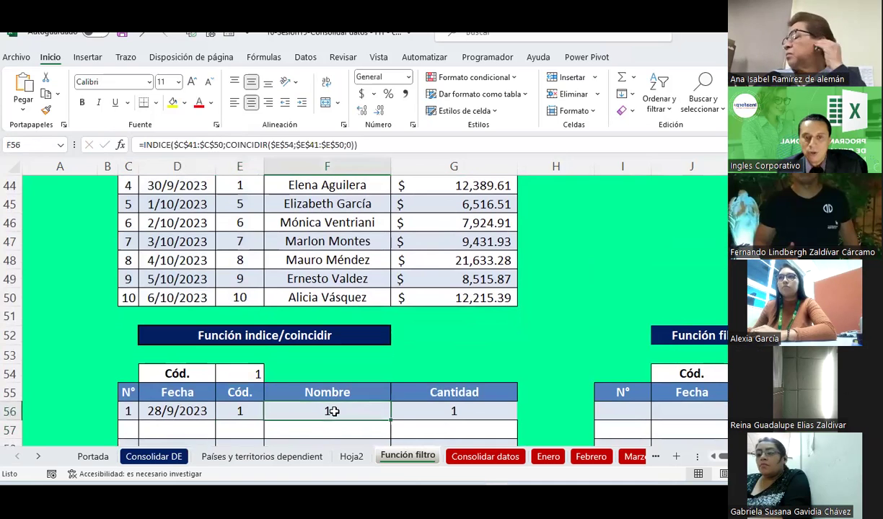
click(180, 145)
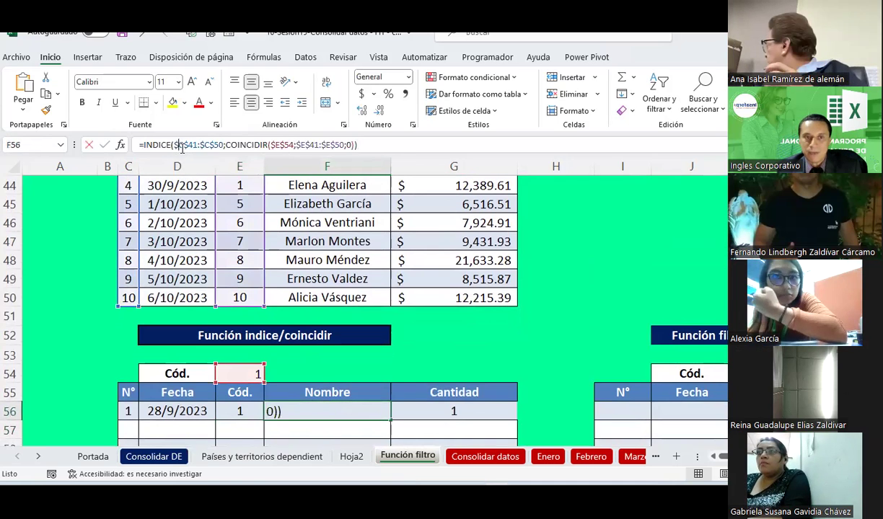
key(BackSpace)
text(f)
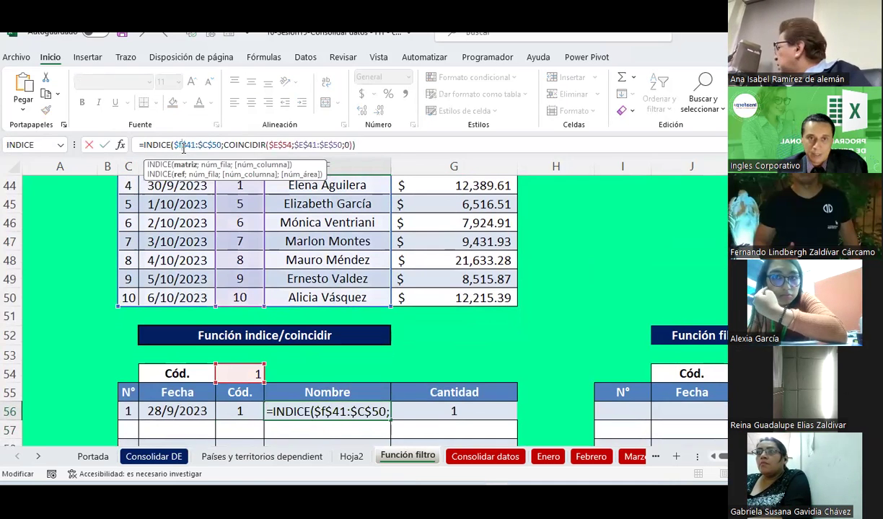
key(BackSpace)
text(f)
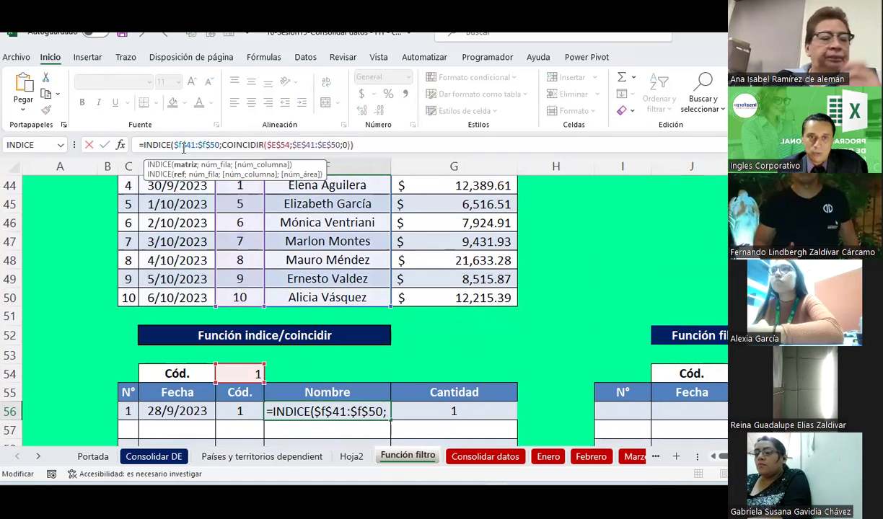
key(Return)
Point Cantidad's INDICE range at column G and format G56 as Contabilidad.
click(450, 409)
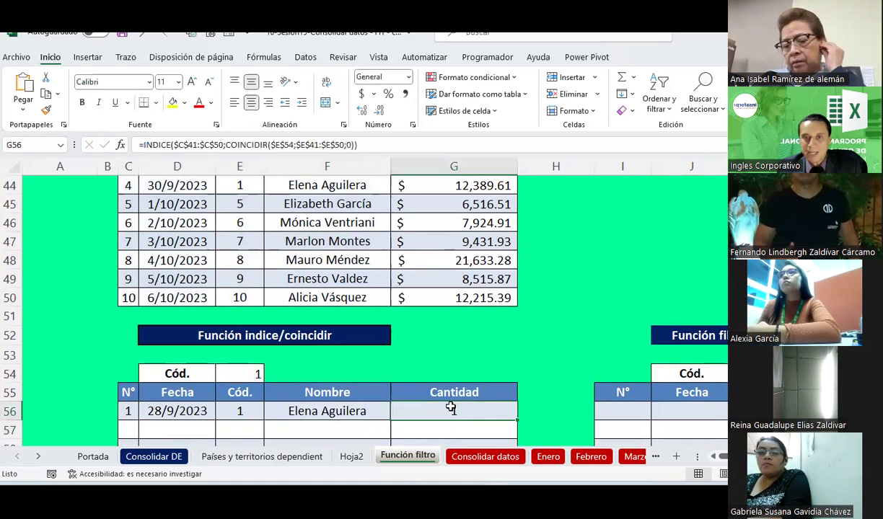
click(276, 145)
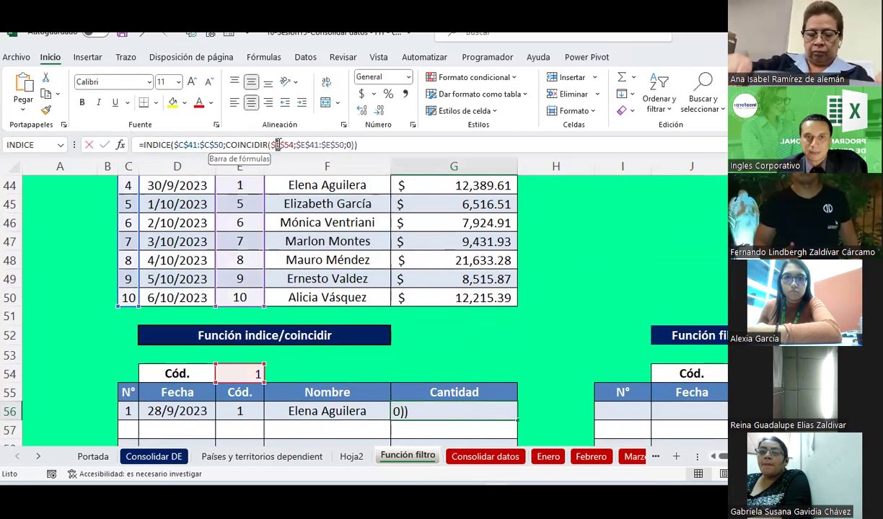
click(180, 145)
text(g)
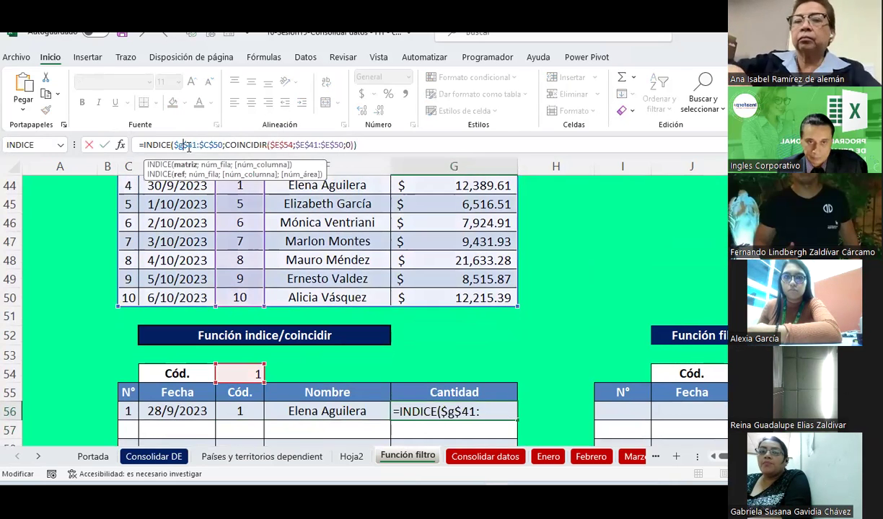
drag(202, 145, 207, 145)
text(g)
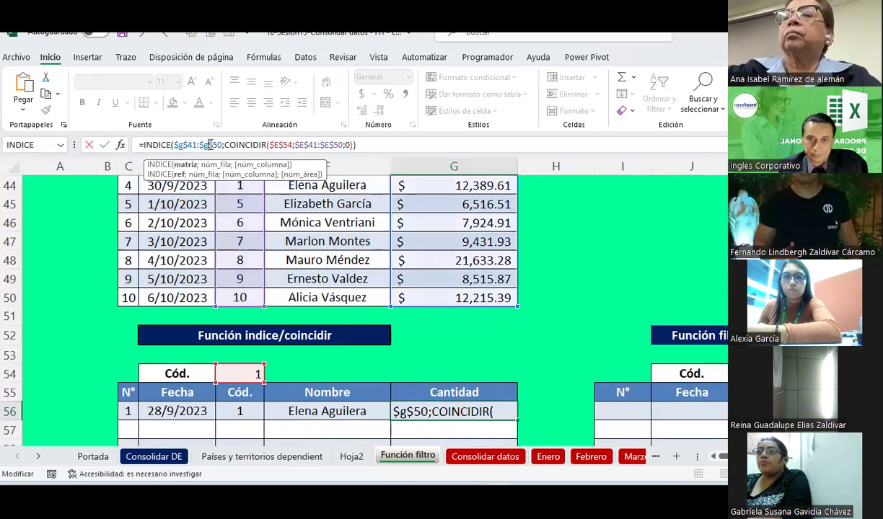
key(Return)
click(458, 410)
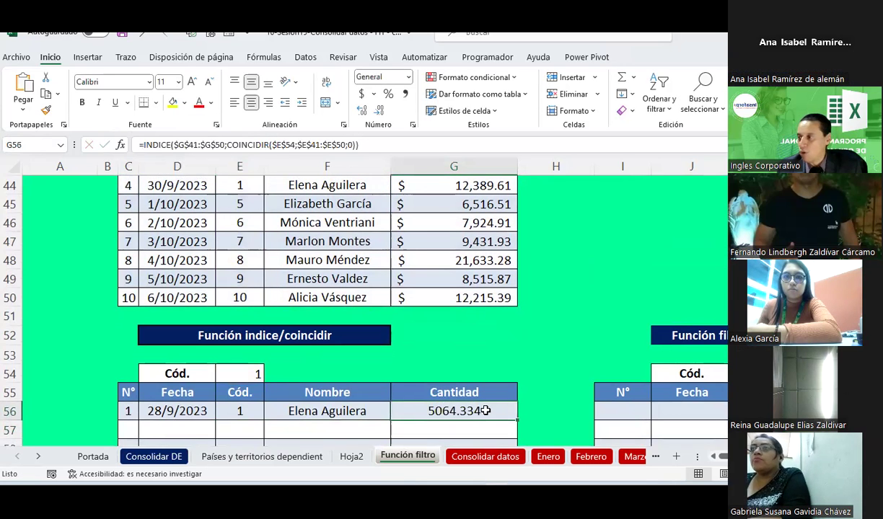
click(408, 78)
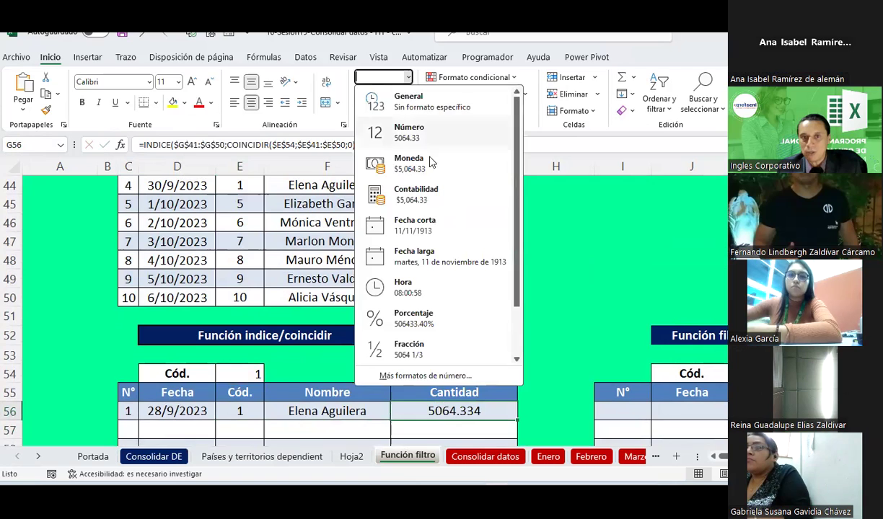
click(408, 191)
scroll(352, 346, down, 2)
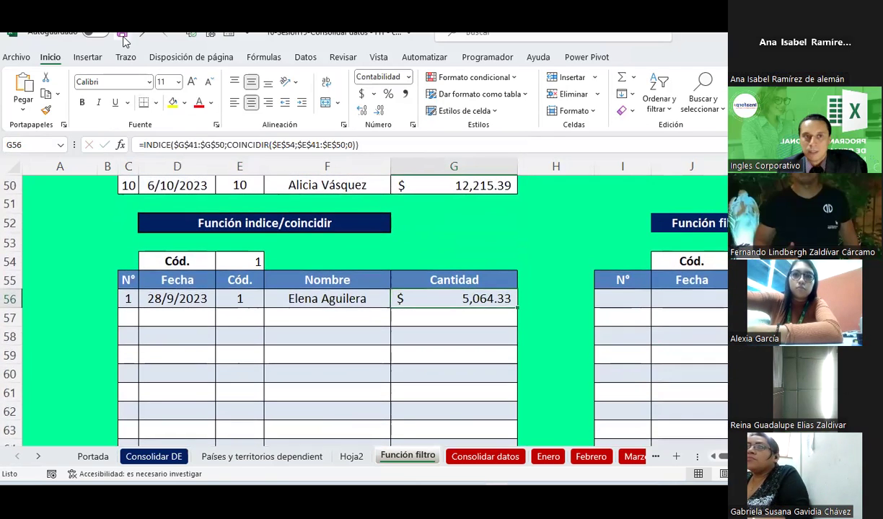
scroll(381, 350, down, 1)
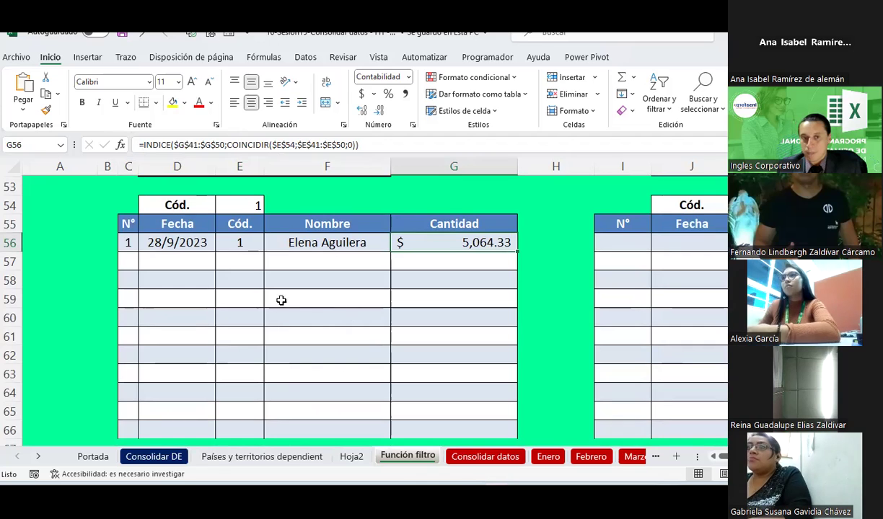
click(233, 204)
click(250, 103)
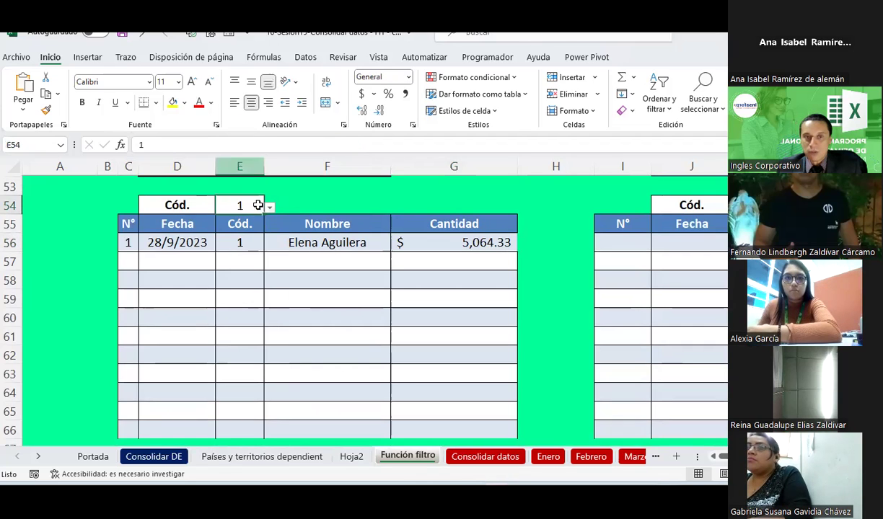
click(269, 208)
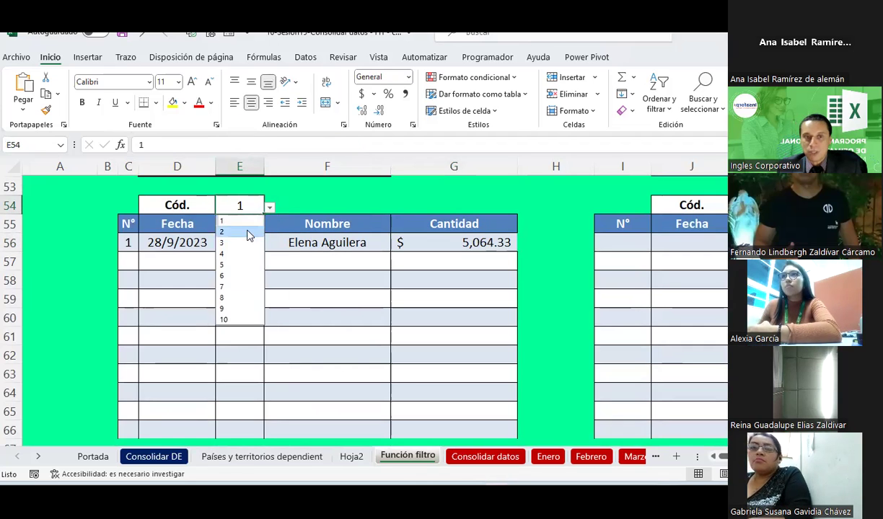
click(230, 241)
scroll(222, 251, up, 2)
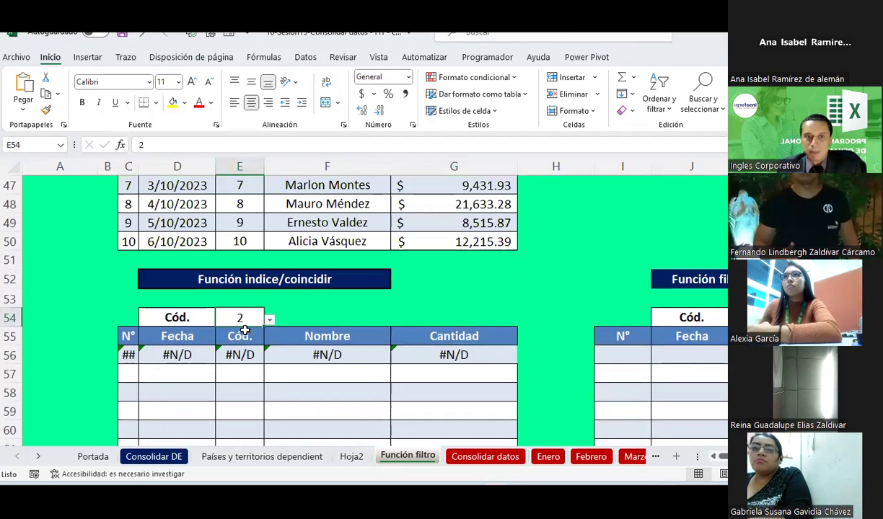
click(126, 354)
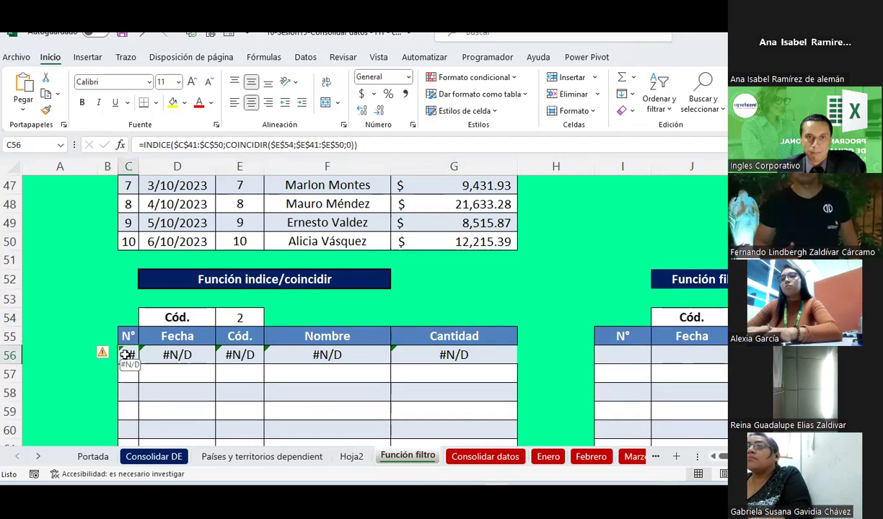
scroll(207, 335, up, 3)
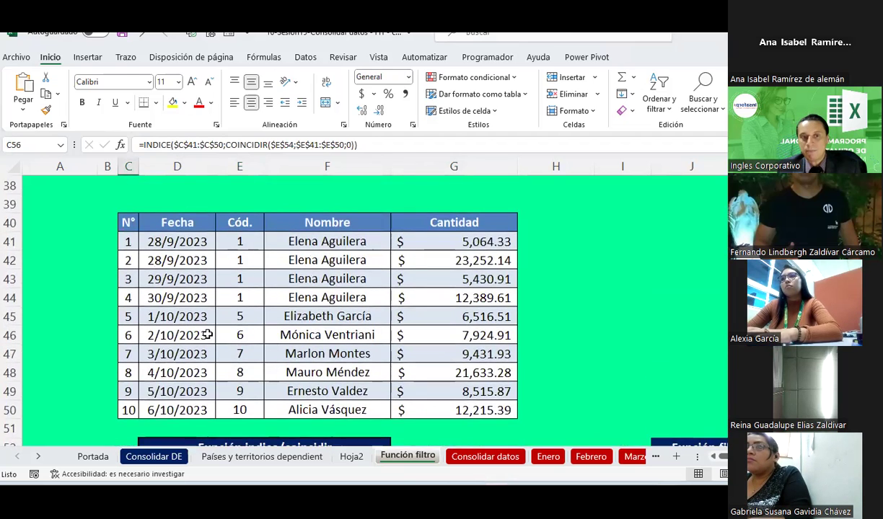
scroll(249, 222, down, 1)
drag(245, 206, 243, 242)
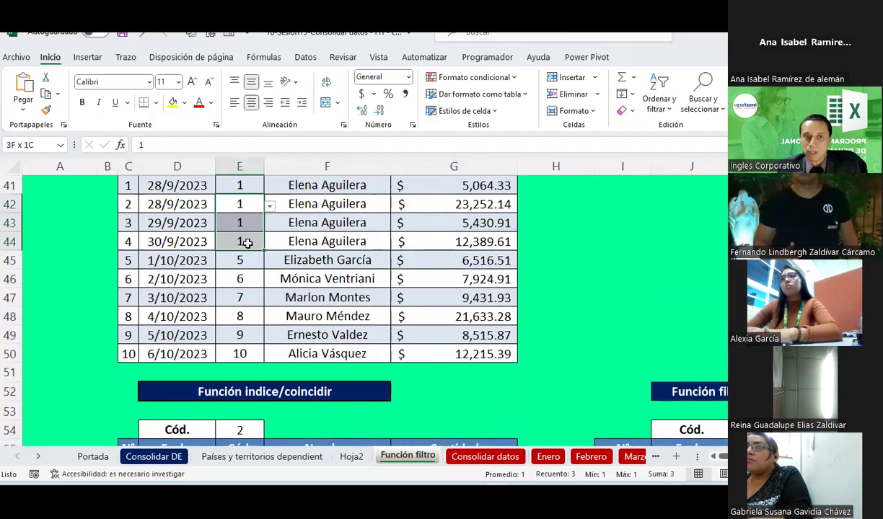
click(256, 424)
click(269, 431)
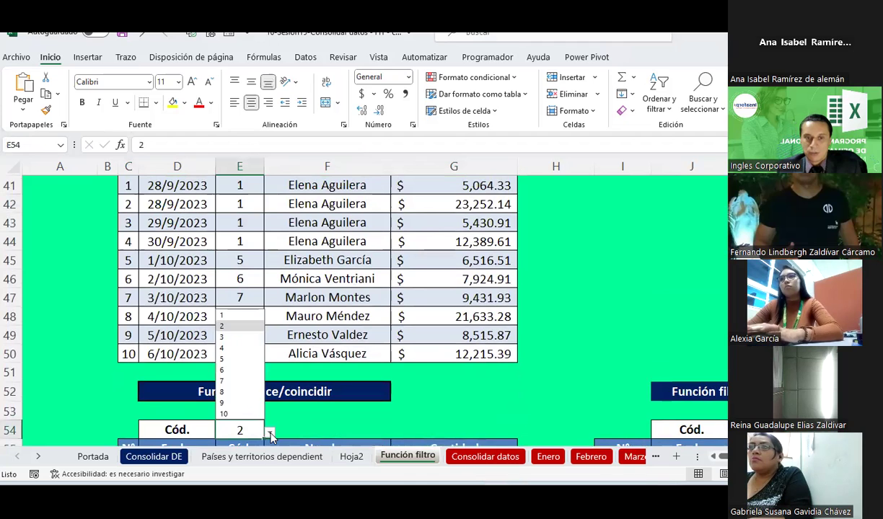
click(230, 355)
scroll(230, 357, down, 2)
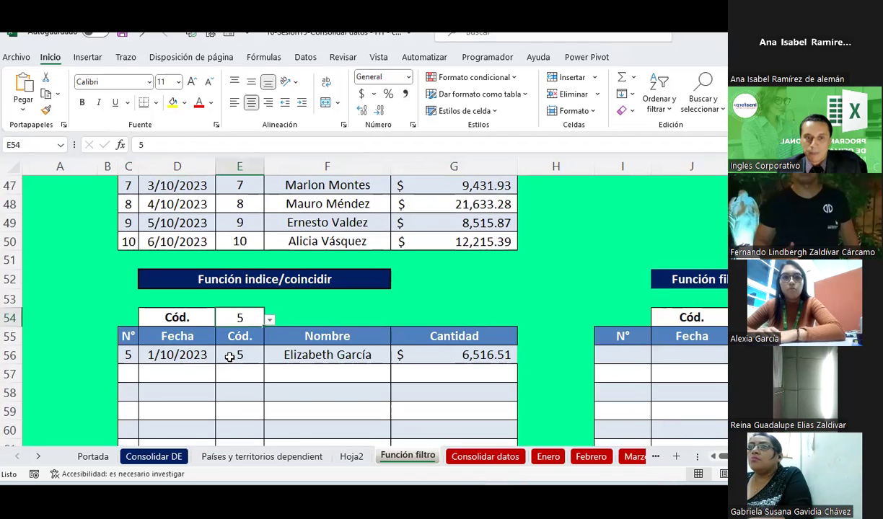
click(131, 353)
click(167, 355)
click(245, 355)
click(328, 355)
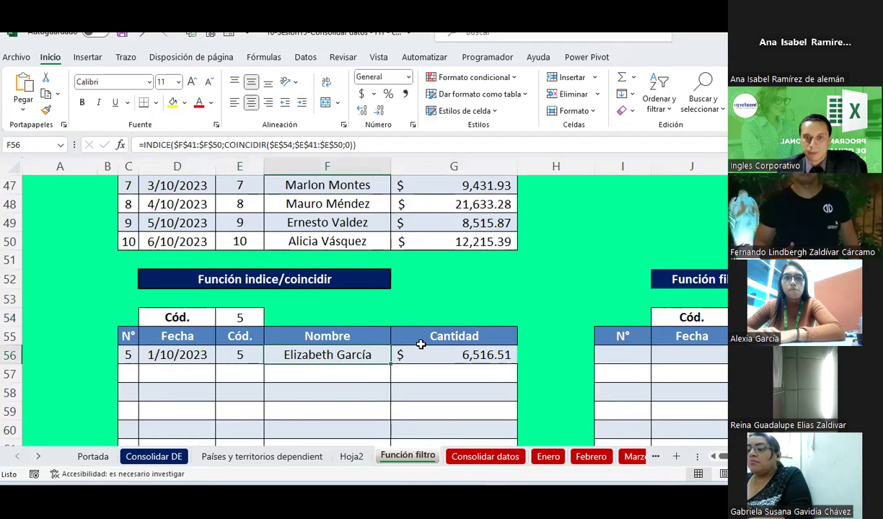
click(420, 344)
click(256, 316)
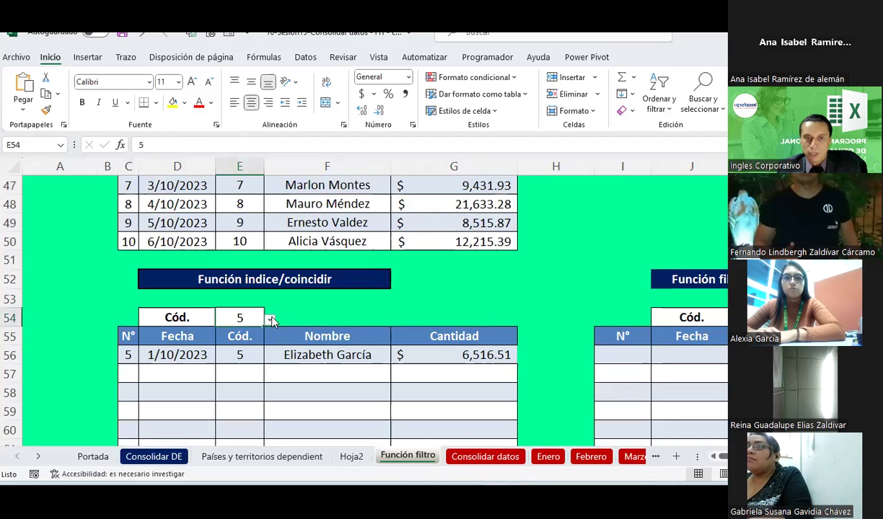
click(269, 320)
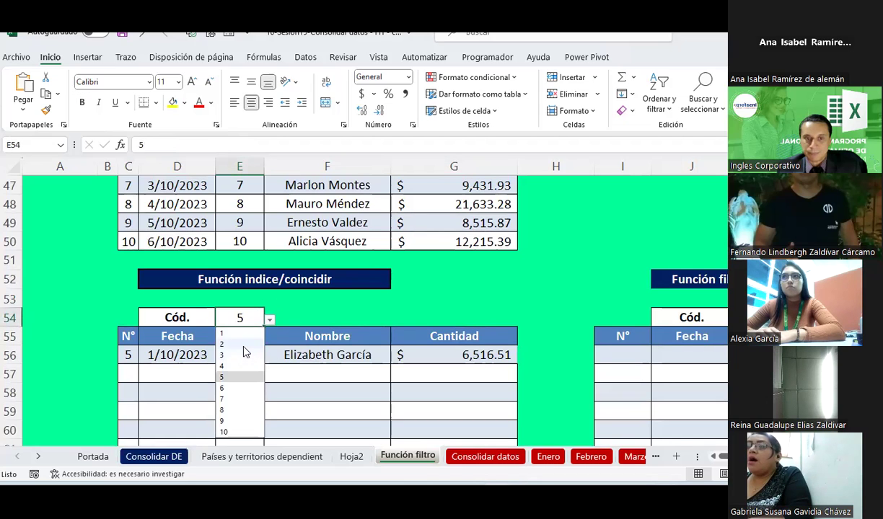
click(242, 344)
scroll(242, 344, up, 3)
click(261, 262)
click(269, 264)
click(234, 280)
scroll(129, 360, down, 2)
scroll(129, 359, down, 1)
drag(129, 360, 424, 350)
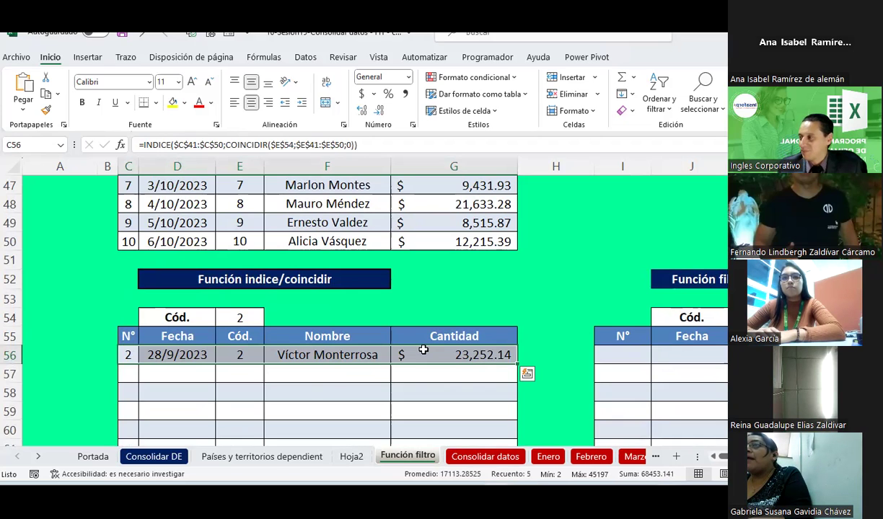
scroll(248, 367, up, 3)
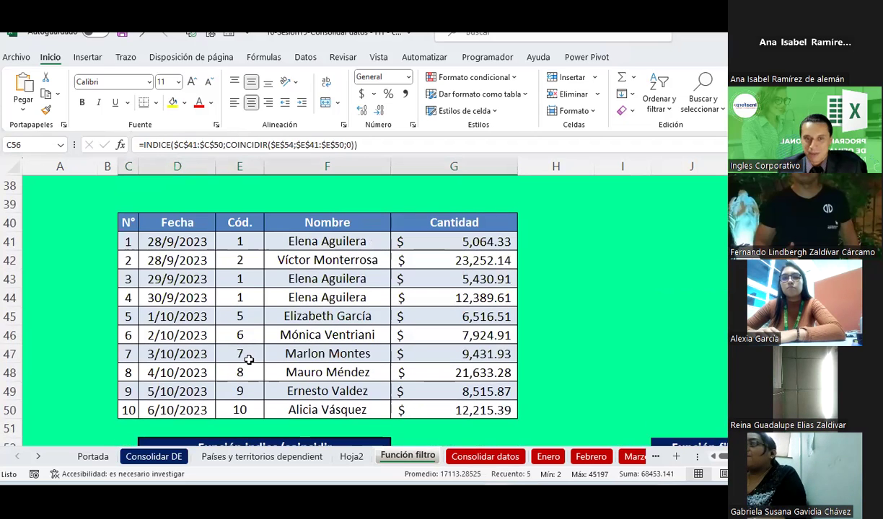
click(250, 264)
click(269, 263)
click(251, 276)
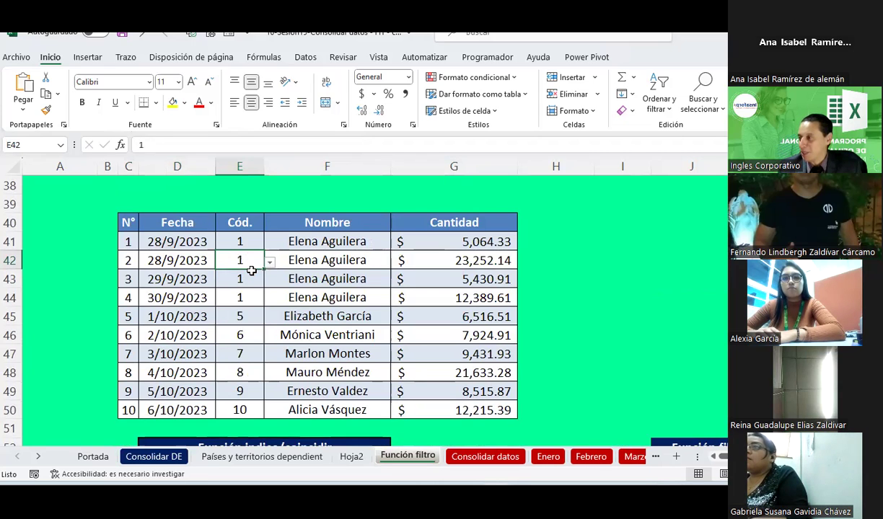
scroll(251, 270, down, 1)
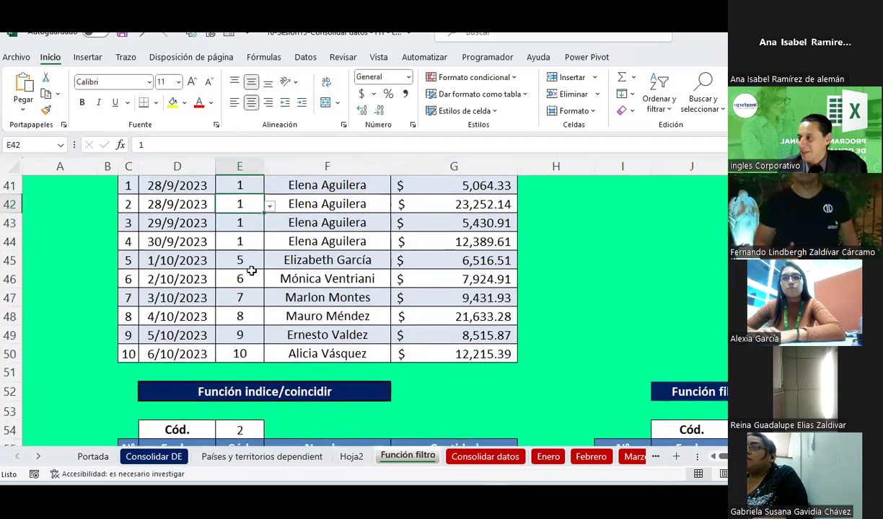
scroll(251, 271, down, 1)
scroll(251, 273, down, 1)
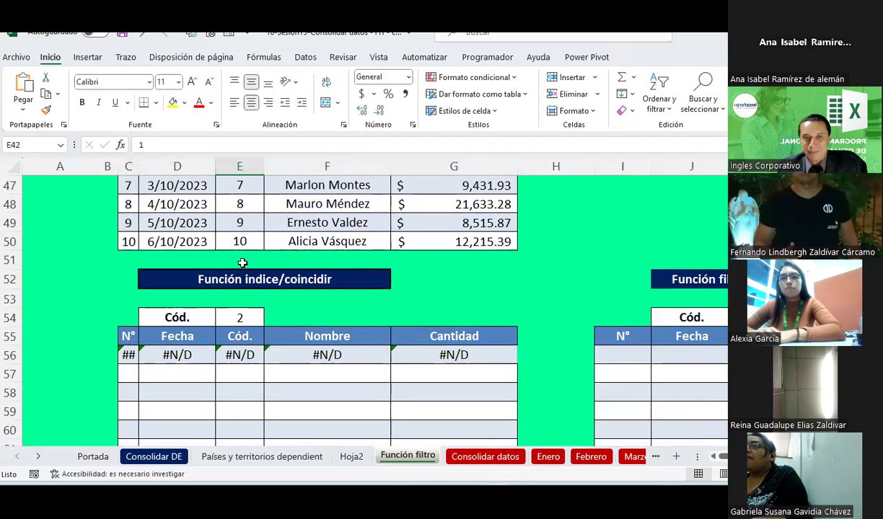
click(255, 317)
click(269, 321)
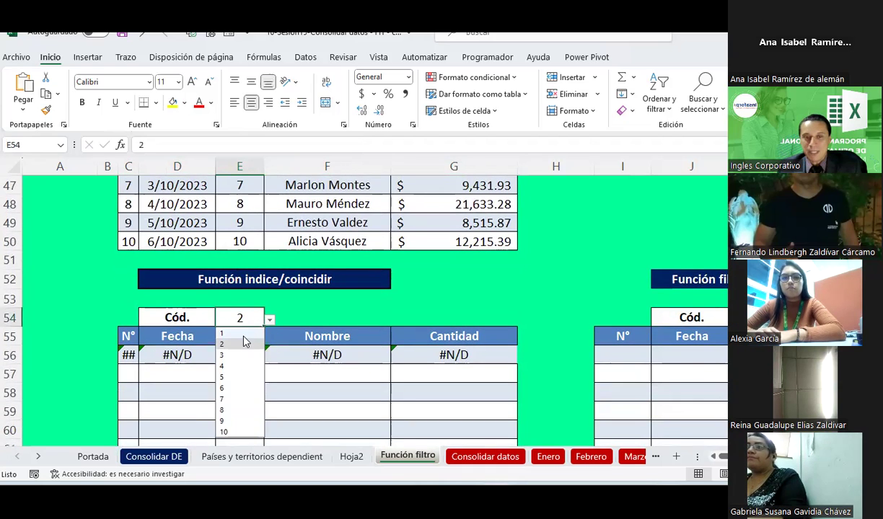
click(244, 339)
scroll(261, 308, up, 2)
scroll(261, 309, up, 2)
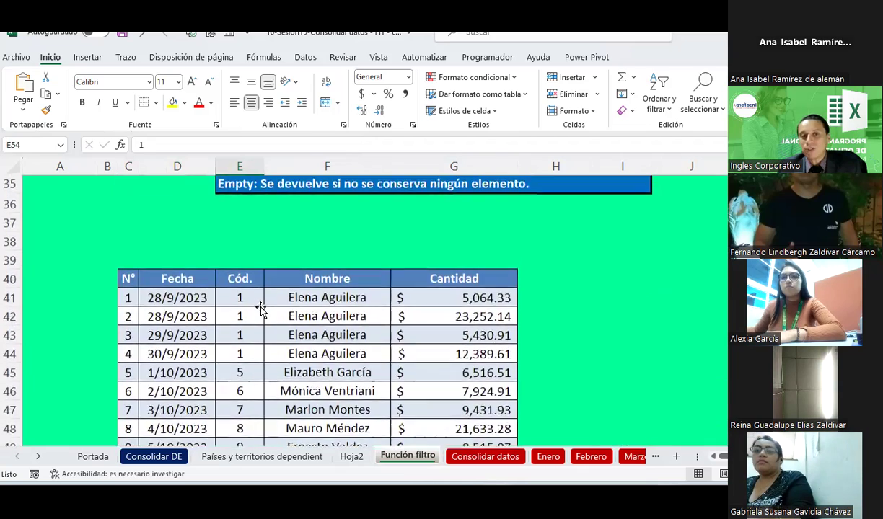
scroll(261, 309, down, 4)
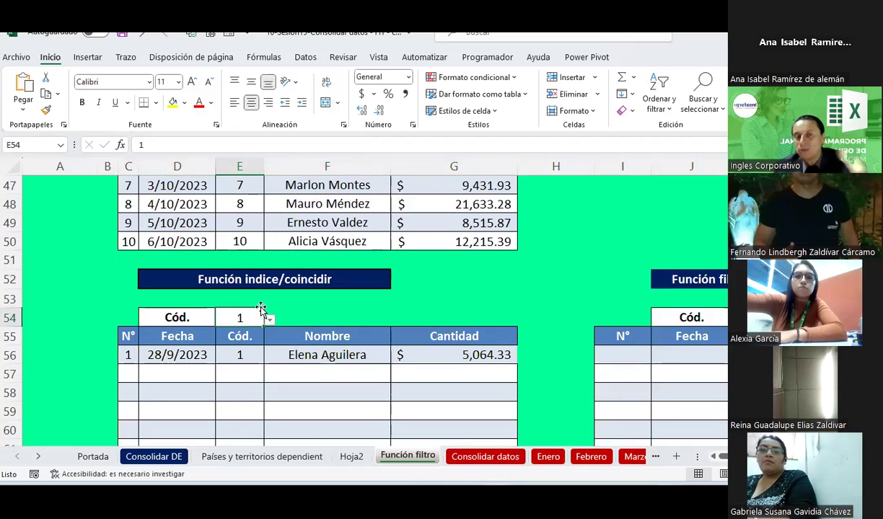
scroll(261, 309, up, 2)
scroll(261, 309, up, 1)
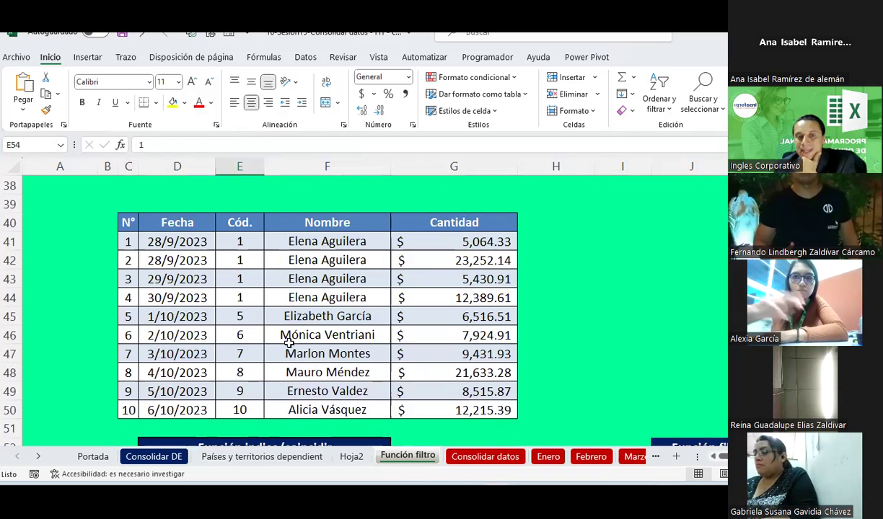
Highlight the four code 1 entries in column E, then copy C56:G56.
click(250, 240)
drag(251, 240, 257, 302)
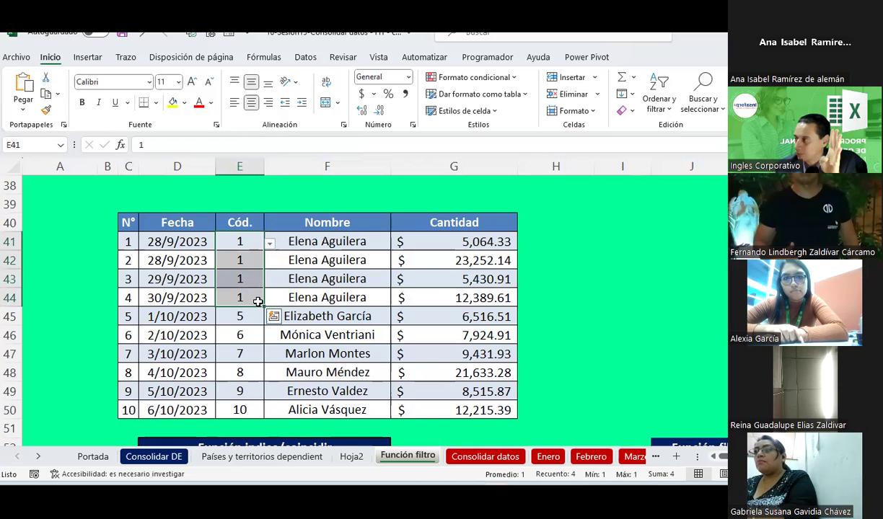
scroll(257, 300, down, 2)
scroll(216, 325, down, 1)
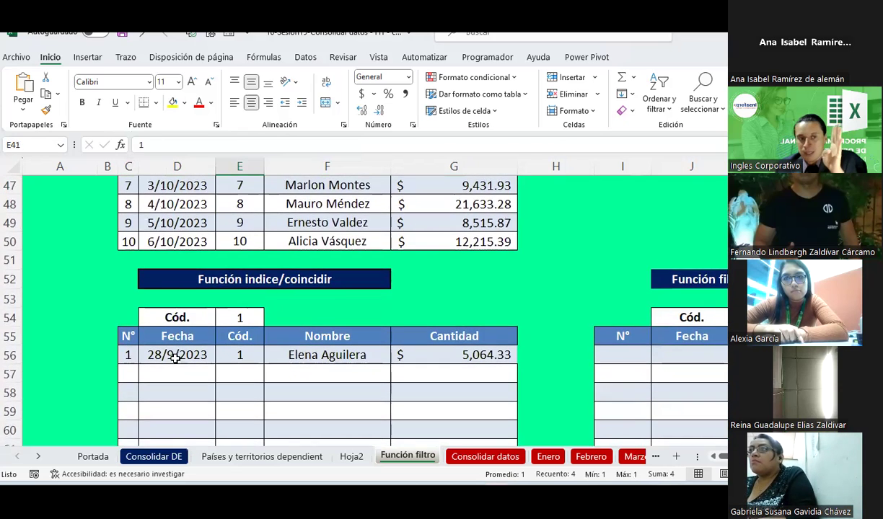
drag(130, 355, 484, 348)
key(ctrl+c)
Paste the row 56 formulas into C57:G66.
scroll(484, 348, down, 2)
scroll(484, 348, down, 1)
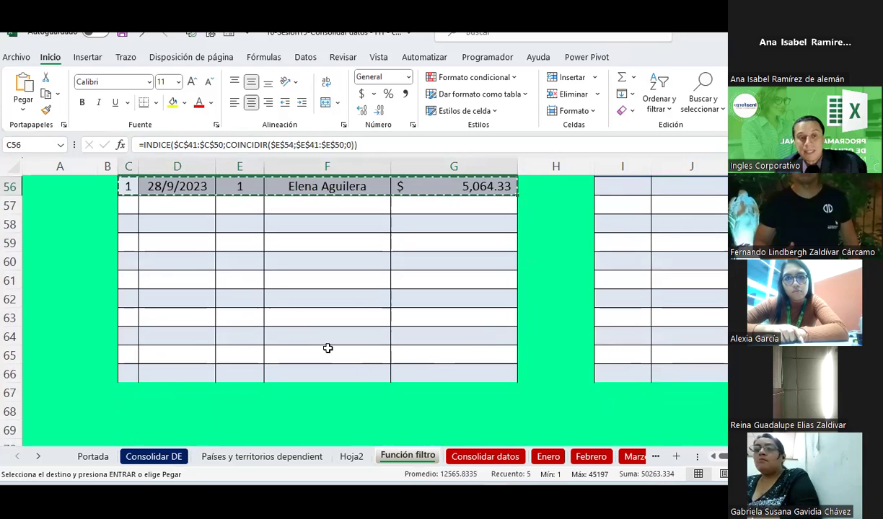
drag(148, 212, 440, 365)
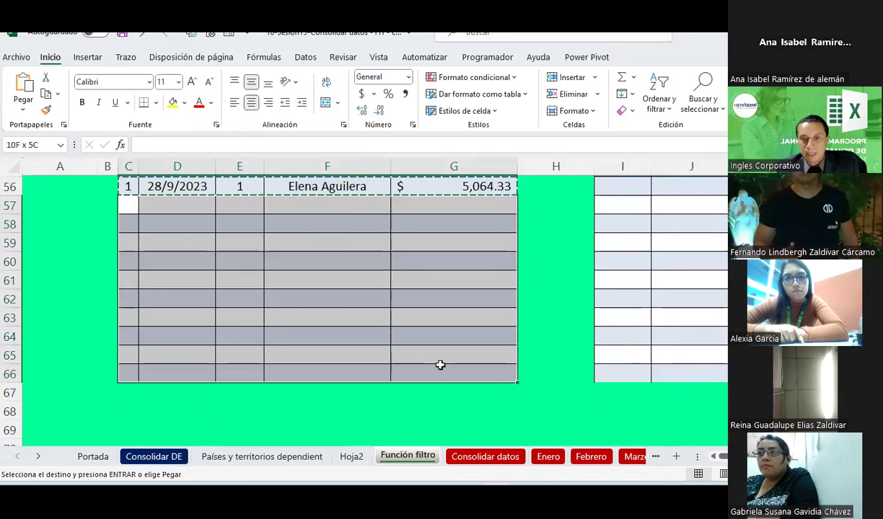
right_click(440, 365)
click(515, 169)
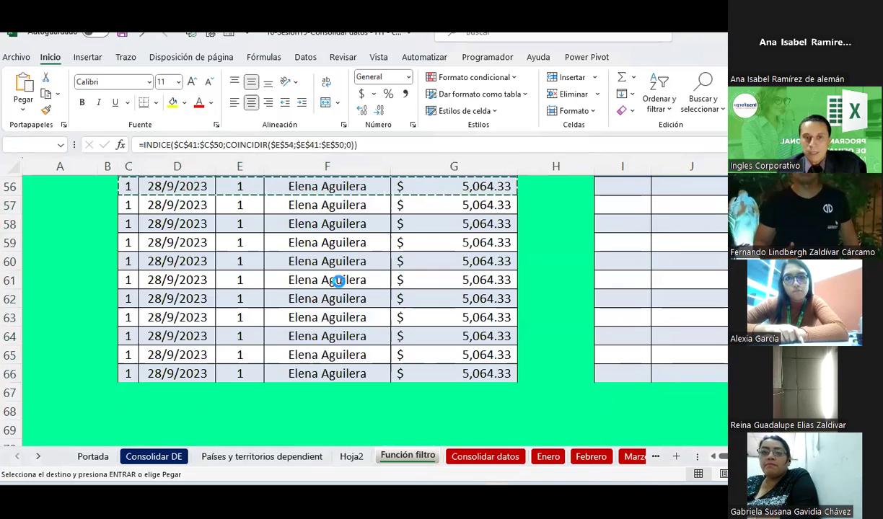
scroll(311, 296, up, 5)
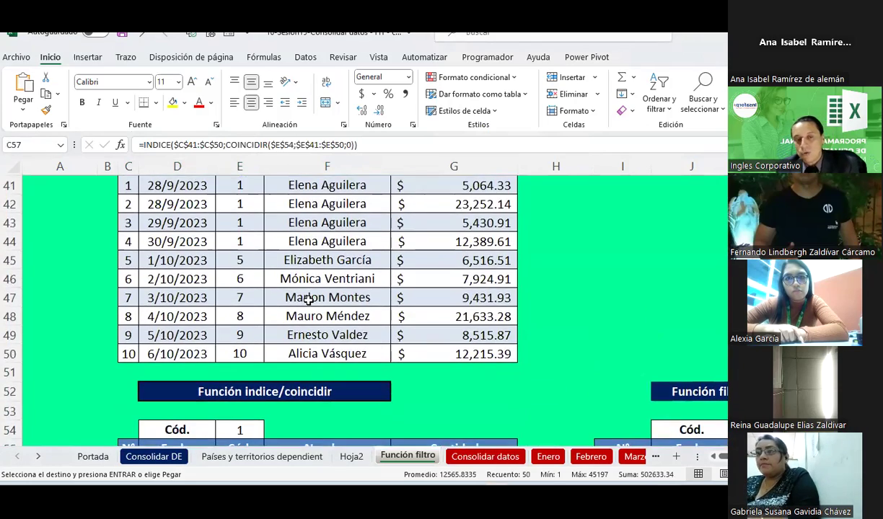
scroll(308, 299, down, 2)
scroll(308, 298, up, 3)
scroll(308, 297, up, 1)
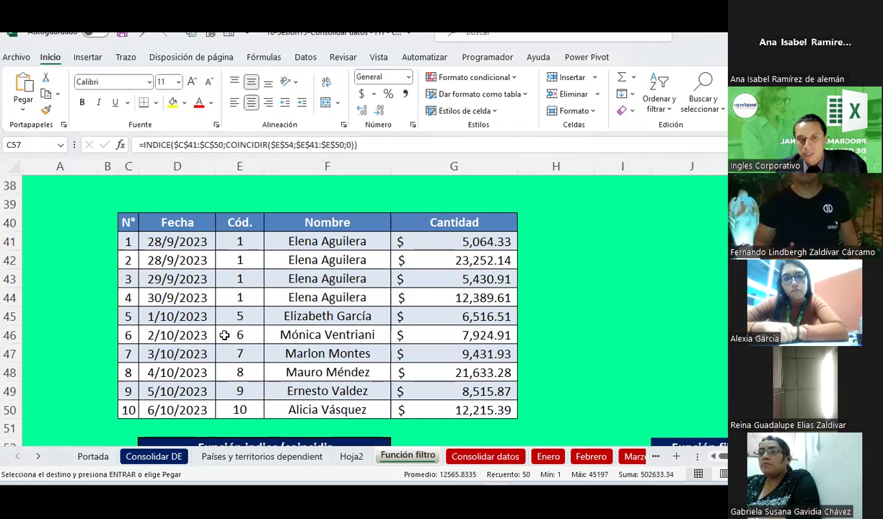
click(237, 243)
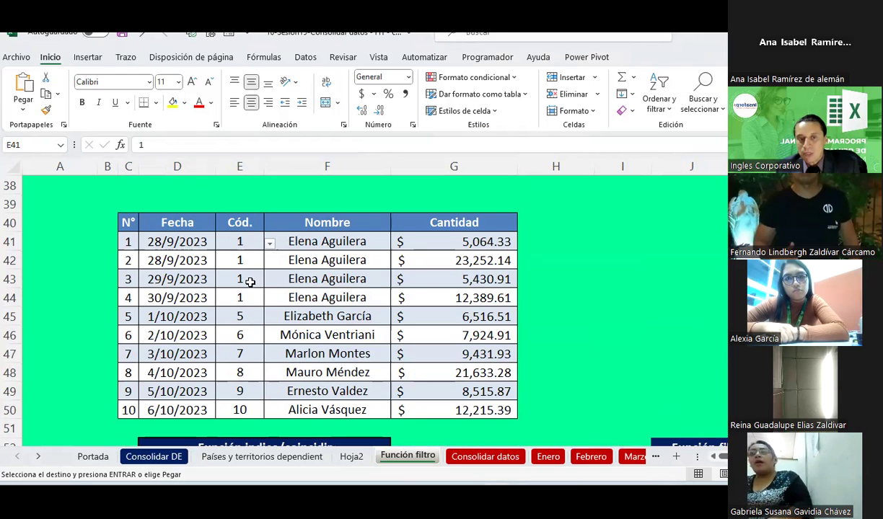
scroll(210, 303, down, 3)
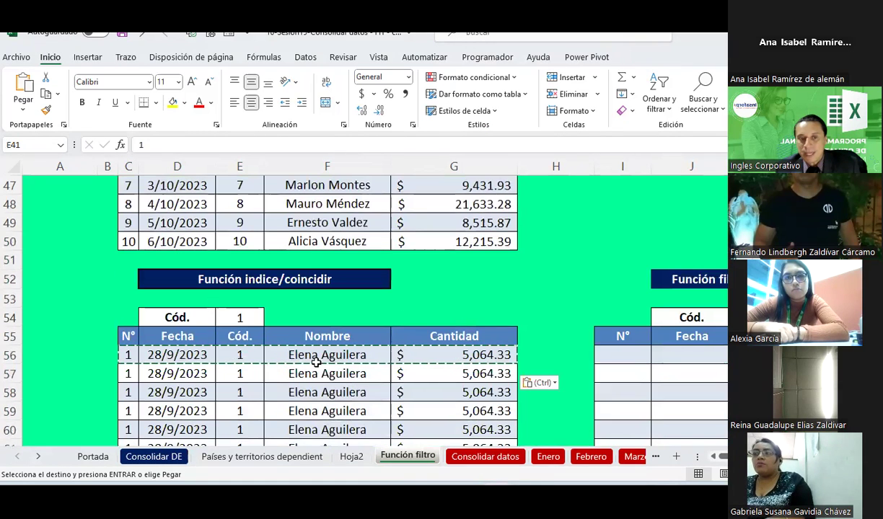
key(Escape)
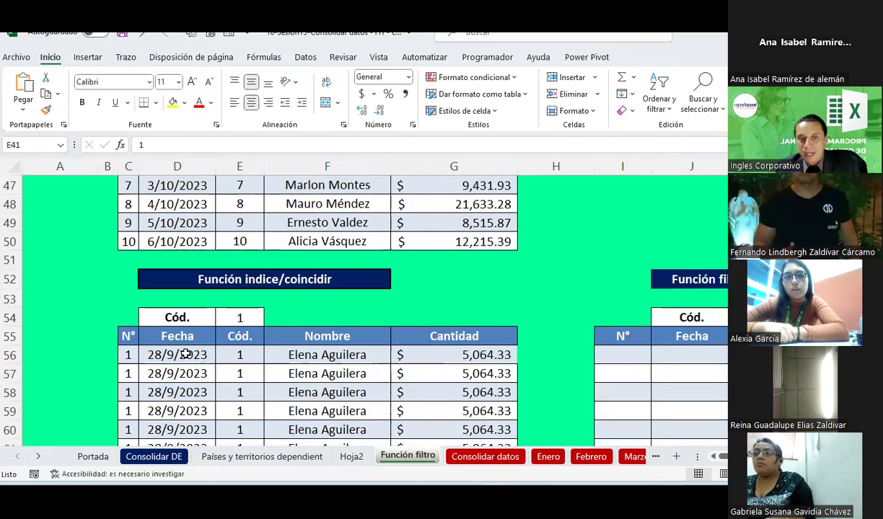
click(186, 354)
scroll(268, 317, up, 3)
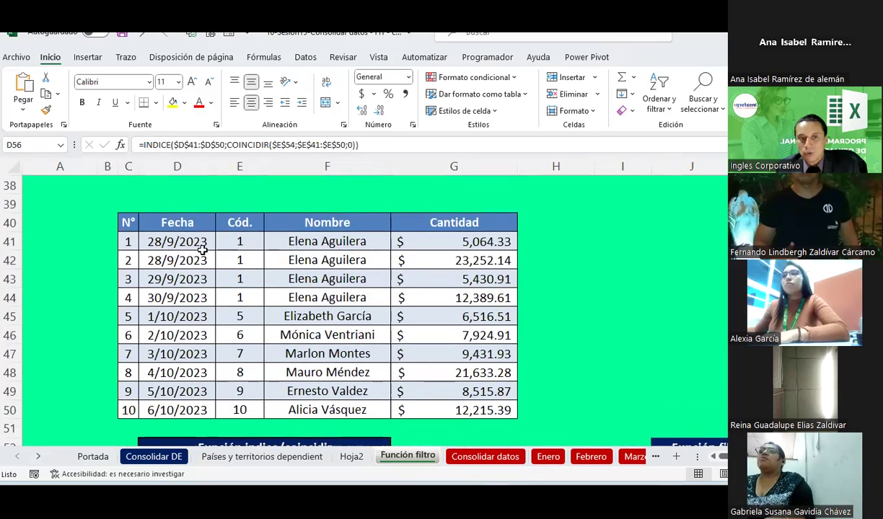
click(166, 245)
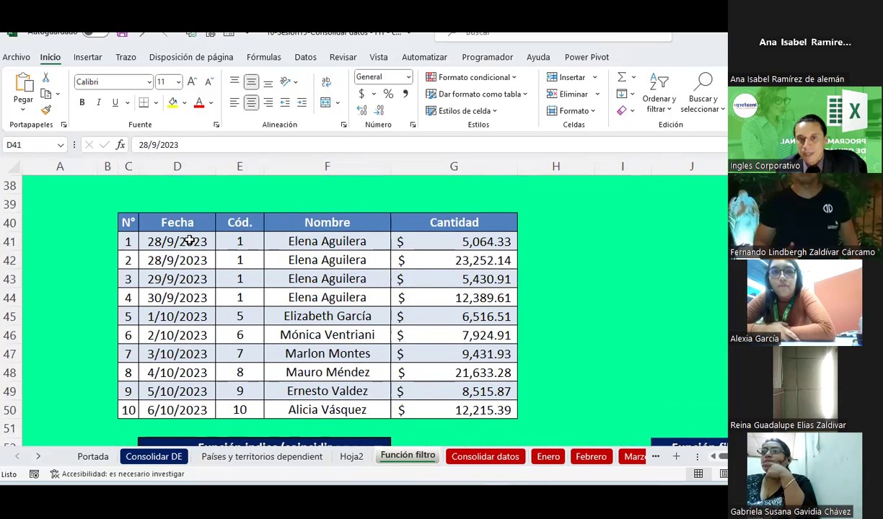
scroll(189, 241, down, 2)
scroll(188, 241, down, 1)
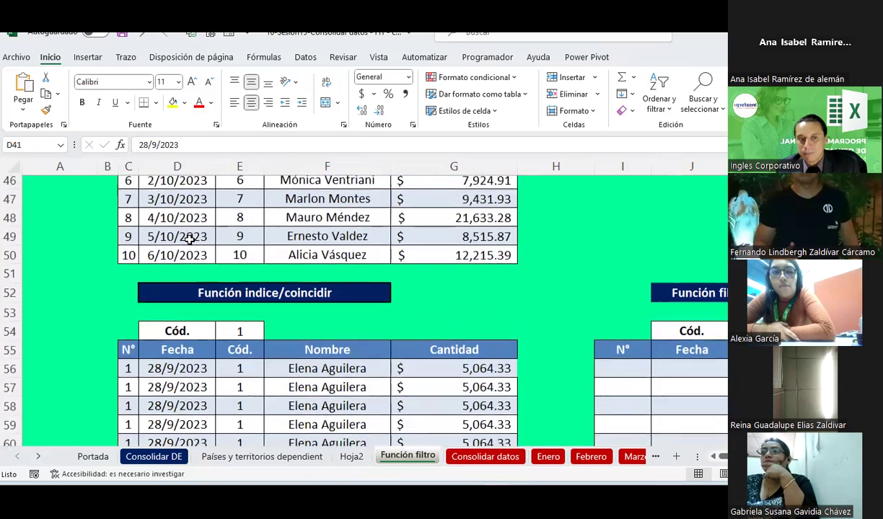
scroll(189, 241, down, 1)
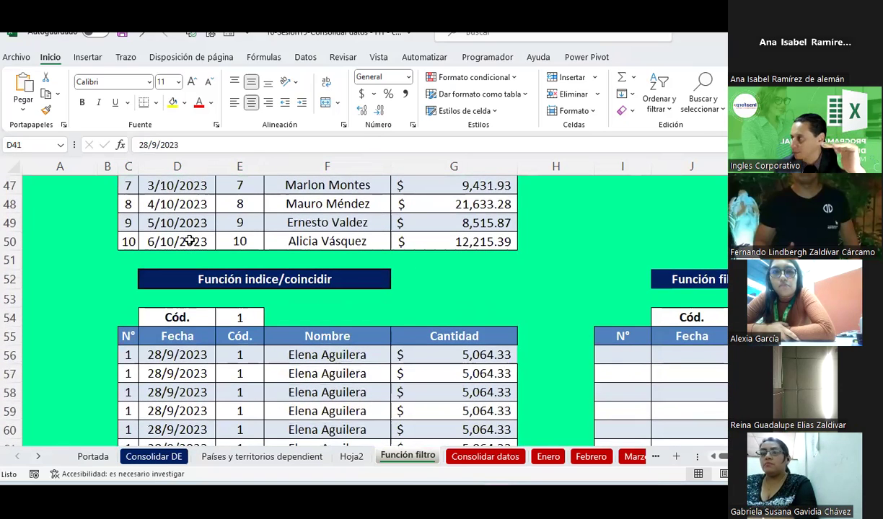
Check D56's formula and save with the Quick Access Save icon.
click(163, 353)
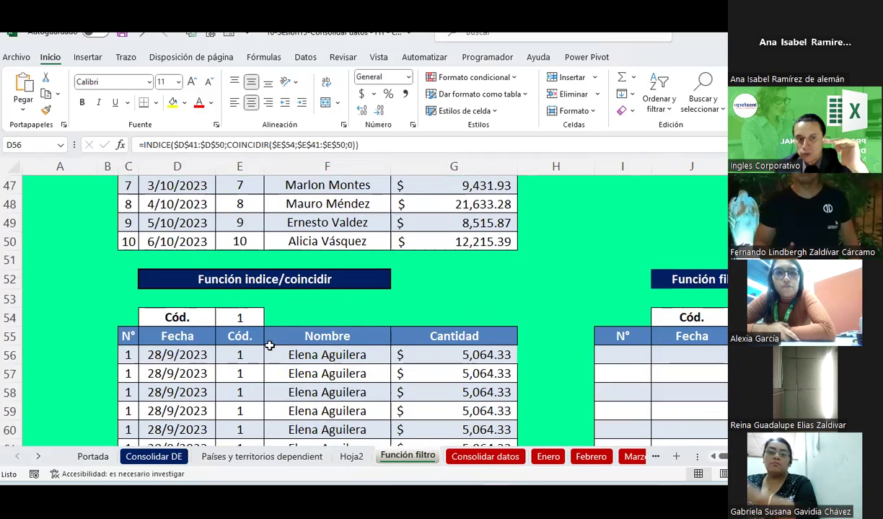
shift+click(503, 339)
click(122, 34)
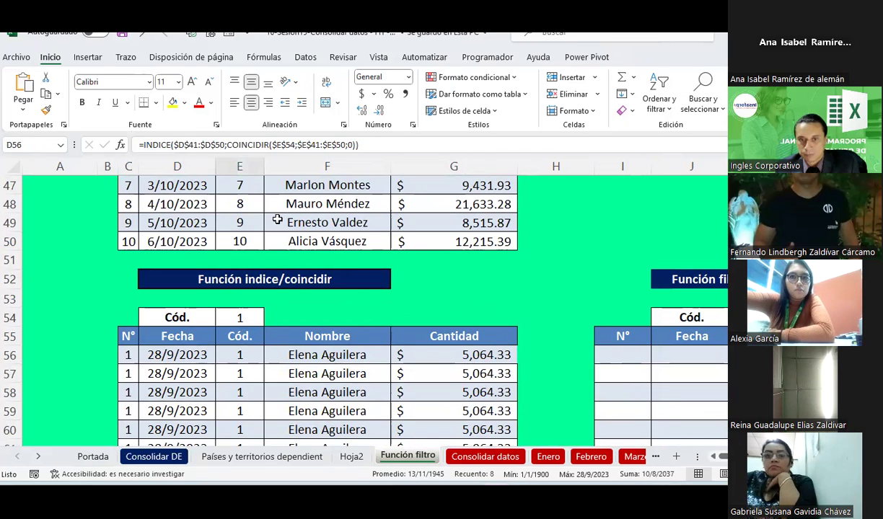
Review the formulas in G56, E57, G57 and G59, which all repeat code 1's first record.
click(430, 355)
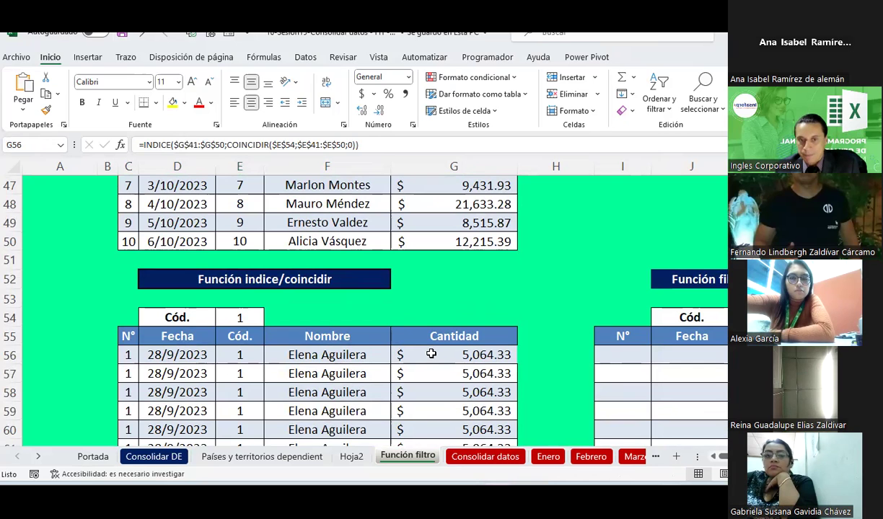
scroll(369, 300, up, 2)
scroll(367, 299, up, 1)
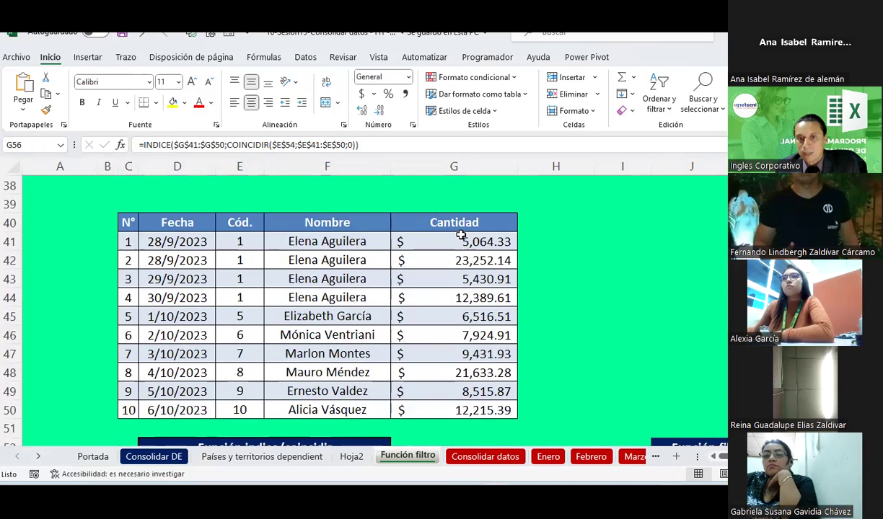
scroll(460, 235, down, 2)
scroll(458, 232, down, 1)
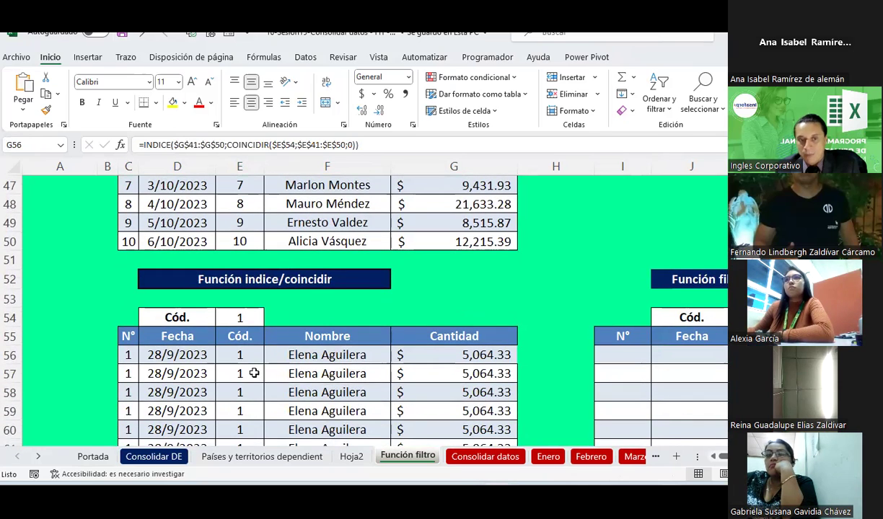
click(246, 376)
scroll(209, 324, up, 2)
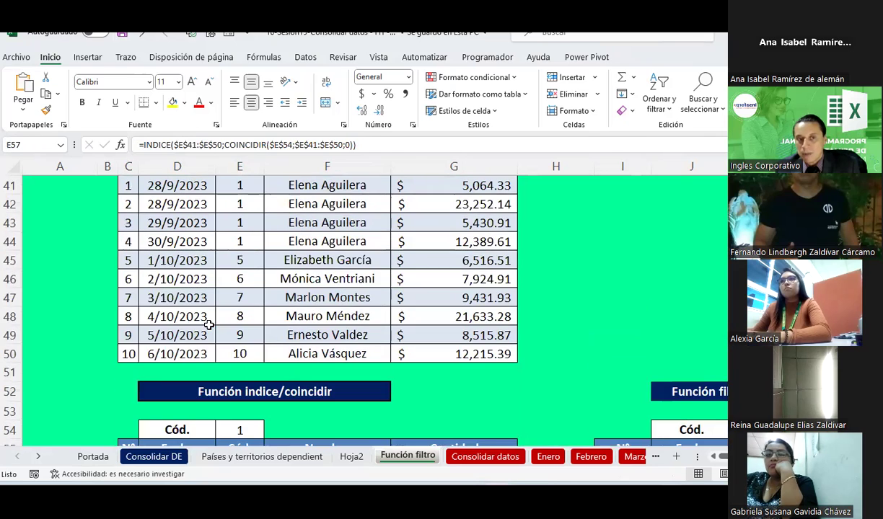
scroll(205, 300, up, 1)
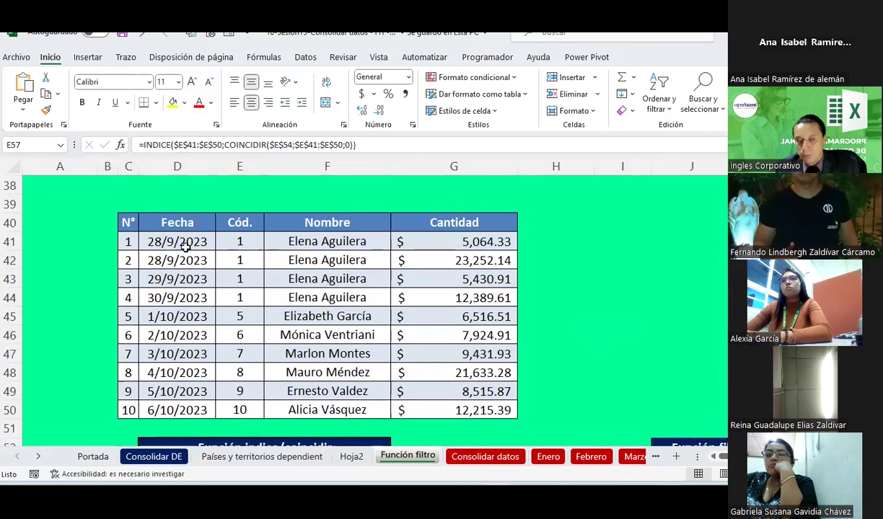
scroll(162, 339, down, 3)
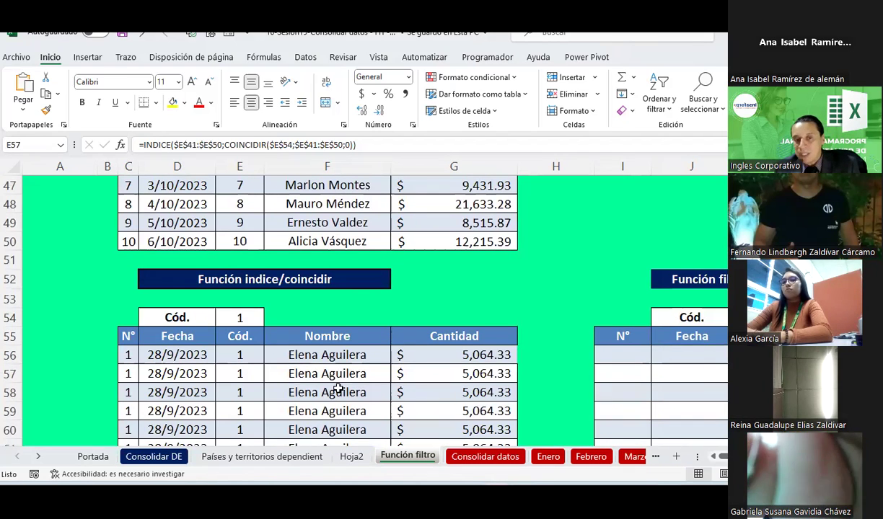
scroll(333, 367, up, 2)
scroll(321, 275, up, 1)
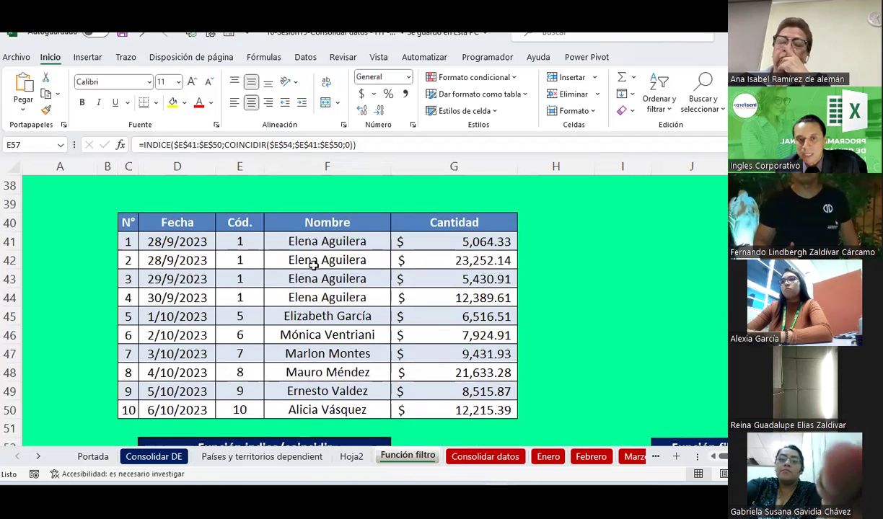
scroll(310, 288, down, 3)
click(500, 372)
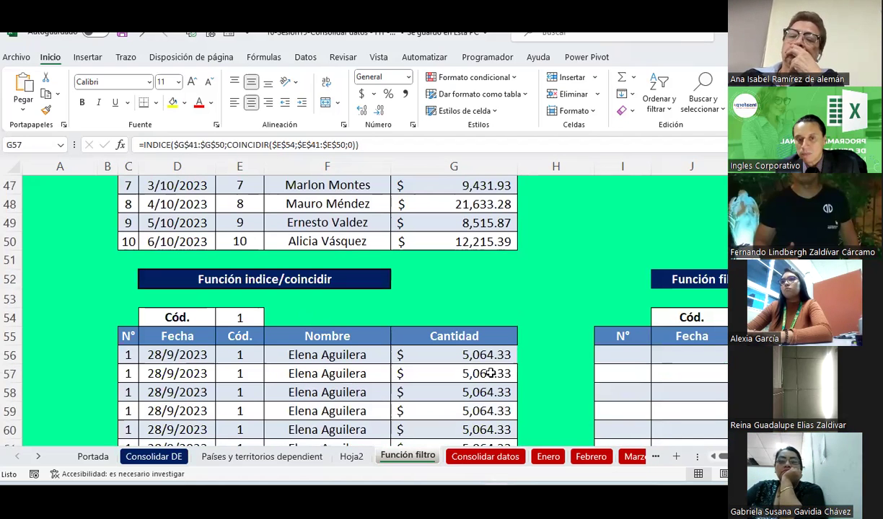
scroll(495, 350, up, 2)
scroll(491, 343, up, 1)
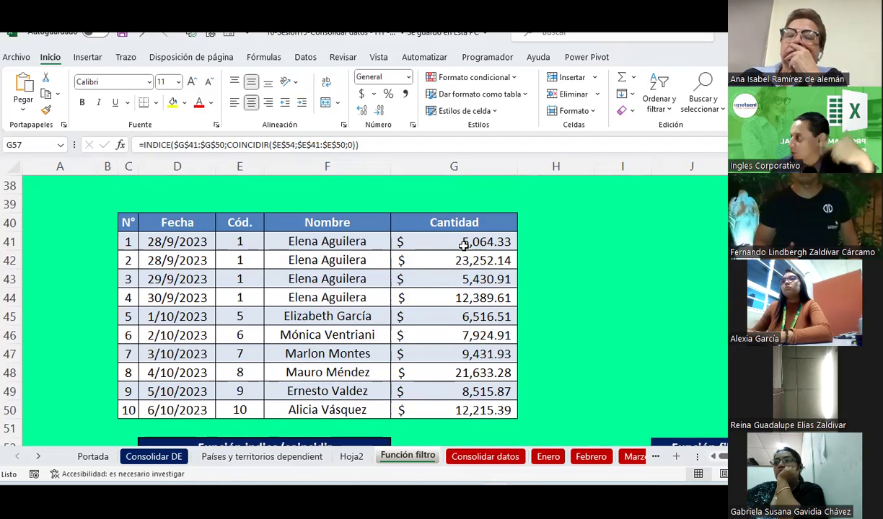
scroll(462, 249, down, 3)
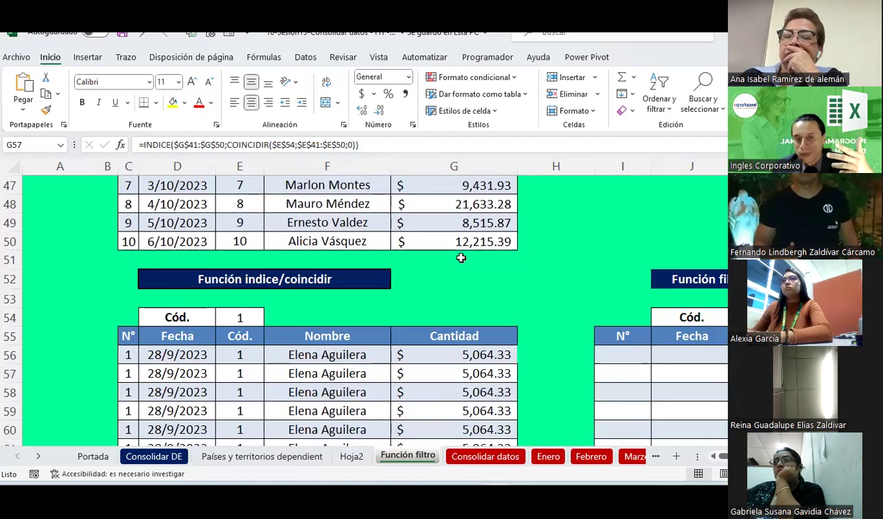
scroll(460, 256, down, 2)
click(433, 305)
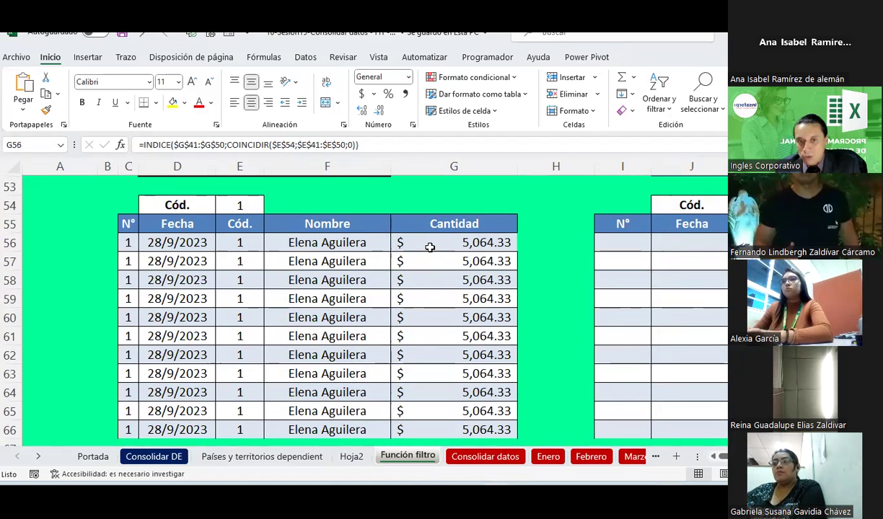
scroll(429, 248, up, 2)
scroll(430, 248, up, 2)
scroll(430, 247, up, 1)
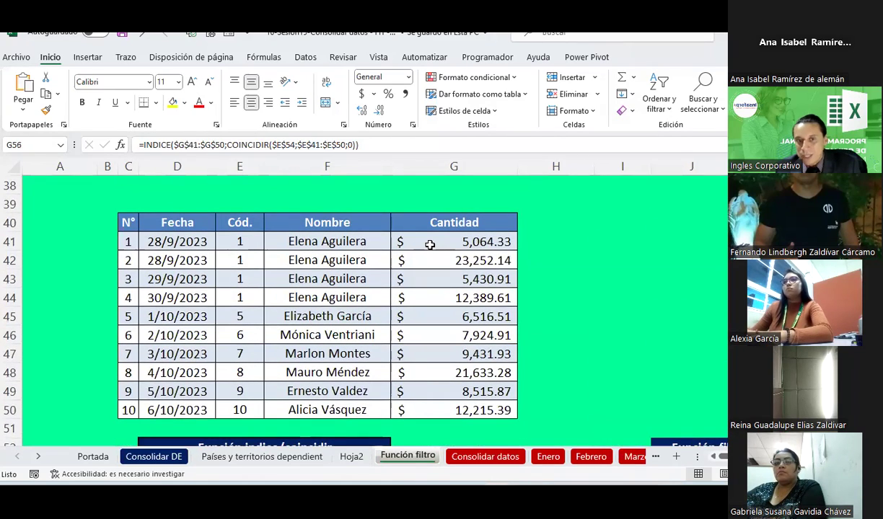
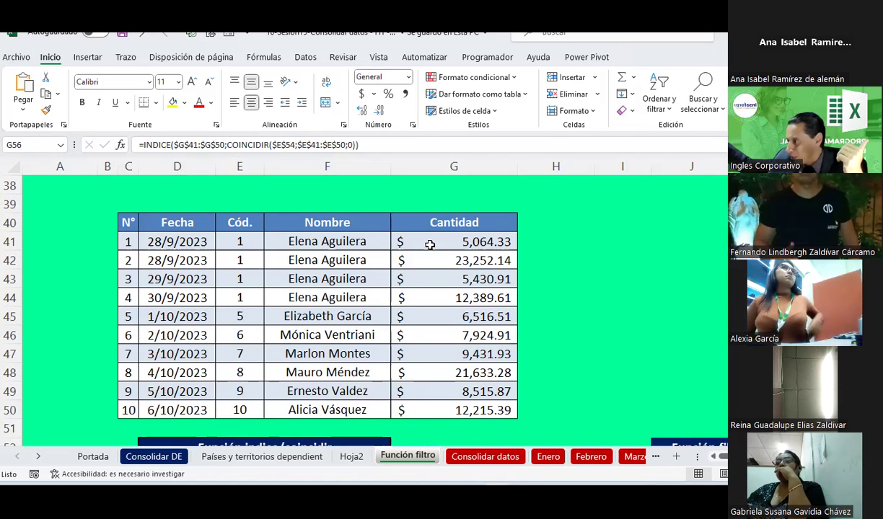
Select the Función filtro Cód. input cell K54.
click(429, 246)
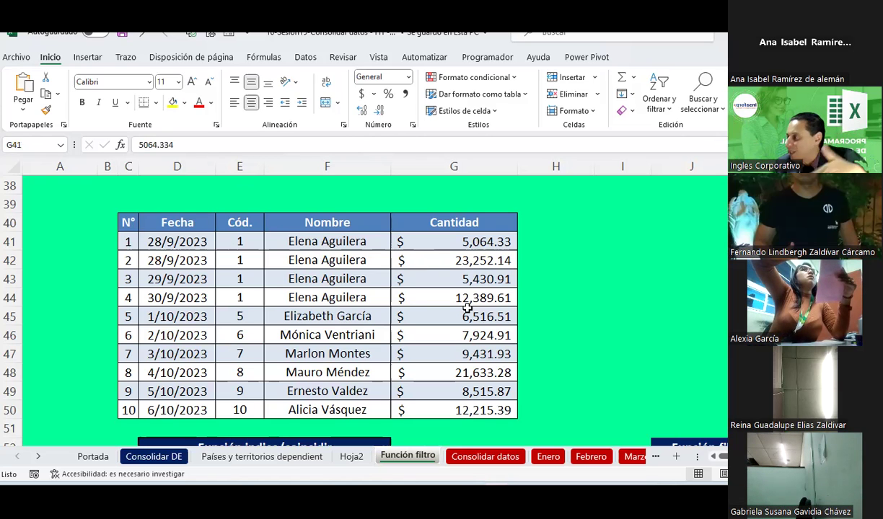
scroll(467, 308, down, 3)
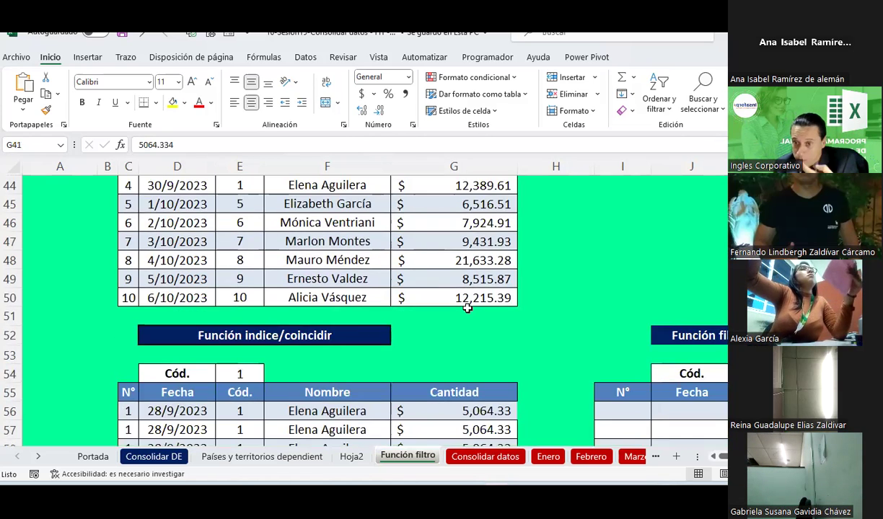
scroll(502, 340, right, 6)
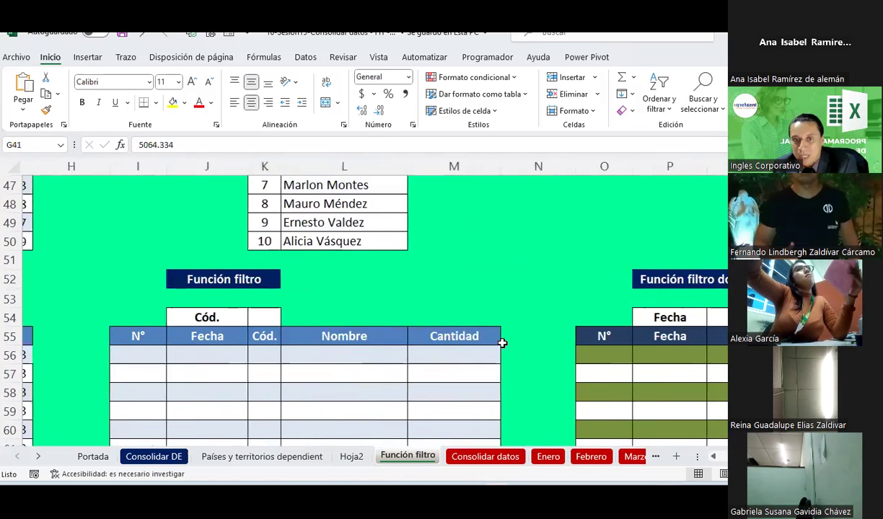
click(287, 324)
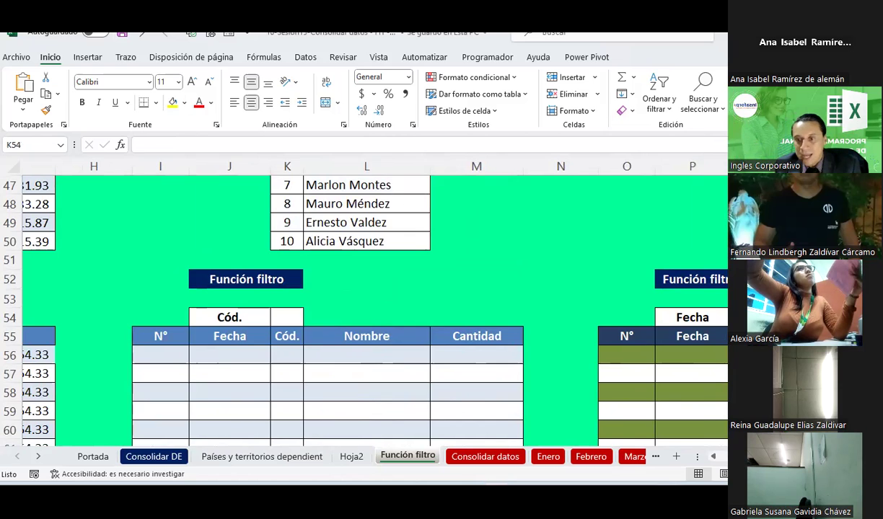
scroll(597, 372, left, 3)
scroll(606, 364, left, 2)
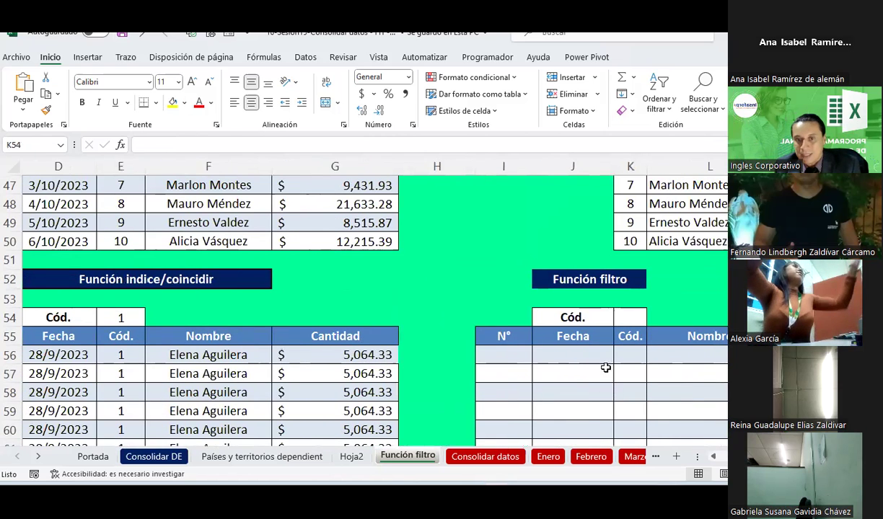
scroll(321, 267, up, 3)
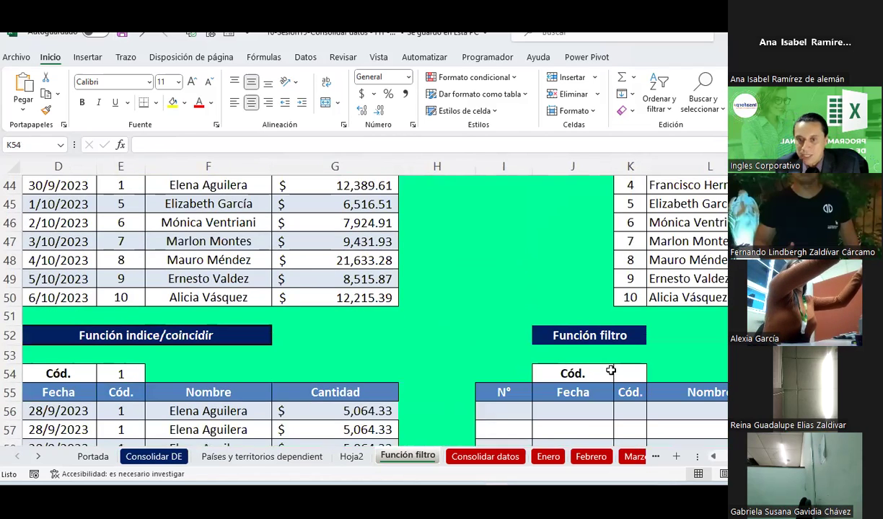
Give K54 a list data validation with source $K$41:$K$50.
click(304, 58)
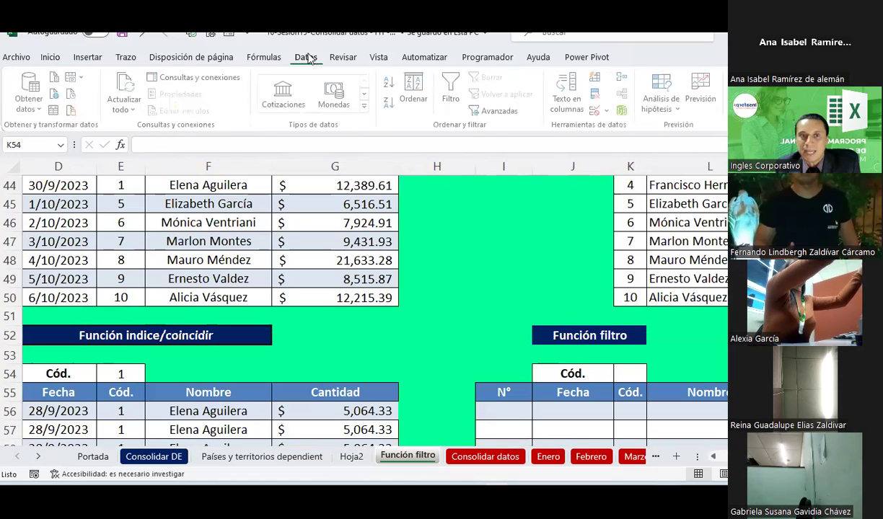
click(608, 110)
click(624, 132)
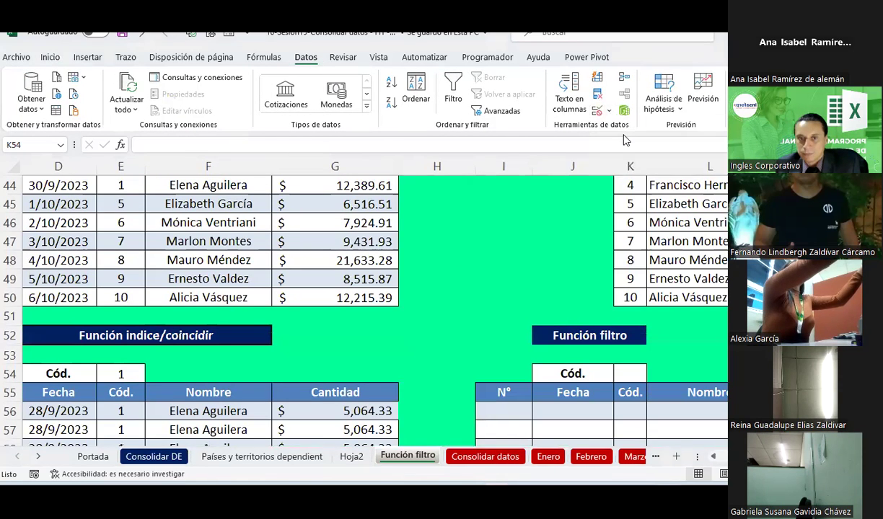
click(562, 143)
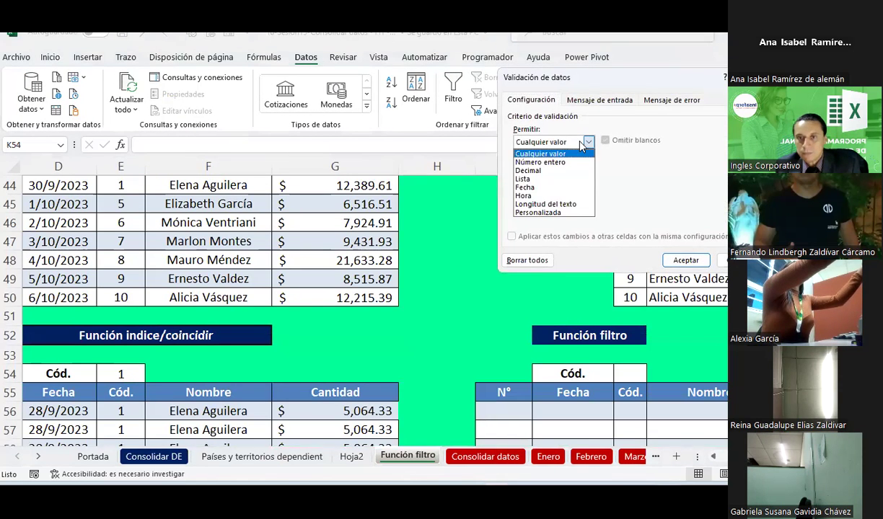
click(547, 179)
click(696, 195)
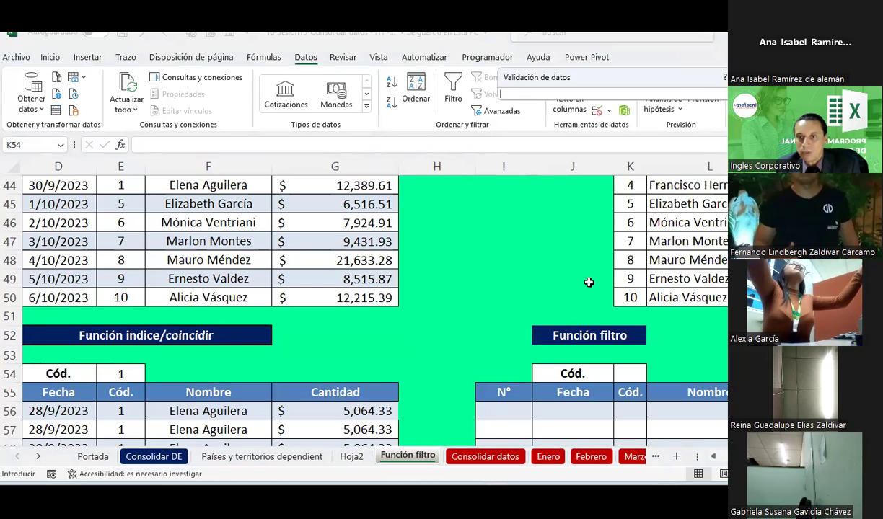
scroll(587, 282, up, 1)
drag(622, 185, 620, 350)
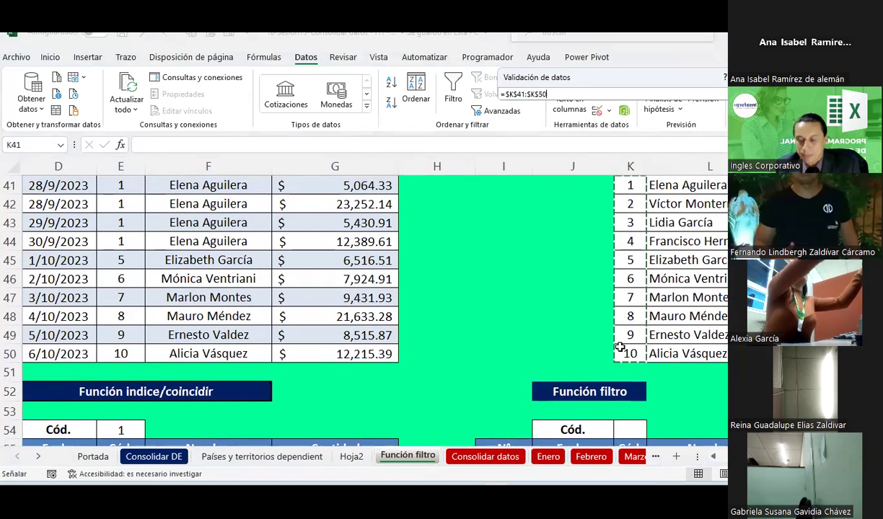
key(Return)
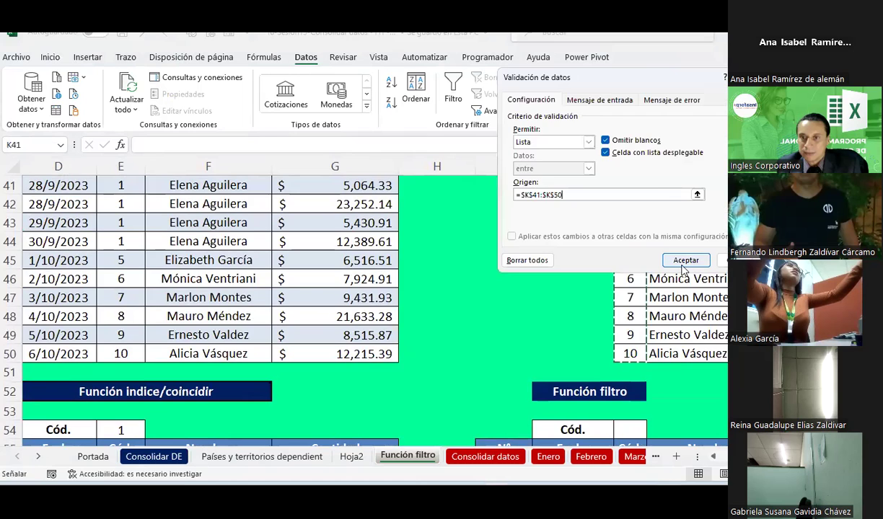
click(683, 260)
Choose code 1 from K54's new dropdown.
scroll(634, 312, down, 2)
click(654, 320)
click(635, 332)
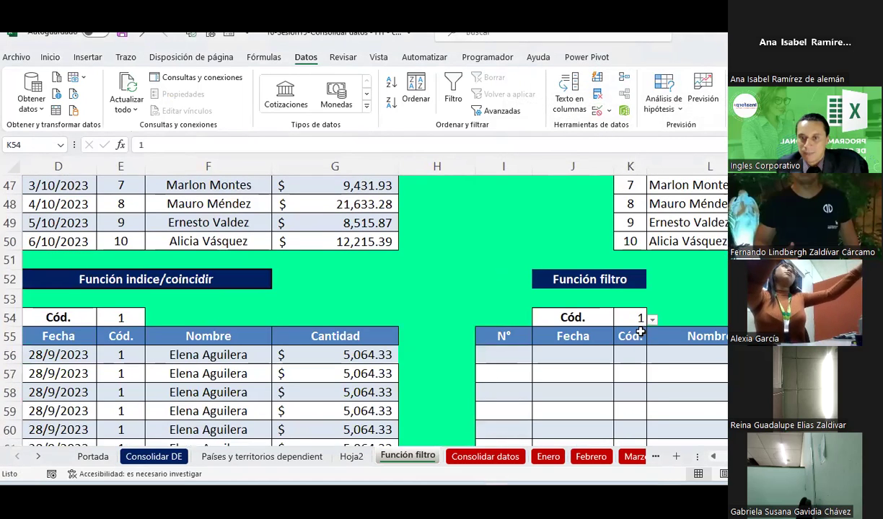
click(45, 57)
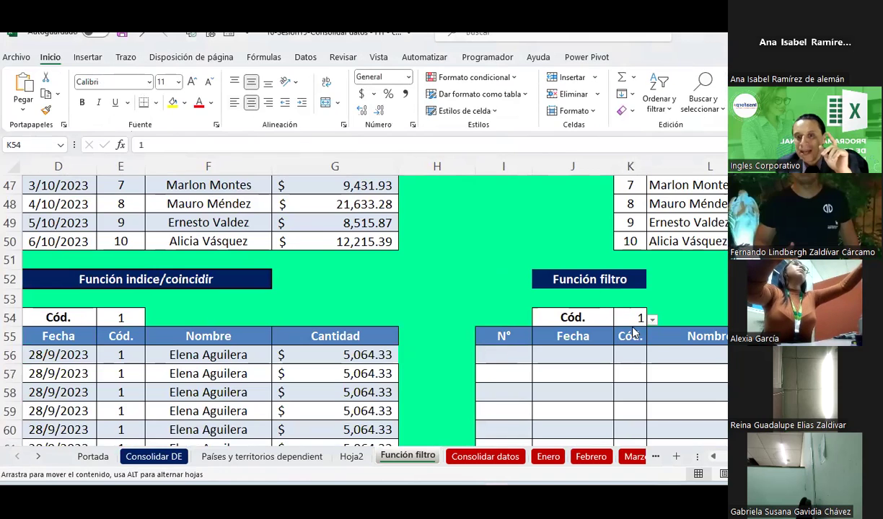
click(633, 317)
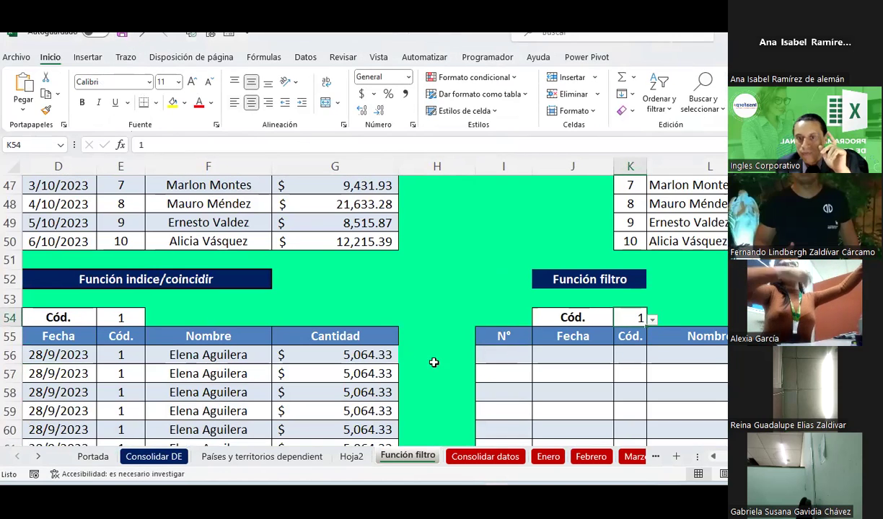
click(489, 360)
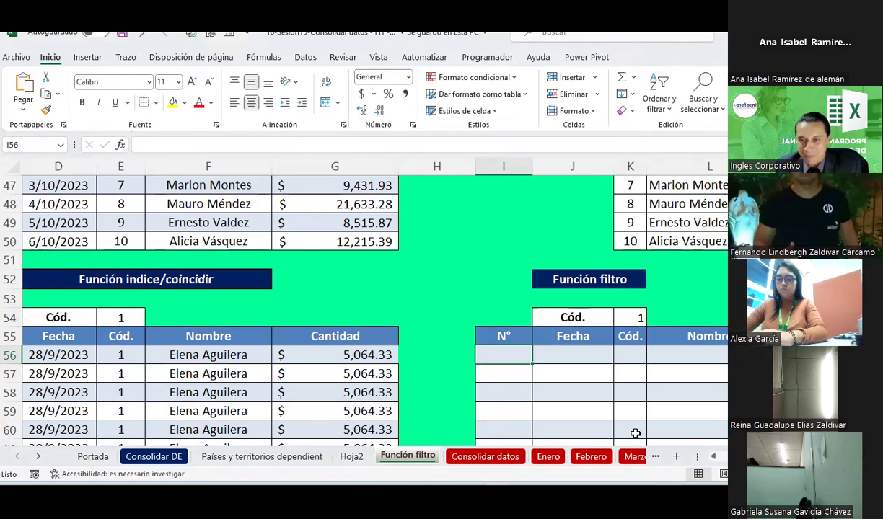
scroll(361, 303, left, 3)
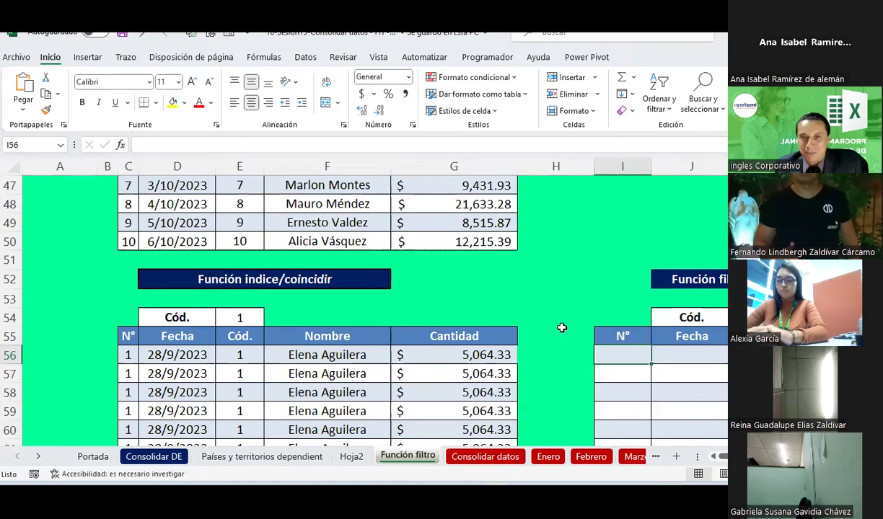
scroll(561, 327, up, 1)
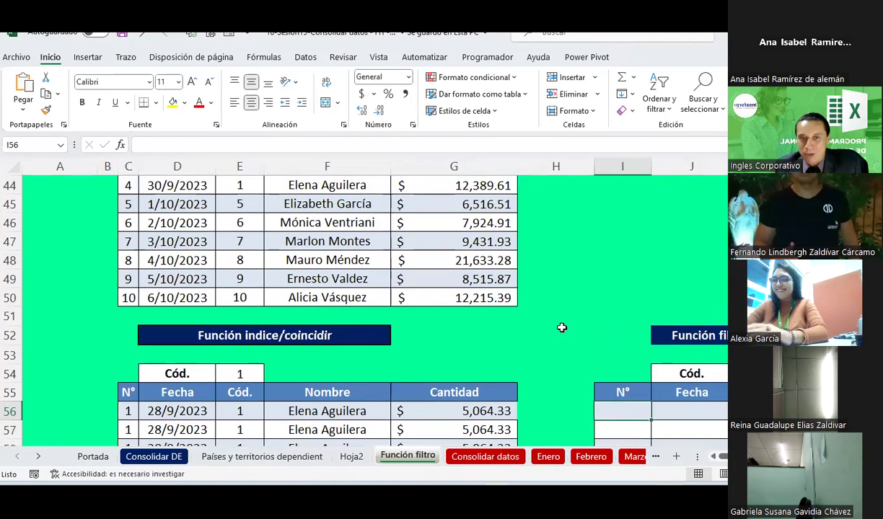
Insert FILTRAR into I56 from recently used functions, moving its arguments dialog off the table.
click(120, 145)
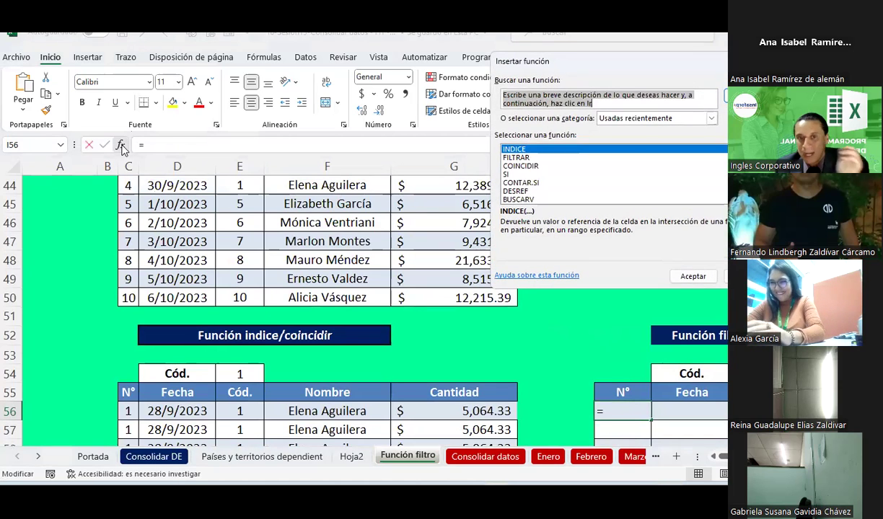
click(515, 158)
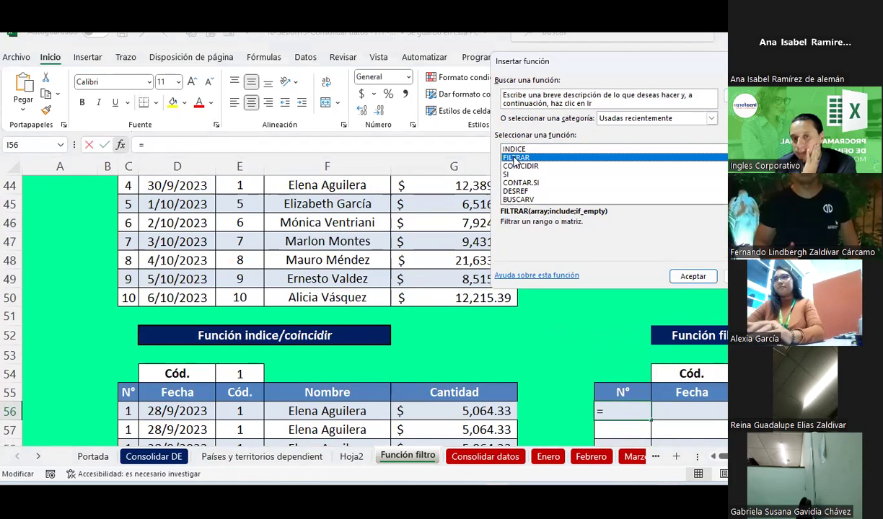
double_click(515, 159)
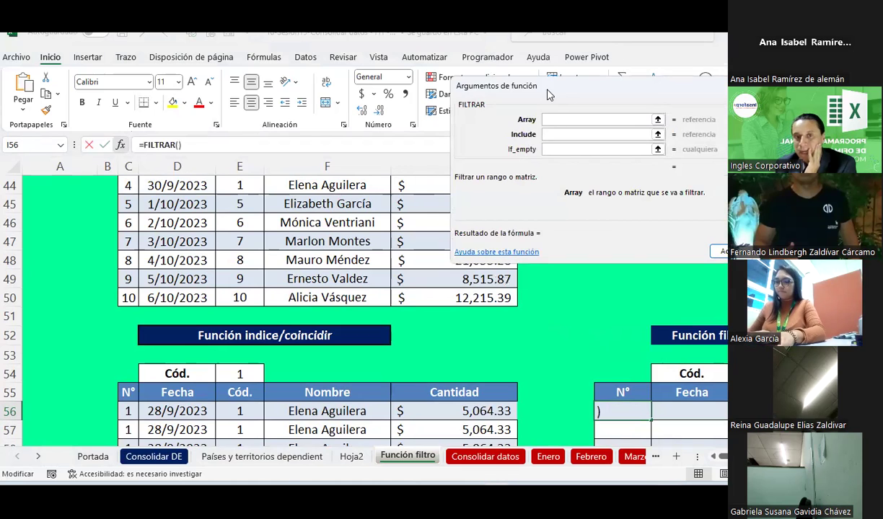
drag(548, 95, 366, 140)
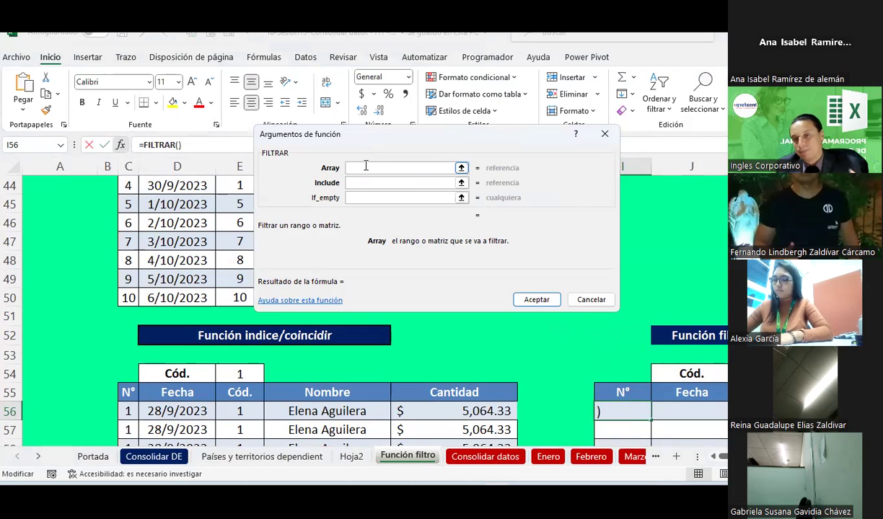
drag(361, 146, 466, 98)
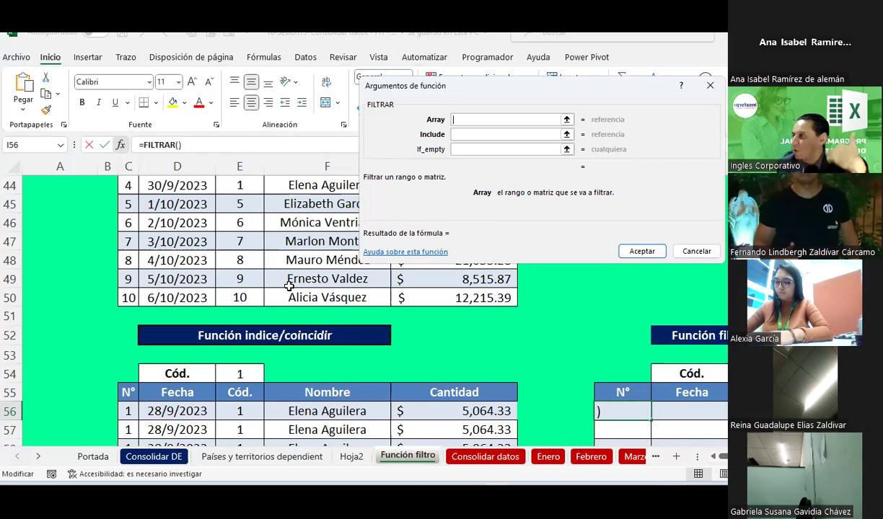
Set the FILTRAR Array to the absolute range $C$40:$G$50.
scroll(223, 311, up, 2)
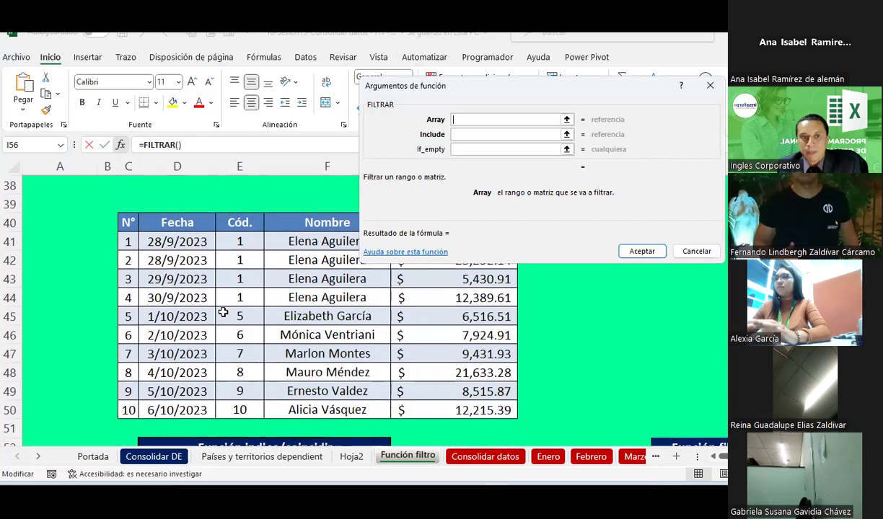
drag(128, 223, 441, 402)
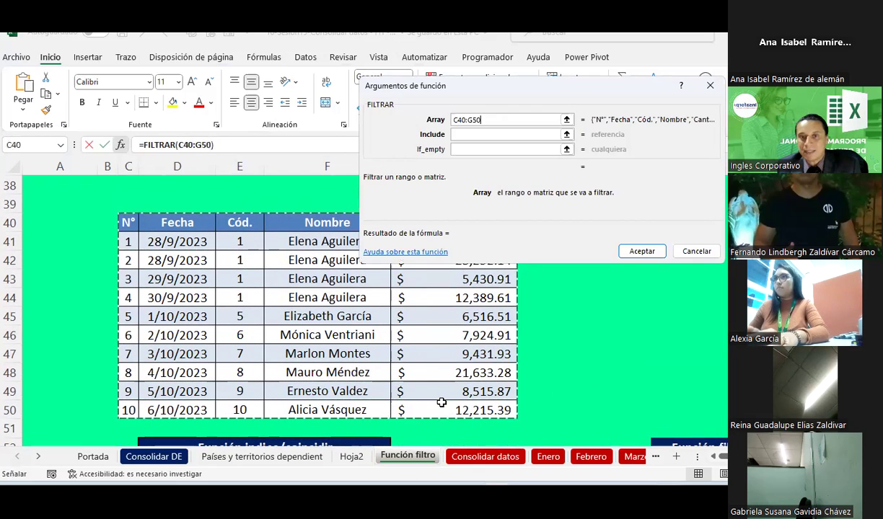
click(463, 134)
click(463, 134)
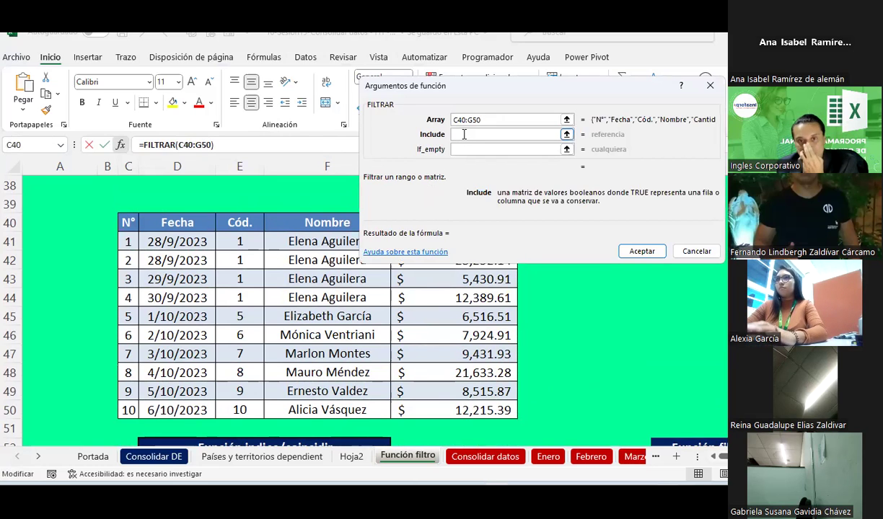
click(485, 119)
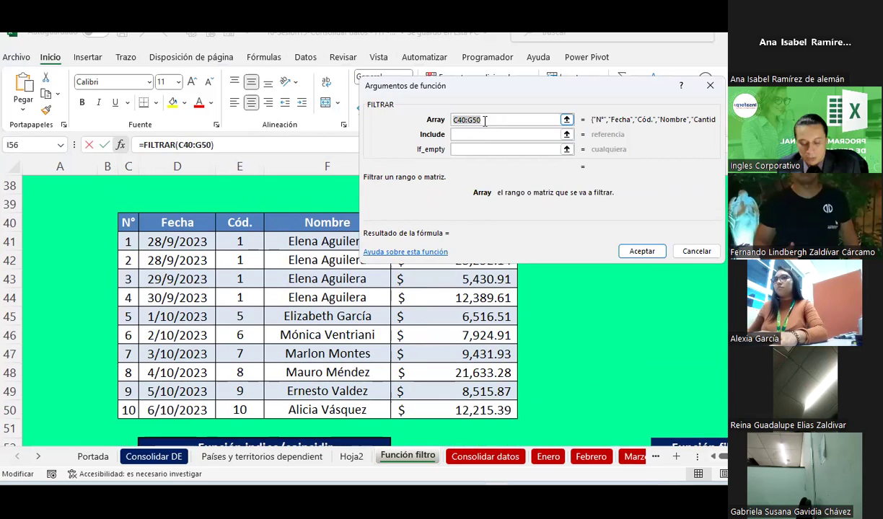
key(F4)
click(474, 134)
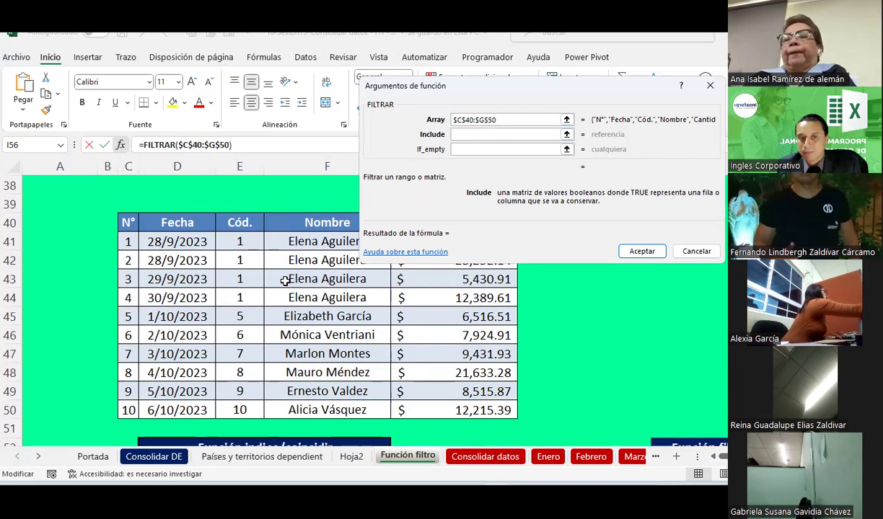
Select the Cód. column E40:E50 as the Include argument.
scroll(286, 282, down, 3)
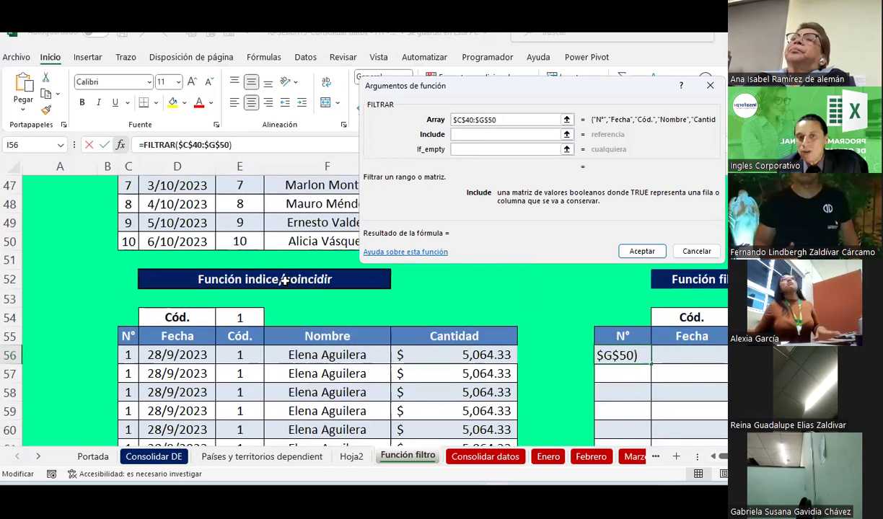
scroll(286, 282, up, 1)
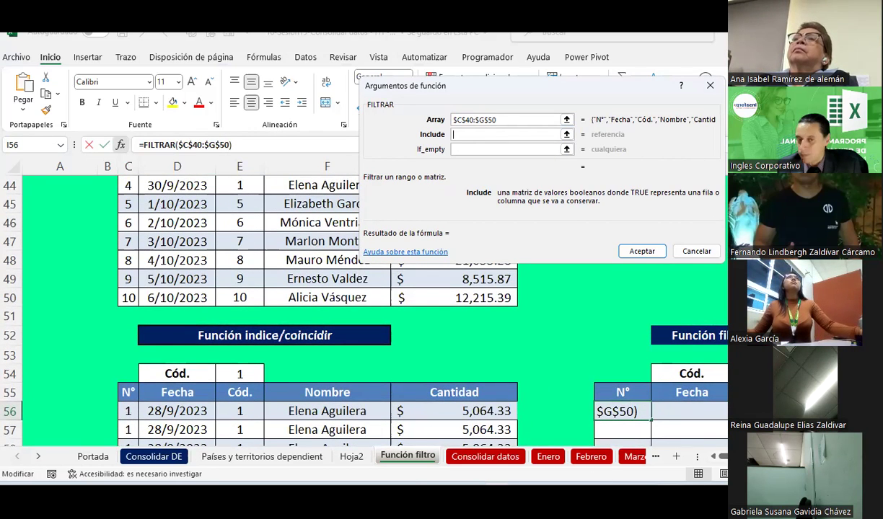
scroll(264, 304, up, 2)
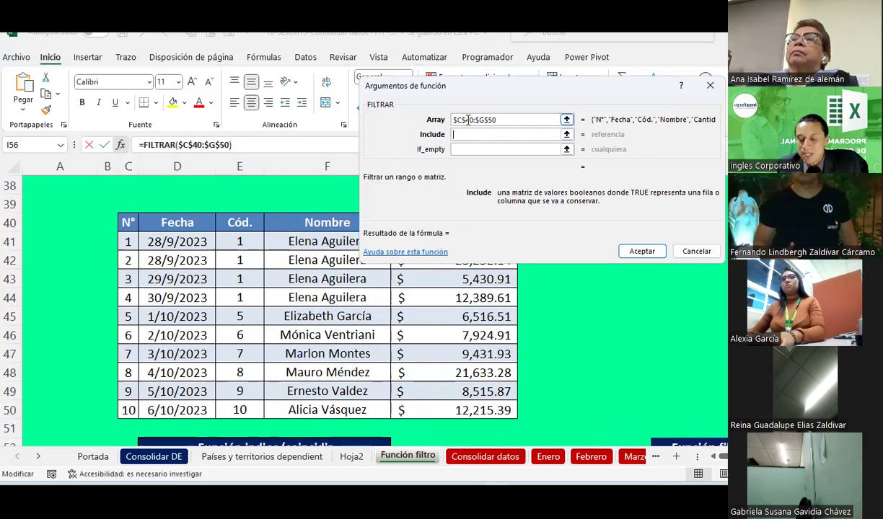
drag(235, 222, 241, 408)
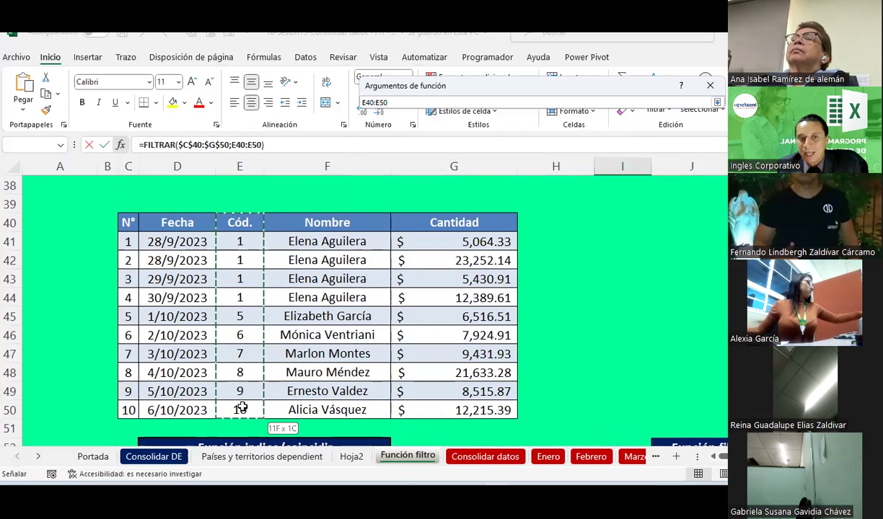
Build the Include condition $E$40:$E$50=$K$54 with absolute references.
drag(241, 409, 241, 408)
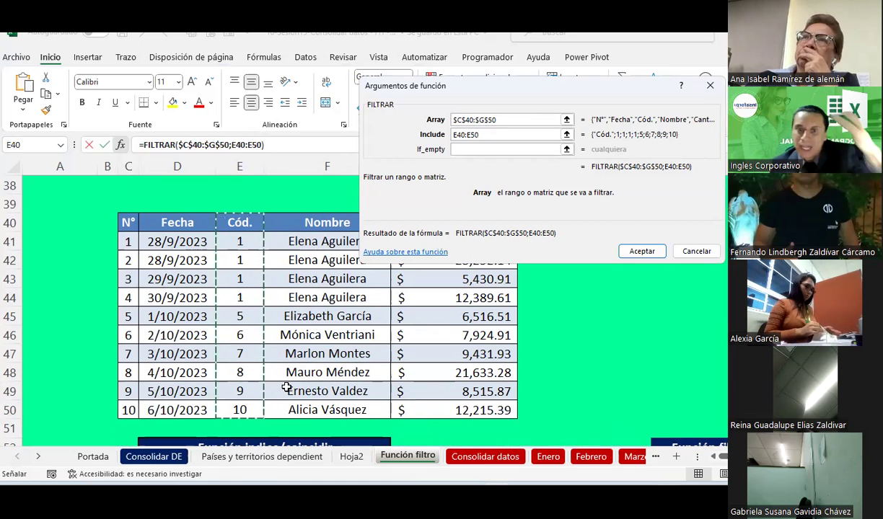
scroll(480, 334, down, 1)
scroll(480, 334, down, 2)
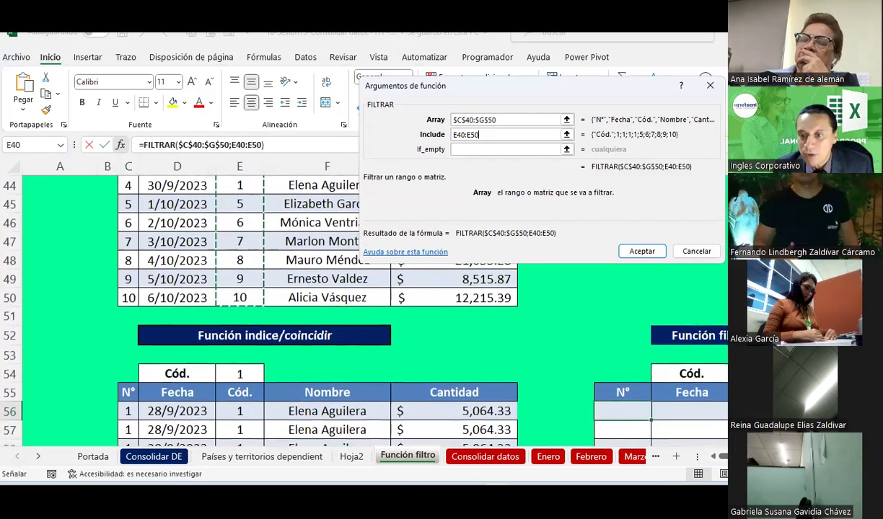
scroll(447, 357, up, 2)
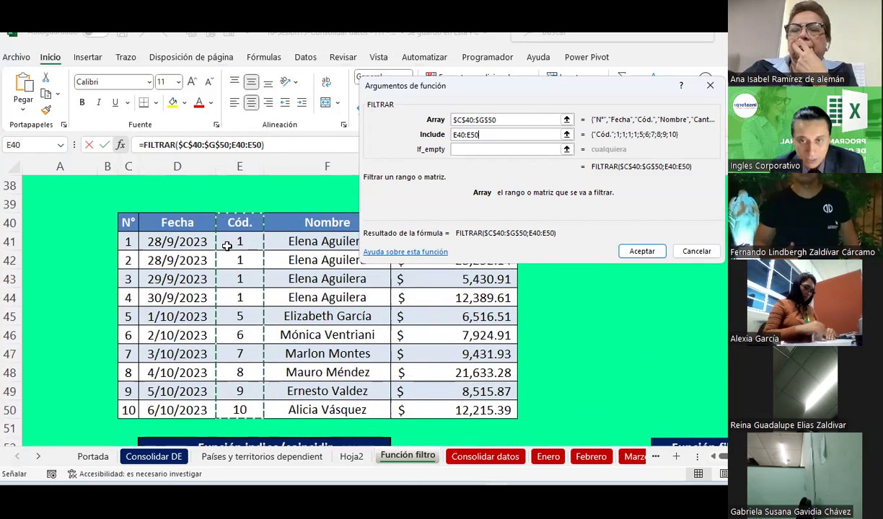
key(F4)
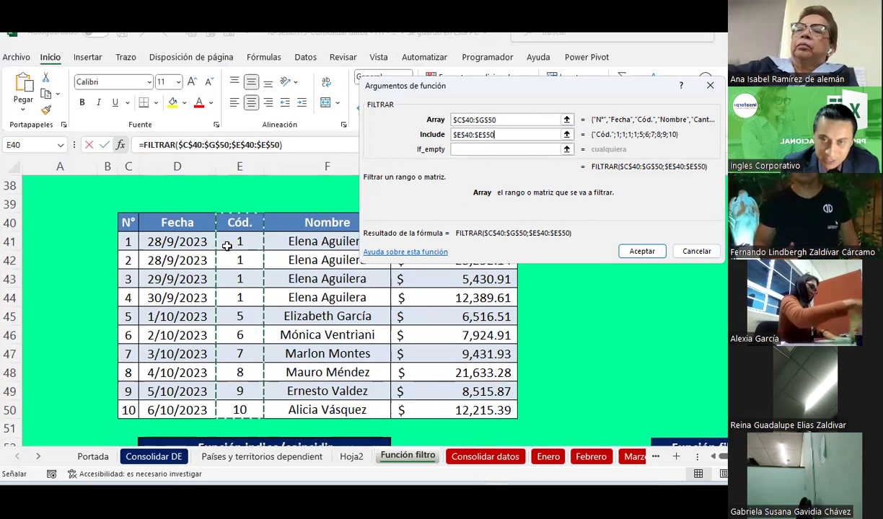
text(=)
scroll(606, 346, down, 2)
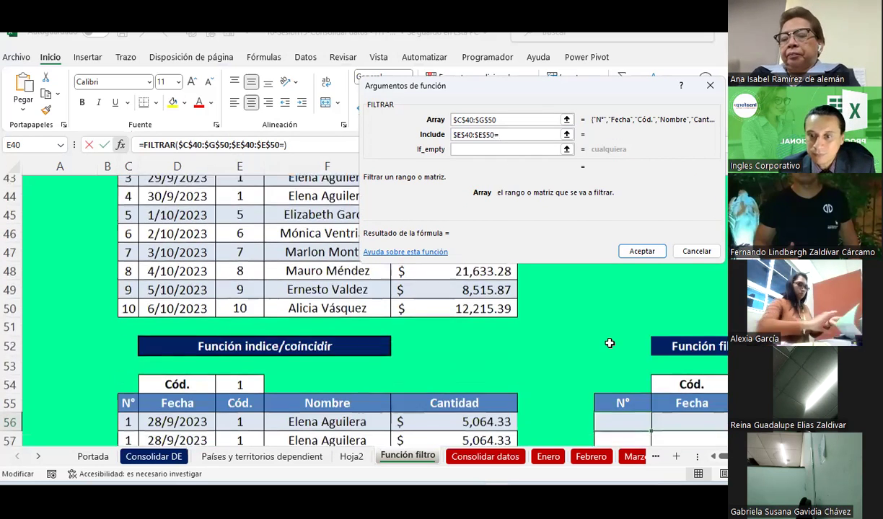
click(754, 374)
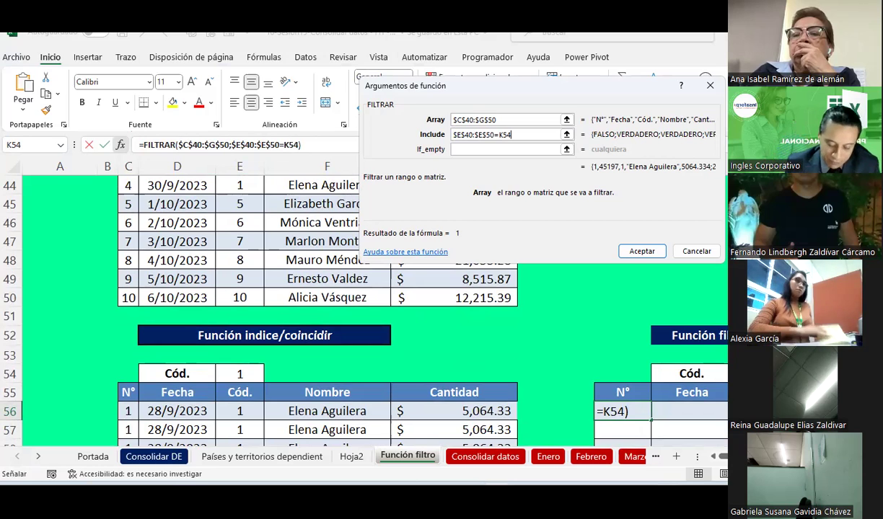
key(F4)
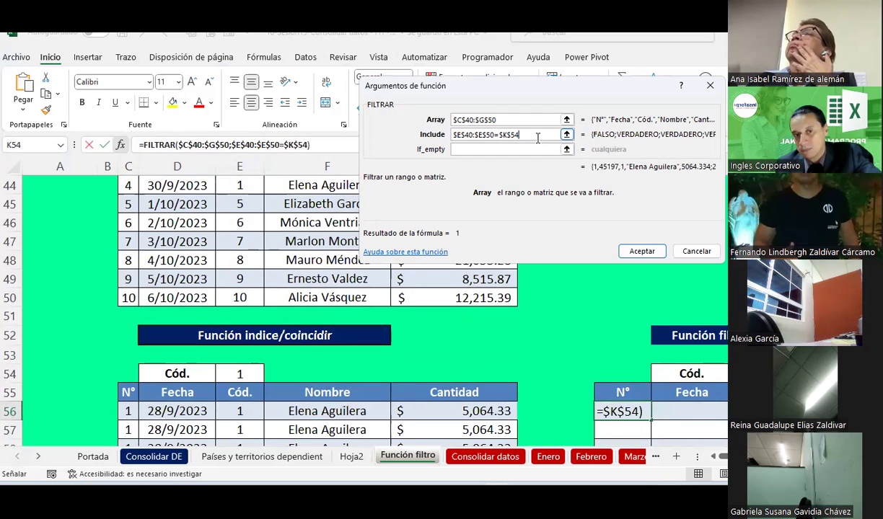
Enter "No lo encontre" as the If_empty value.
click(514, 148)
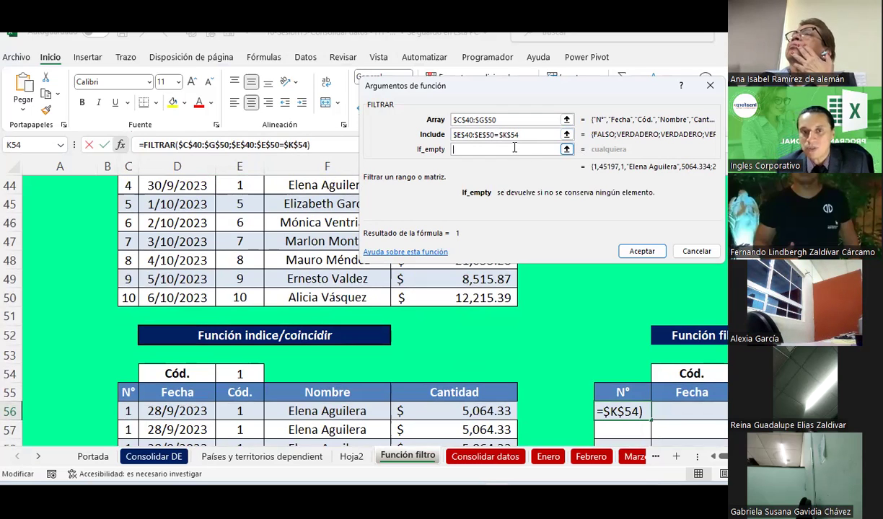
text("No )
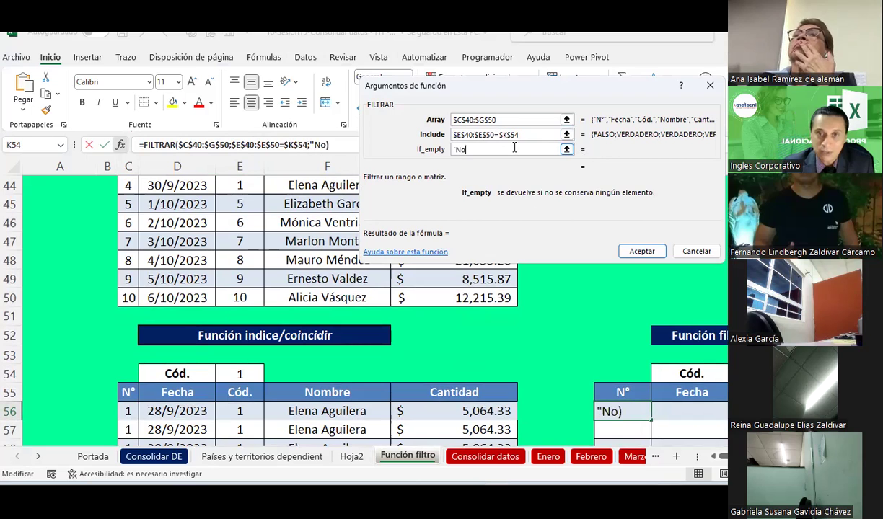
text(lo encontre)
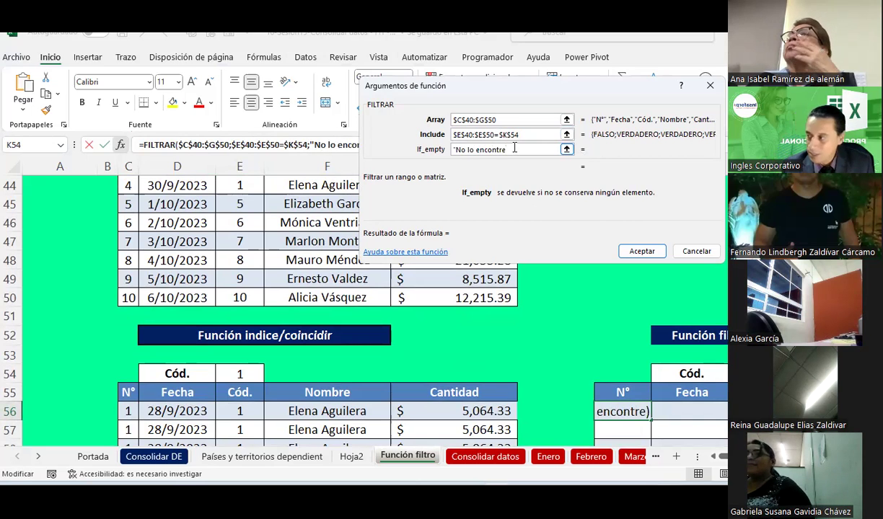
text(")
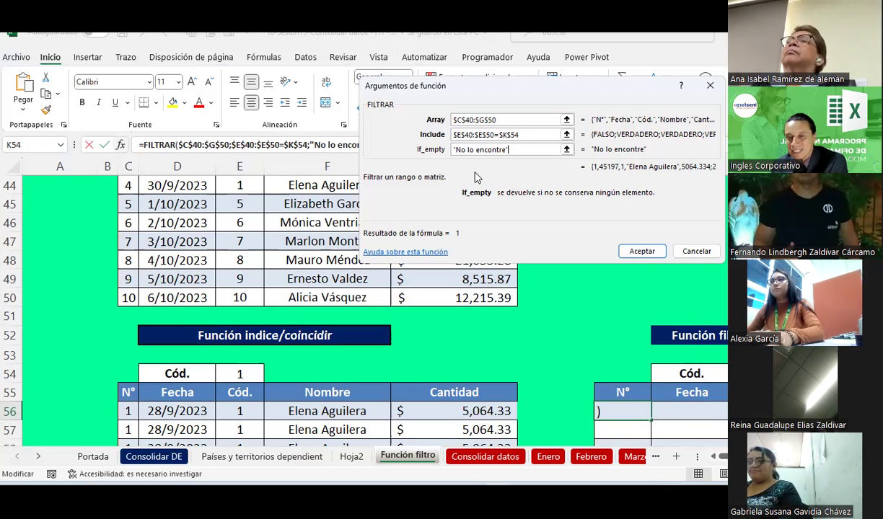
click(524, 136)
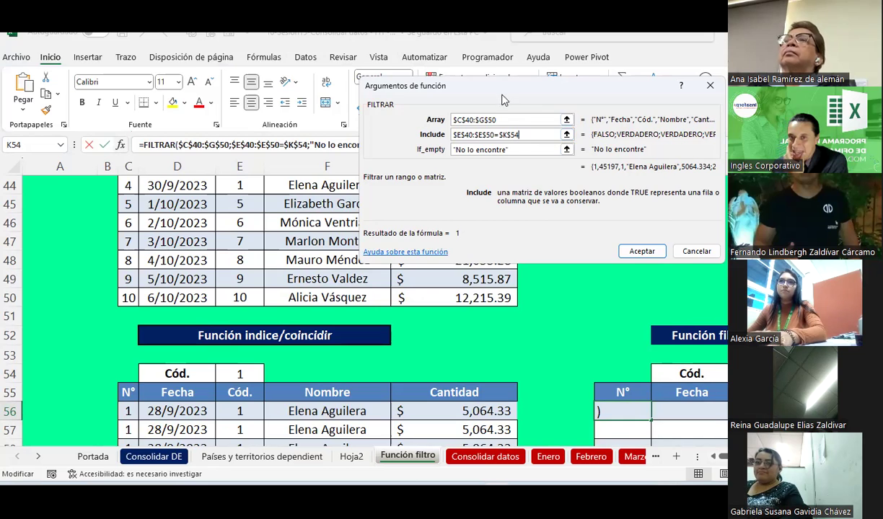
drag(453, 104, 373, 128)
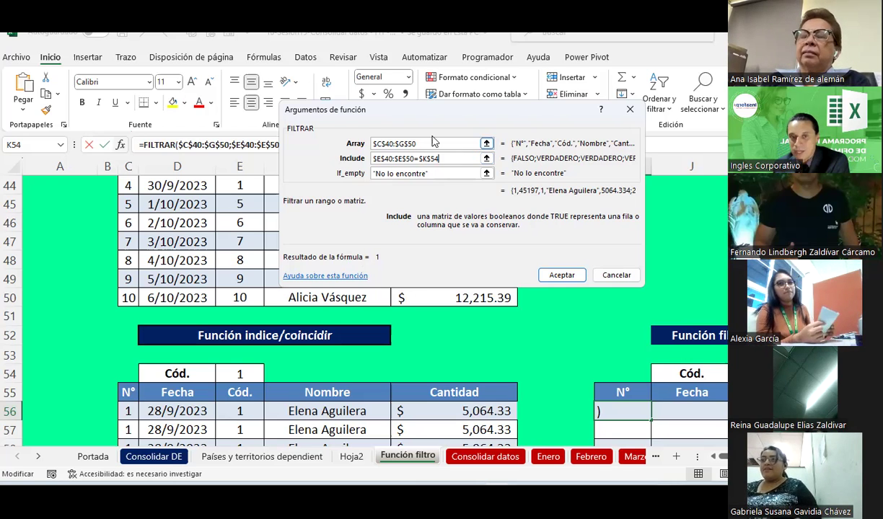
drag(423, 111, 514, 106)
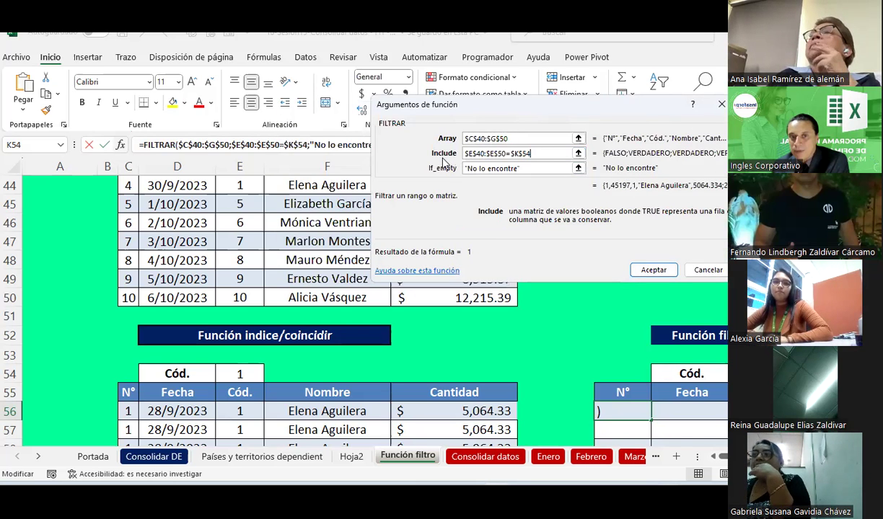
click(506, 154)
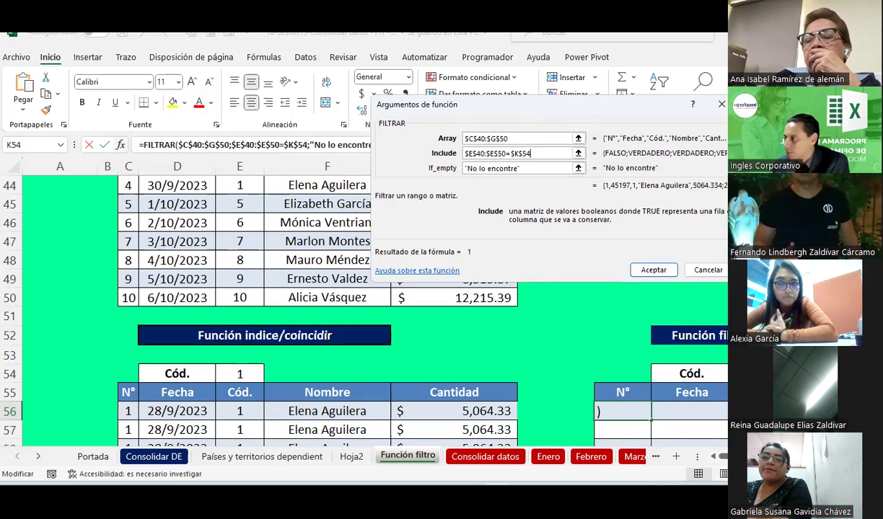
scroll(170, 321, up, 1)
scroll(173, 333, up, 1)
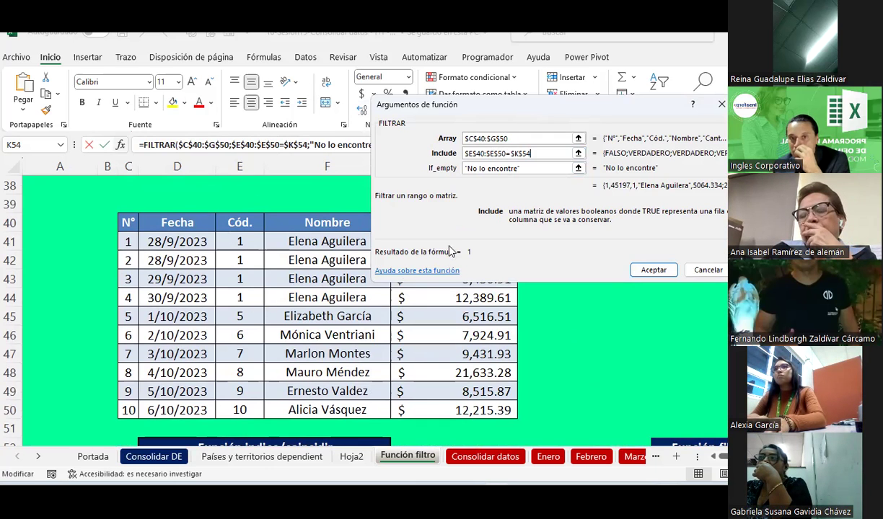
scroll(637, 347, down, 1)
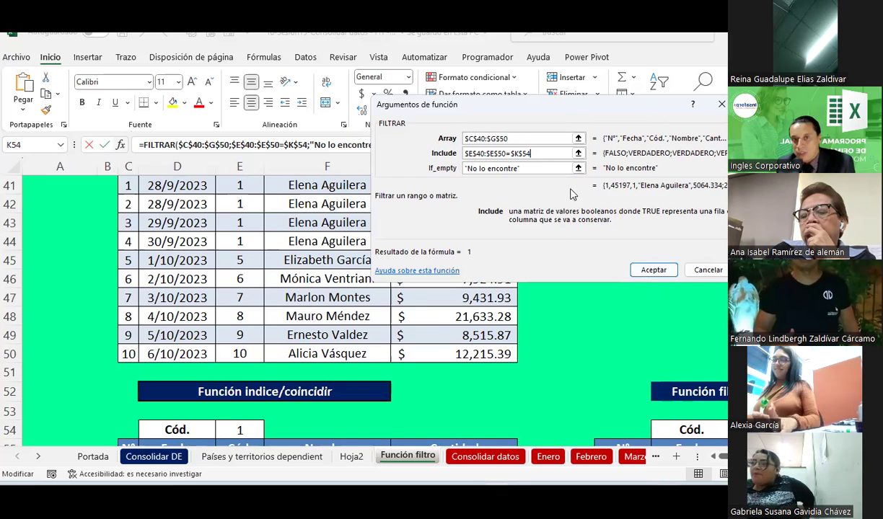
click(476, 142)
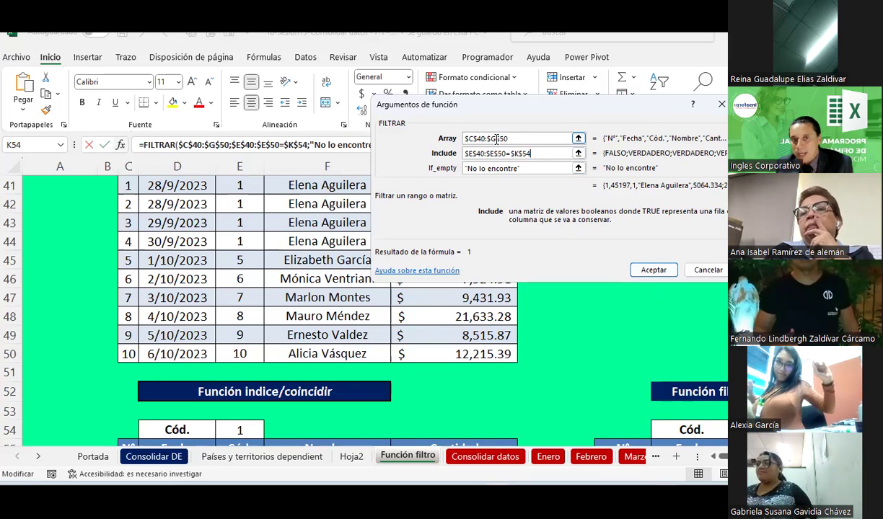
scroll(181, 279, up, 2)
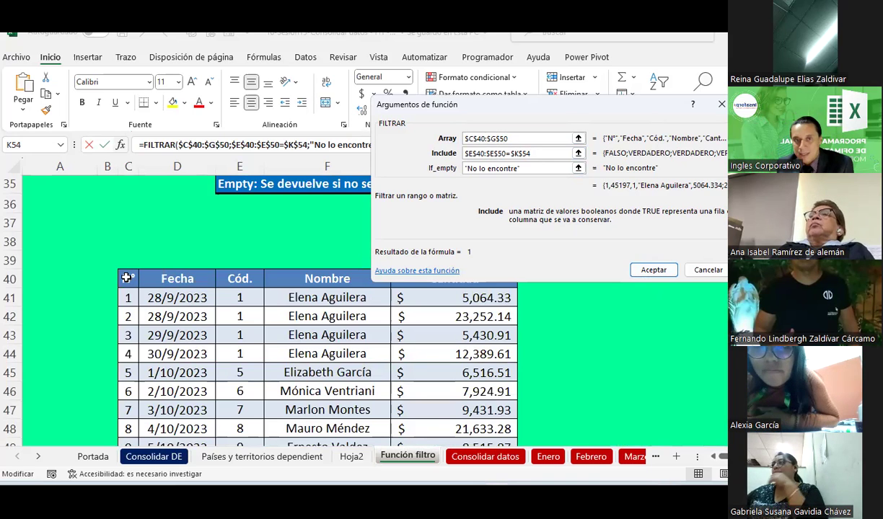
scroll(127, 278, down, 1)
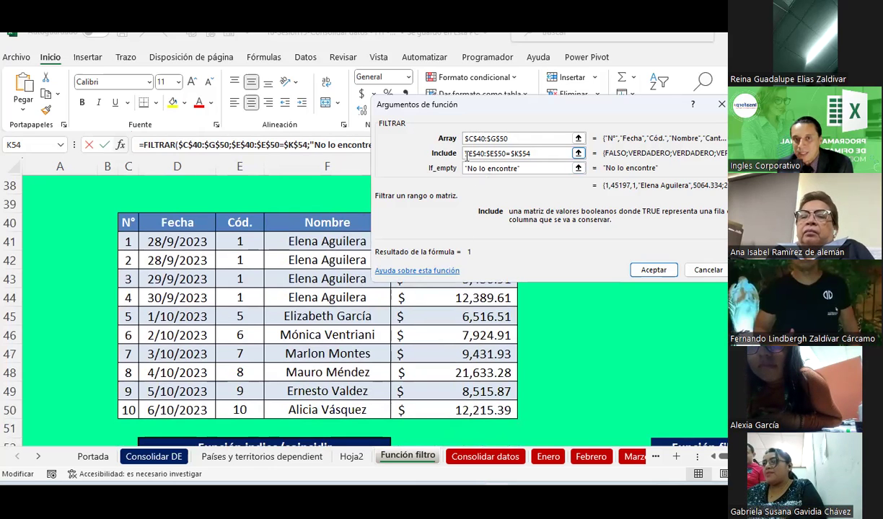
scroll(317, 310, down, 2)
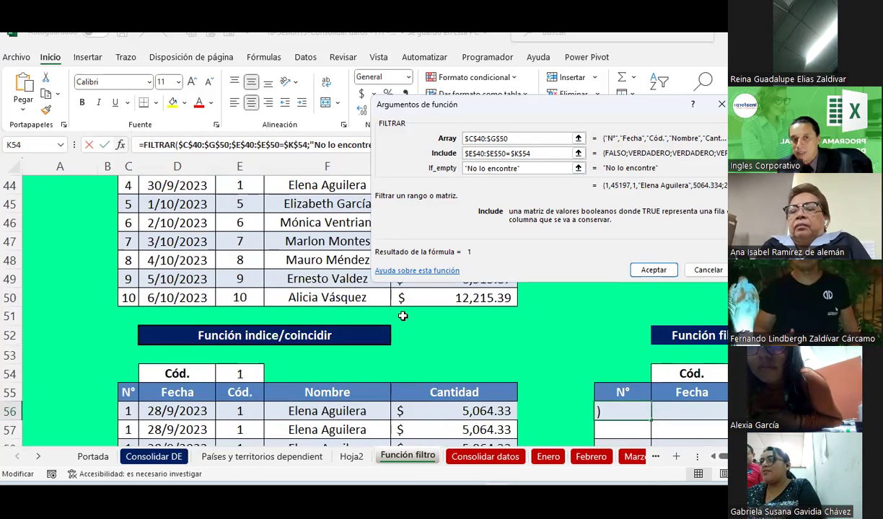
scroll(260, 277, up, 2)
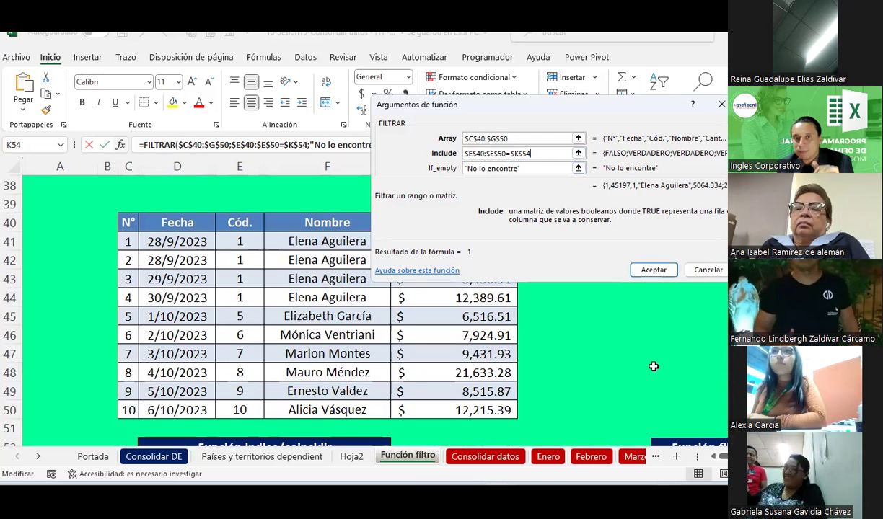
scroll(652, 364, down, 1)
scroll(652, 364, down, 2)
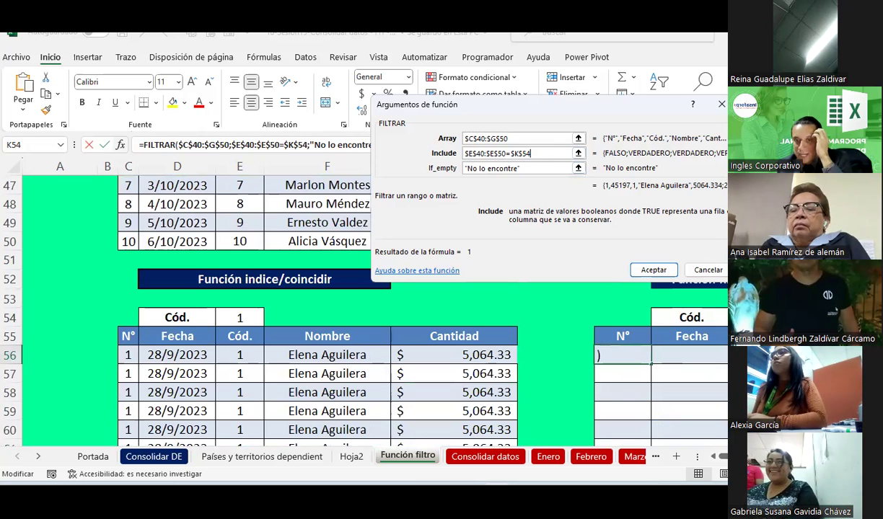
click(535, 169)
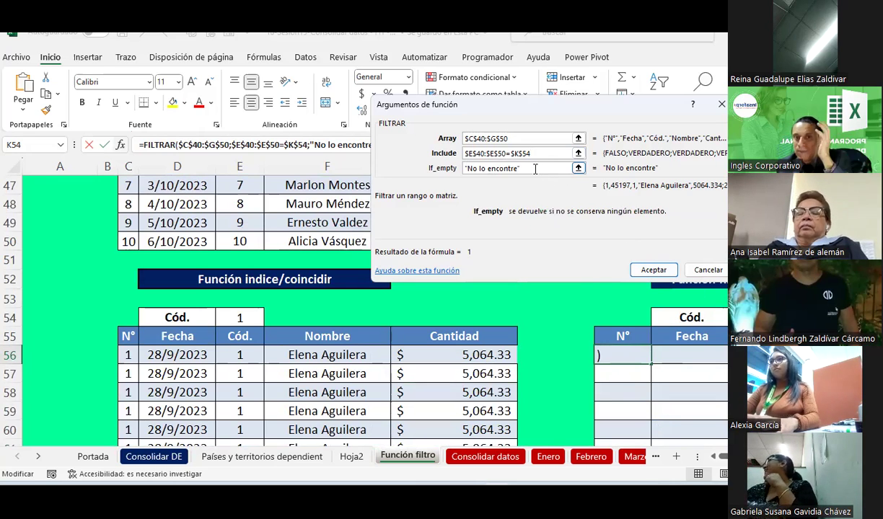
Confirm the FILTRAR formula so the code-1 rows spill from I56.
click(653, 270)
scroll(360, 303, right, 1)
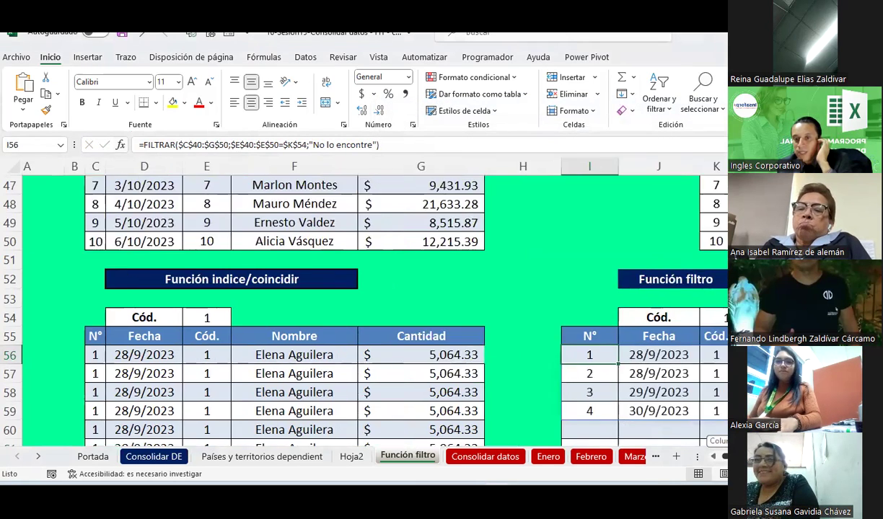
scroll(228, 372, right, 5)
scroll(228, 371, left, 2)
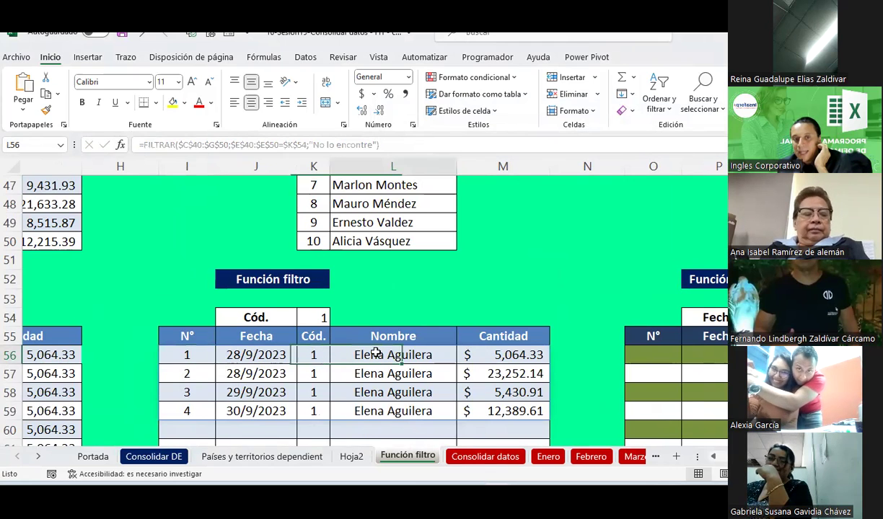
Check code K54 and the M56:M59 sum, then reopen I56's FILTRAR arguments.
click(317, 318)
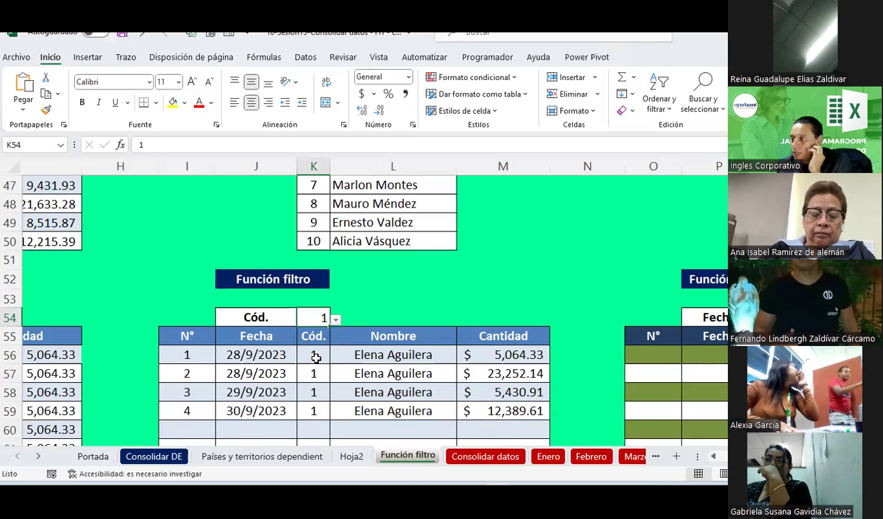
drag(509, 355, 511, 408)
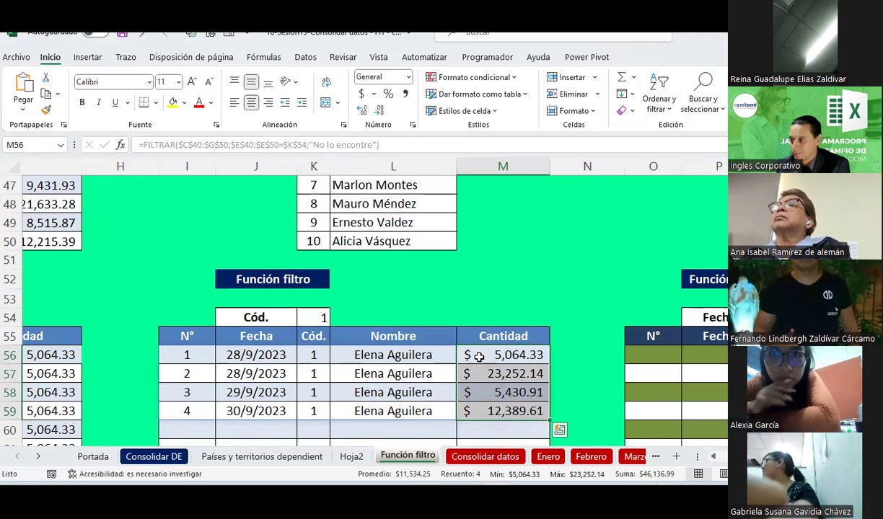
click(175, 357)
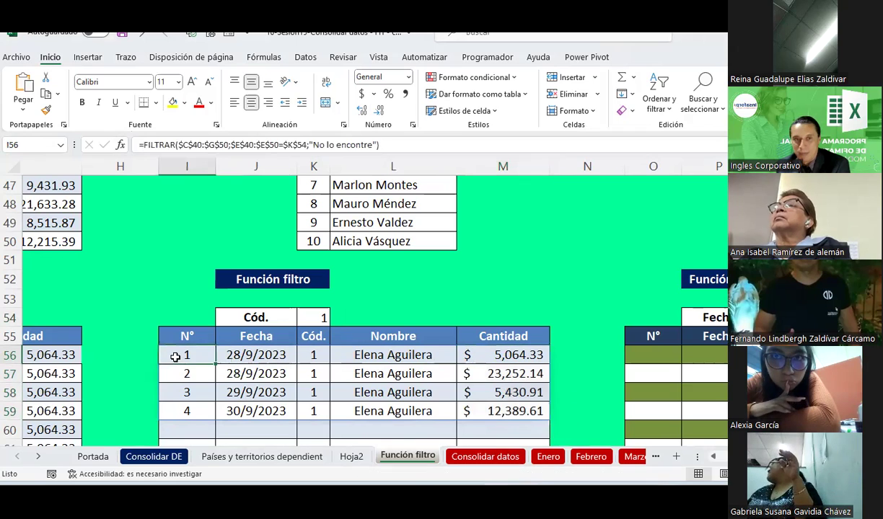
click(120, 146)
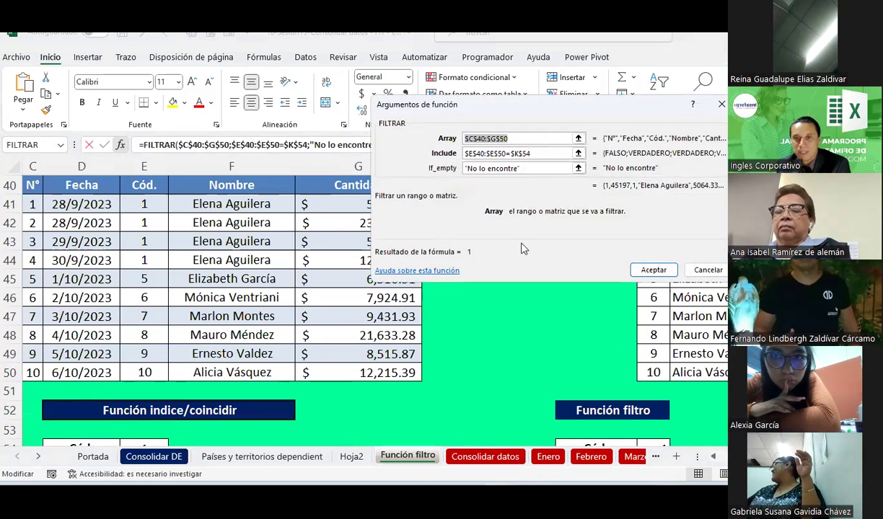
click(544, 154)
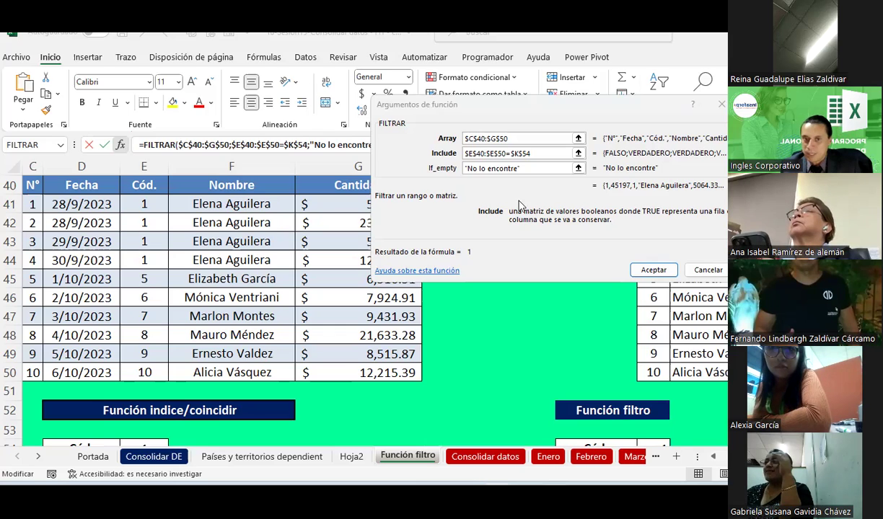
Delete the FILTRAR formula in I56, clearing its spilled code-1 rows.
click(653, 270)
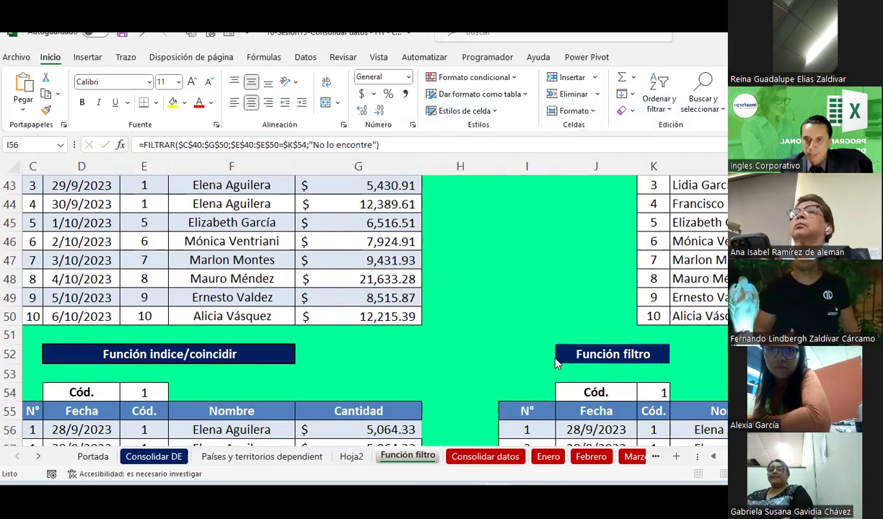
scroll(534, 346, down, 1)
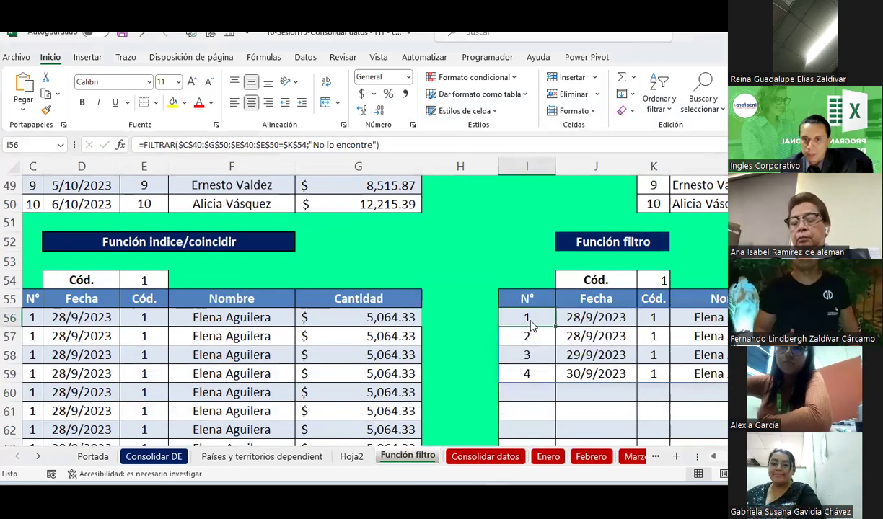
key(Delete)
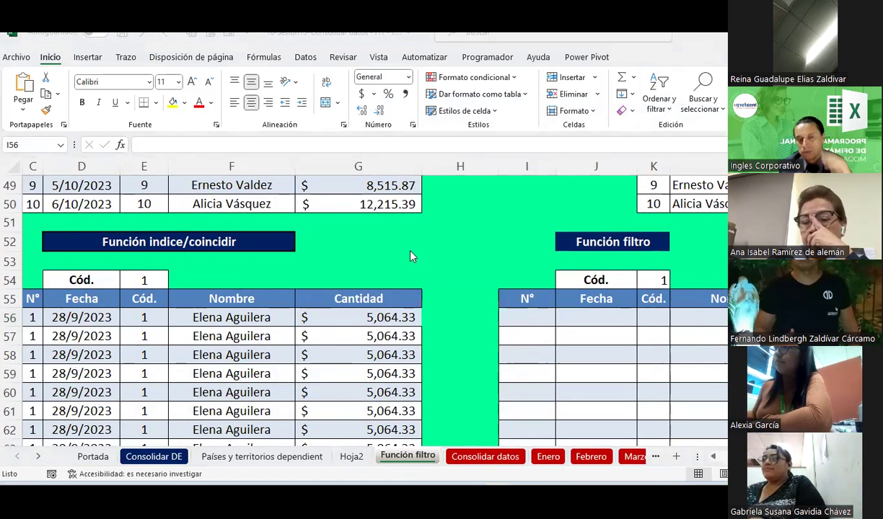
click(540, 325)
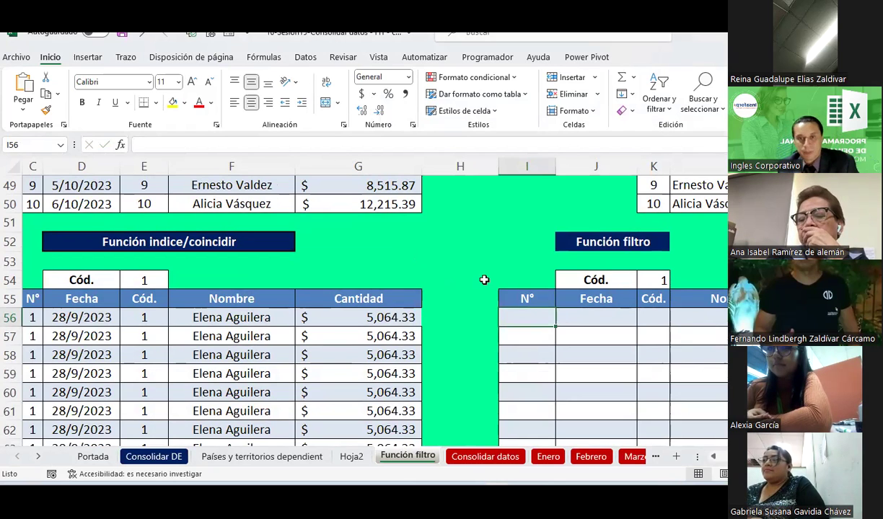
Choose FILTRAR from the Insert Function list for I56.
click(120, 145)
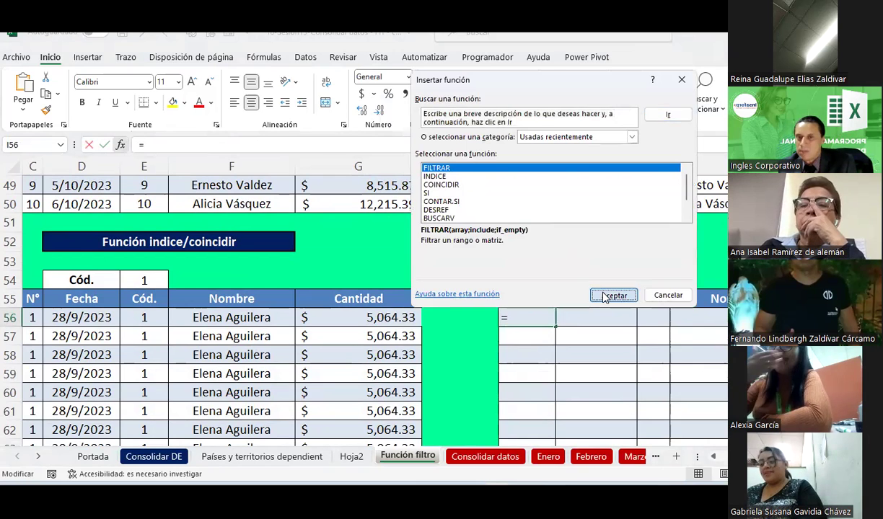
click(612, 295)
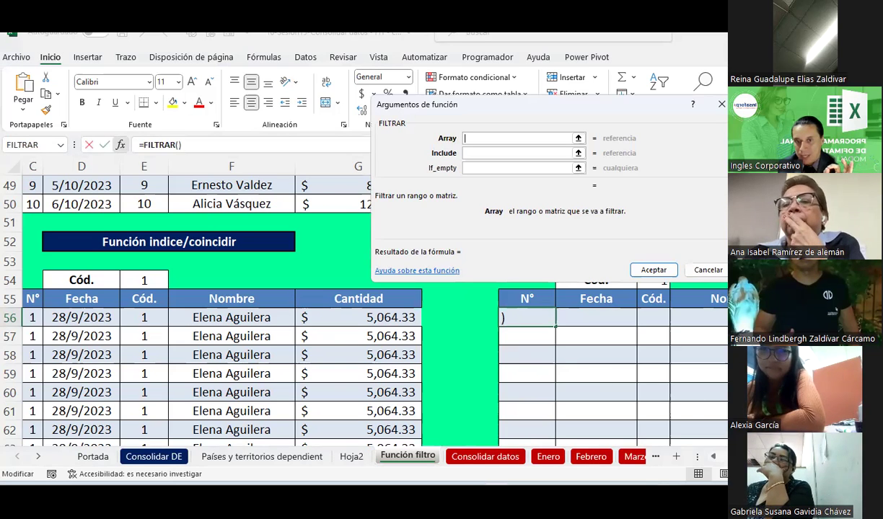
Set the new FILTRAR Array to the absolute range $C$40:$G$50.
scroll(195, 310, left, 2)
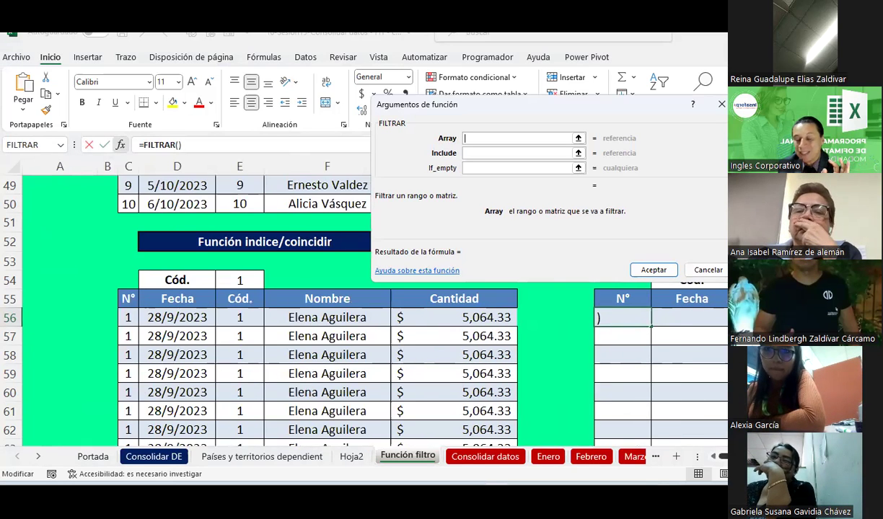
scroll(238, 252, up, 1)
scroll(244, 260, up, 1)
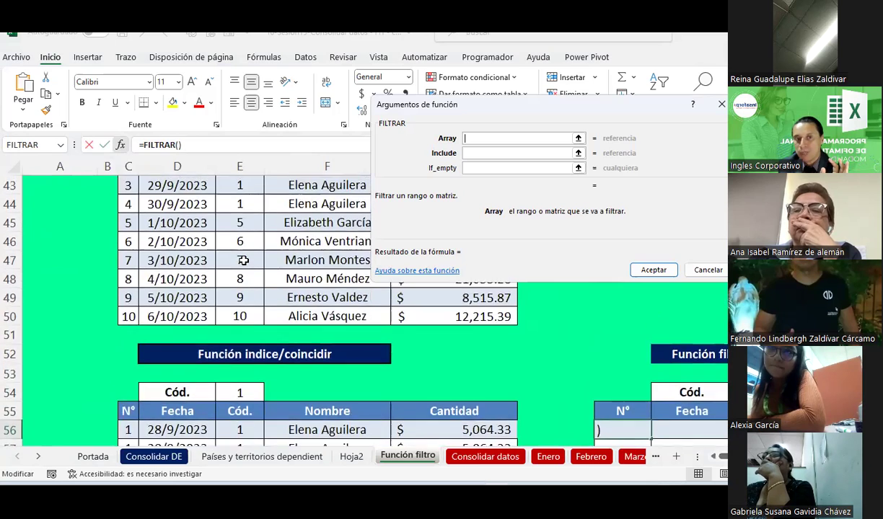
scroll(244, 261, up, 2)
drag(490, 98, 535, 61)
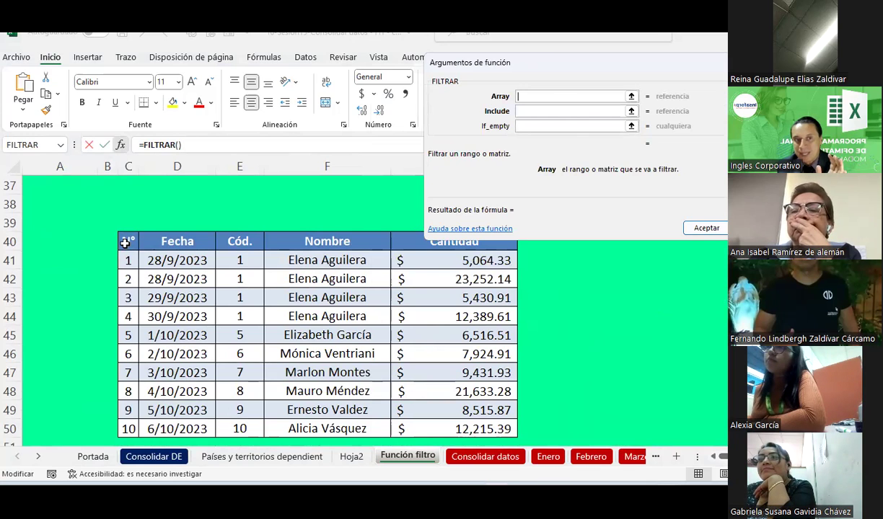
drag(124, 244, 463, 428)
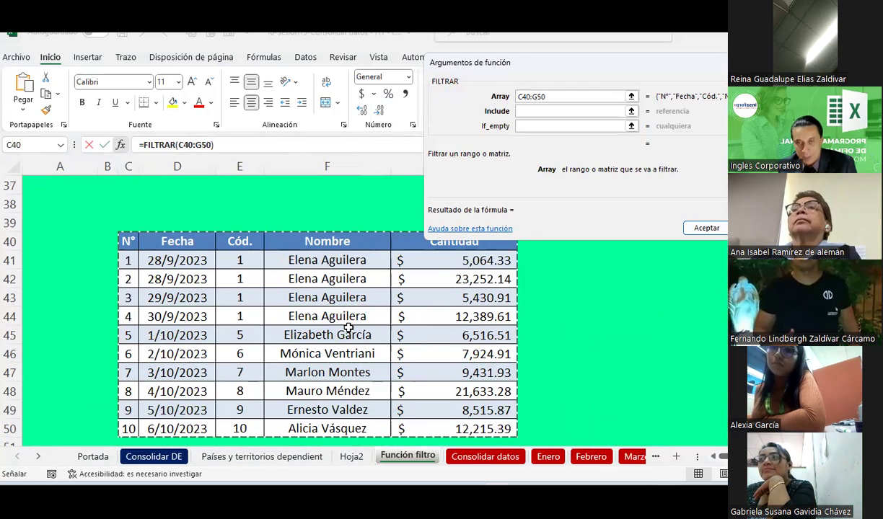
key(F4)
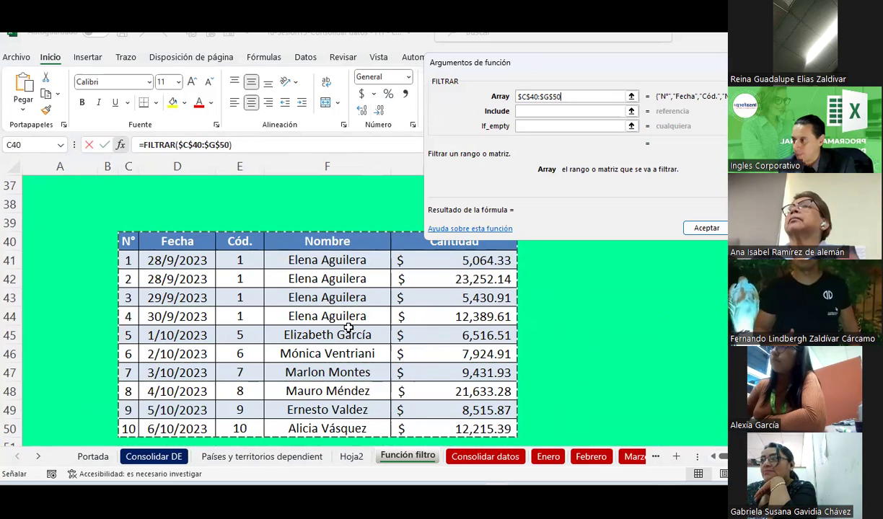
click(556, 113)
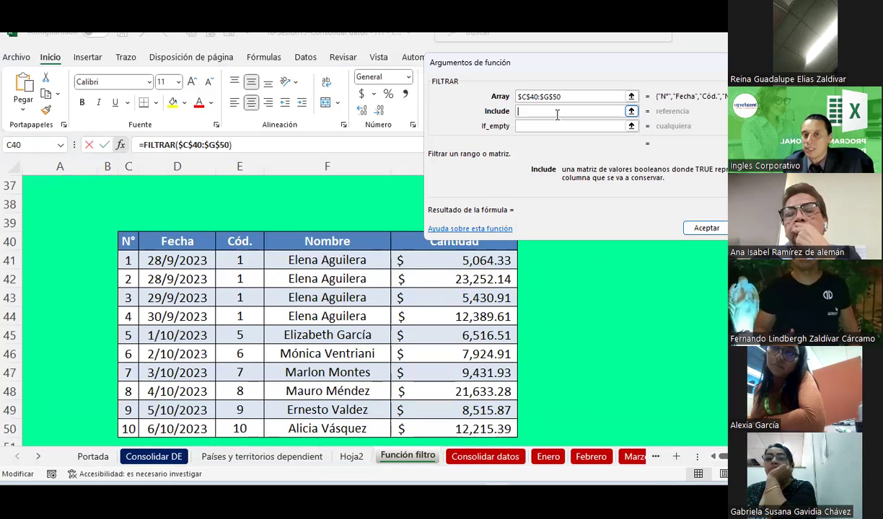
Set the Include condition to $E$40:$E$50=$K$54.
scroll(317, 310, down, 2)
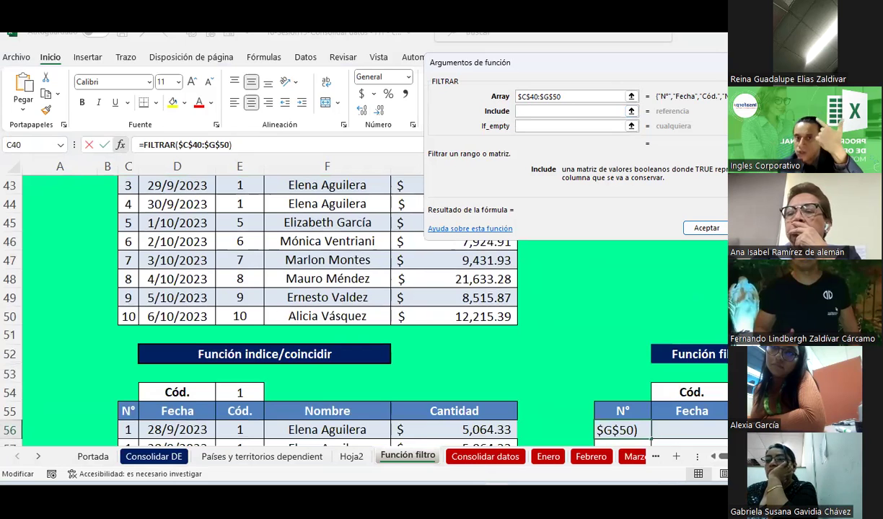
scroll(200, 361, up, 2)
scroll(200, 362, up, 1)
mouse_move(240, 239)
mouse_down()
mouse_move(248, 333)
mouse_move(240, 427)
mouse_up()
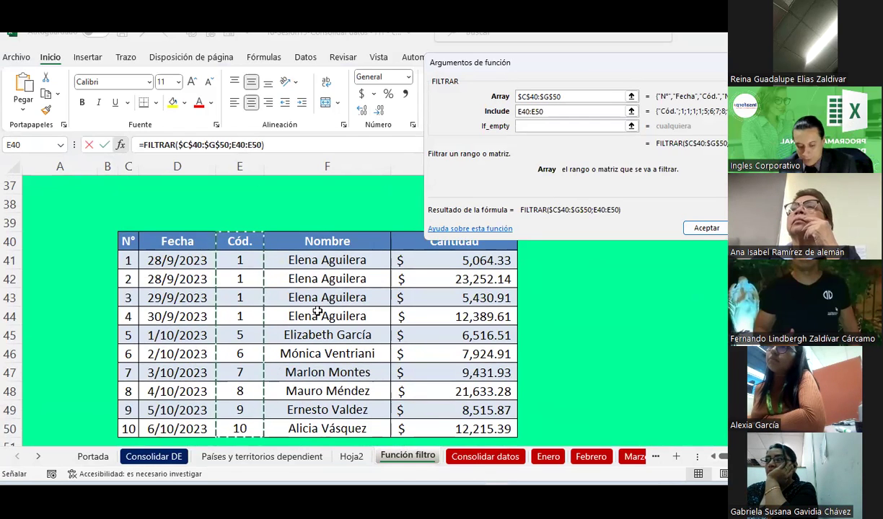
key(F4)
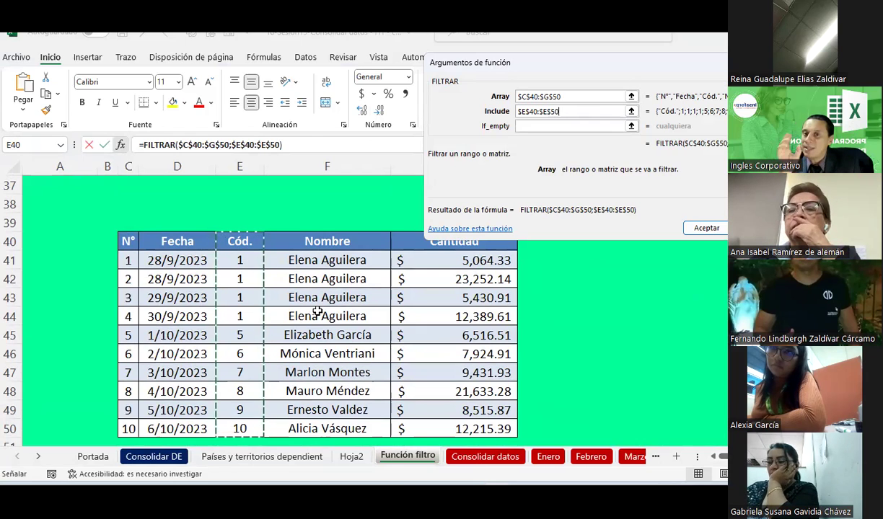
text(=)
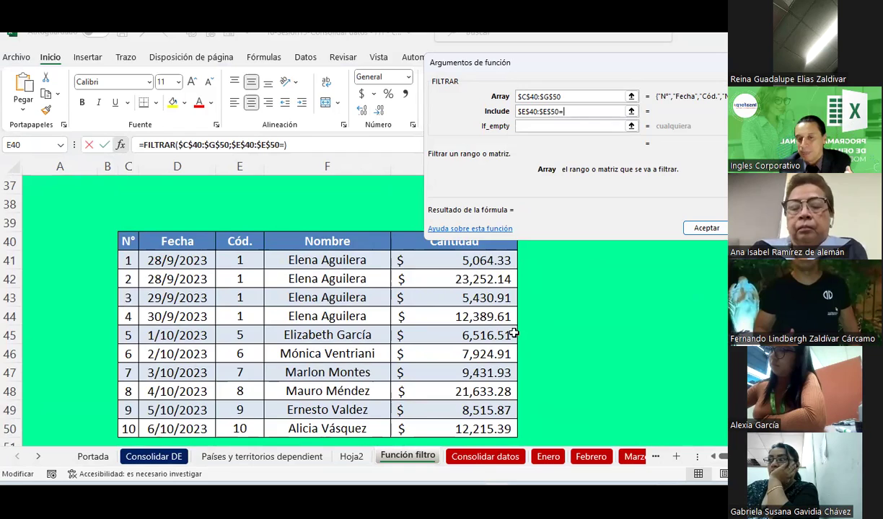
scroll(514, 332, down, 2)
scroll(513, 333, down, 1)
click(754, 336)
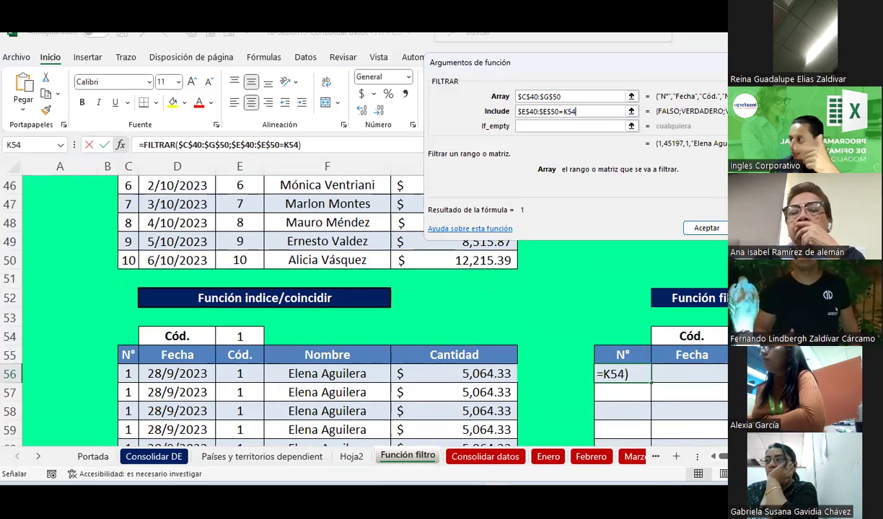
key(F4)
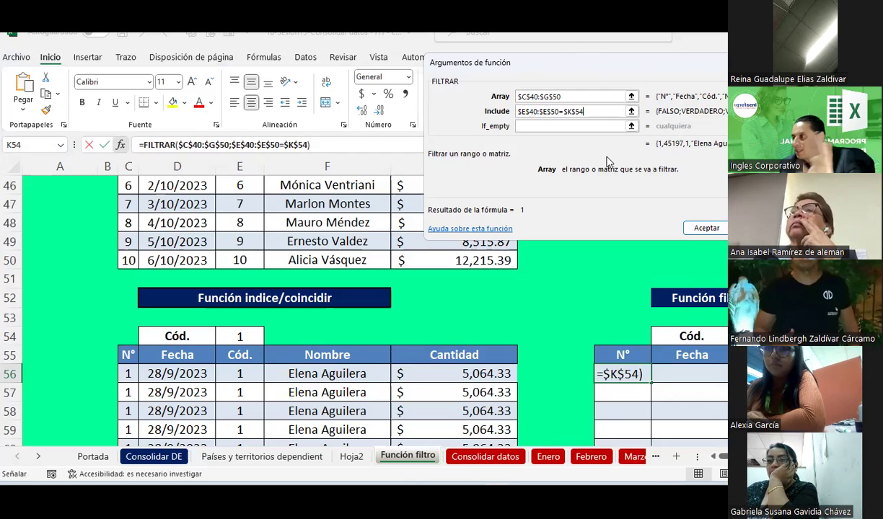
Enter "No encontre nada" as the If_empty value and confirm the formula.
click(550, 126)
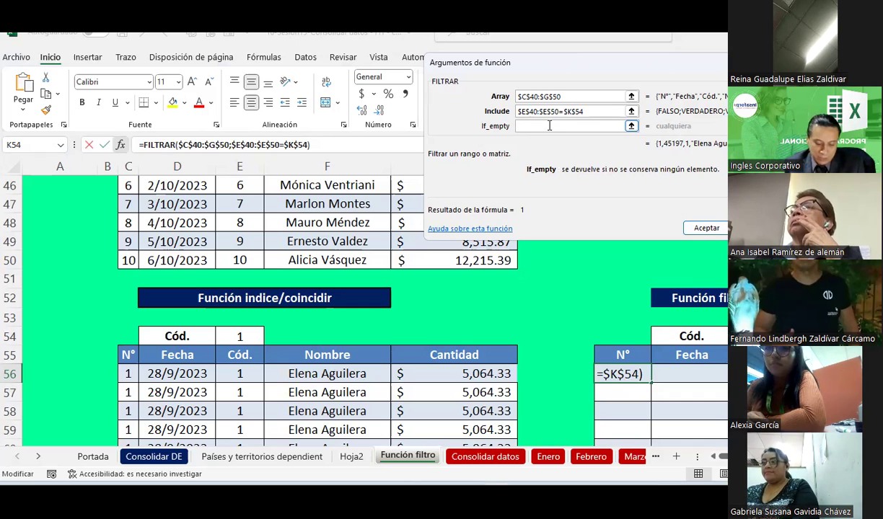
text(")
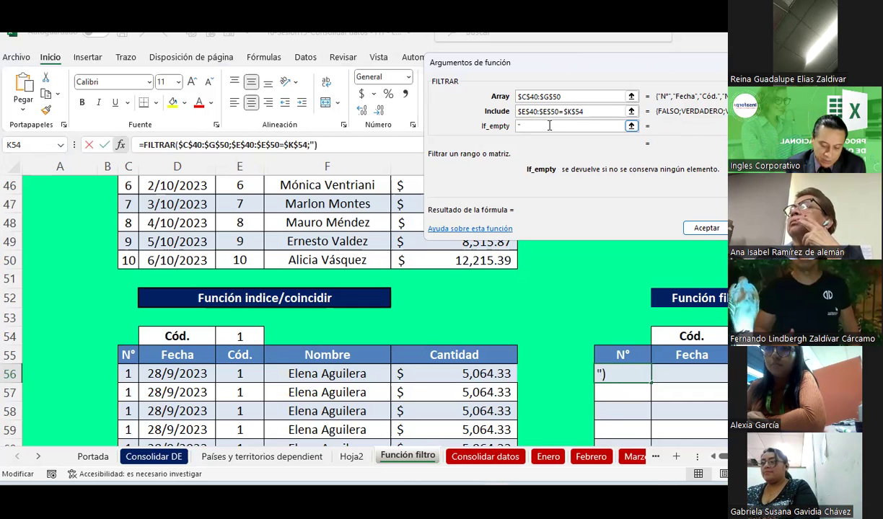
text(No )
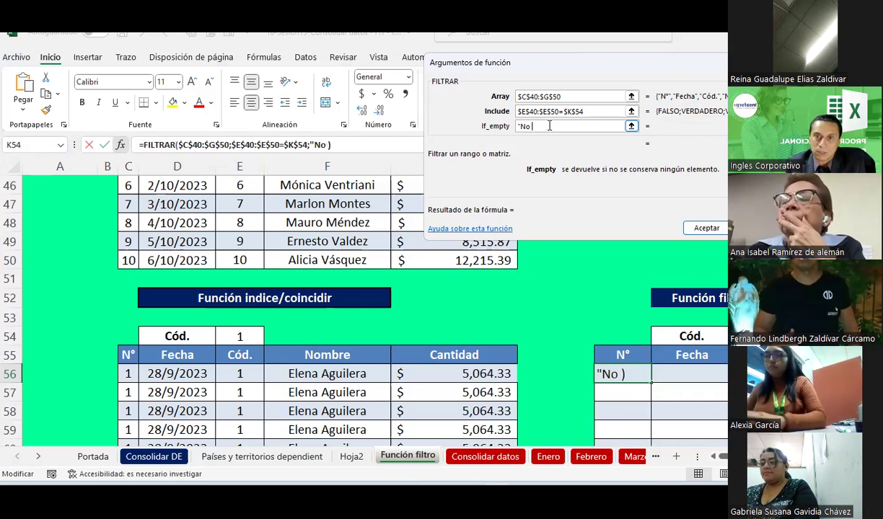
text(encontre nada)
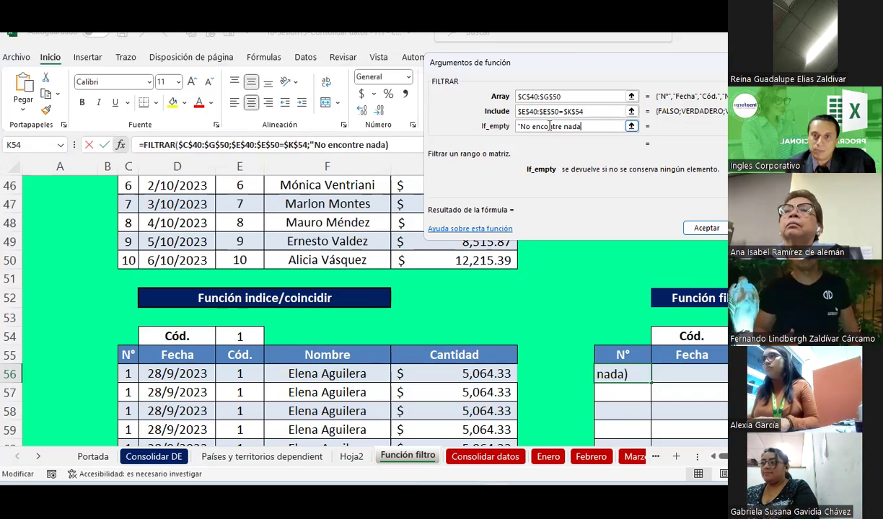
text(")
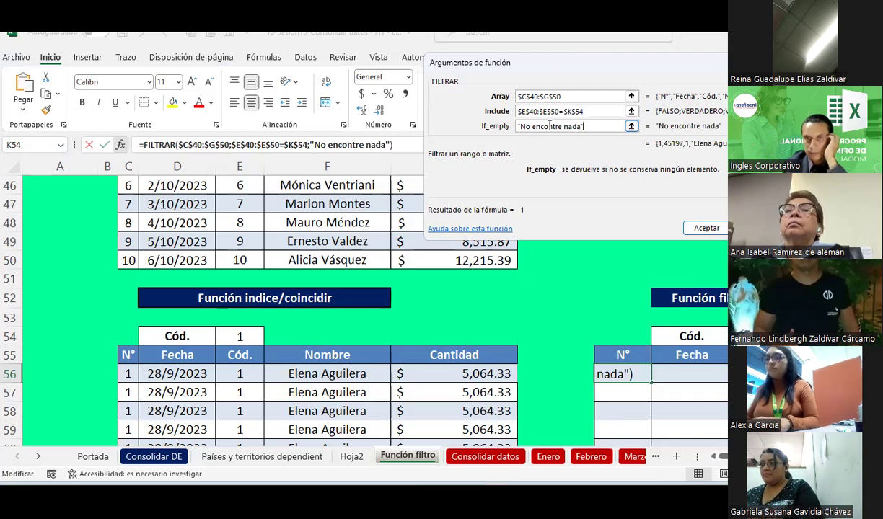
drag(510, 71, 346, 84)
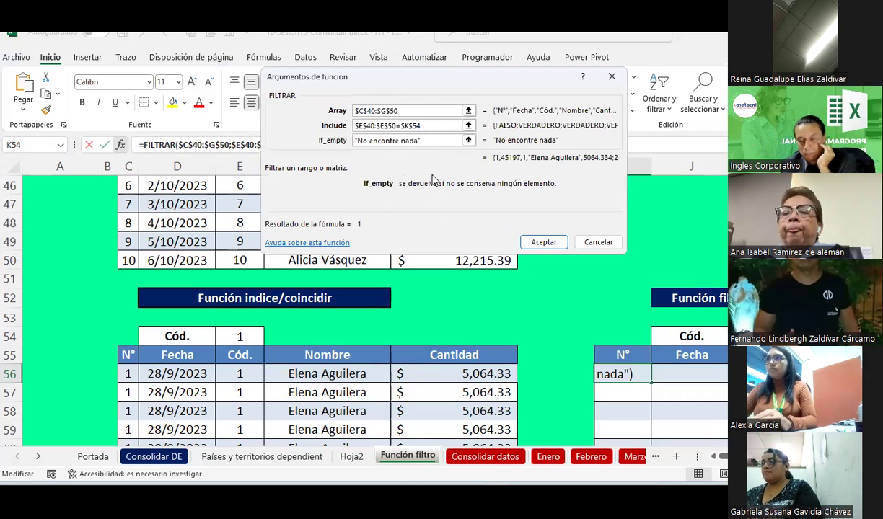
click(545, 242)
scroll(642, 310, right, 5)
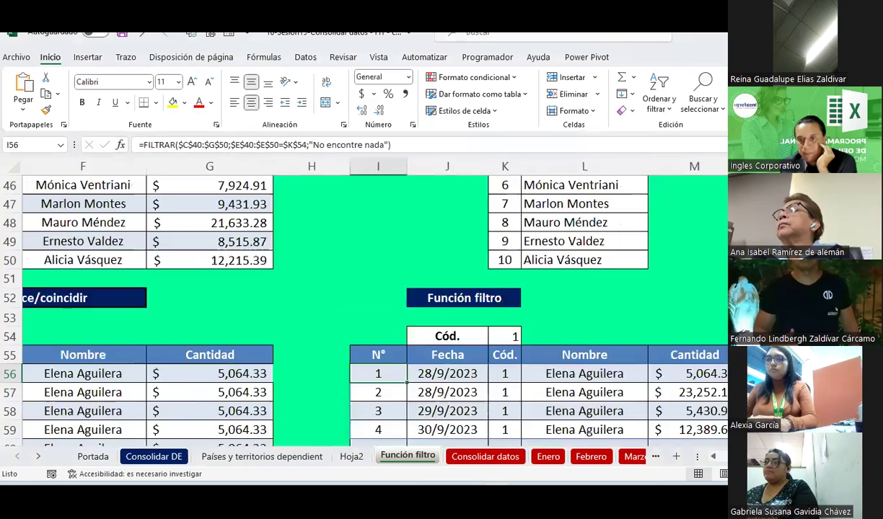
scroll(642, 310, right, 2)
scroll(642, 310, left, 2)
scroll(641, 310, down, 1)
scroll(642, 310, down, 1)
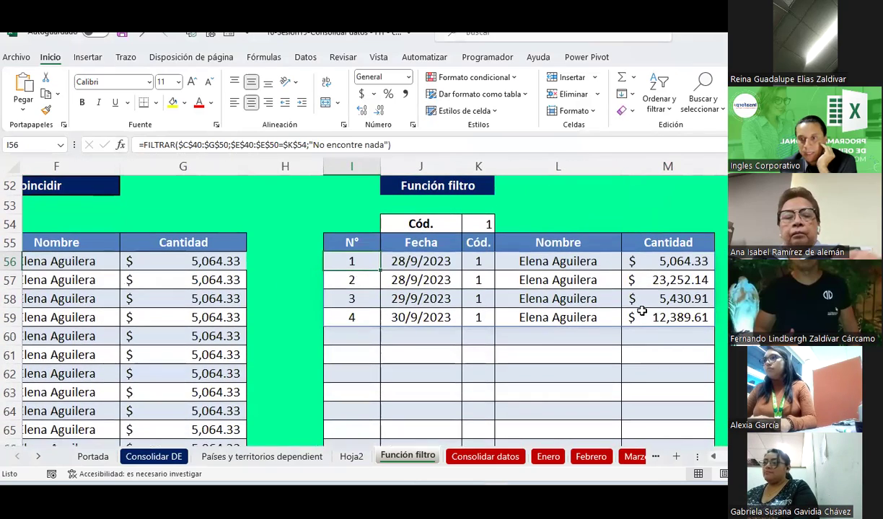
click(440, 261)
drag(450, 259, 451, 261)
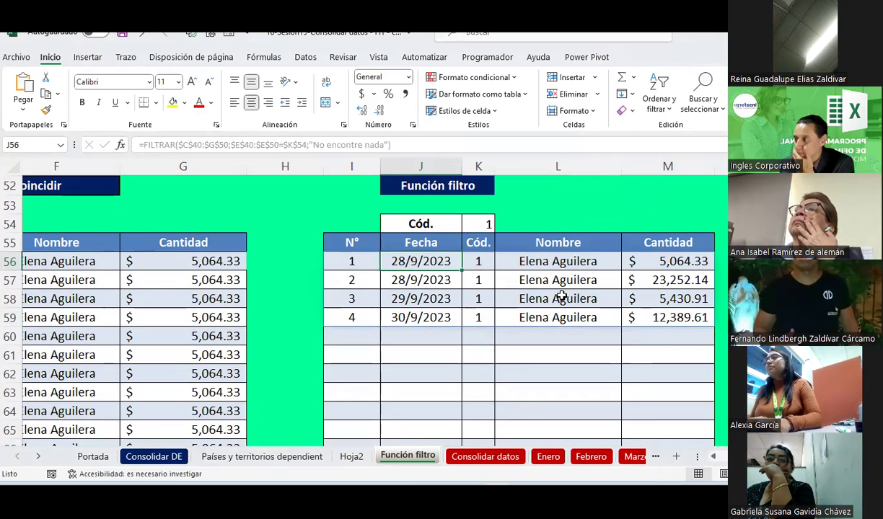
click(354, 262)
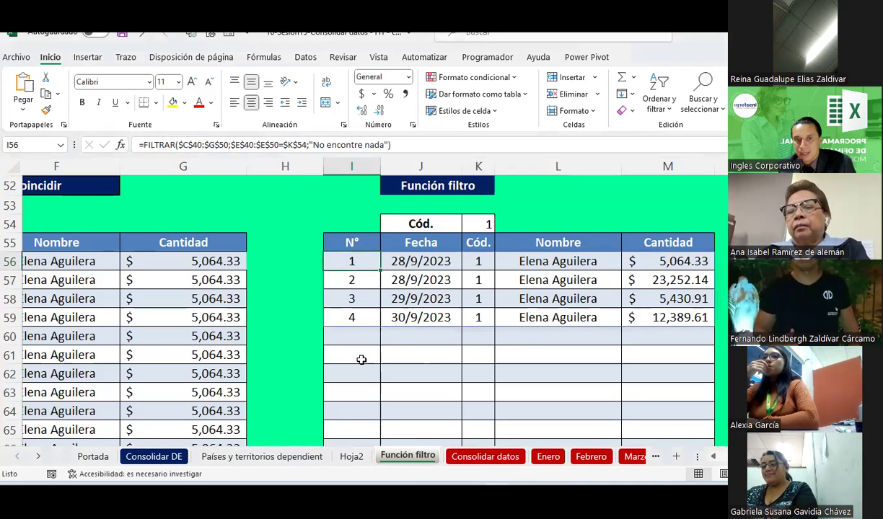
click(357, 356)
click(120, 145)
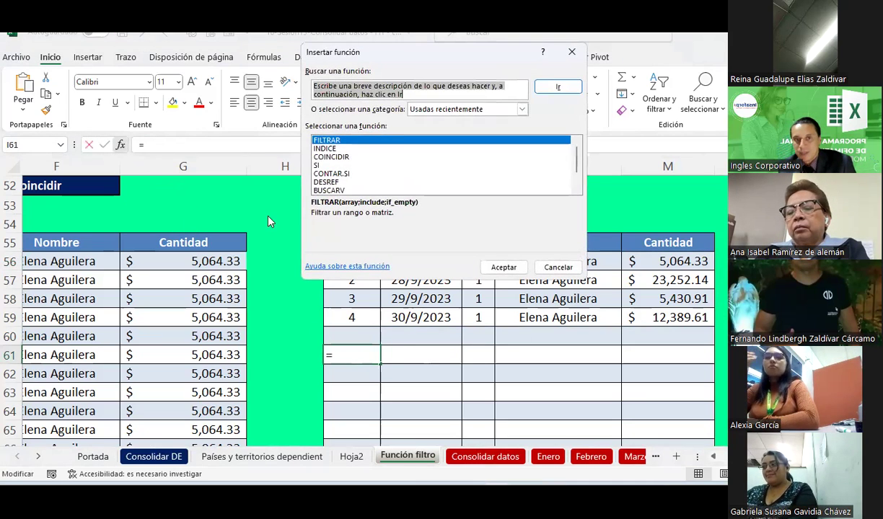
double_click(325, 140)
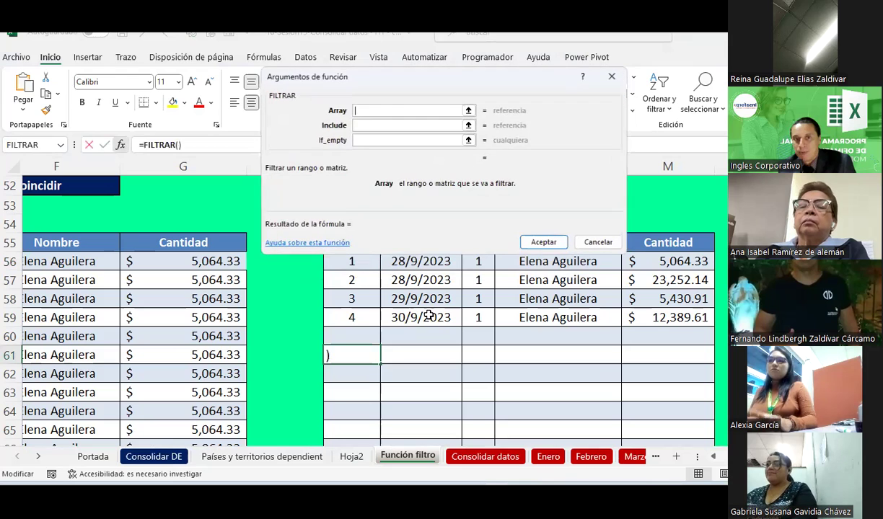
click(370, 125)
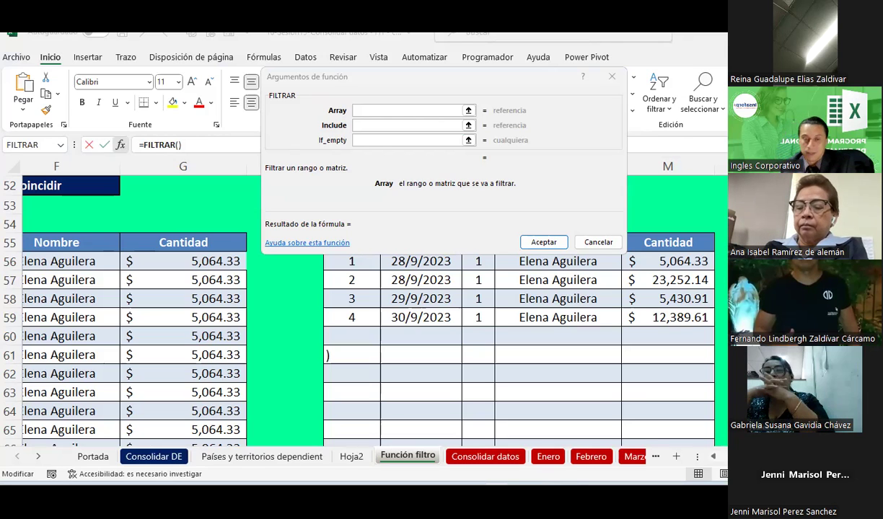
click(599, 242)
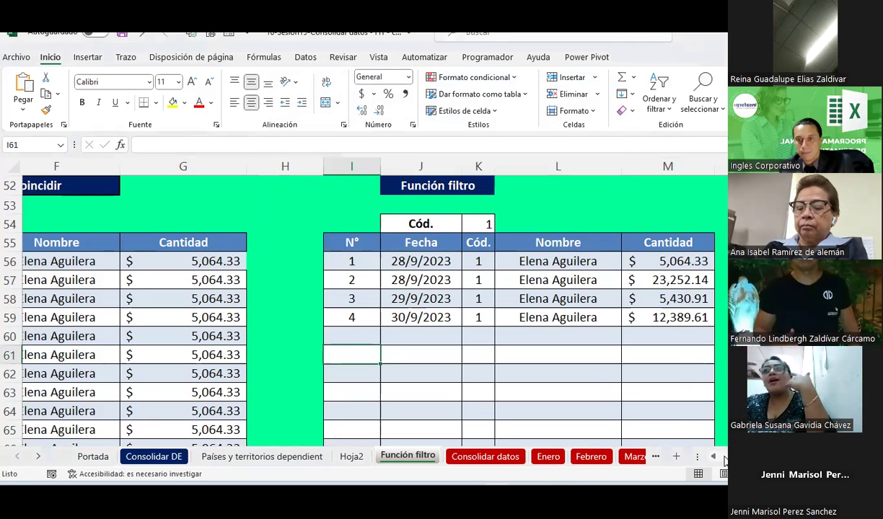
scroll(360, 310, left, 5)
click(239, 263)
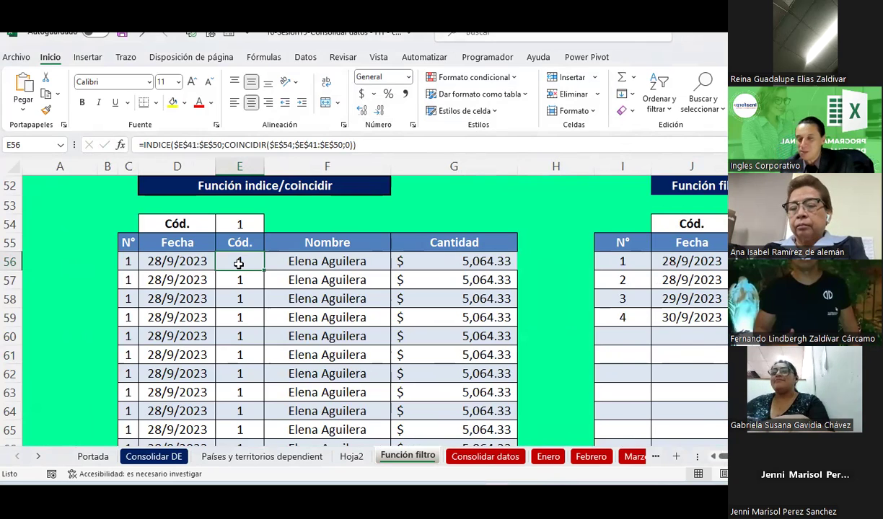
scroll(238, 263, up, 2)
scroll(238, 263, up, 2)
scroll(238, 264, down, 1)
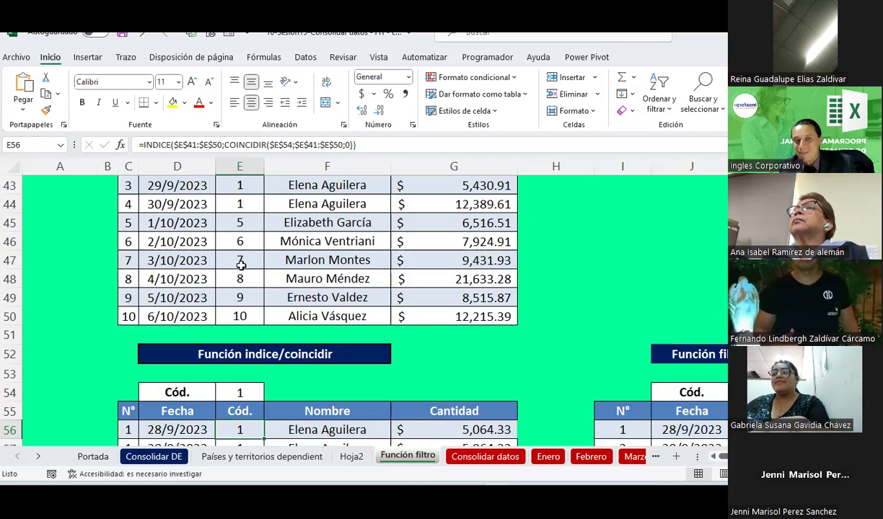
scroll(241, 265, up, 2)
drag(243, 261, 240, 422)
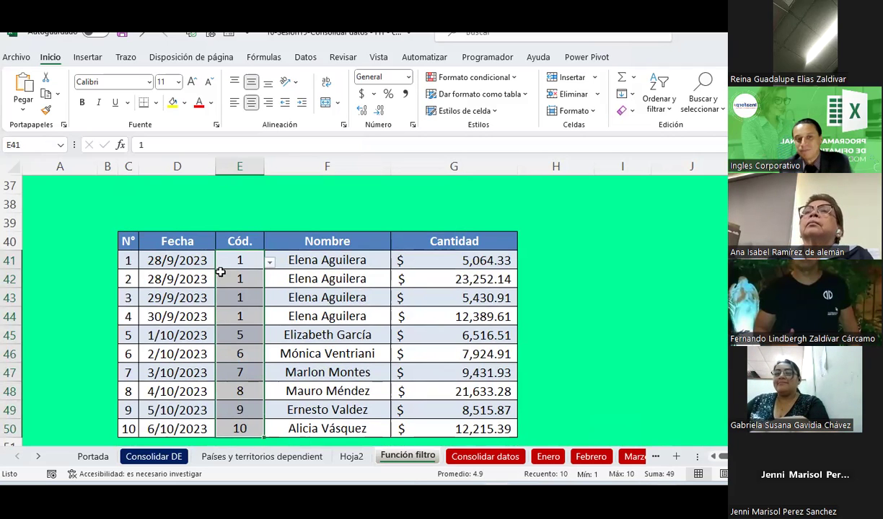
click(251, 283)
click(269, 281)
click(238, 302)
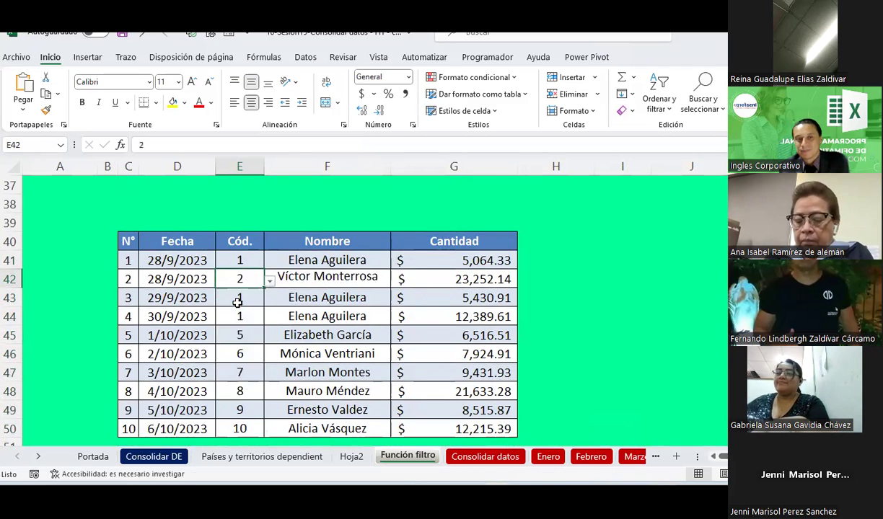
click(237, 302)
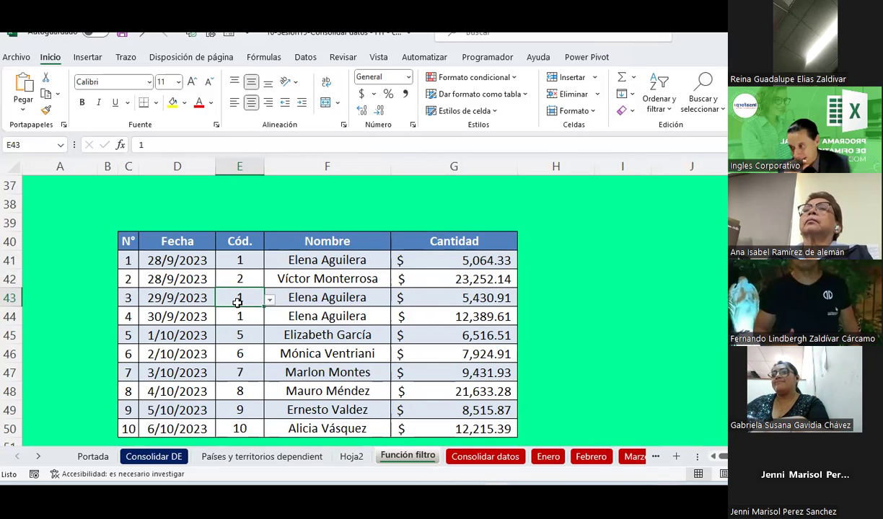
scroll(237, 302, down, 2)
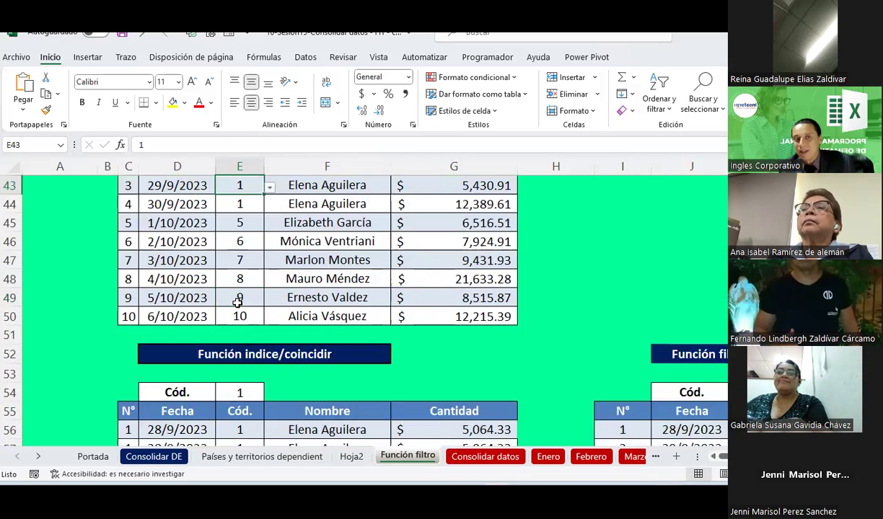
scroll(237, 302, down, 3)
click(198, 256)
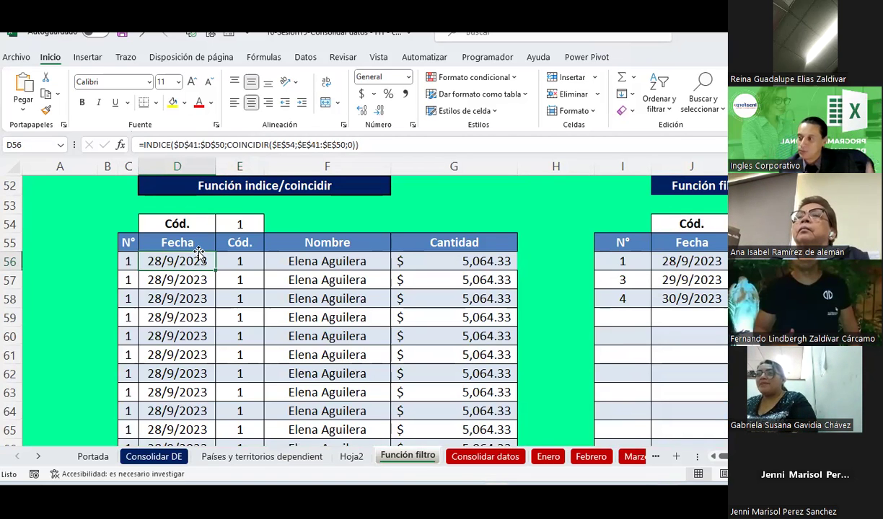
scroll(198, 253, up, 4)
click(235, 223)
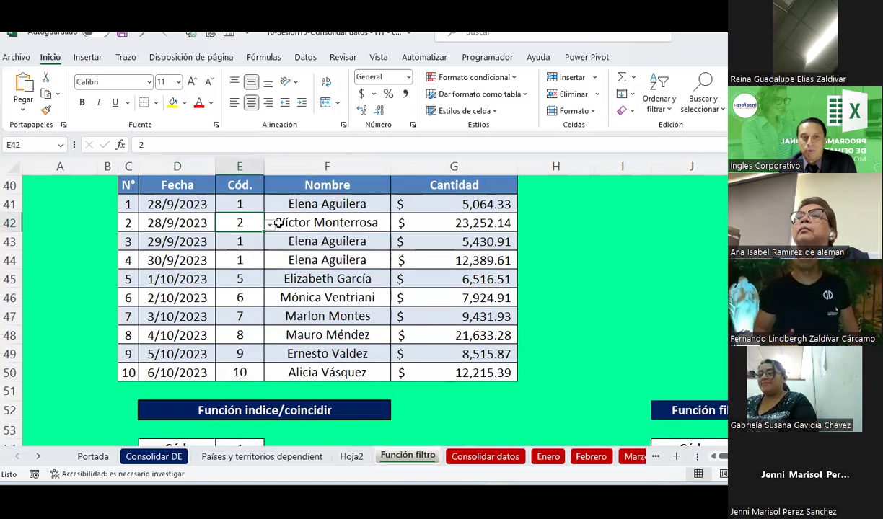
click(269, 225)
click(240, 228)
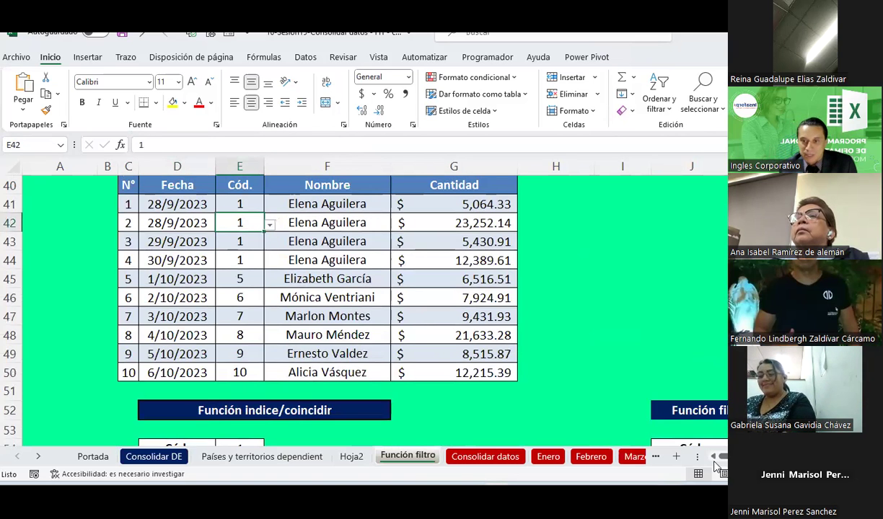
scroll(686, 332, right, 4)
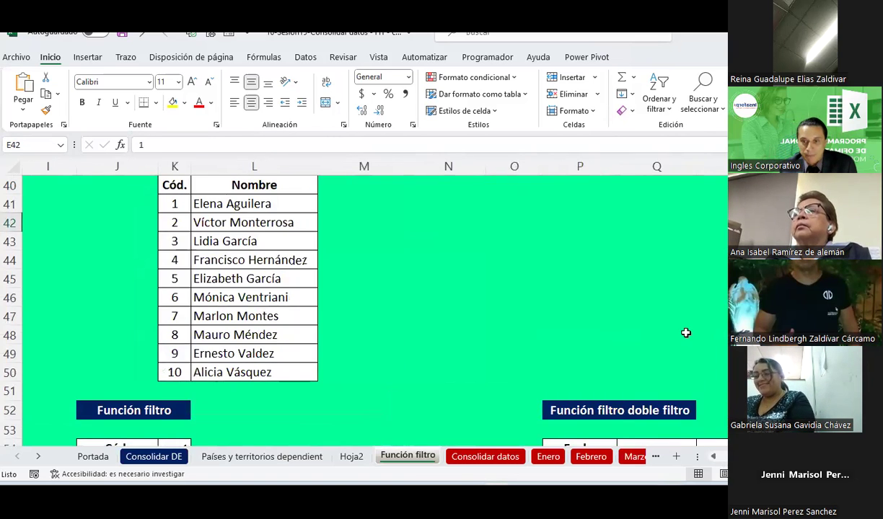
Select the empty Fecha criterion cell Q54 in the doble filtro table and show the Datos tools.
scroll(686, 333, down, 2)
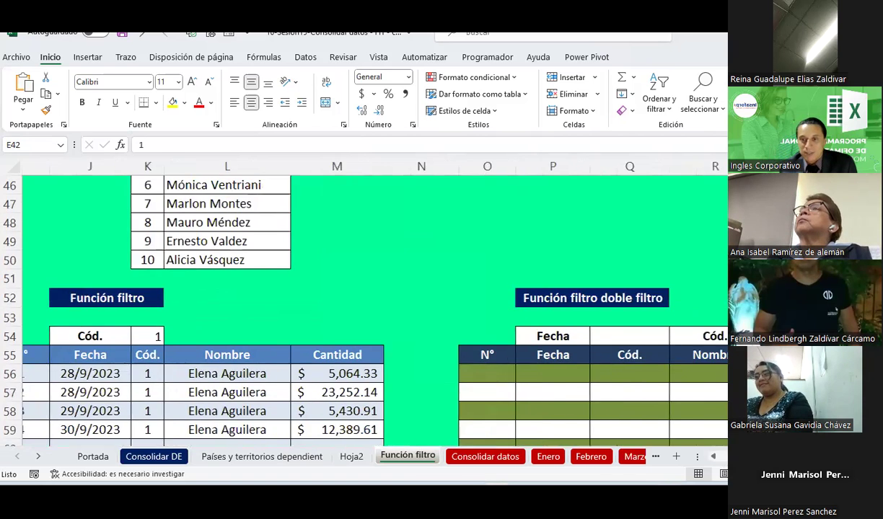
scroll(567, 370, right, 3)
scroll(567, 370, down, 1)
scroll(567, 370, down, 2)
scroll(566, 370, up, 1)
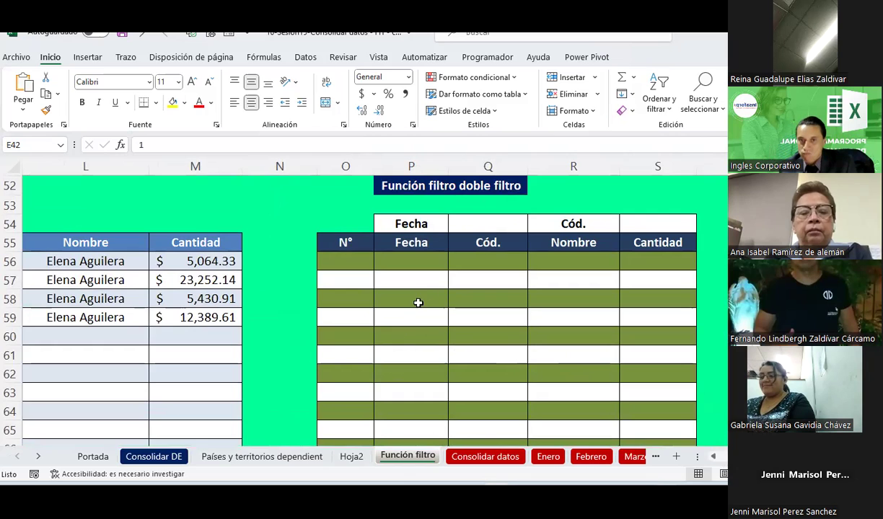
click(471, 223)
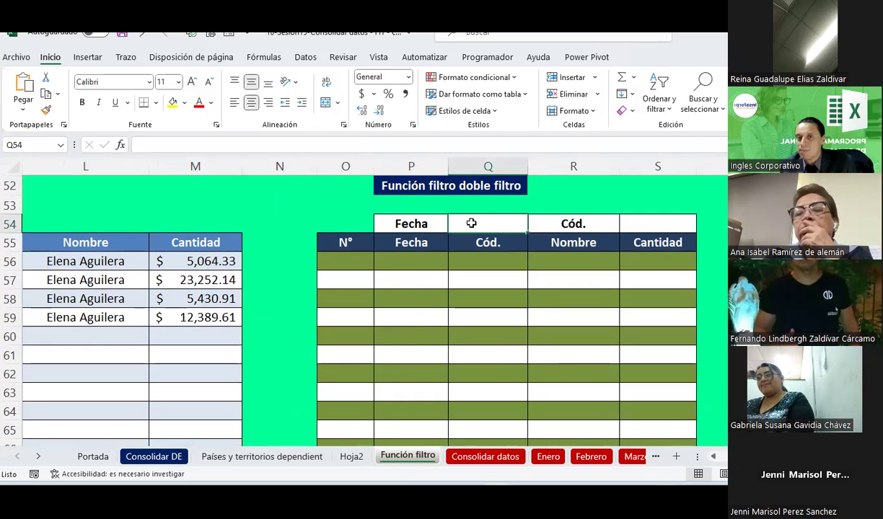
click(305, 58)
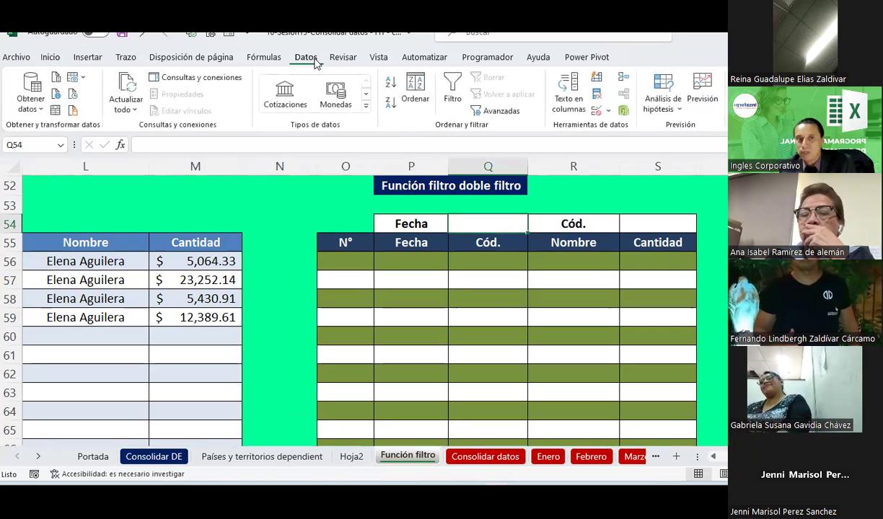
Give Q54 a List data validation with source $D$41:$D$50.
click(608, 110)
click(619, 129)
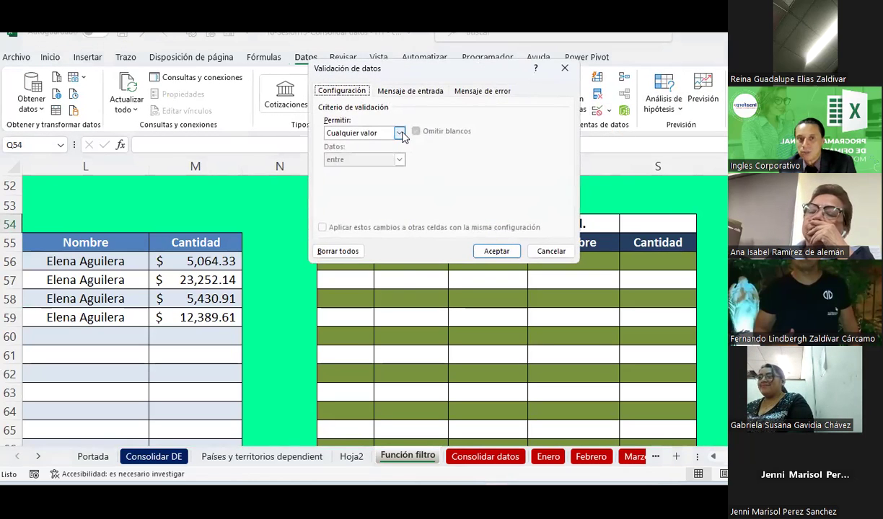
click(399, 133)
click(357, 171)
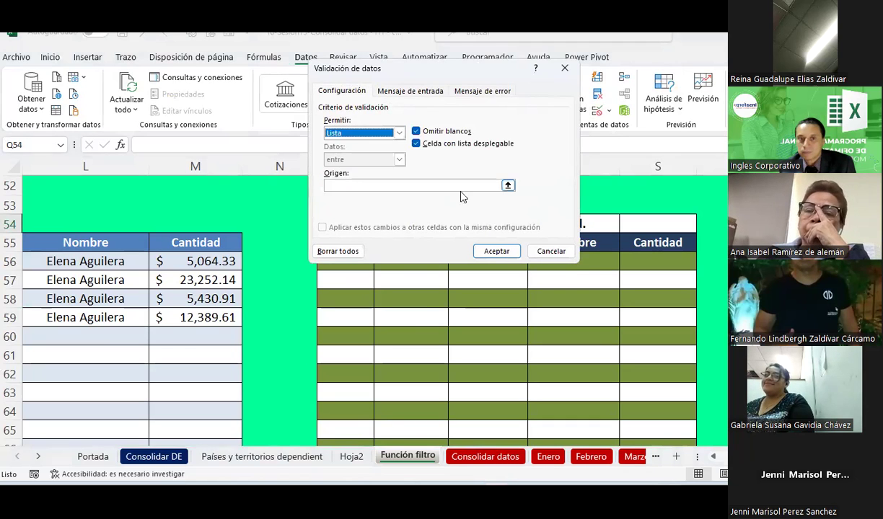
click(508, 185)
scroll(287, 311, up, 1)
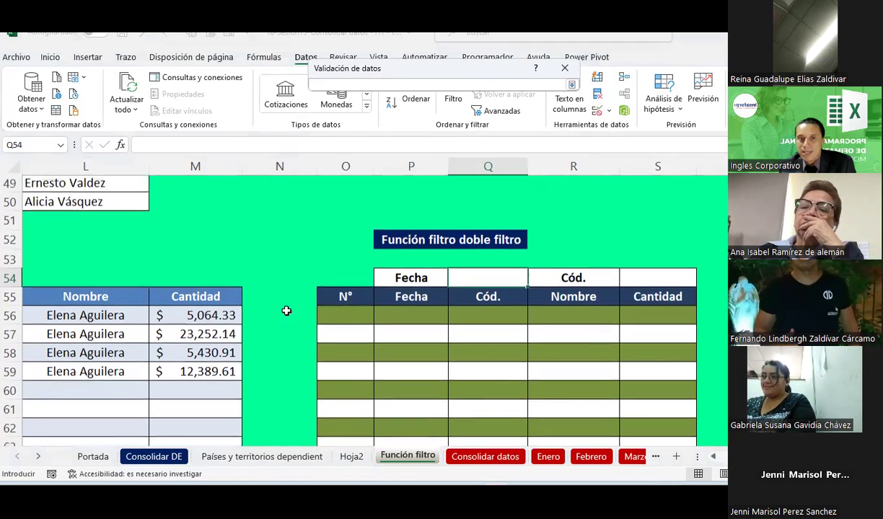
scroll(361, 311, left, 2)
scroll(361, 310, left, 5)
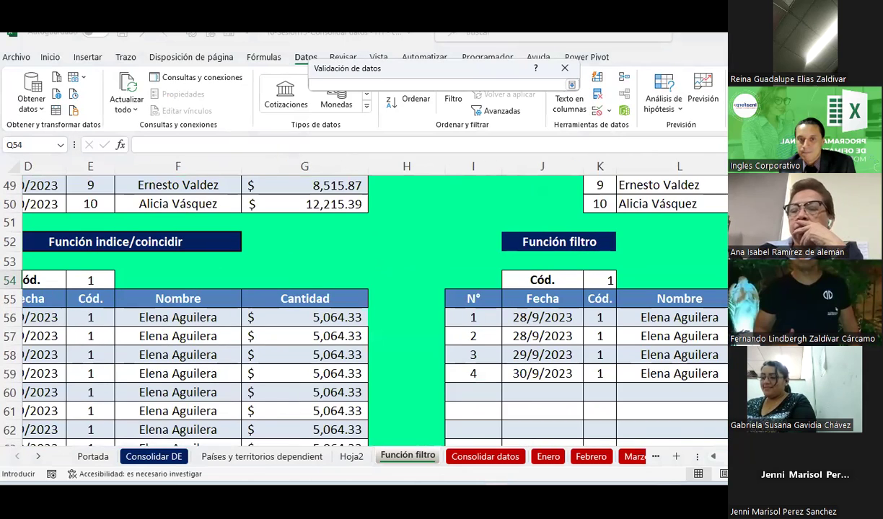
scroll(238, 346, left, 3)
scroll(231, 310, up, 1)
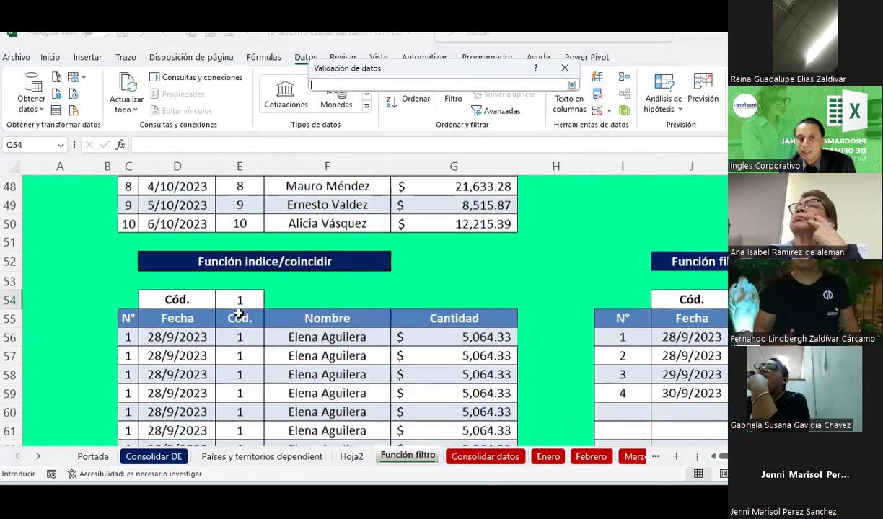
scroll(209, 245, up, 2)
drag(175, 204, 168, 369)
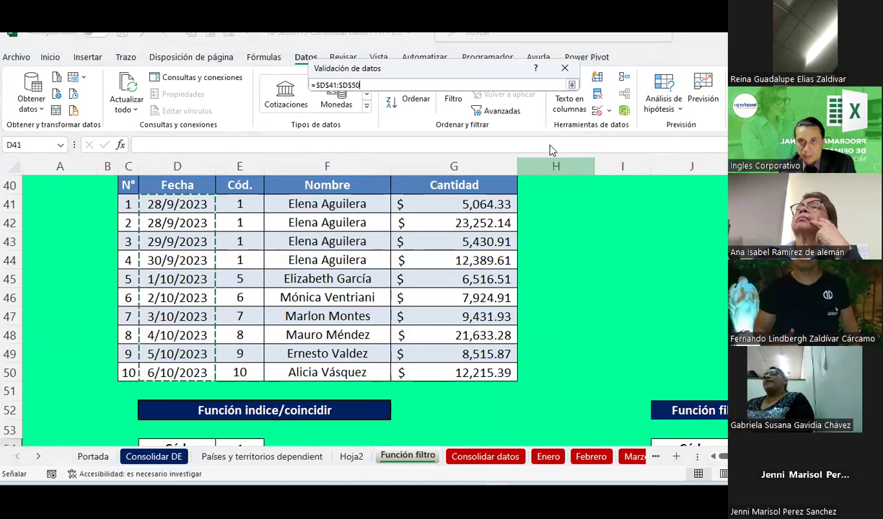
click(571, 86)
click(491, 251)
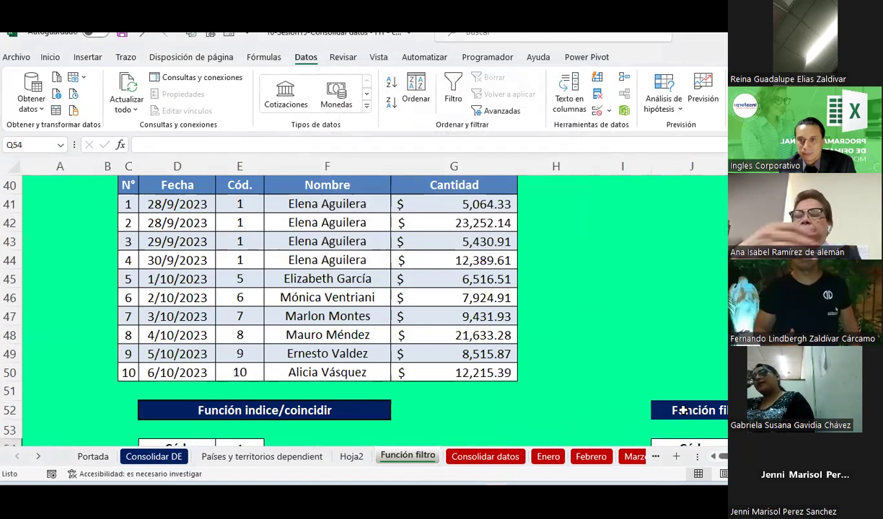
Choose 28/9/2023 from Q54's dropdown and move to the code cell.
scroll(716, 318, down, 3)
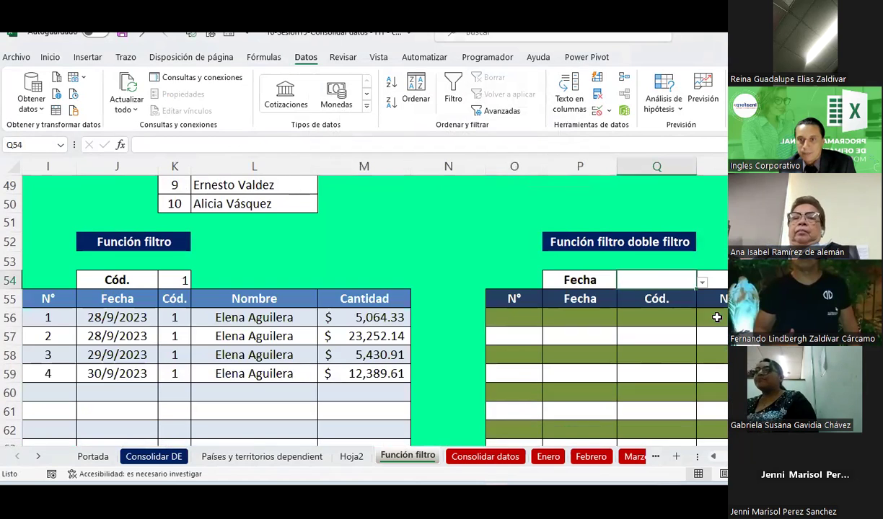
click(704, 283)
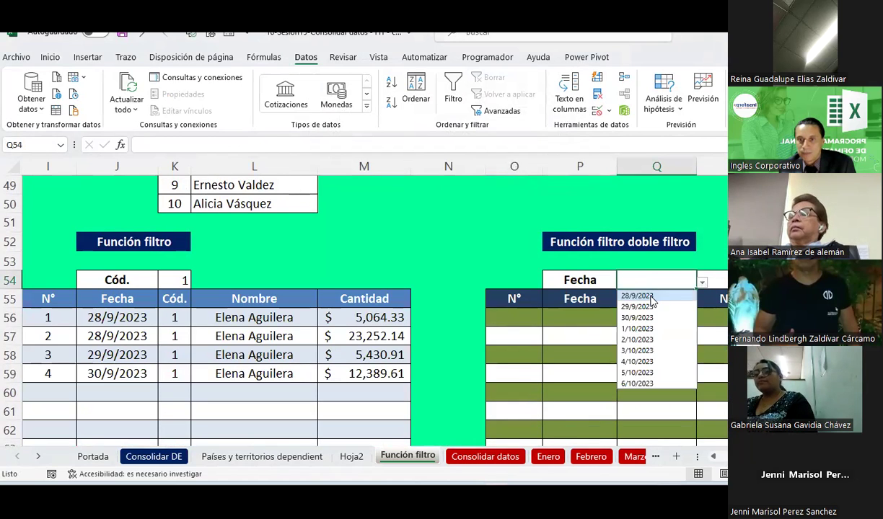
click(637, 296)
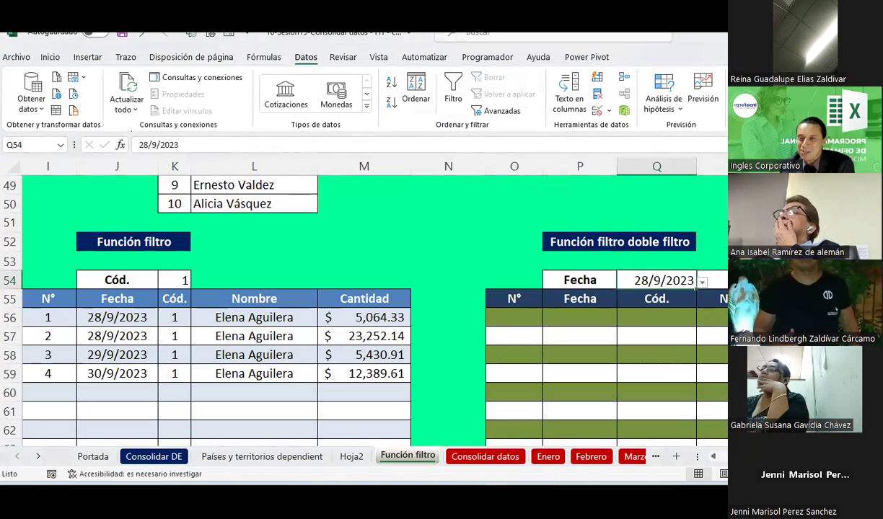
key(Right)
key(Right)
scroll(577, 299, right, 1)
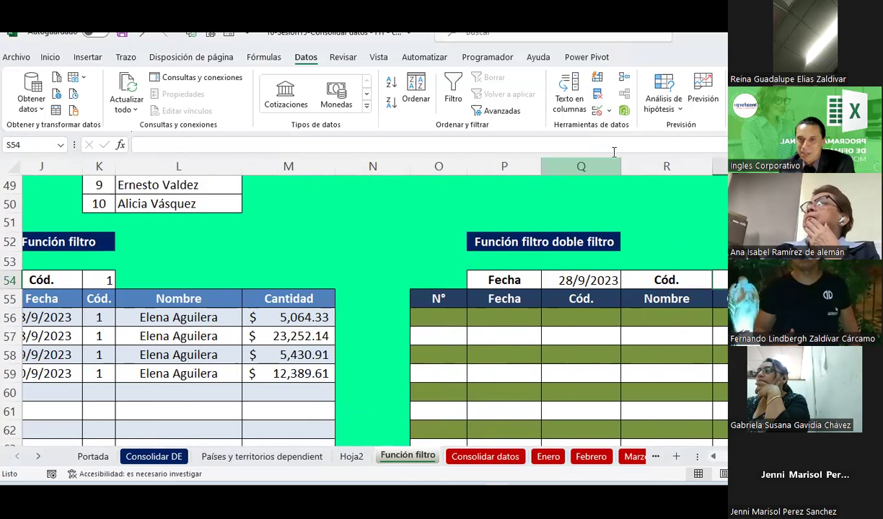
Give S54 a List validation sourced from codes $K$41:$K$50 and open its dropdown.
click(609, 112)
click(638, 129)
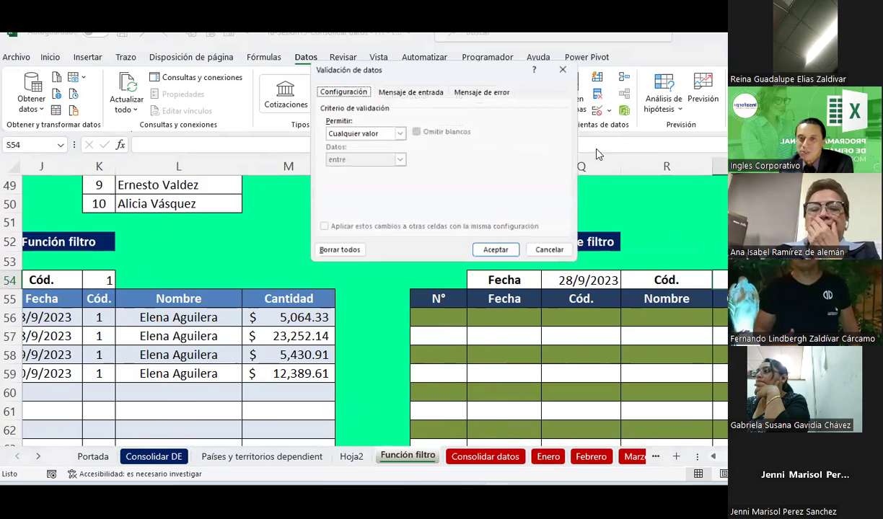
click(397, 134)
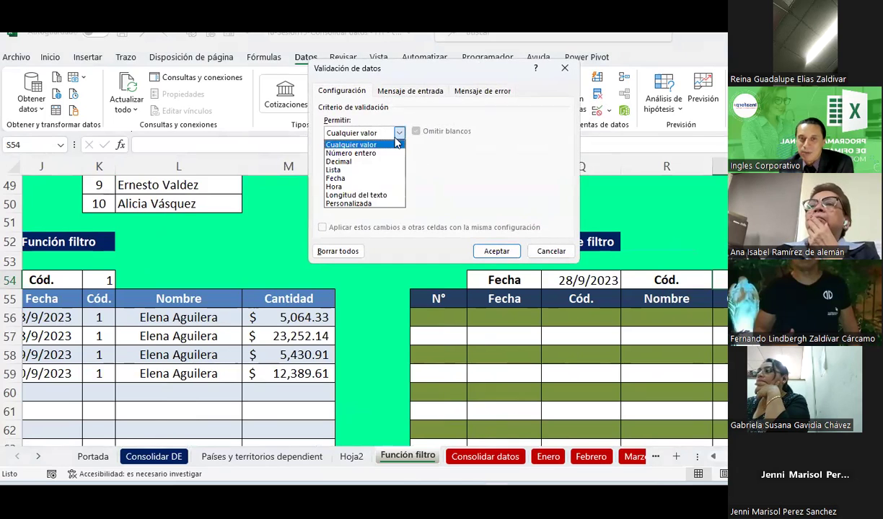
click(337, 170)
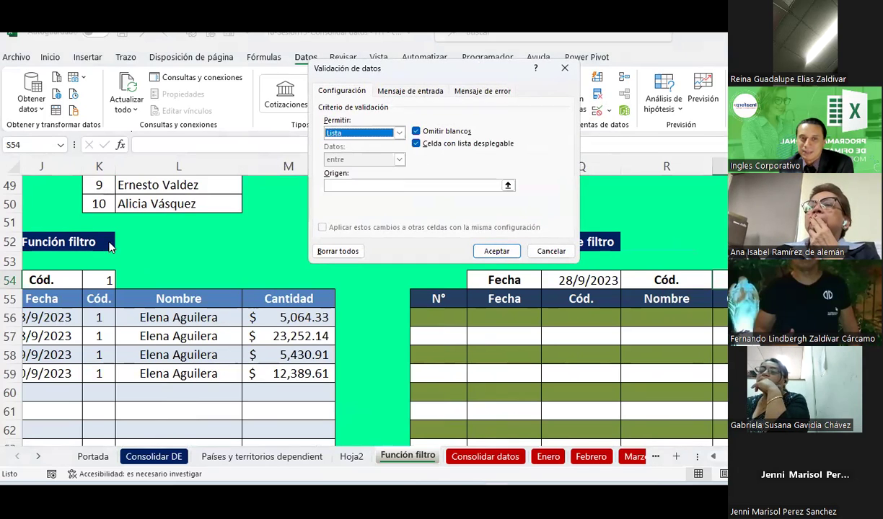
click(508, 185)
scroll(65, 309, up, 2)
scroll(67, 308, up, 1)
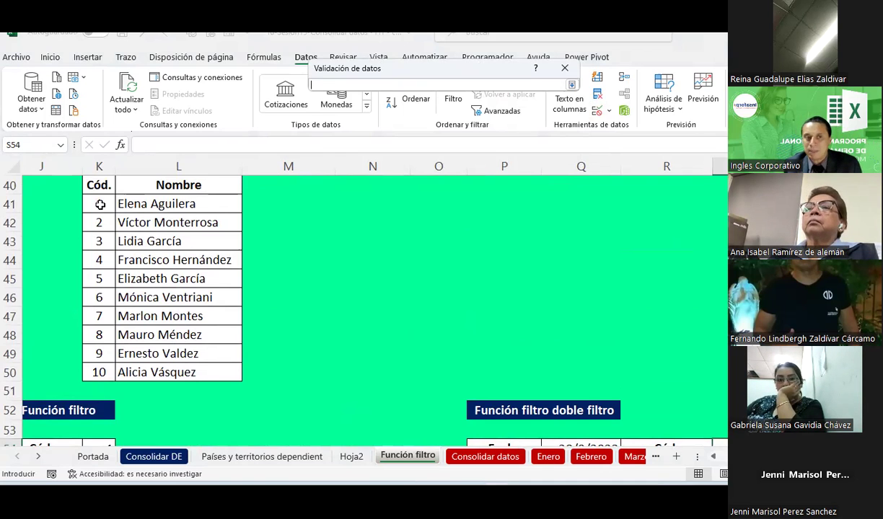
drag(101, 205, 102, 366)
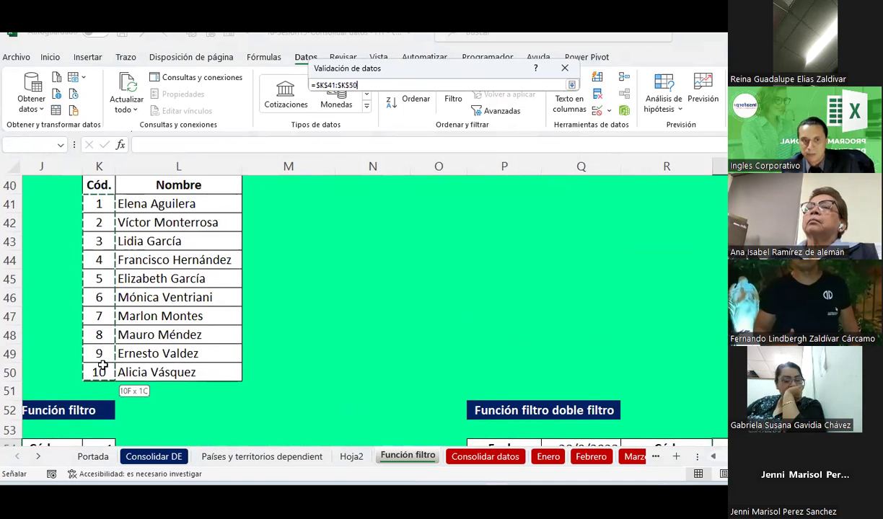
click(571, 84)
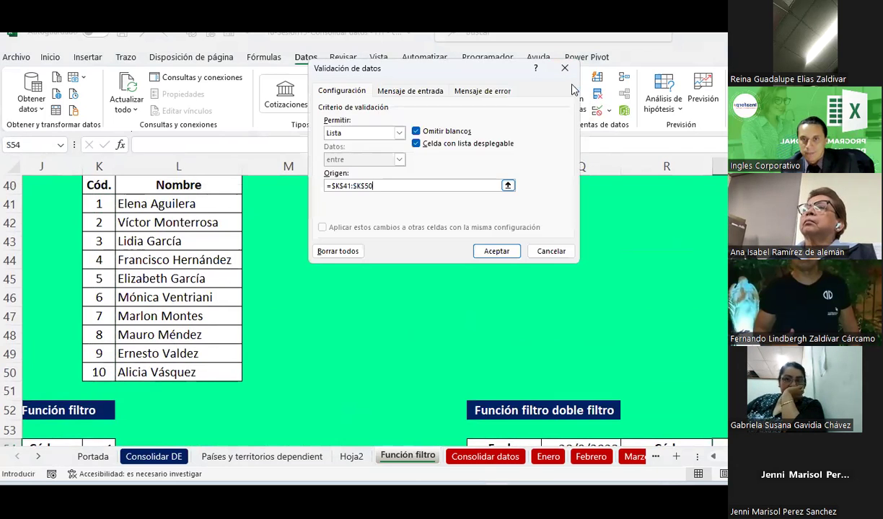
click(496, 251)
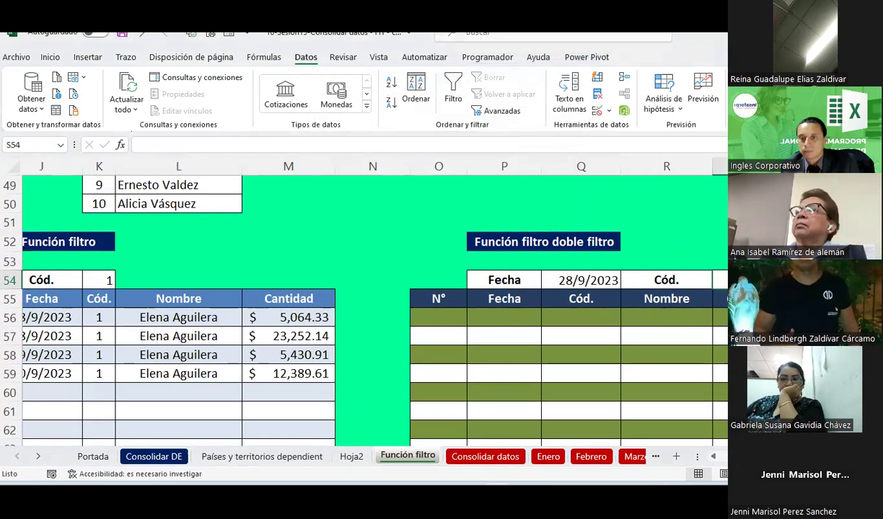
key(alt+Down)
Pick code 1 for S54 and check the date in Q54.
key(Return)
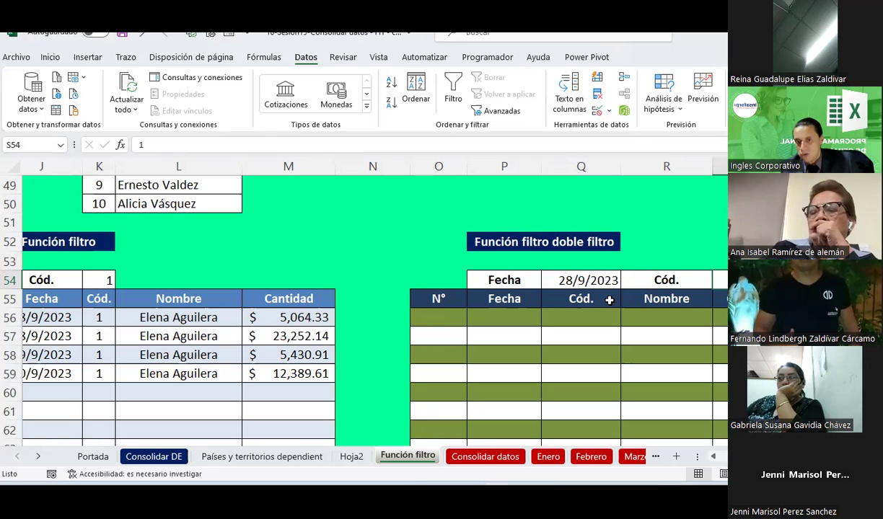
click(581, 278)
key(Right)
key(Right)
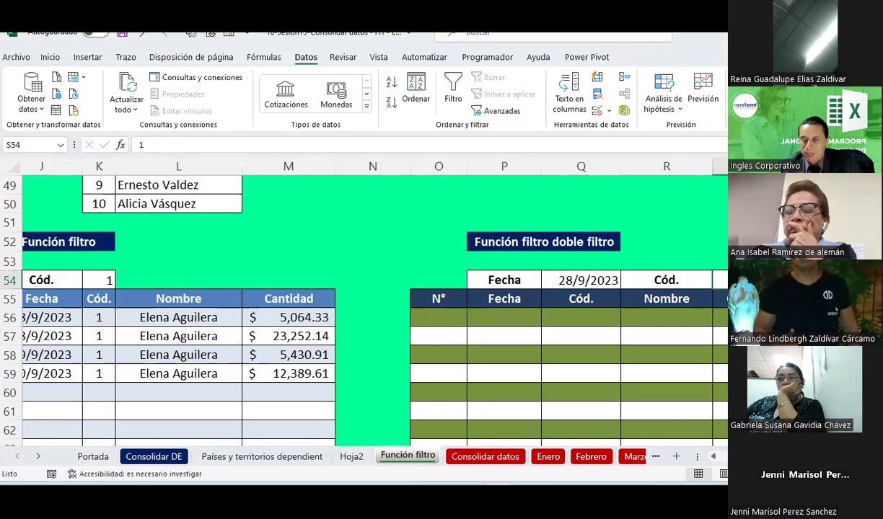
Insert a FILTRAR function in O56 with its array set to $C$40:$G$50.
click(448, 318)
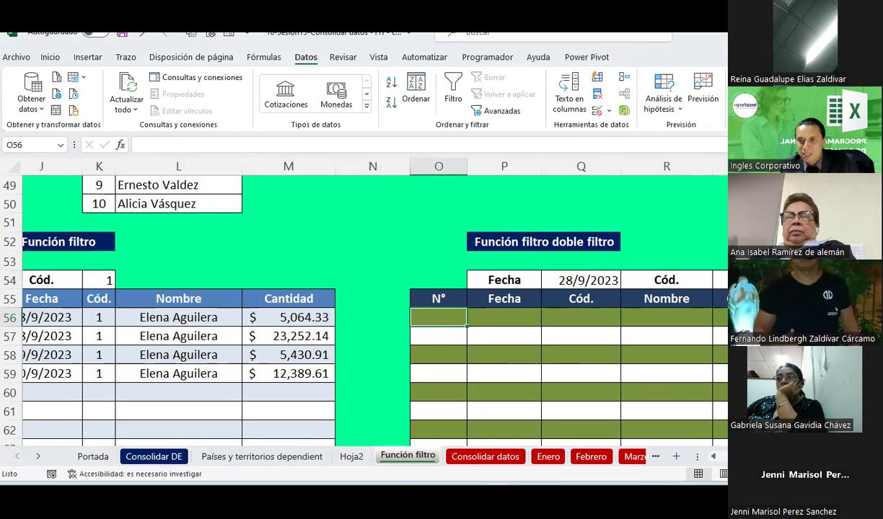
scroll(356, 288, left, 3)
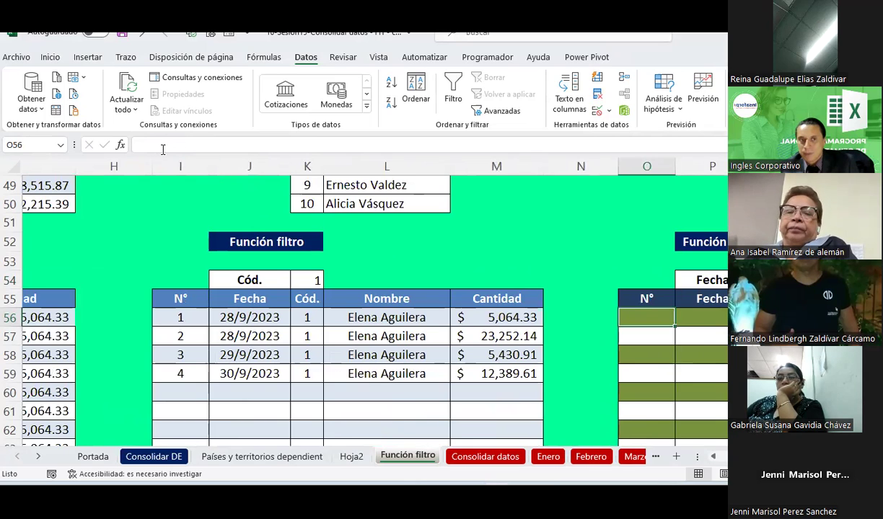
click(120, 145)
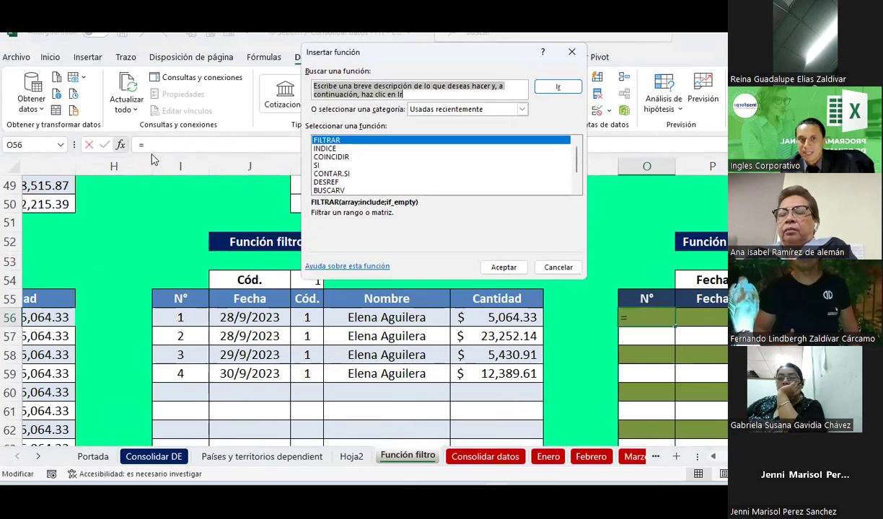
double_click(320, 142)
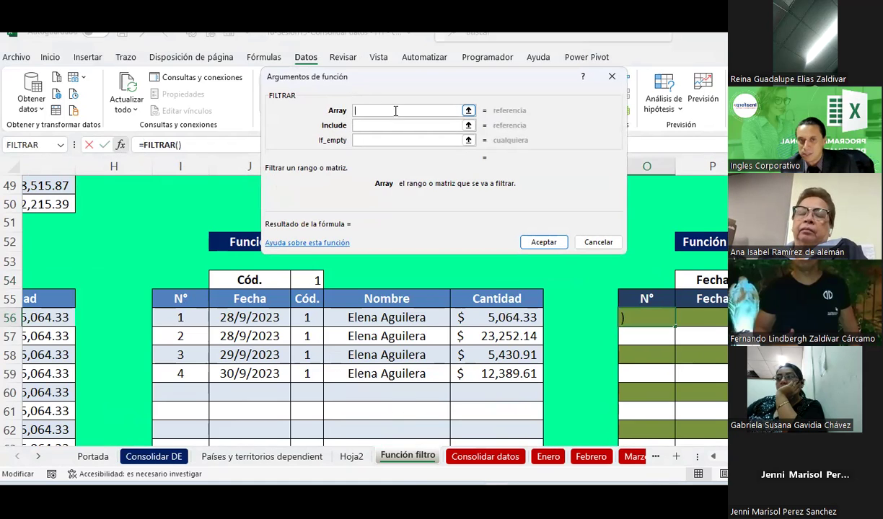
click(468, 111)
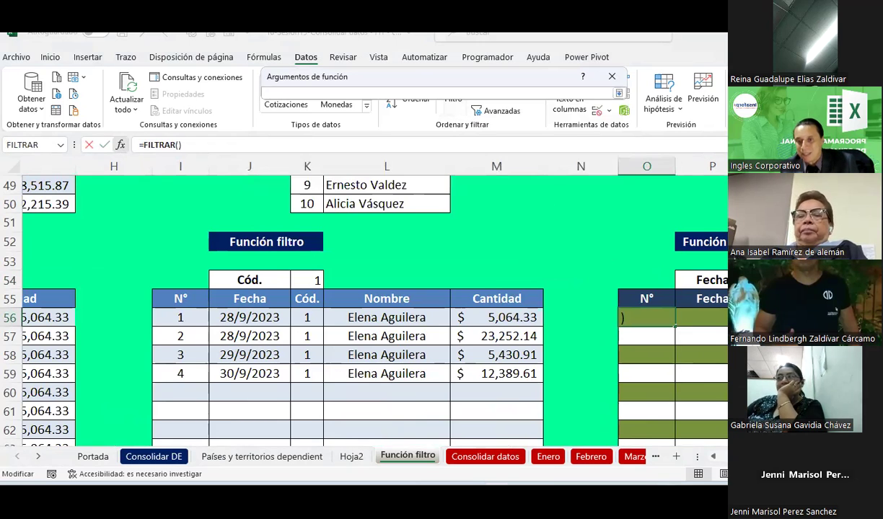
scroll(314, 322, left, 3)
scroll(314, 322, up, 1)
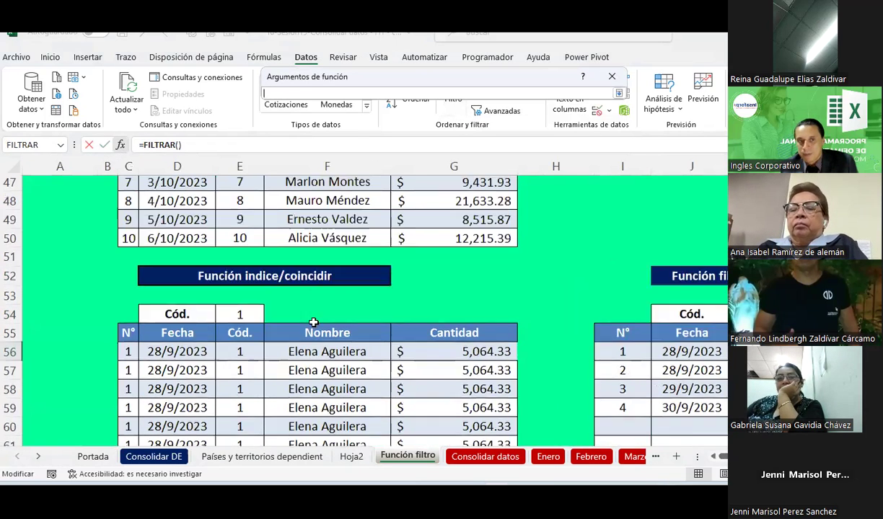
scroll(314, 322, up, 3)
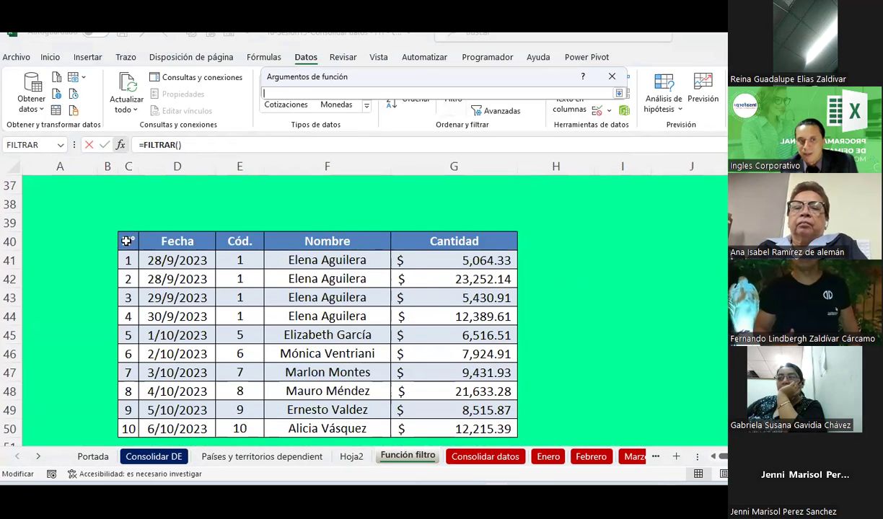
drag(126, 241, 446, 427)
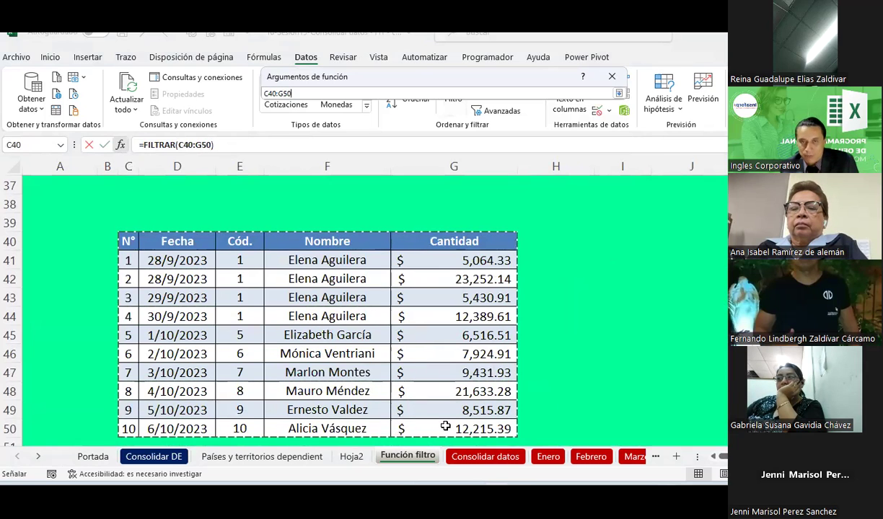
key(F4)
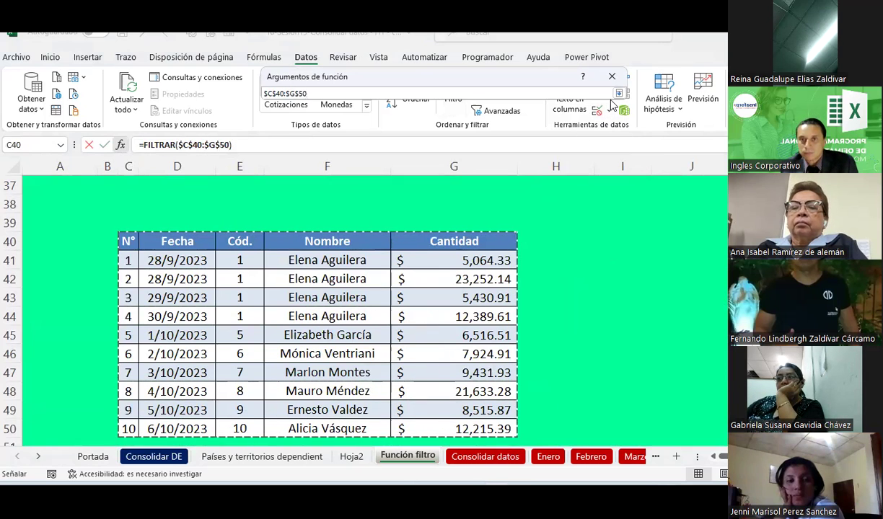
click(618, 93)
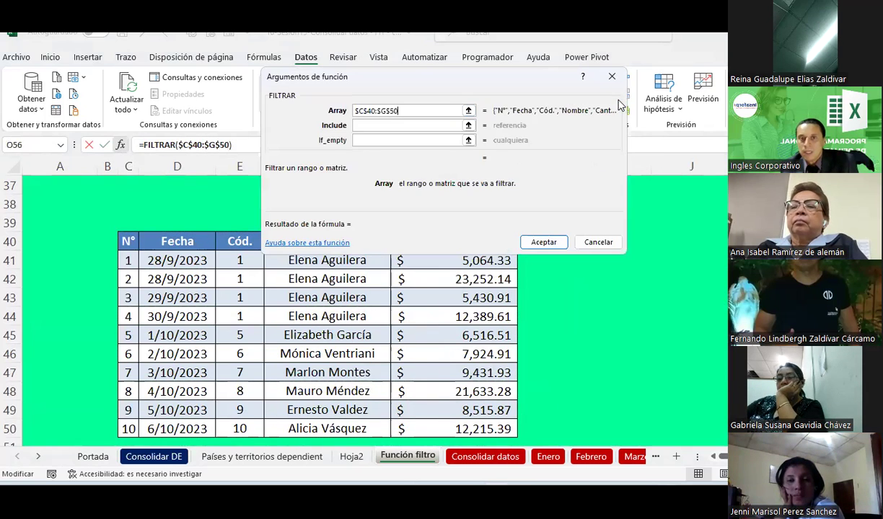
click(392, 125)
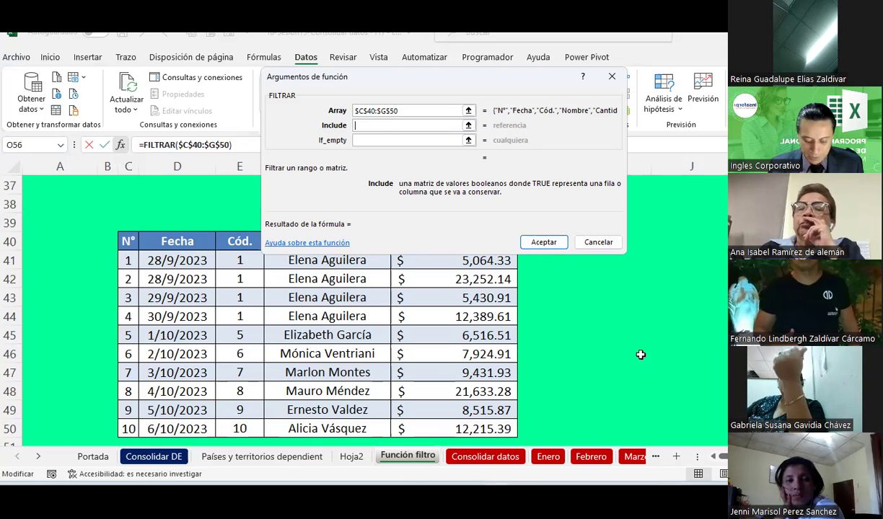
Enter the Include condition ($D$40:$D$50=$Q$54)* matching the Fecha column to Q54.
text(()
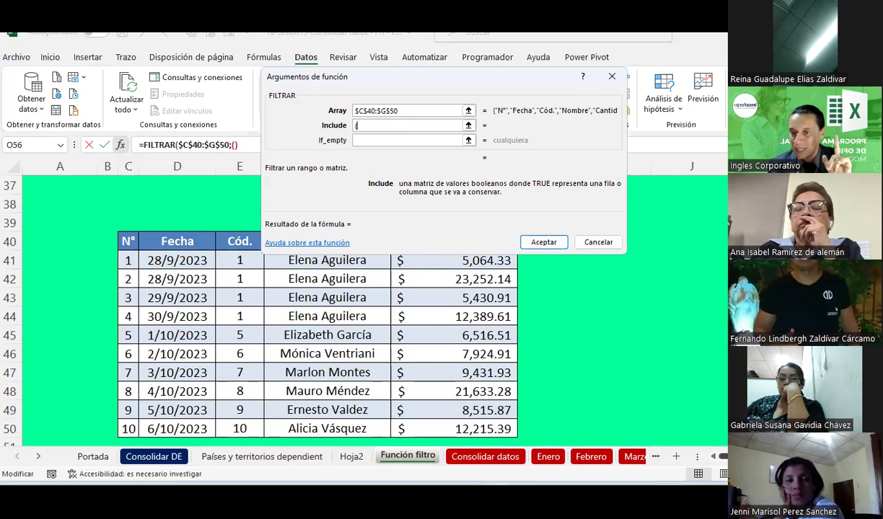
scroll(715, 322, right, 3)
scroll(715, 322, down, 3)
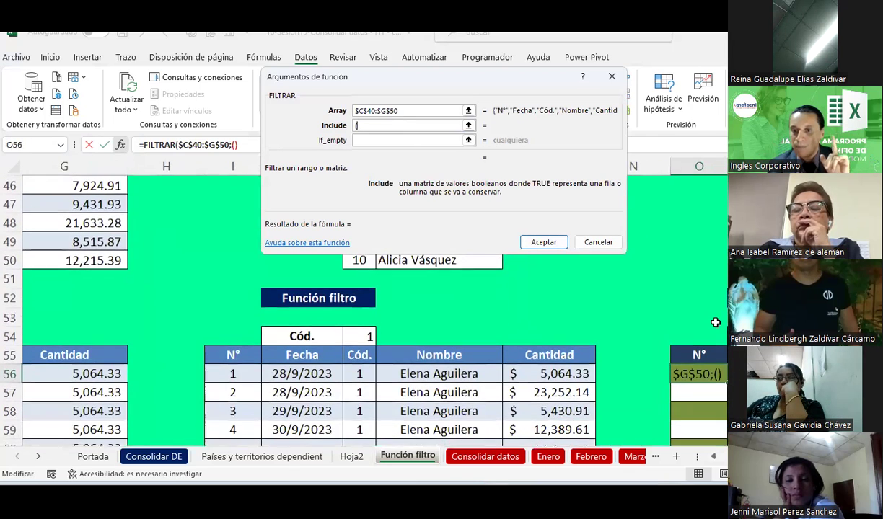
scroll(715, 322, left, 3)
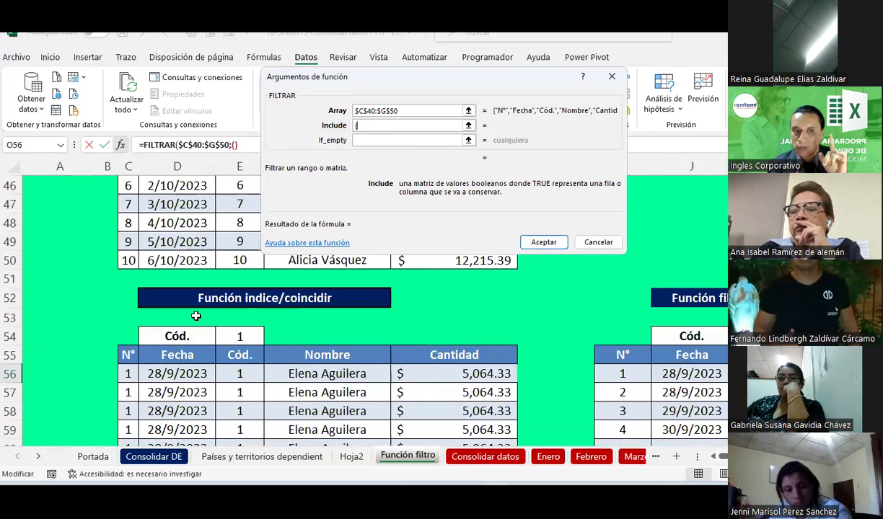
scroll(195, 316, up, 2)
click(177, 189)
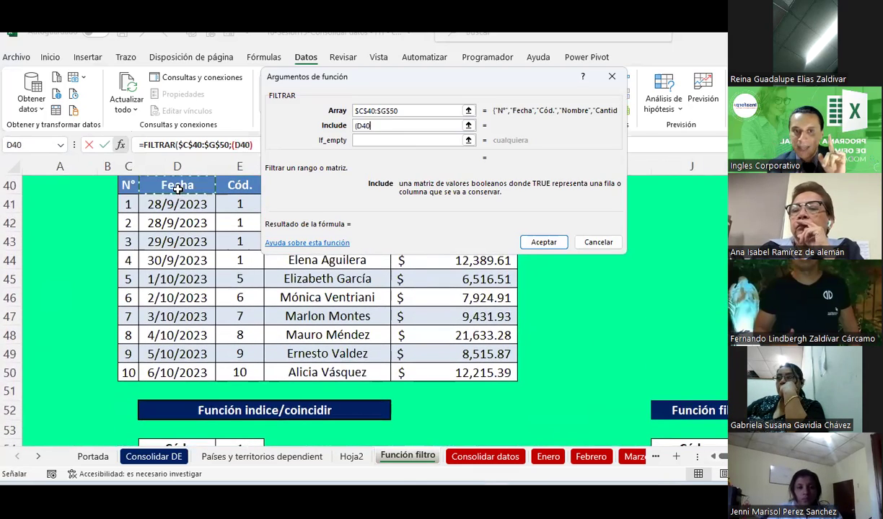
drag(178, 189, 173, 372)
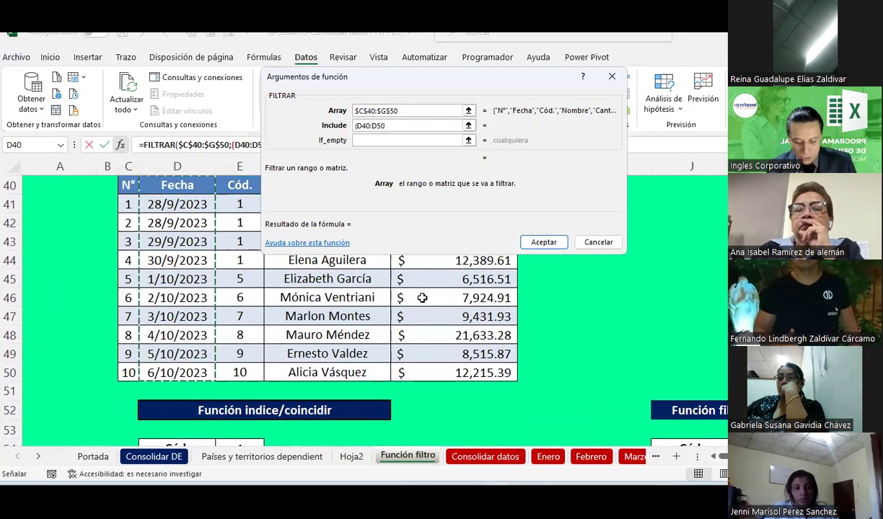
key(F4)
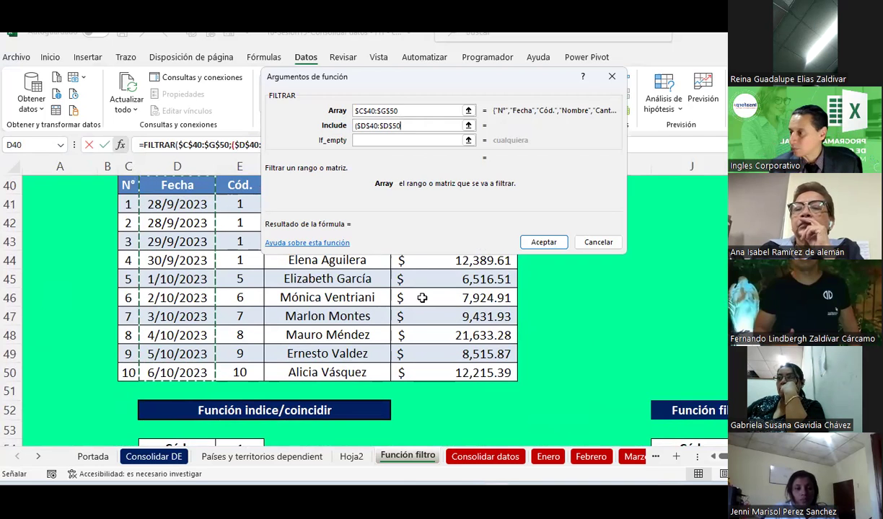
text(=)
scroll(673, 301, down, 2)
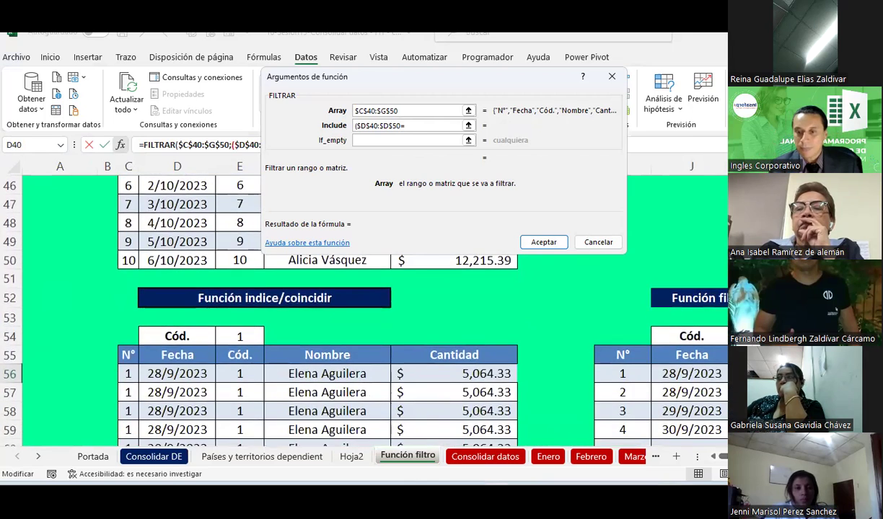
scroll(647, 308, right, 3)
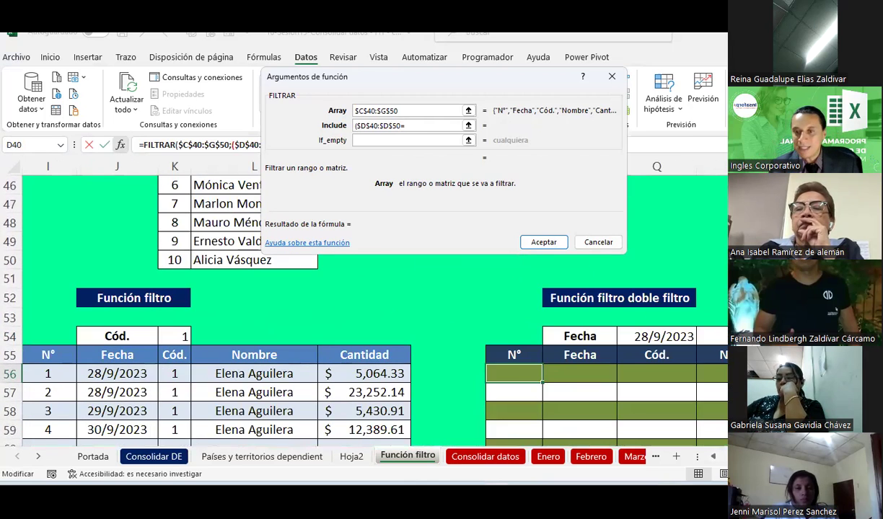
click(653, 335)
key(F4)
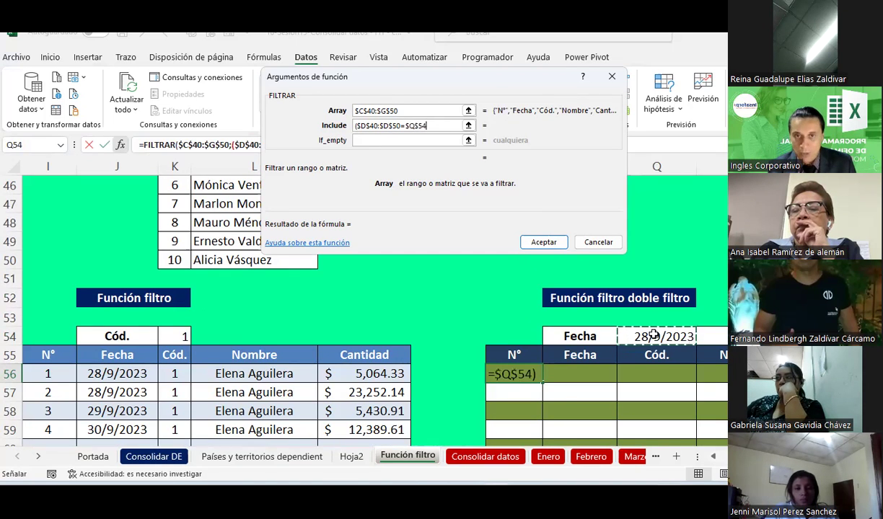
text())
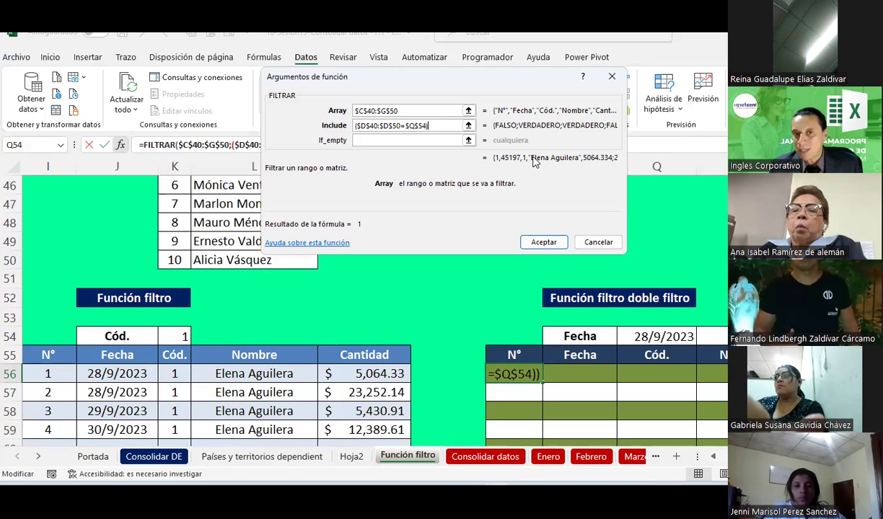
text(*)
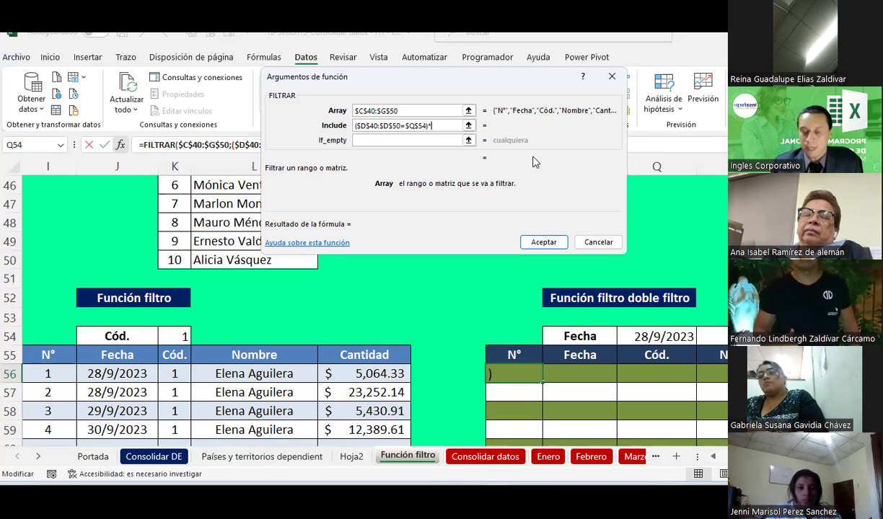
Start the second condition with the absolute code range $E$41:$E$50.
text(()
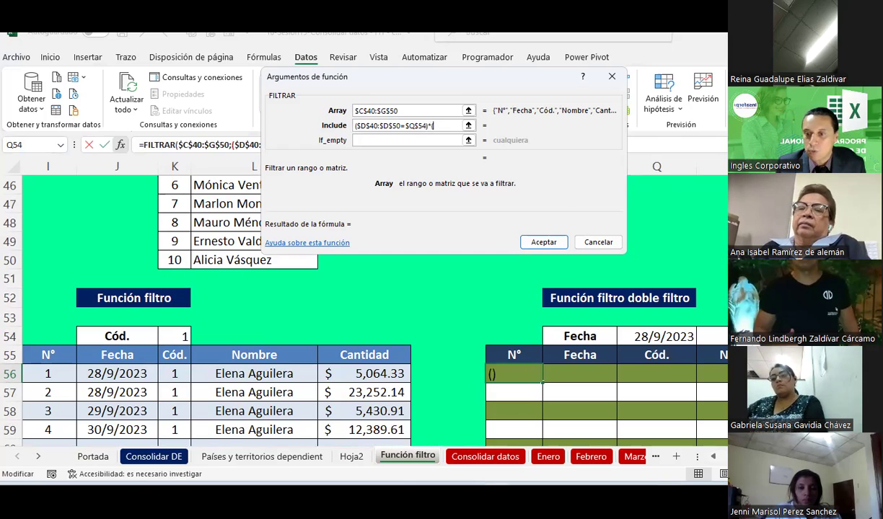
scroll(524, 418, left, 1)
scroll(524, 419, left, 5)
scroll(523, 418, left, 2)
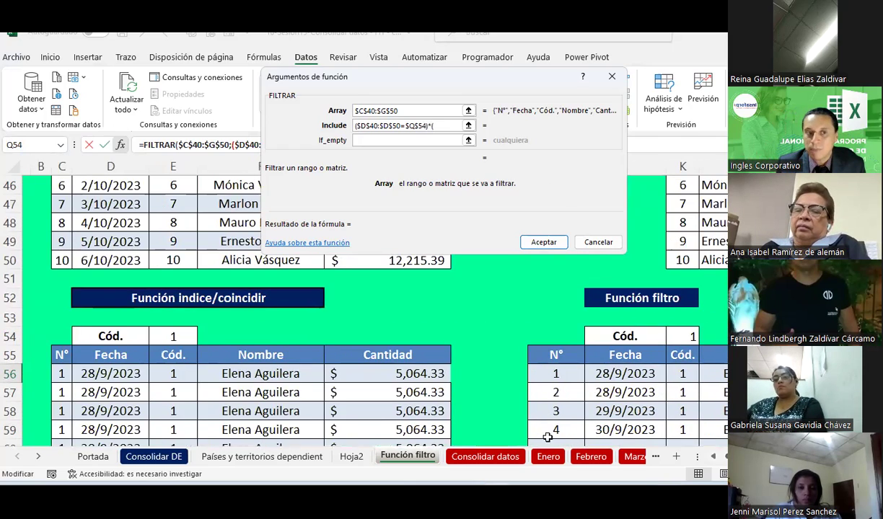
scroll(233, 296, up, 2)
scroll(232, 296, up, 2)
scroll(233, 296, up, 1)
drag(175, 258, 173, 429)
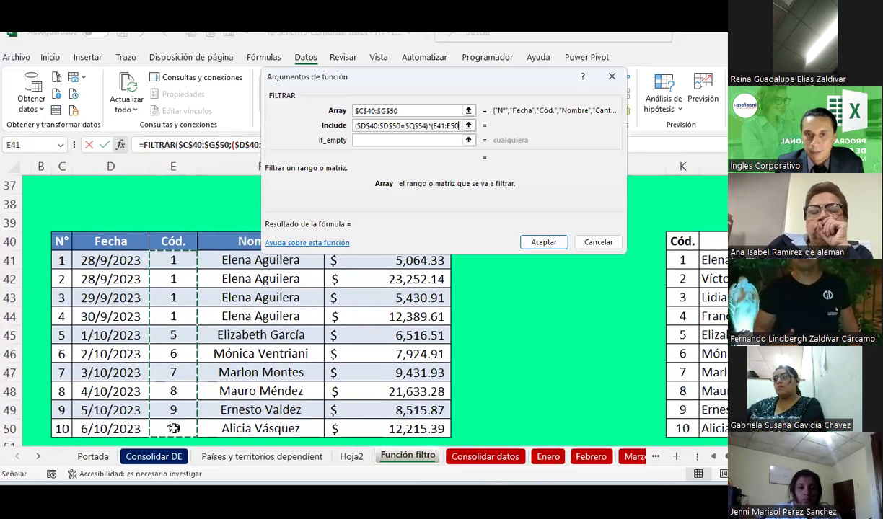
key(F4)
Compare the codes to $S$54 and set If_empty to 'No lo encontre'.
text(=)
scroll(639, 333, down, 2)
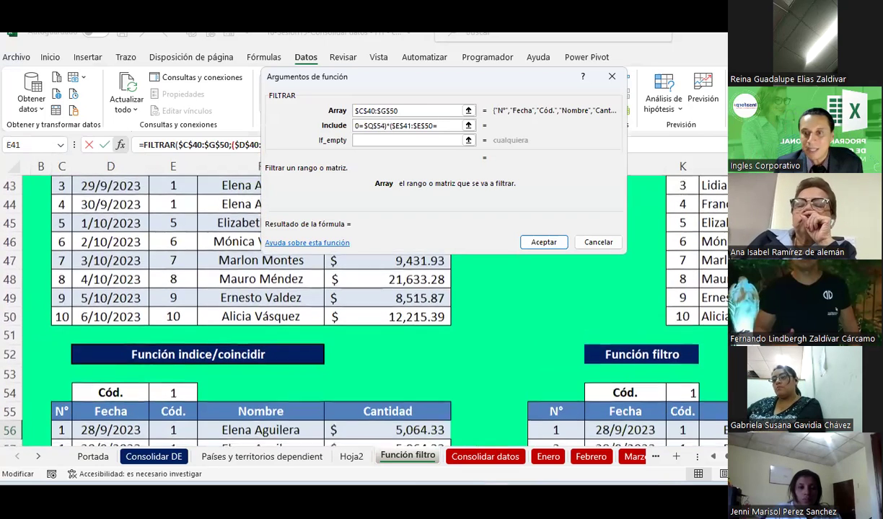
scroll(639, 333, right, 1)
scroll(638, 333, right, 3)
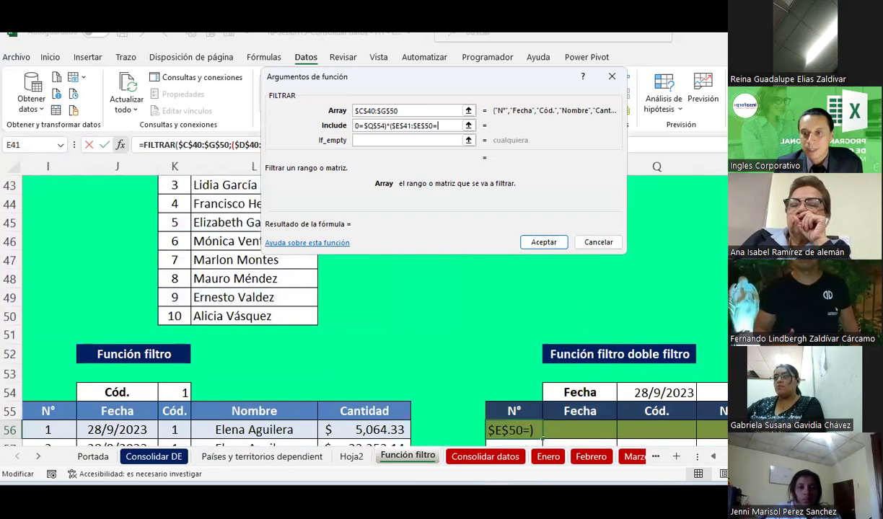
click(794, 392)
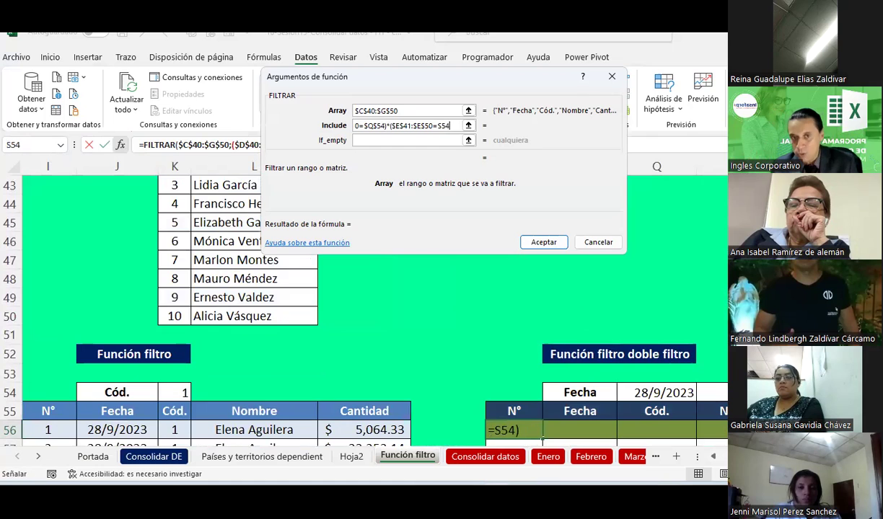
key(F4)
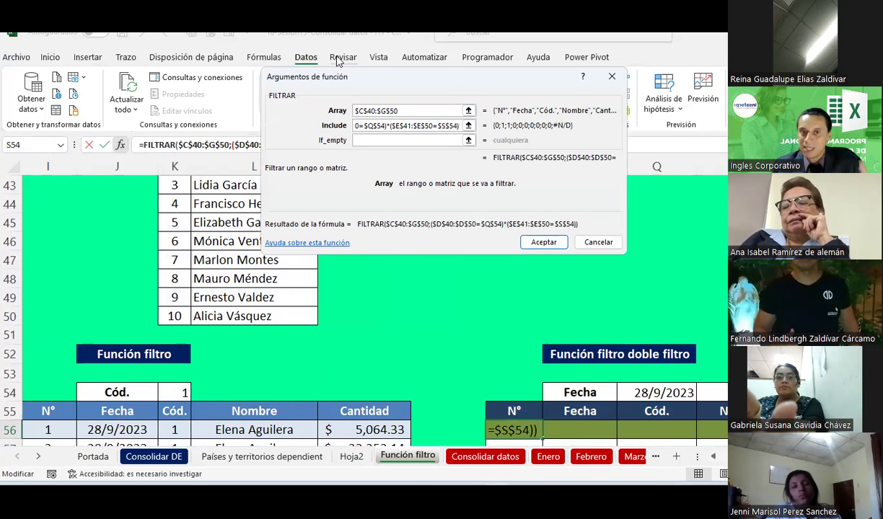
click(418, 140)
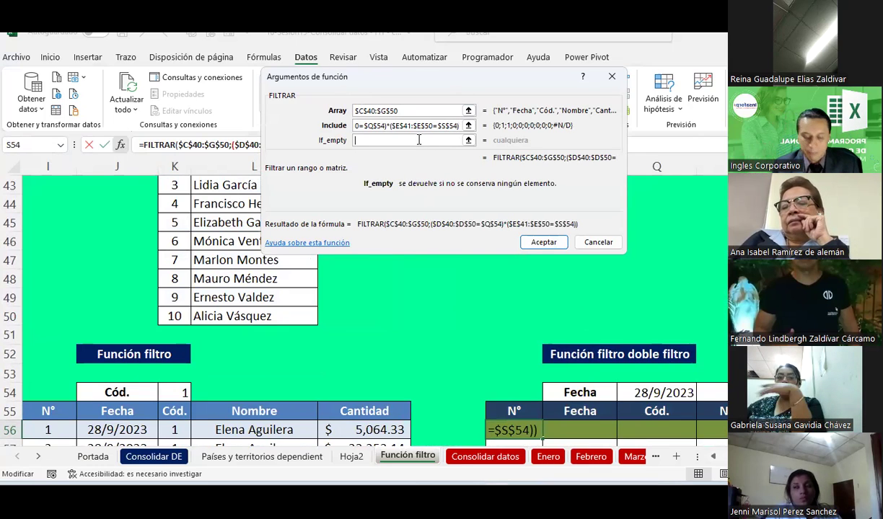
text(No lo encontre)
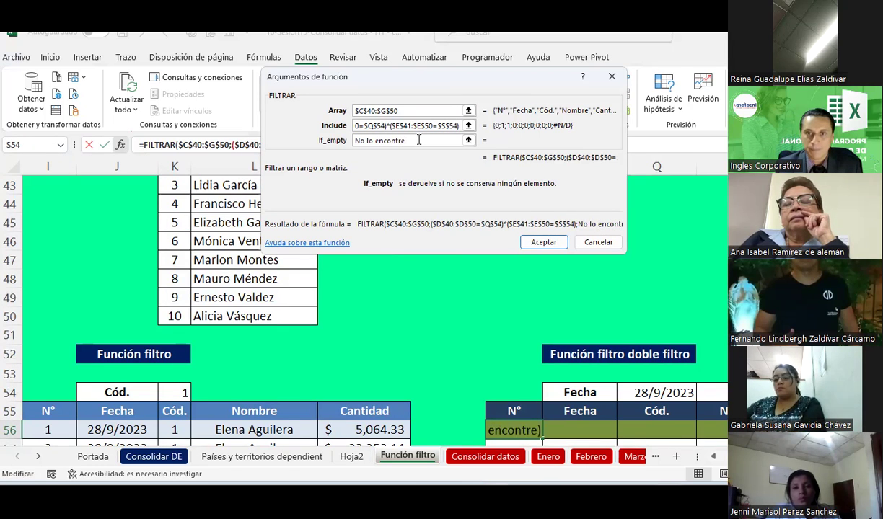
Confirm the FILTRAR formula in O56, which returns #N/D.
click(543, 241)
scroll(639, 247, down, 1)
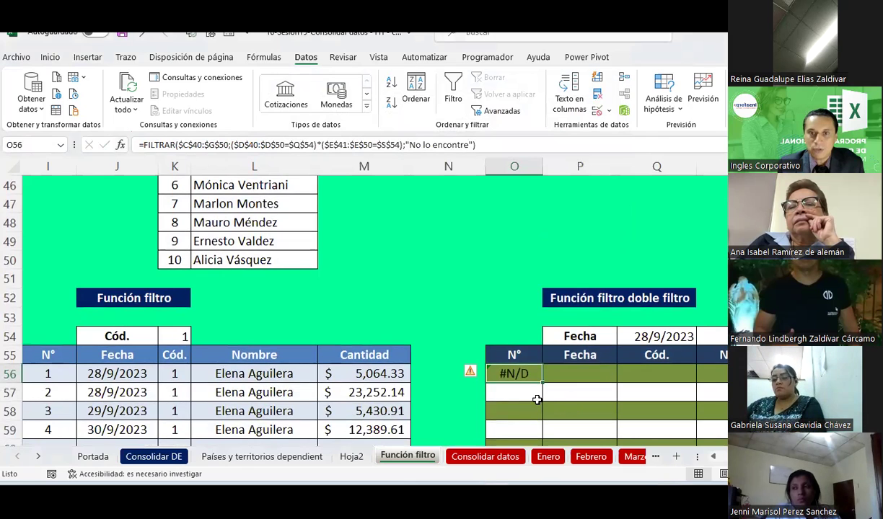
scroll(339, 316, left, 5)
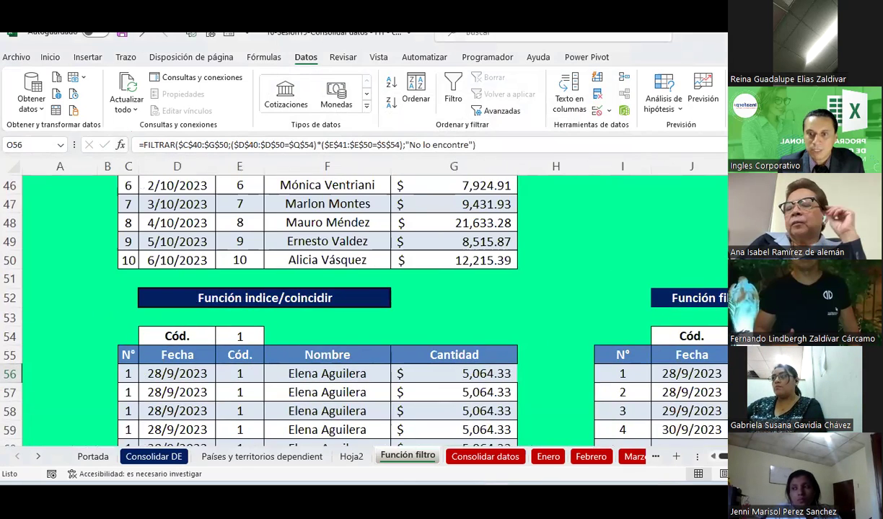
scroll(339, 315, up, 2)
scroll(339, 316, down, 1)
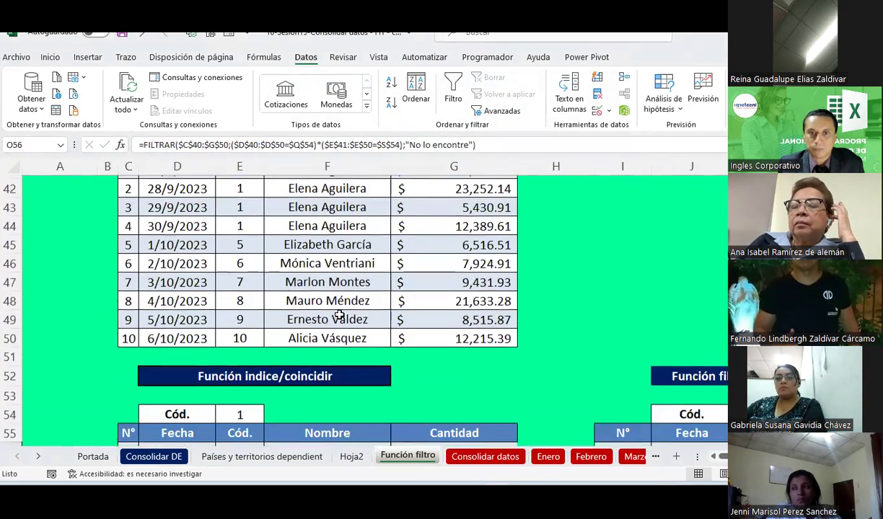
scroll(339, 311, down, 1)
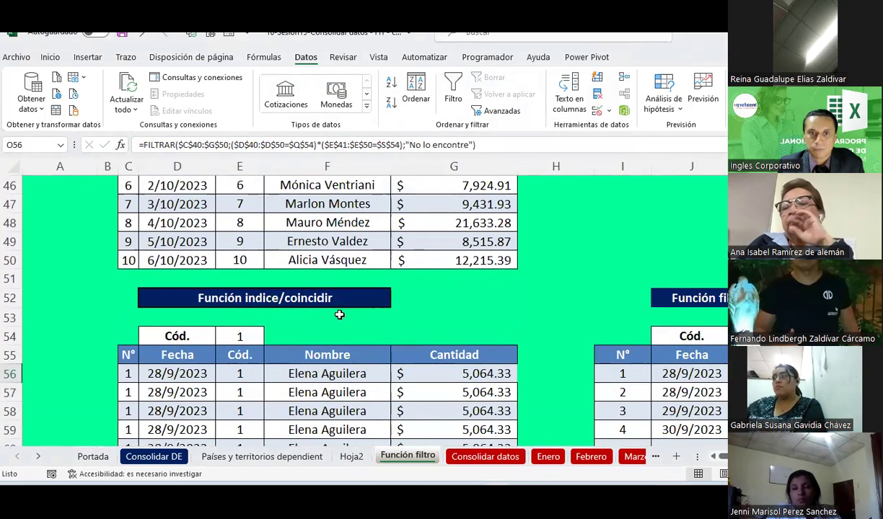
Wrap the combined date-and-code condition in extra parentheses and recheck O56.
click(231, 145)
text((()
click(403, 145)
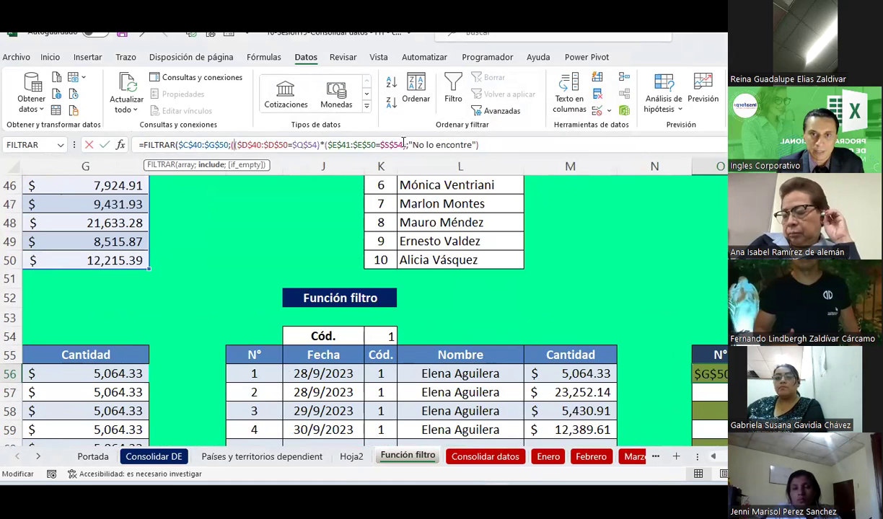
text())
key(Return)
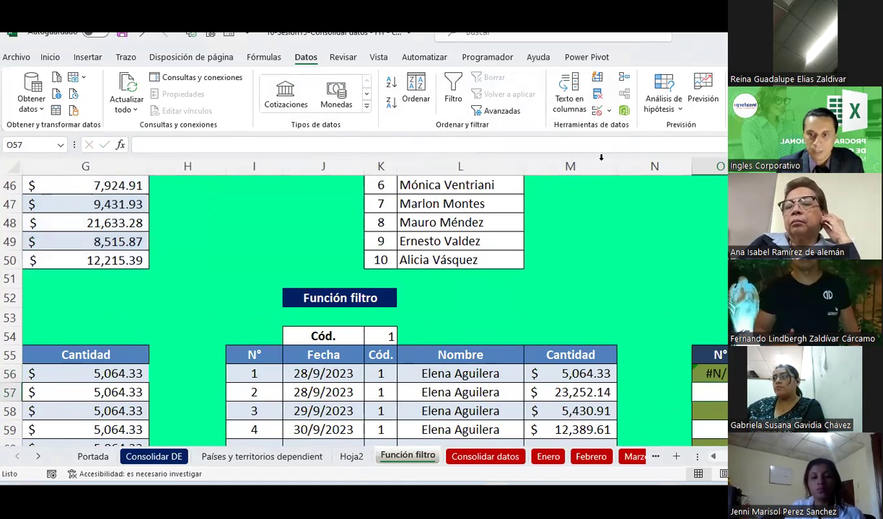
click(720, 375)
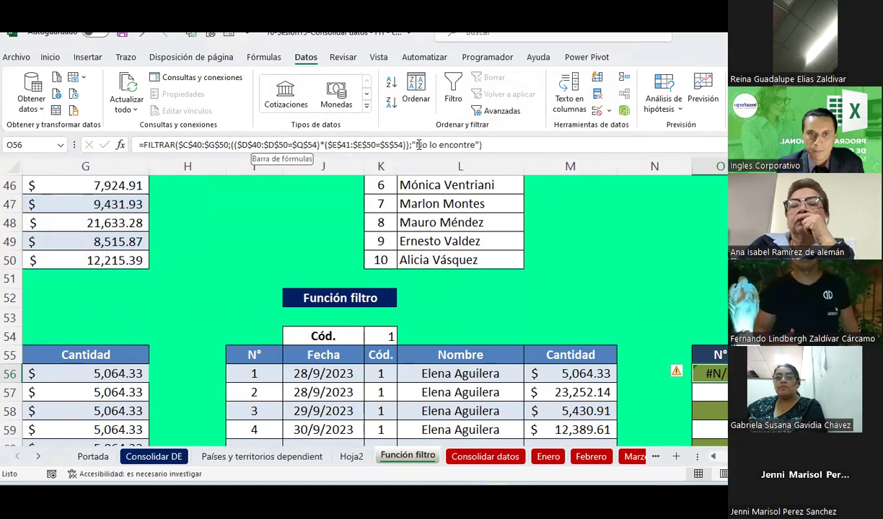
click(220, 144)
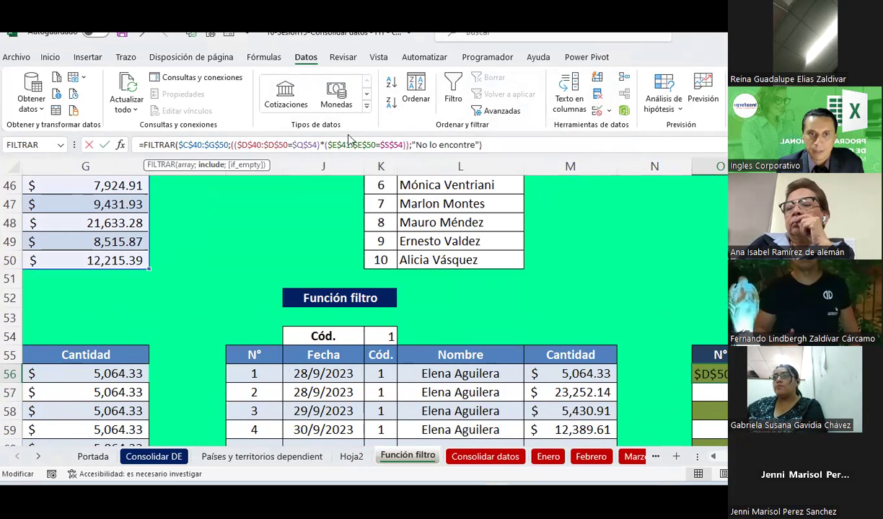
key(Escape)
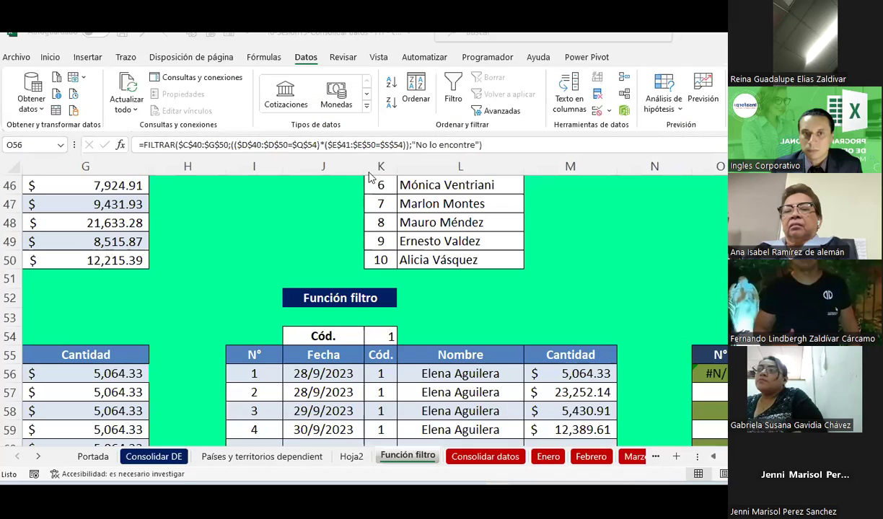
Change the code range start from $E$41 to $E$40 in O56's formula.
click(196, 144)
drag(179, 144, 199, 144)
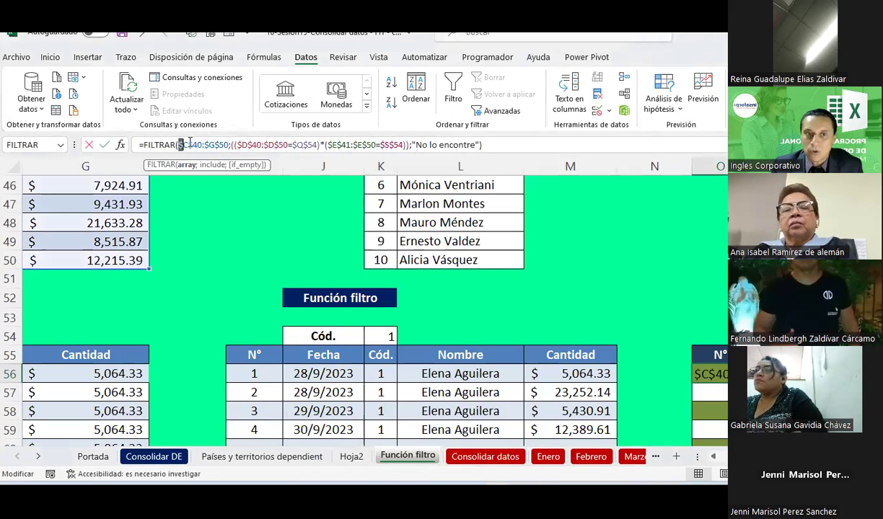
click(239, 144)
drag(260, 141, 261, 144)
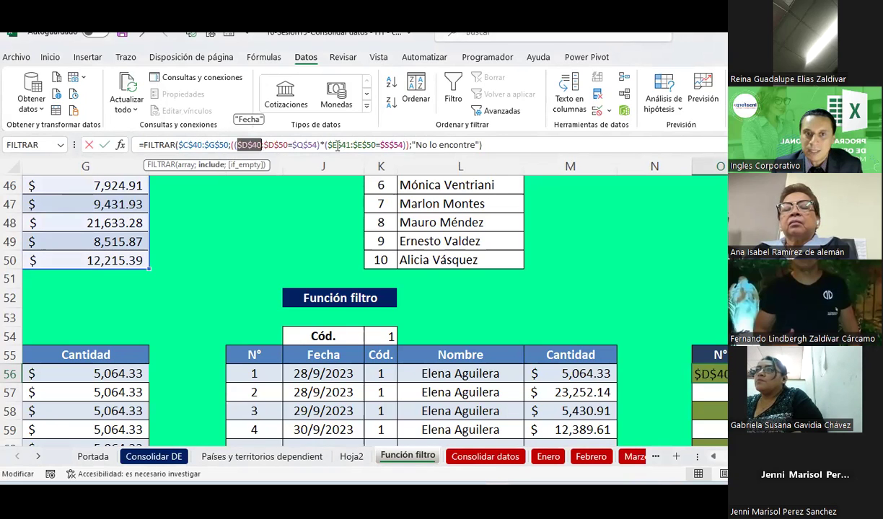
drag(326, 144, 343, 145)
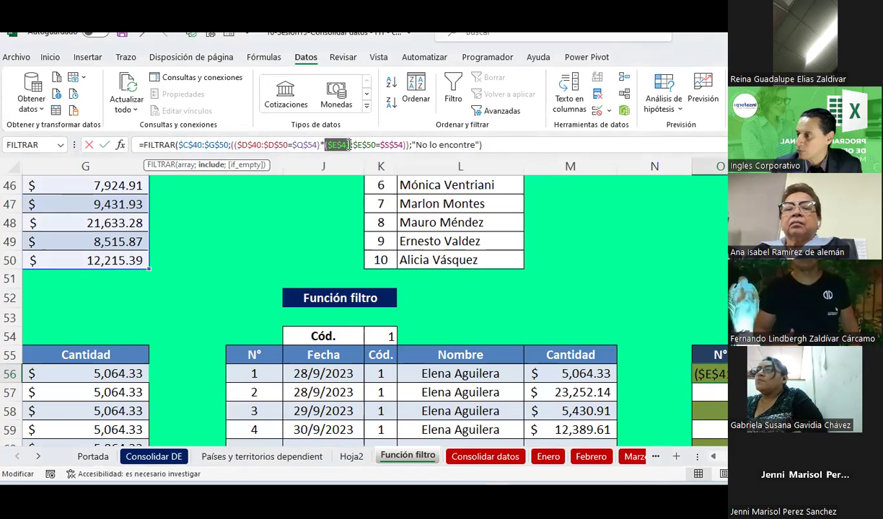
click(349, 145)
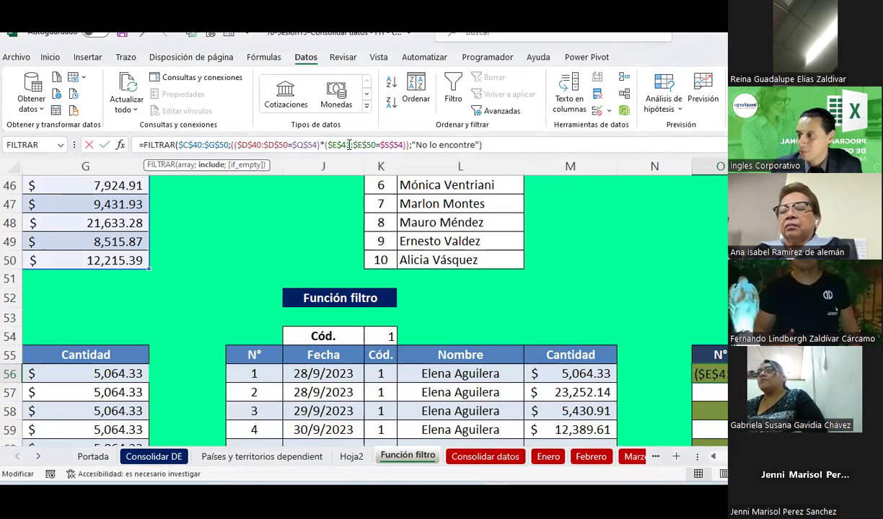
key(Delete)
text(0)
key(Return)
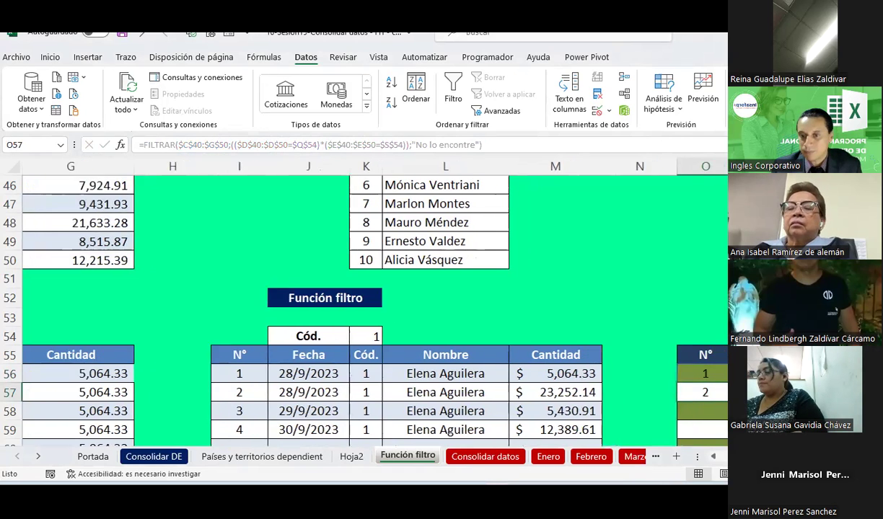
Check the two filtered rows' dates, codes and amounts in the doble filtro table.
scroll(375, 303, right, 4)
scroll(549, 245, right, 1)
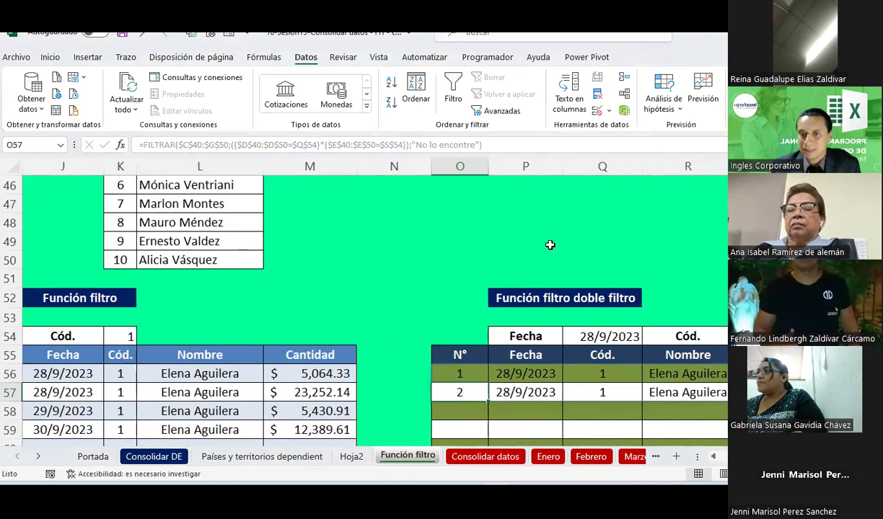
scroll(534, 288, down, 1)
click(515, 320)
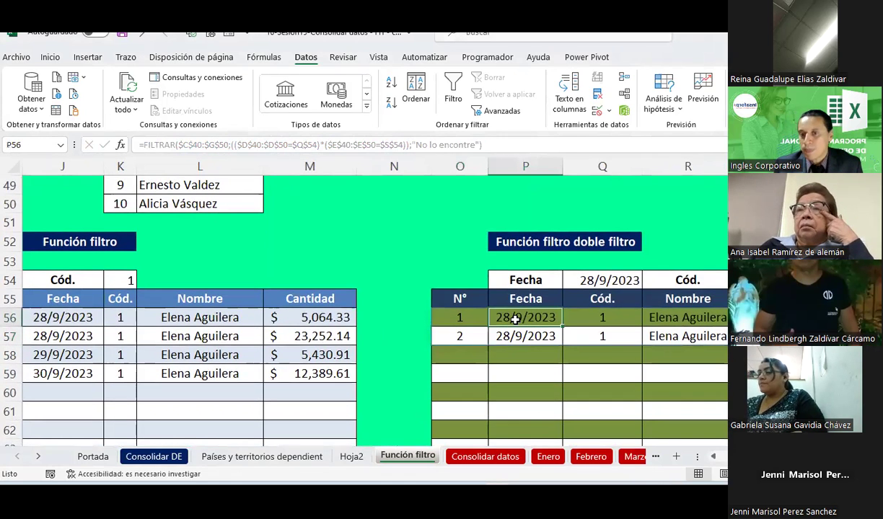
drag(515, 319, 516, 336)
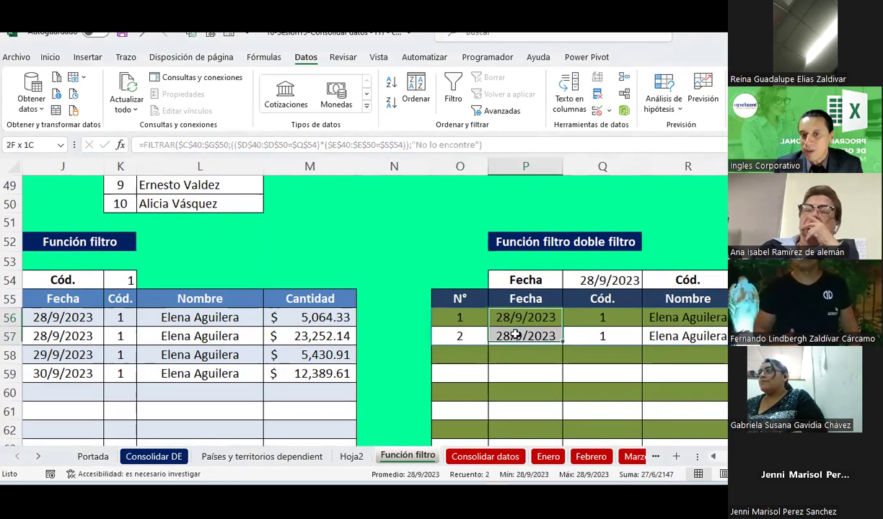
click(597, 335)
drag(310, 317, 309, 336)
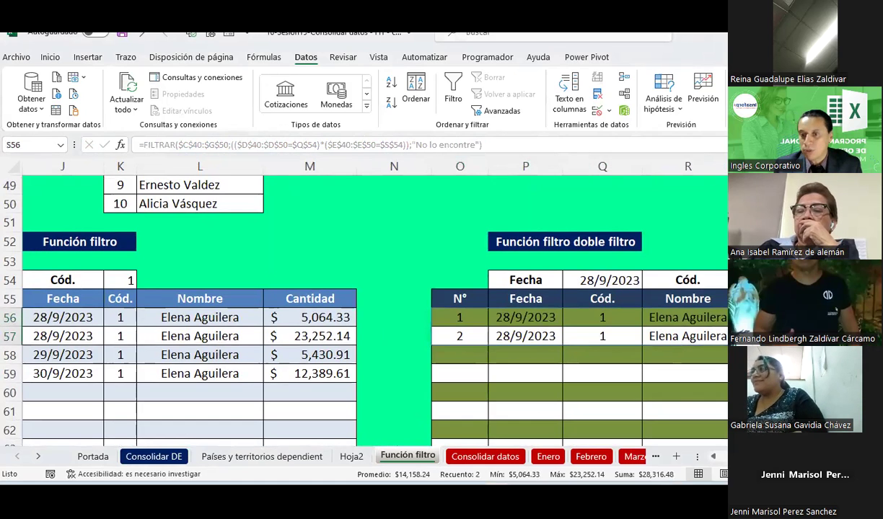
Compare them with the first two source rows' dates, codes, names and amounts.
scroll(253, 256, left, 3)
scroll(263, 268, up, 3)
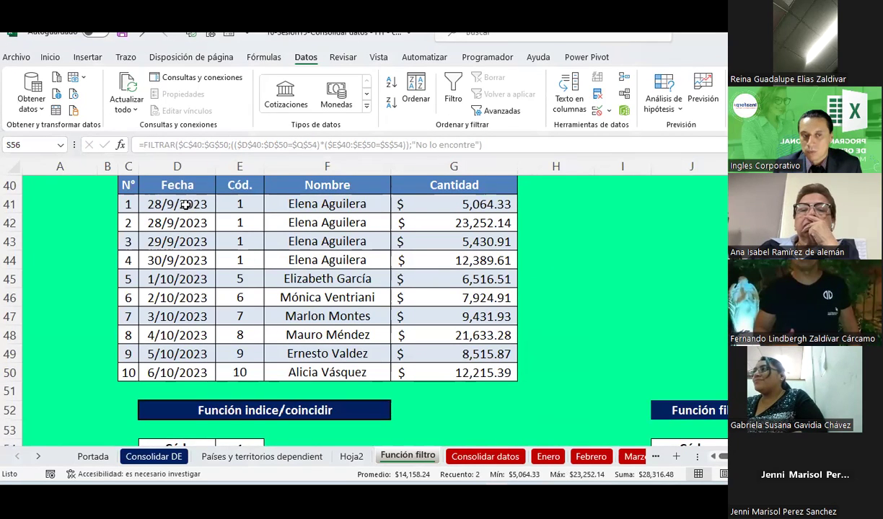
drag(186, 205, 179, 223)
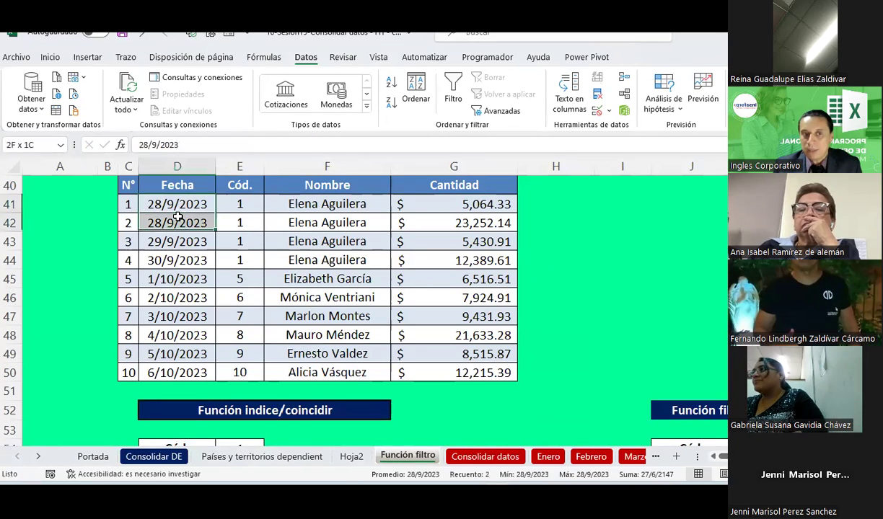
click(241, 199)
drag(241, 196, 241, 222)
drag(315, 202, 318, 226)
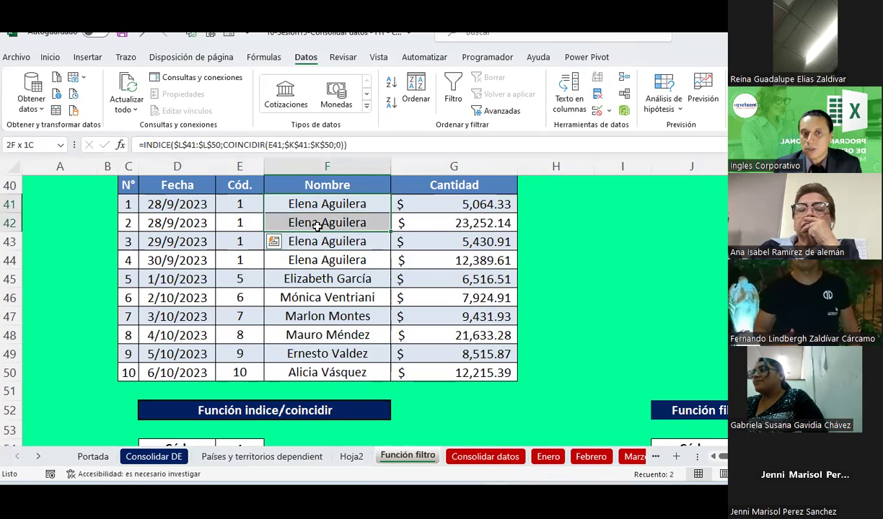
drag(433, 205, 437, 223)
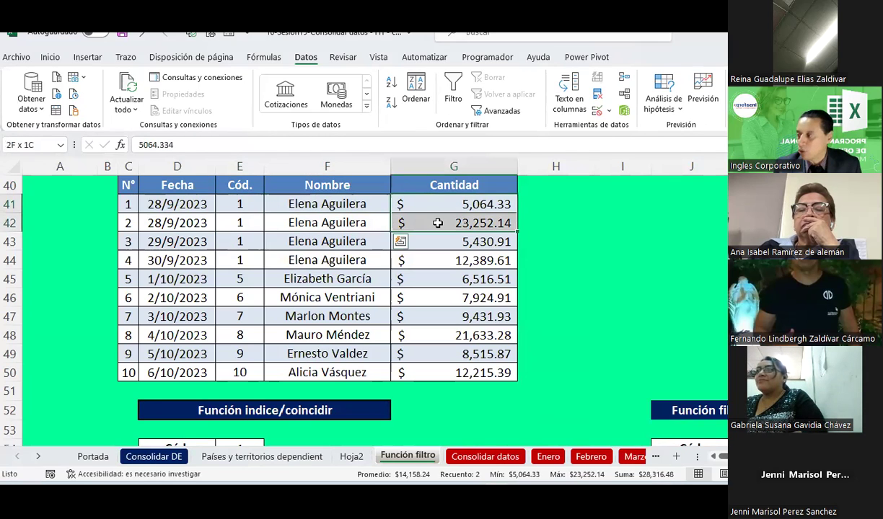
Change D43's date to 28/9/2023 and review the updated FILTRAR results.
click(177, 242)
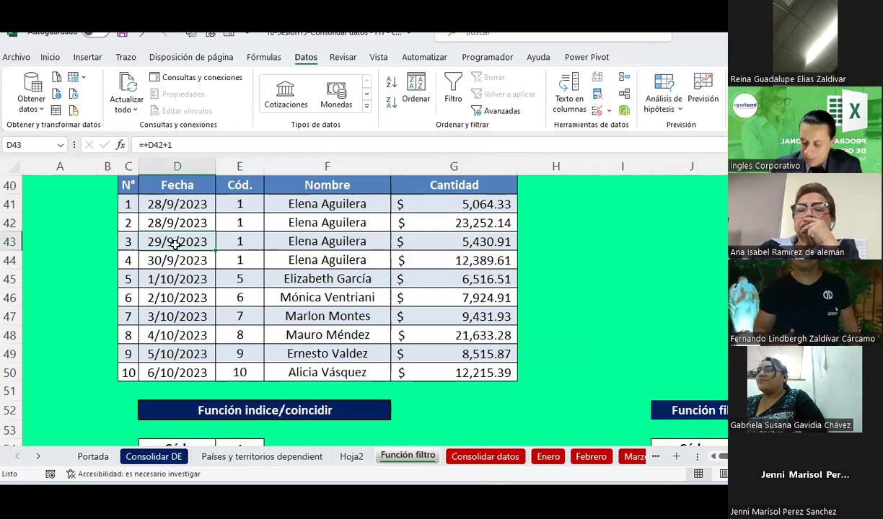
text(2)
text(9-2023)
key(Return)
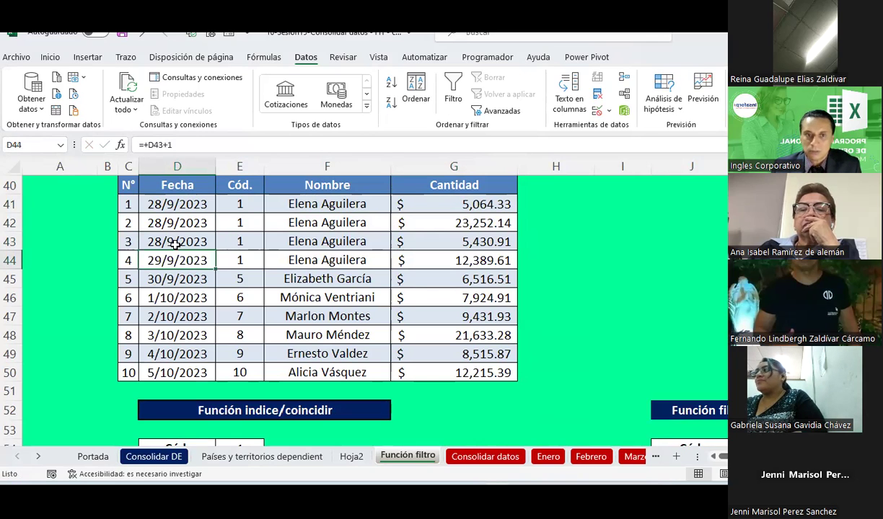
scroll(403, 278, down, 2)
scroll(404, 279, right, 4)
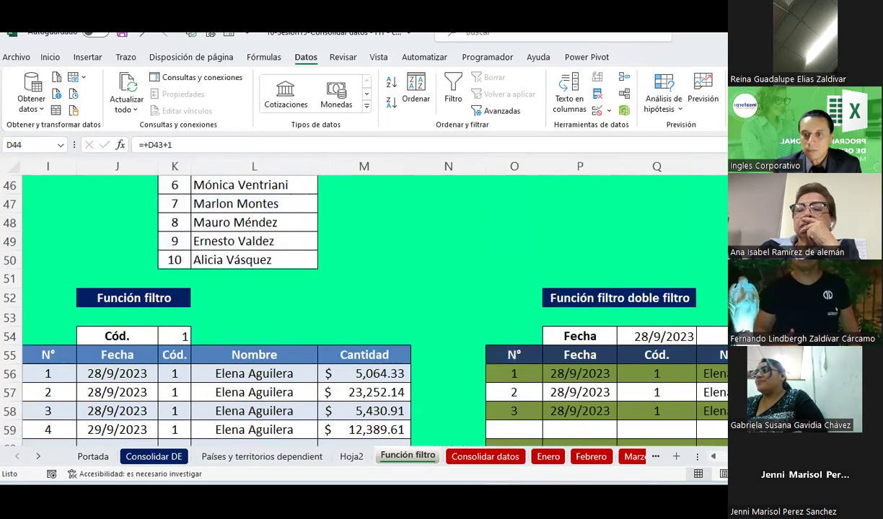
scroll(678, 288, right, 2)
scroll(678, 289, down, 2)
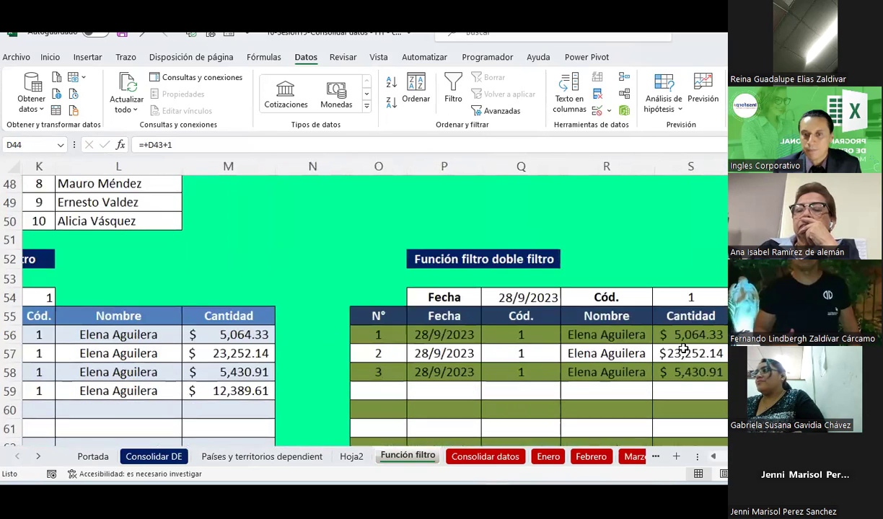
click(460, 298)
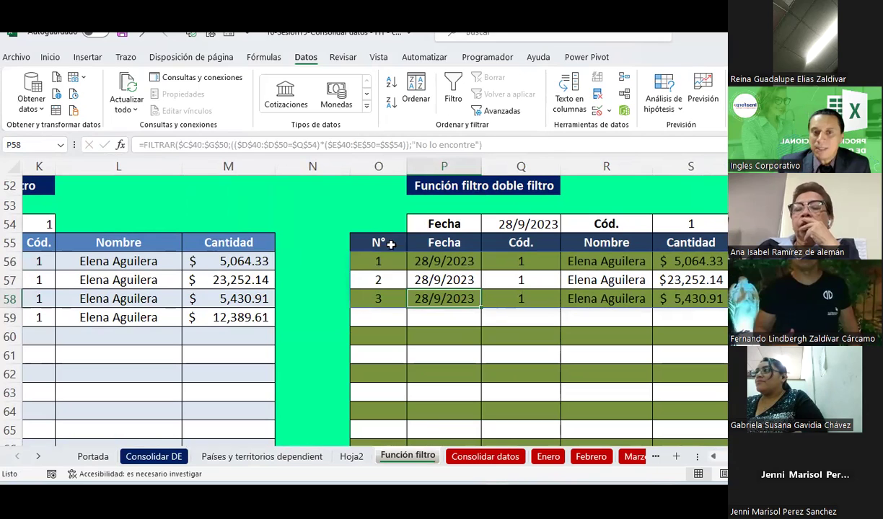
click(514, 264)
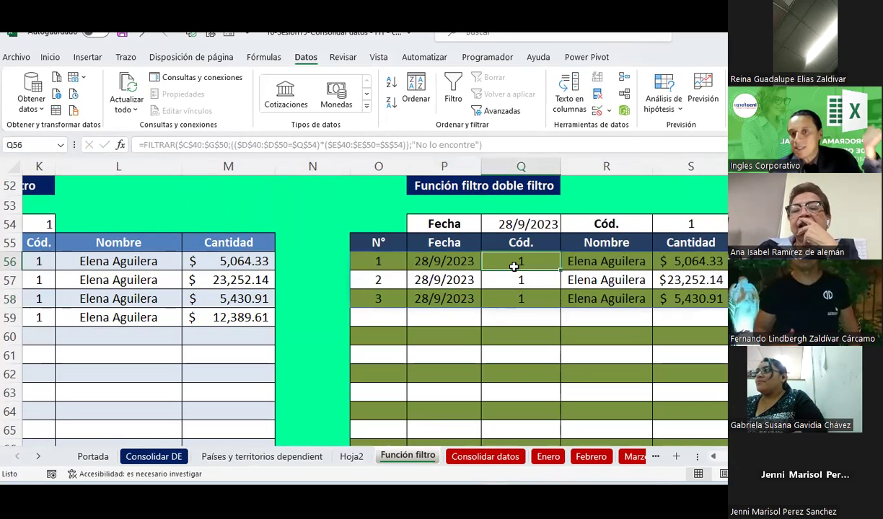
click(584, 259)
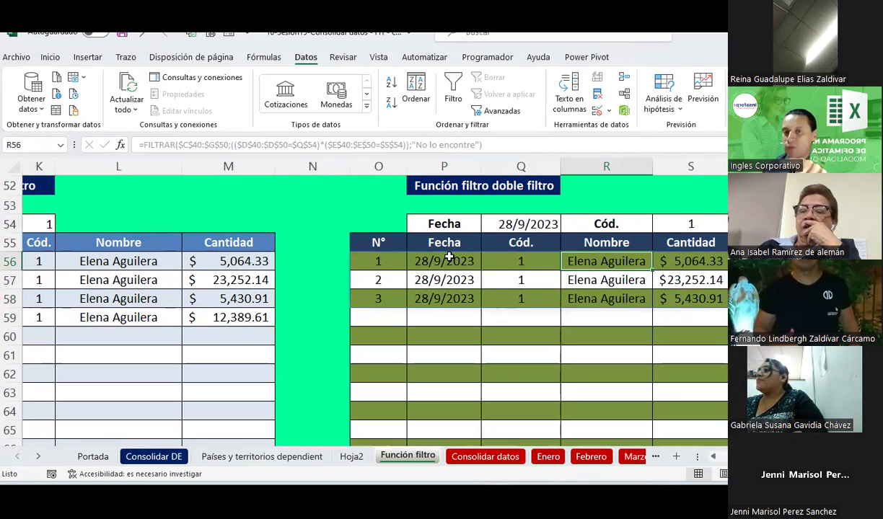
click(381, 257)
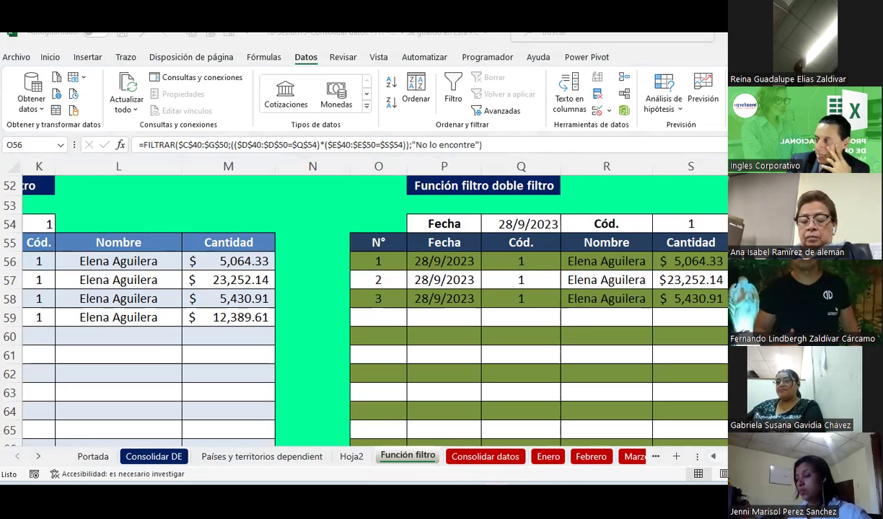
click(489, 299)
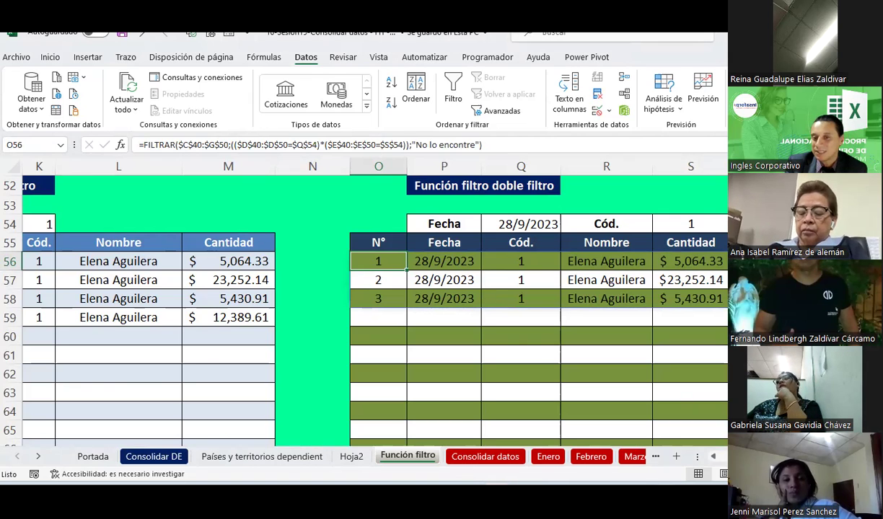
scroll(723, 465, left, 10)
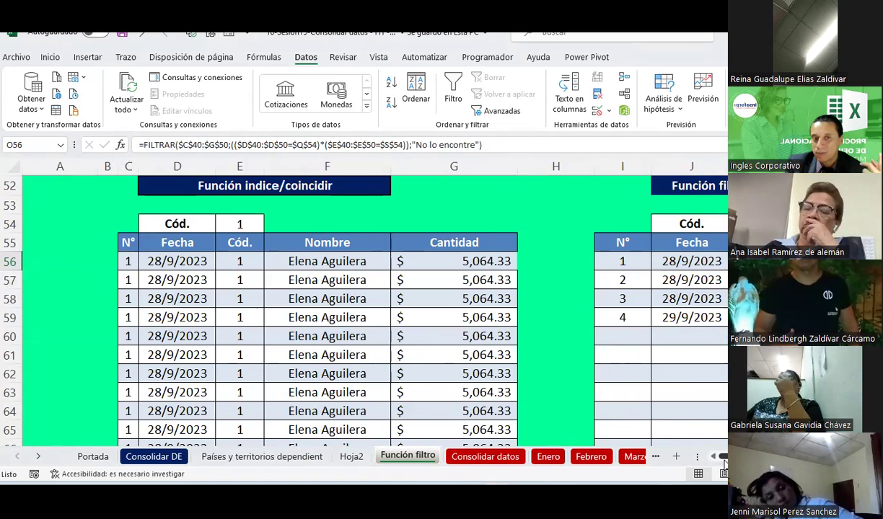
scroll(724, 465, right, 6)
scroll(723, 465, right, 5)
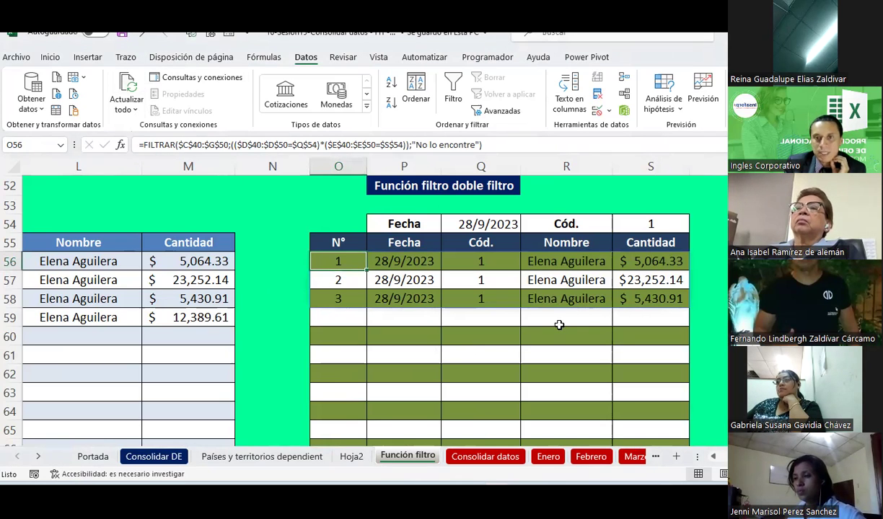
Review the procedure on the Consolidar datos sheet, then browse the Enero, Febrero, Marzo and Resumen sheets.
click(478, 457)
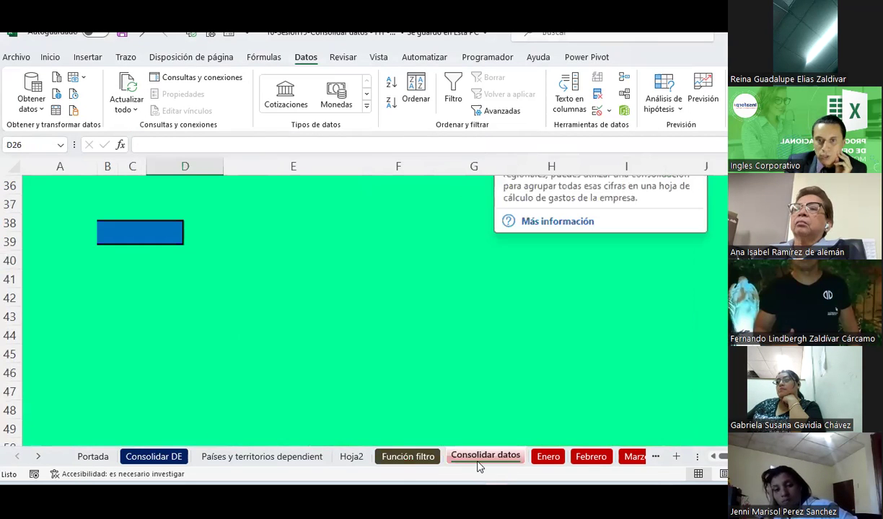
scroll(476, 321, up, 5)
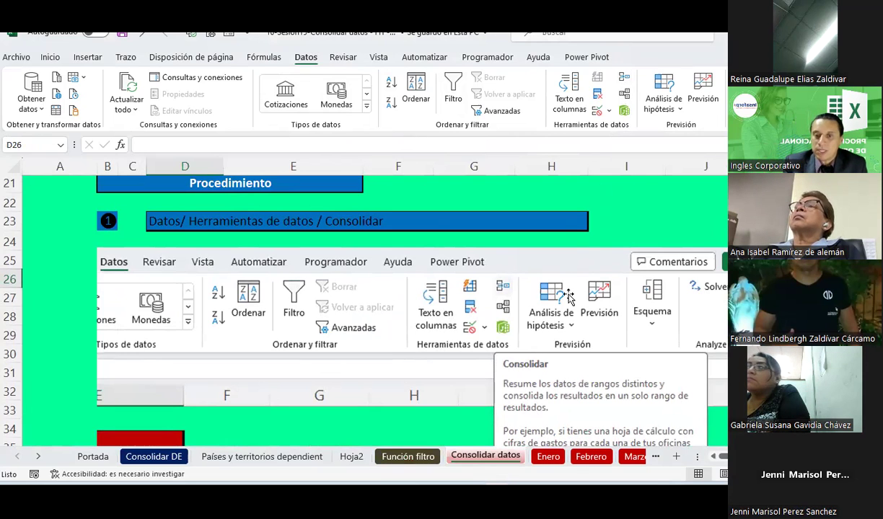
click(549, 457)
click(590, 456)
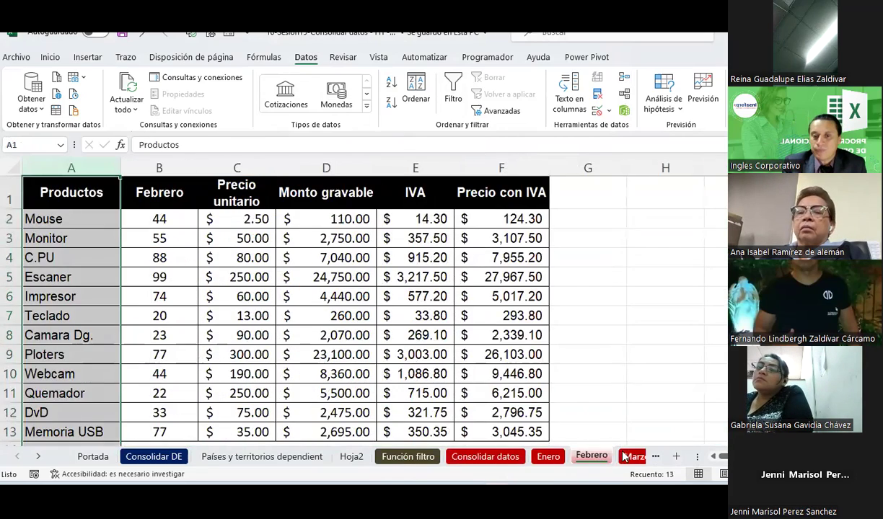
click(624, 457)
click(624, 457)
click(622, 457)
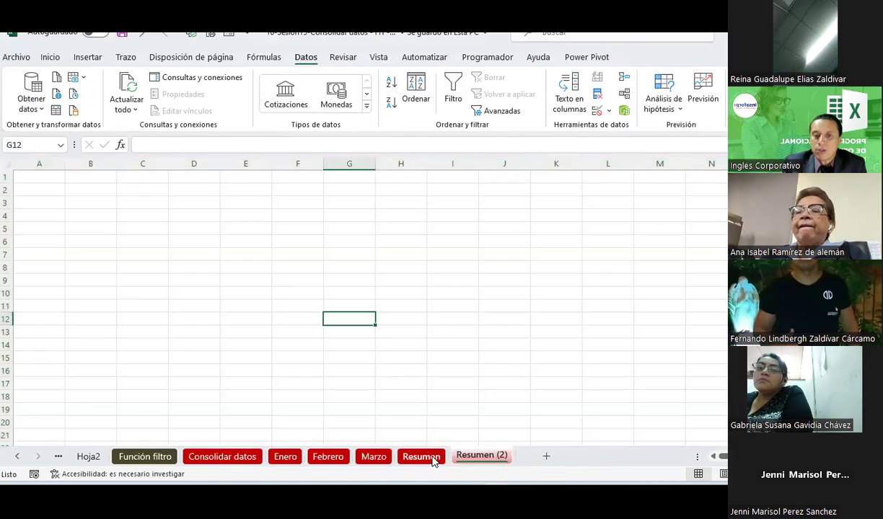
Look through the Resumen, Enero, Marzo, Febrero and Resumen (2) sheets again, ending on Enero.
click(433, 459)
click(291, 458)
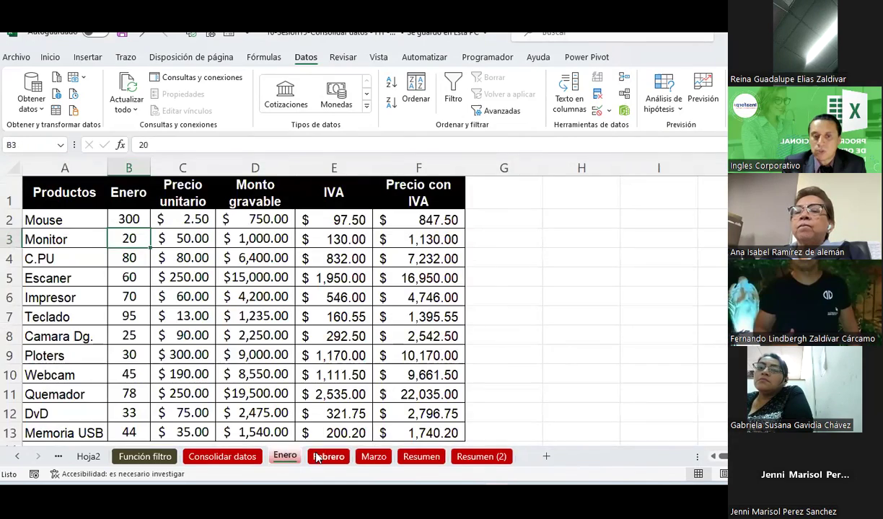
click(374, 456)
click(328, 456)
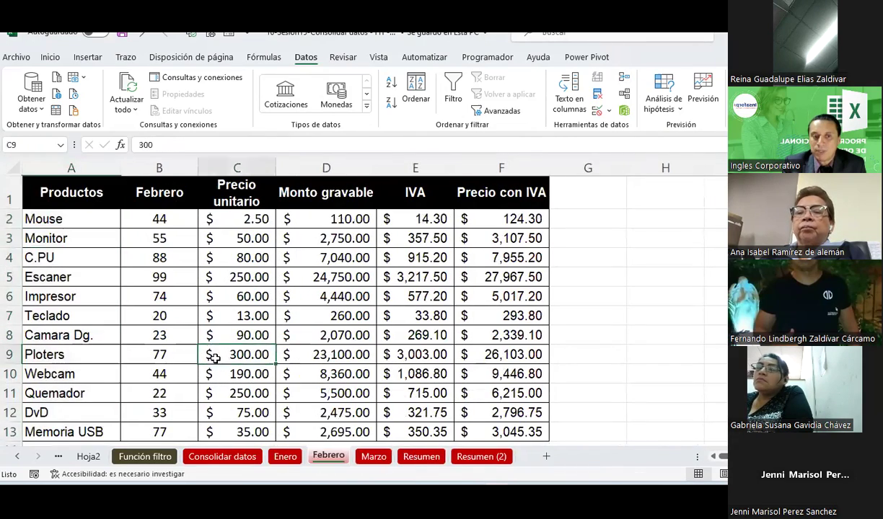
key(ctrl+Page_Down)
click(421, 457)
click(418, 331)
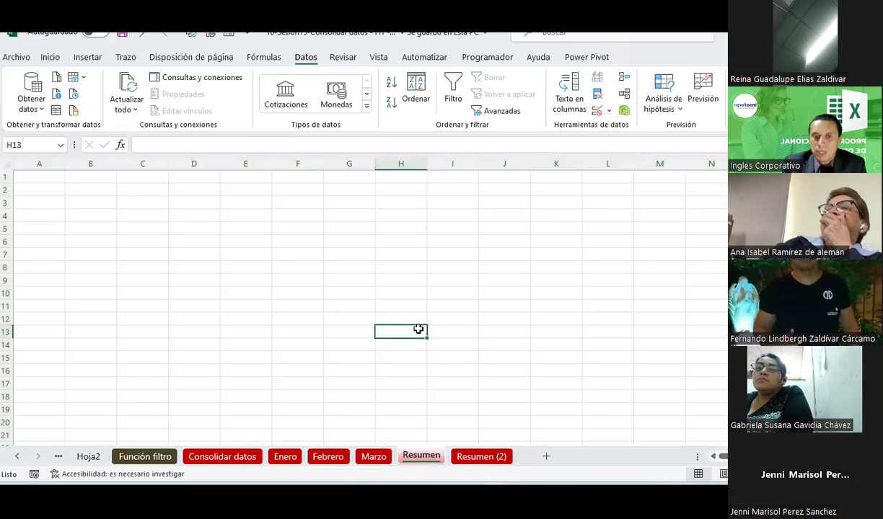
click(469, 460)
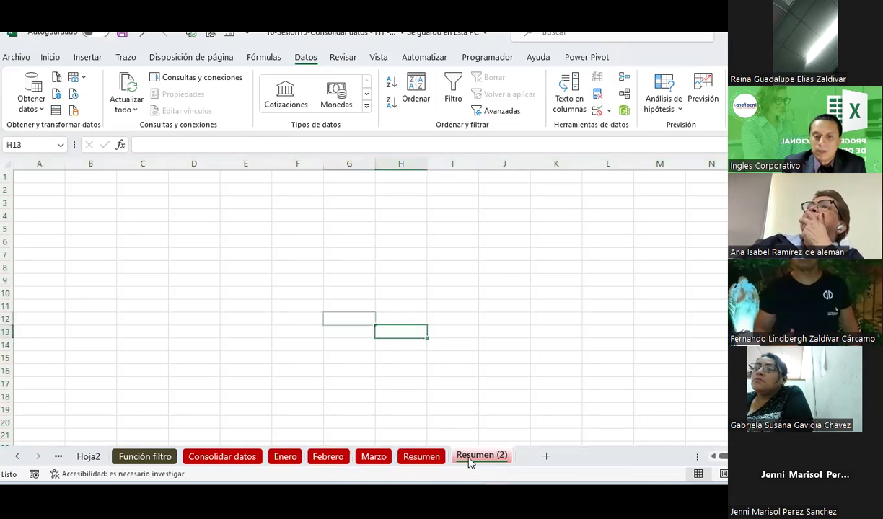
click(292, 459)
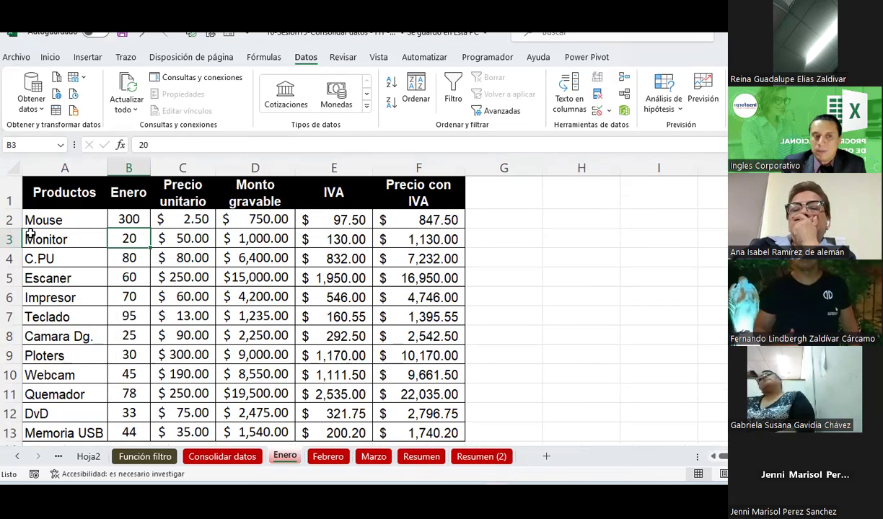
Inspect the Enero table's Mouse row and its Productos, Enero, Precio unitario and Monto gravable headers.
click(10, 220)
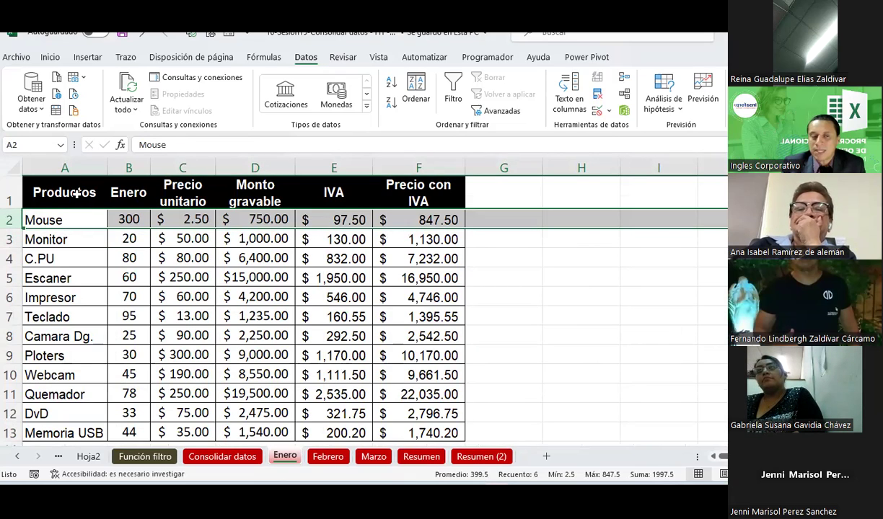
click(76, 193)
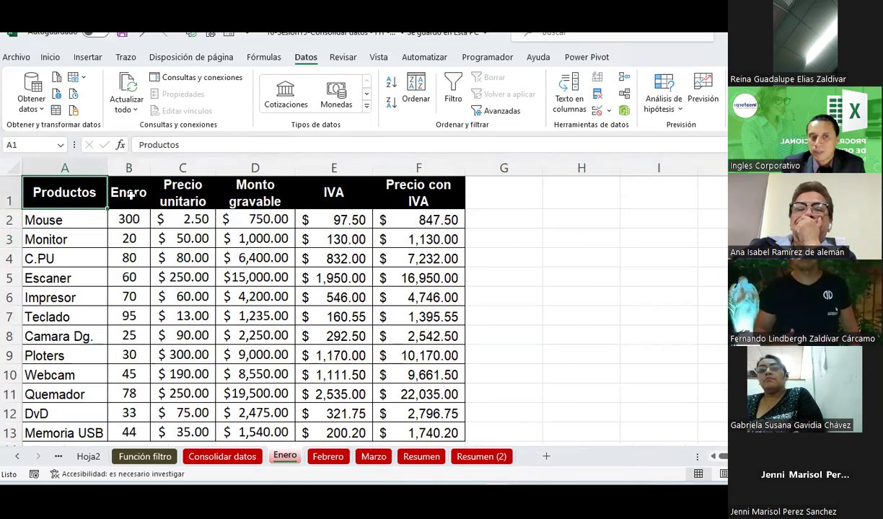
click(130, 195)
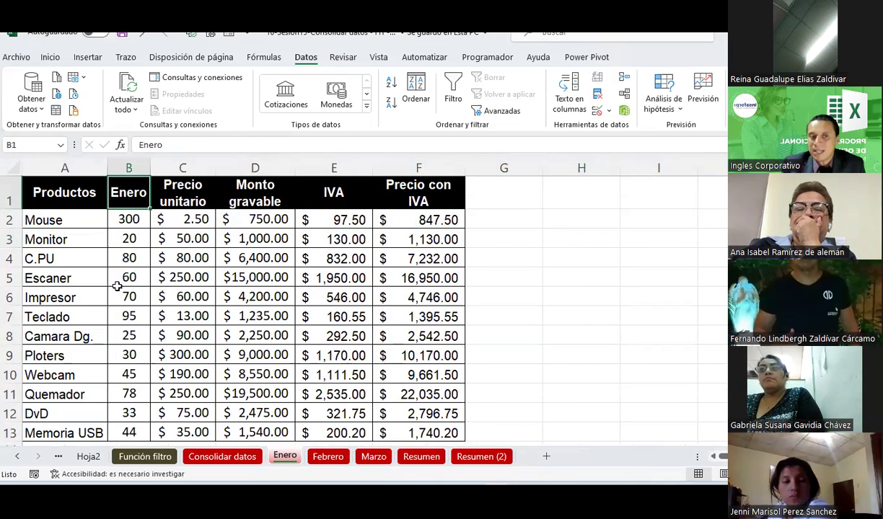
click(164, 199)
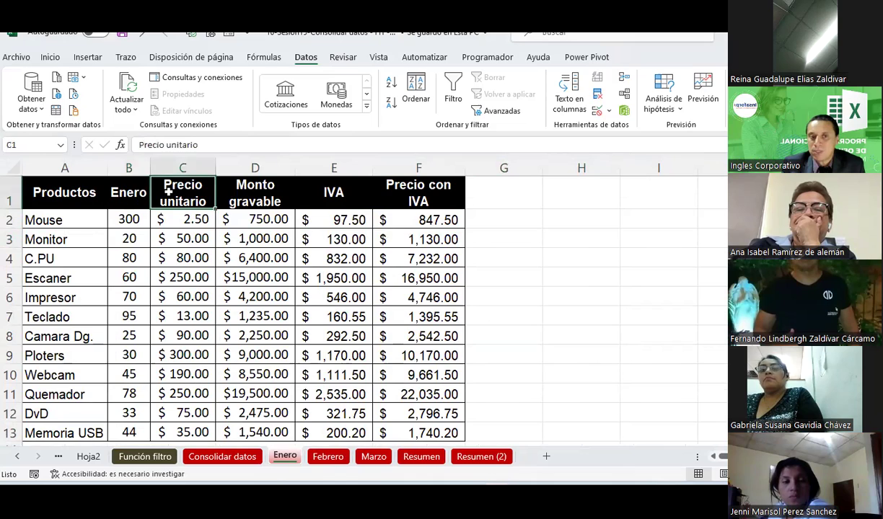
click(245, 196)
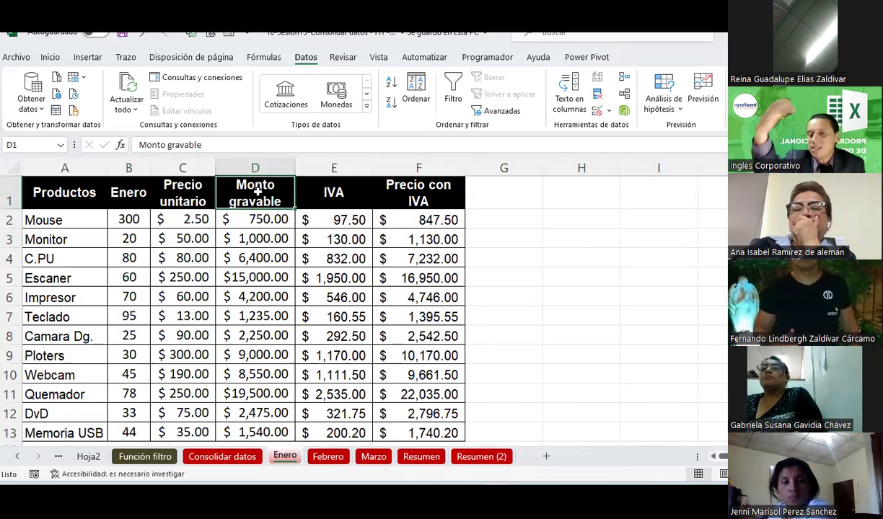
Check Febrero, autofit column B on Marzo, then go to the blank Resumen sheet.
click(328, 457)
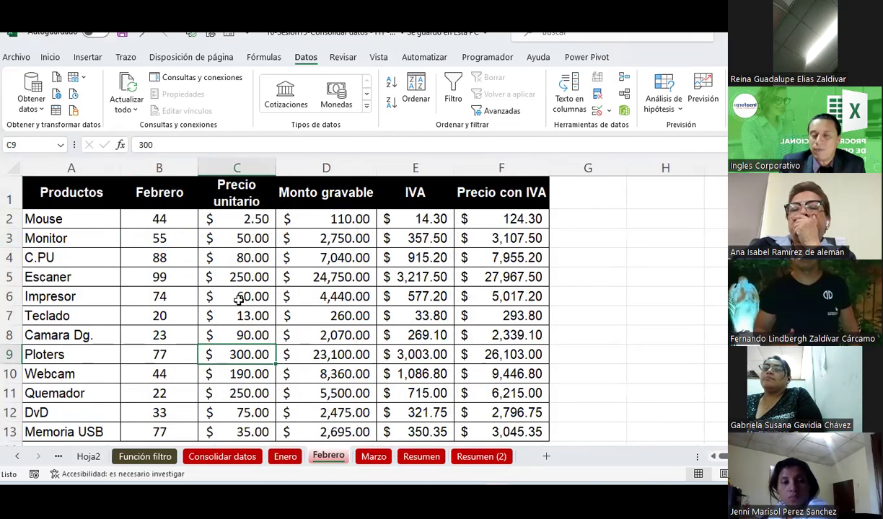
click(374, 458)
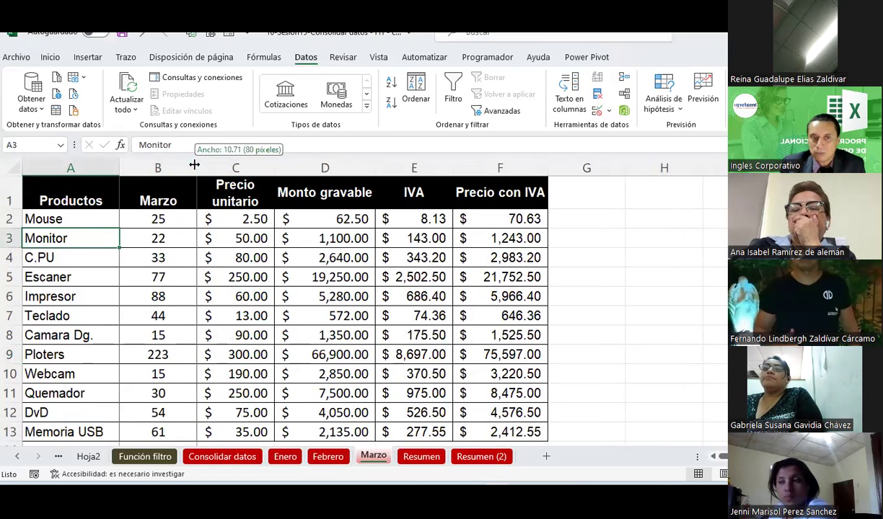
double_click(190, 166)
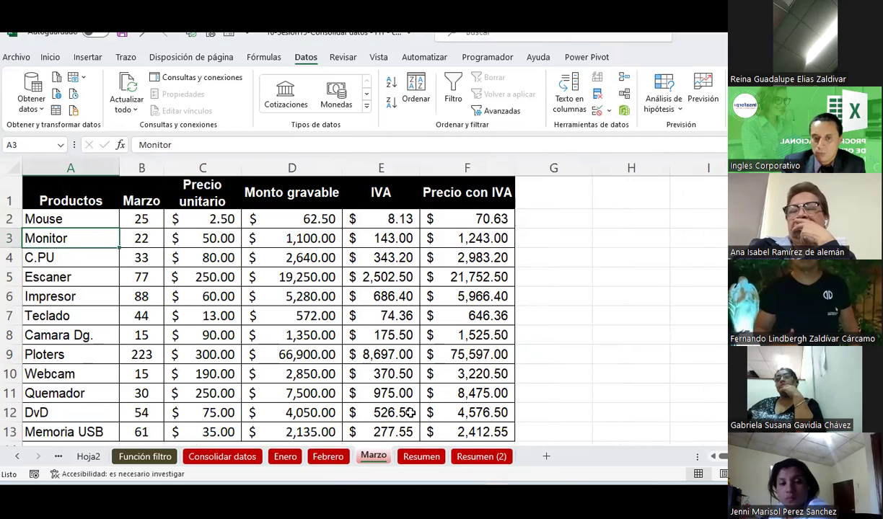
click(424, 456)
click(91, 203)
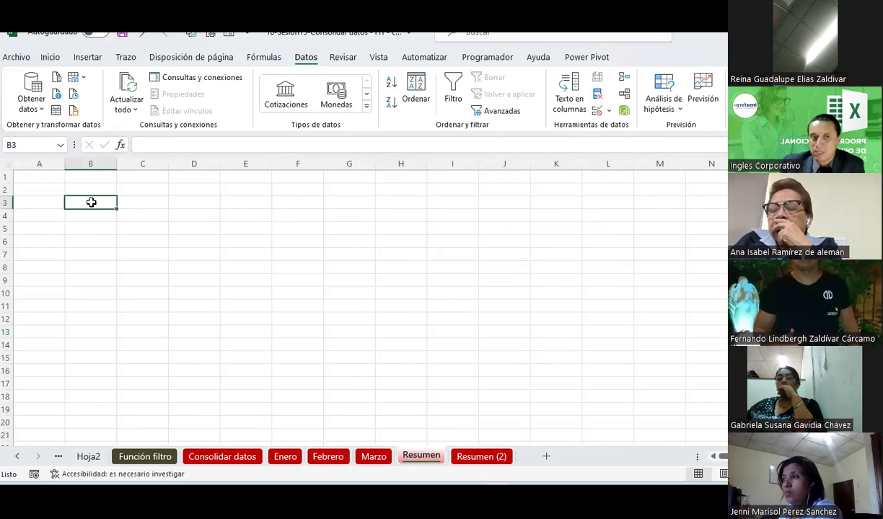
Open Consolidar and delete the old Enero, Febrero and Marzo source references.
click(625, 80)
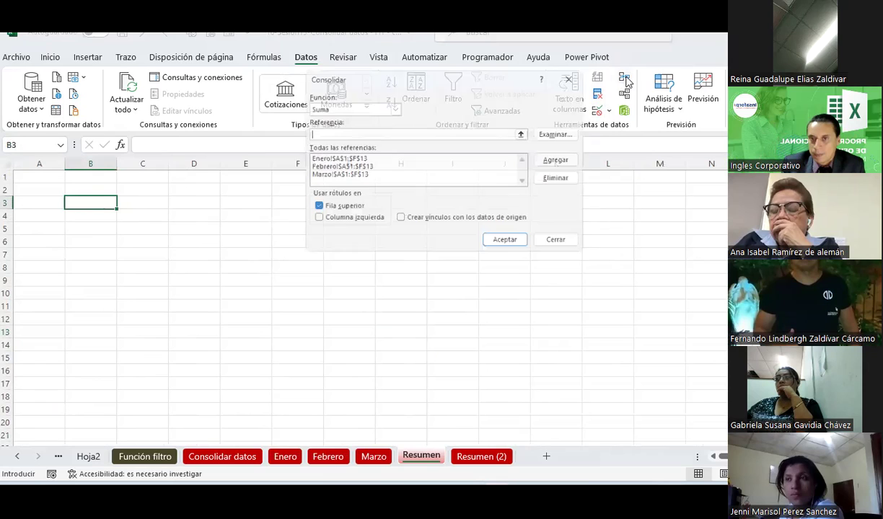
click(348, 159)
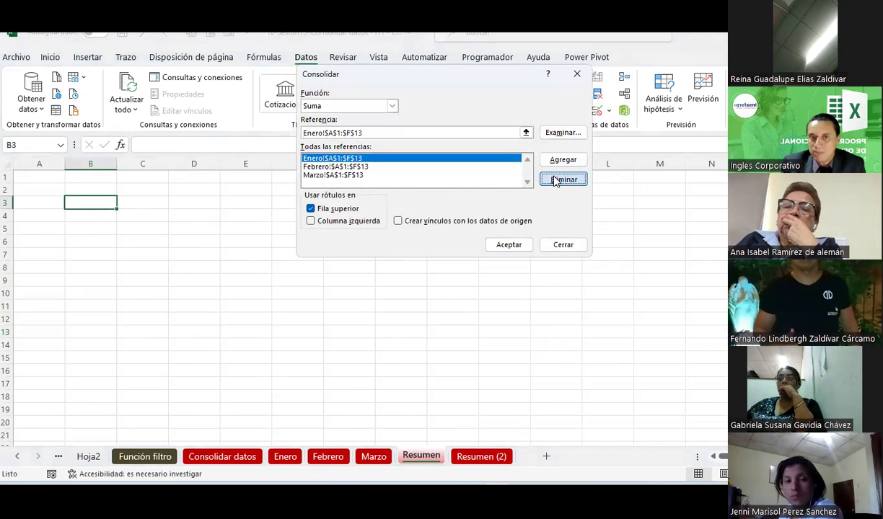
click(562, 179)
click(562, 178)
click(375, 159)
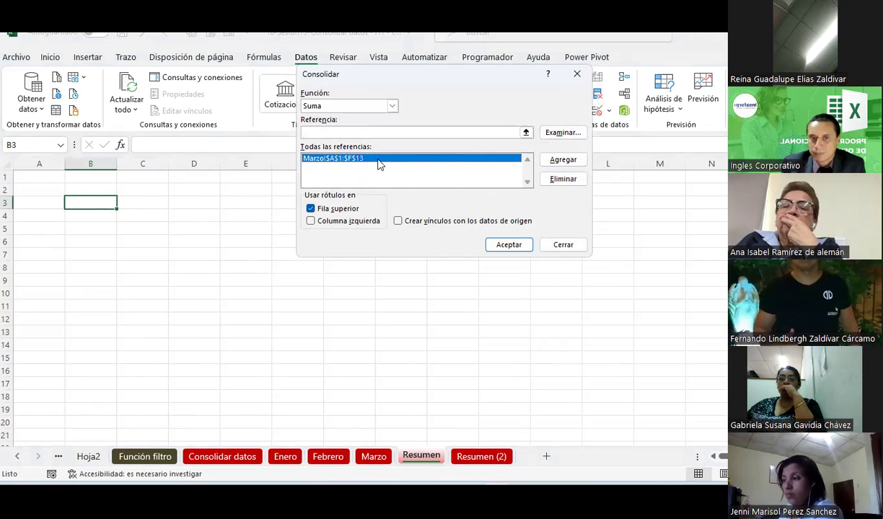
click(570, 180)
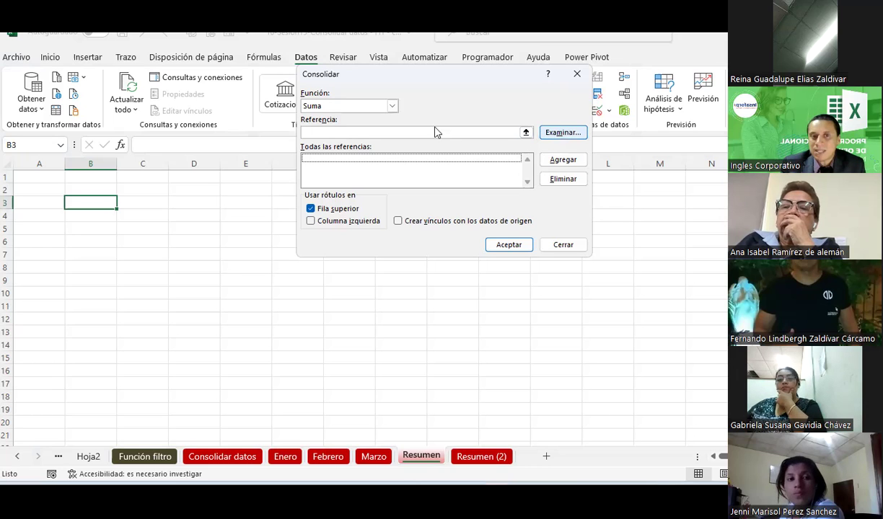
Keep Suma as the consolidation function and open the Examinar file browser.
click(382, 106)
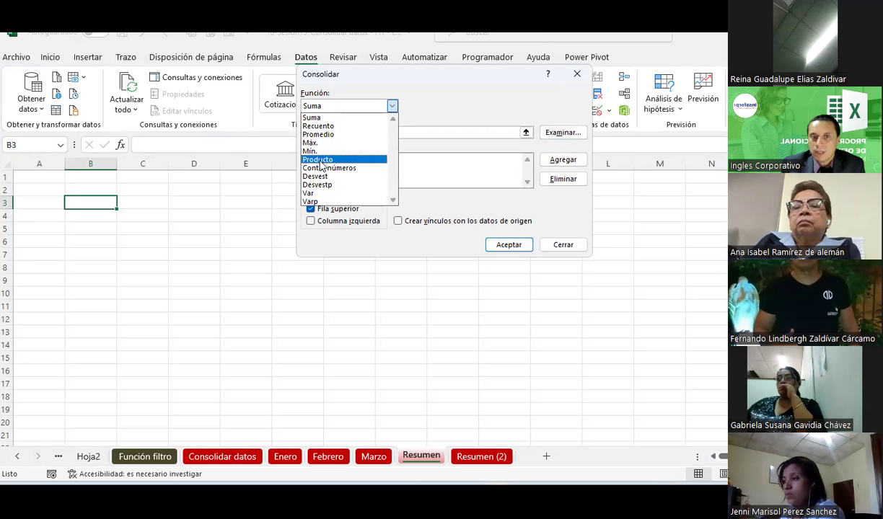
click(306, 118)
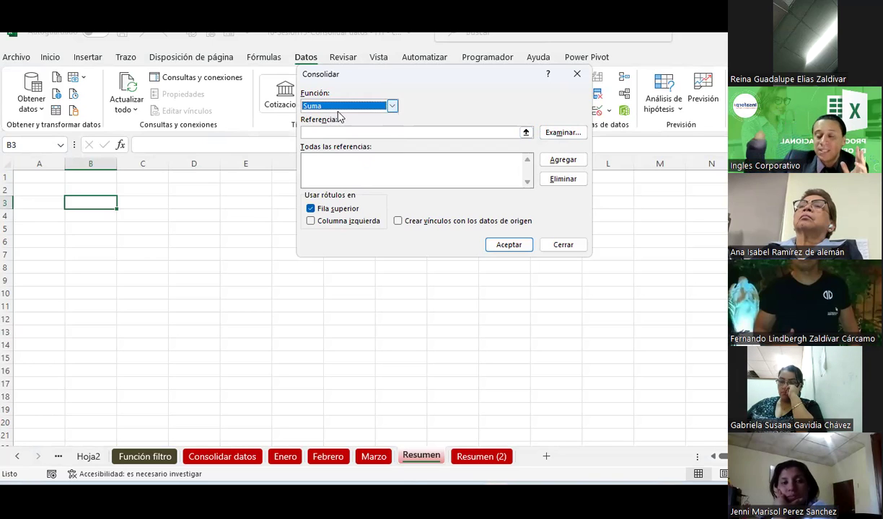
click(563, 133)
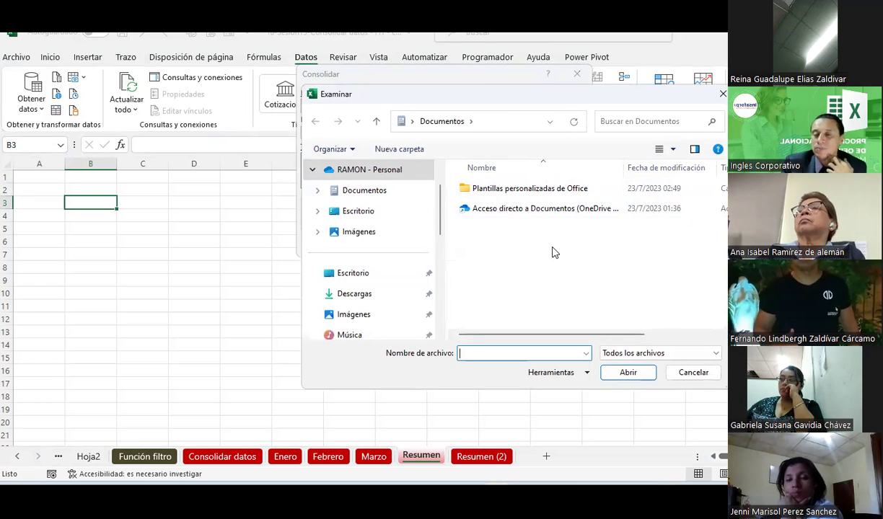
Cancel the file browser and collapse the Referencia box to pick a range on a sheet.
click(689, 375)
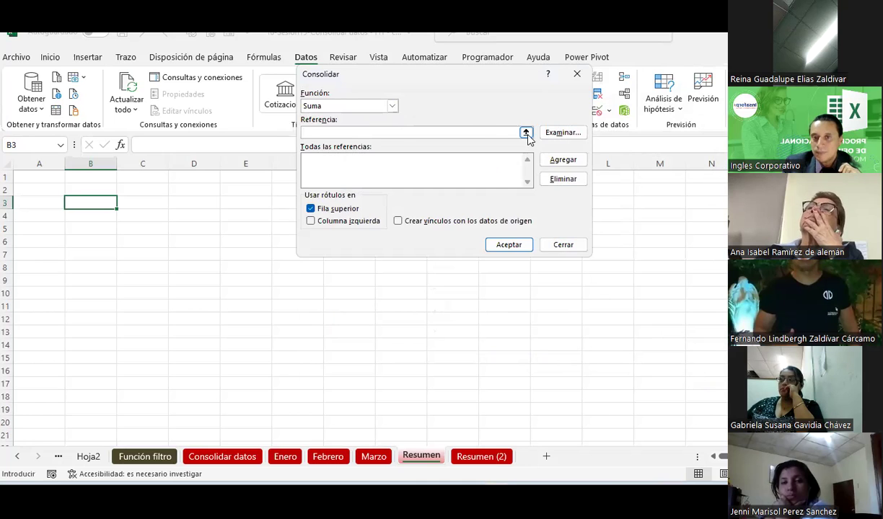
click(526, 132)
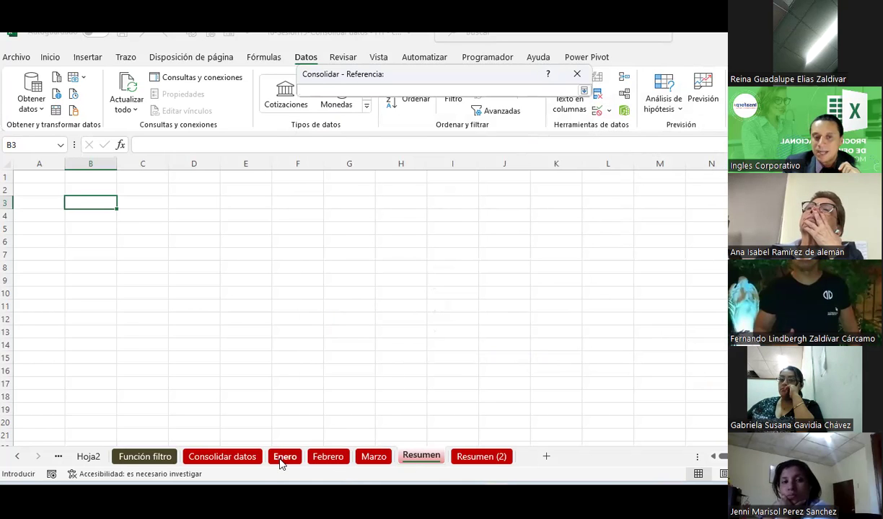
Add Enero!A1:F13 as the first consolidation source.
click(283, 458)
drag(64, 189, 434, 436)
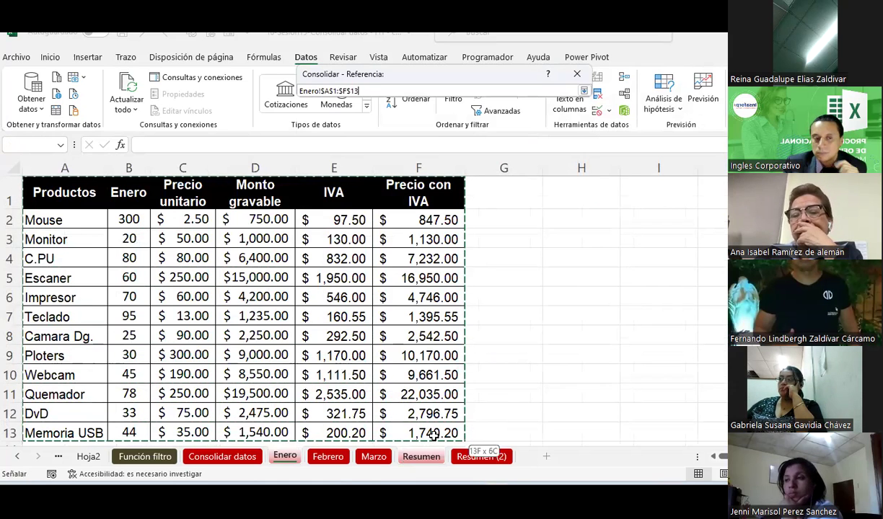
click(583, 90)
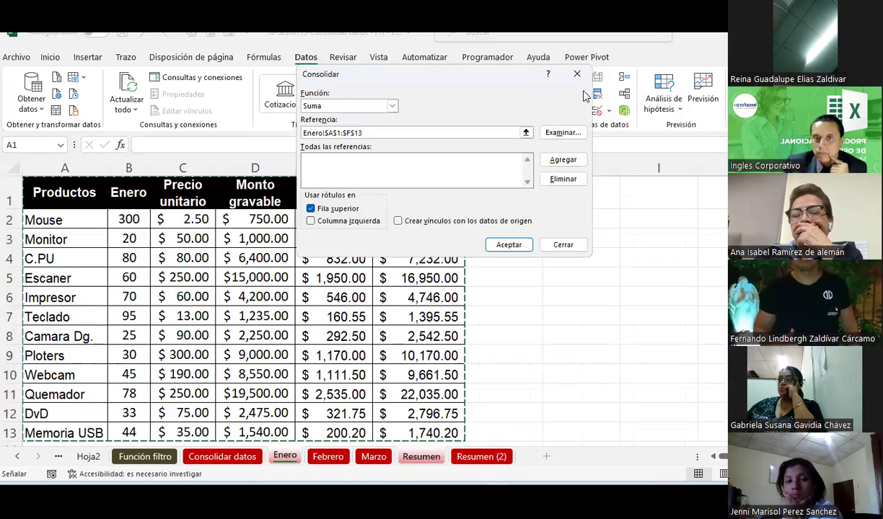
click(563, 160)
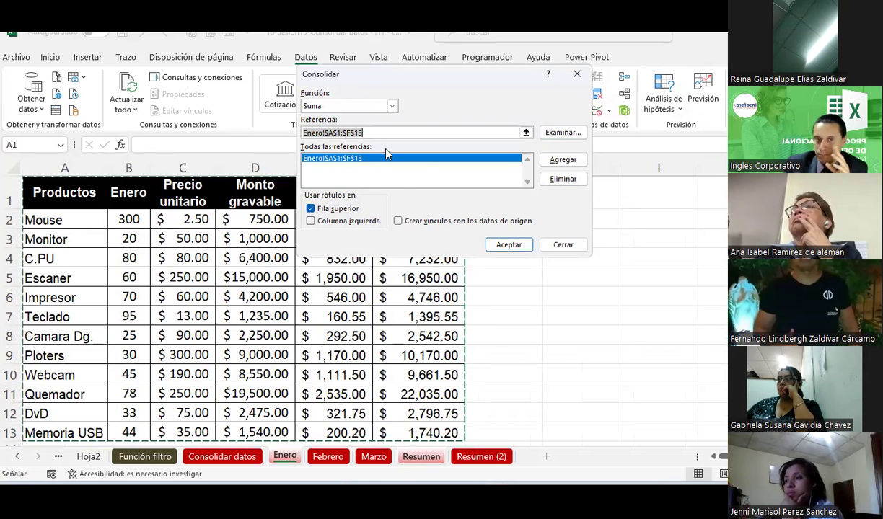
Add Febrero!A1:F13 as the second consolidation source.
click(526, 132)
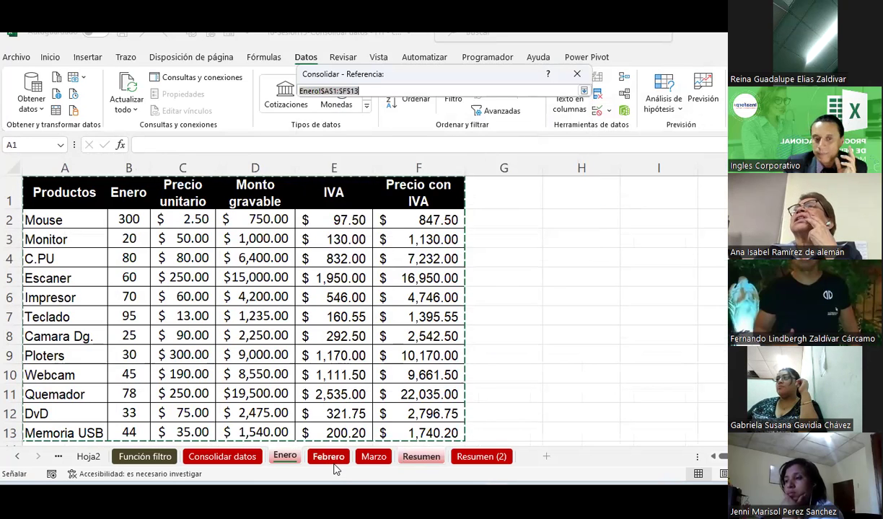
click(334, 467)
drag(41, 195, 516, 432)
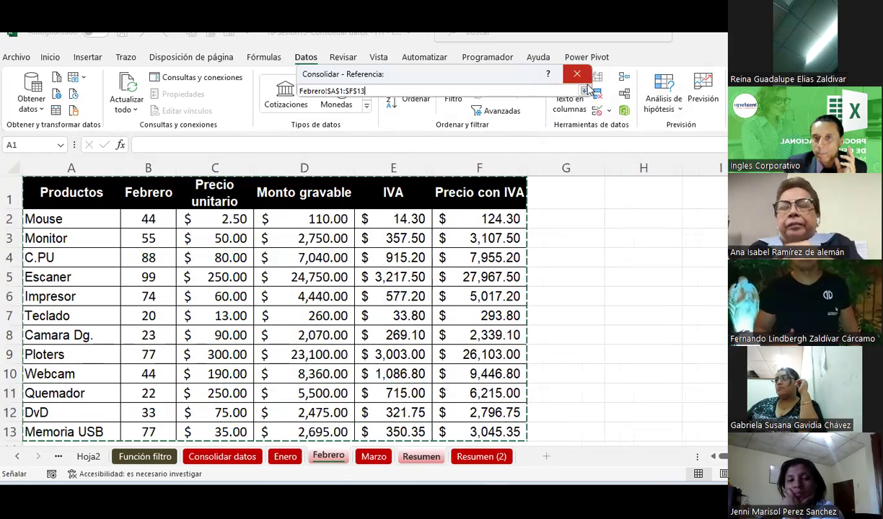
click(585, 90)
click(562, 159)
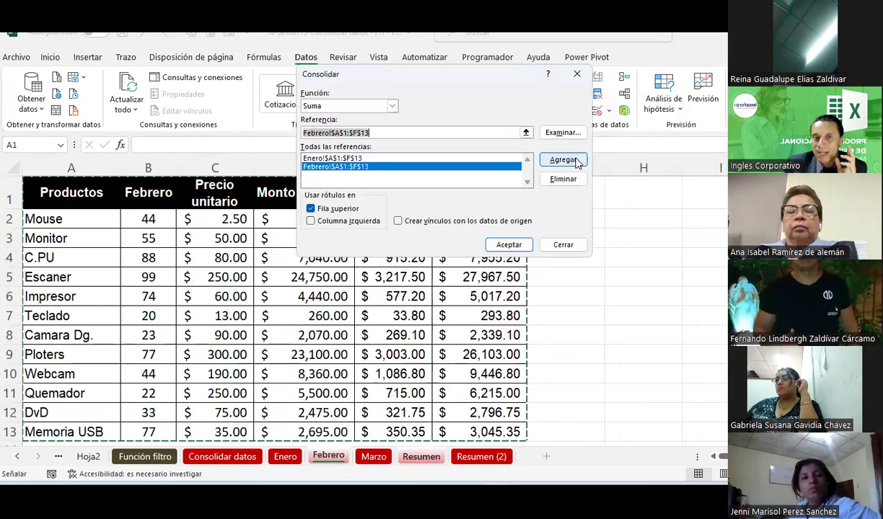
Reuse the Enero reference, point it to Marzo!A1:F13 and add it as the third source.
click(310, 161)
click(315, 167)
click(316, 161)
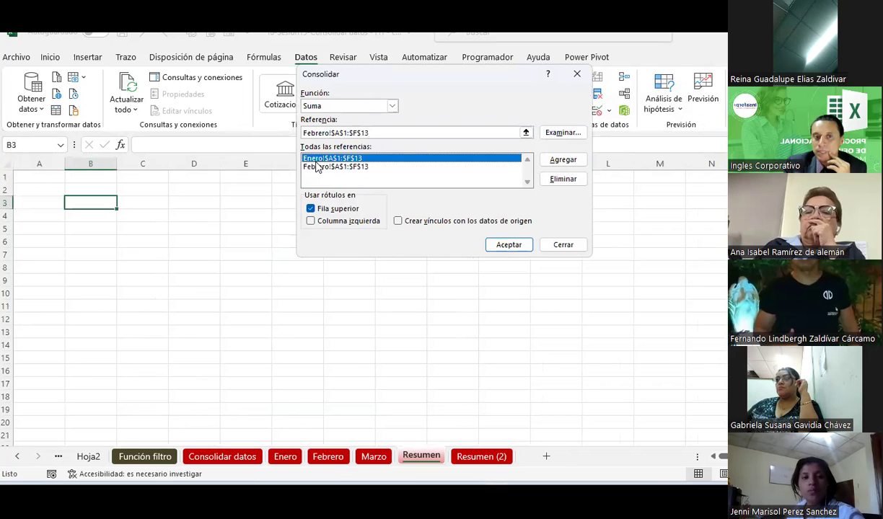
click(316, 167)
click(322, 159)
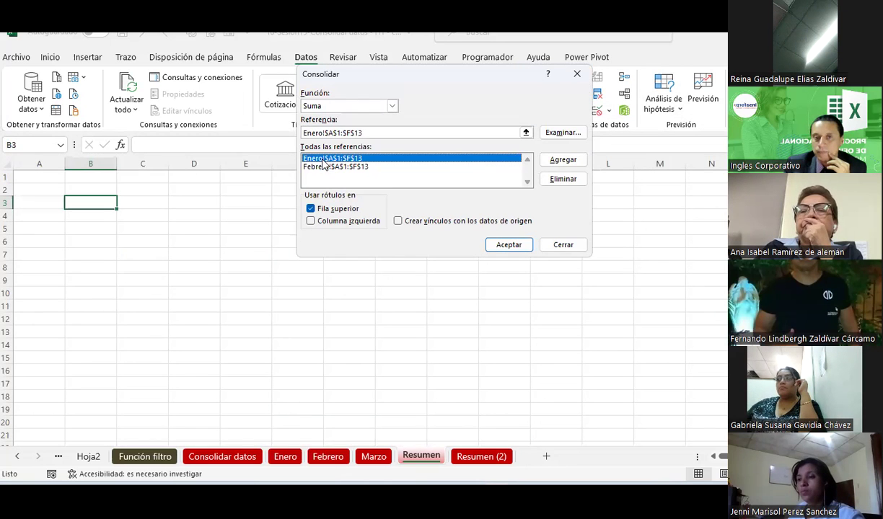
click(526, 133)
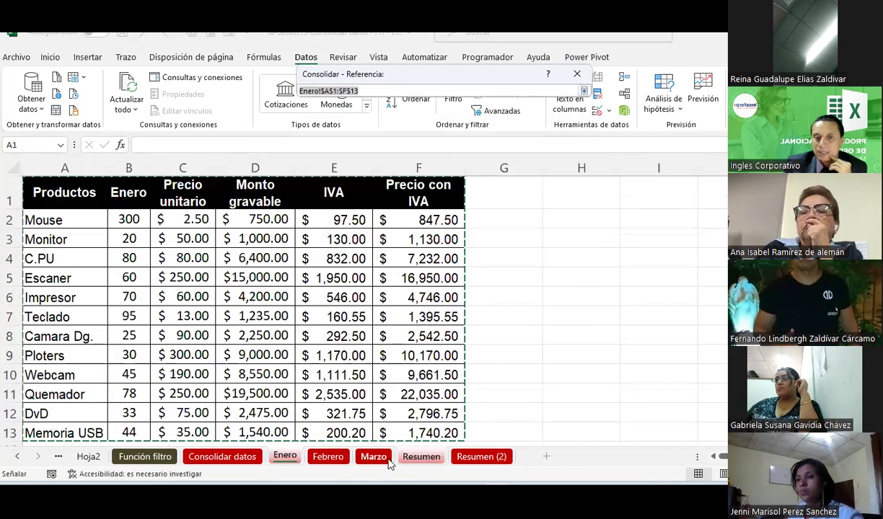
click(373, 457)
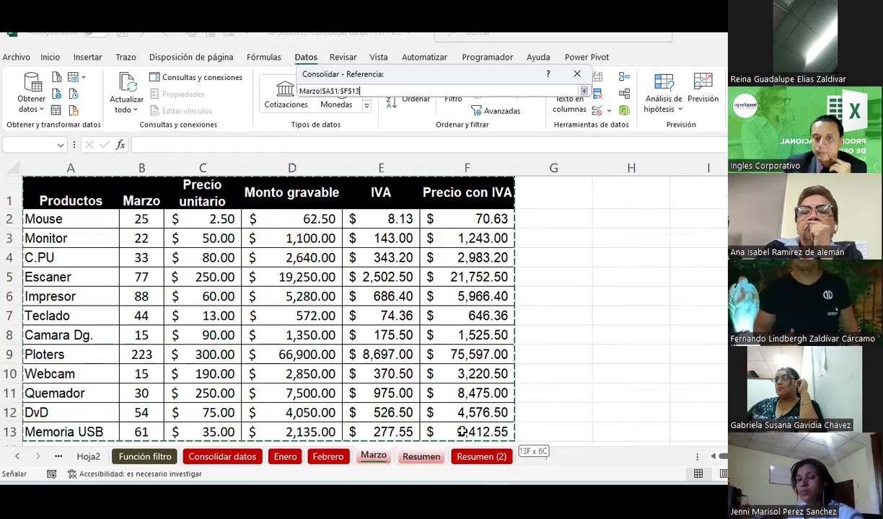
click(583, 90)
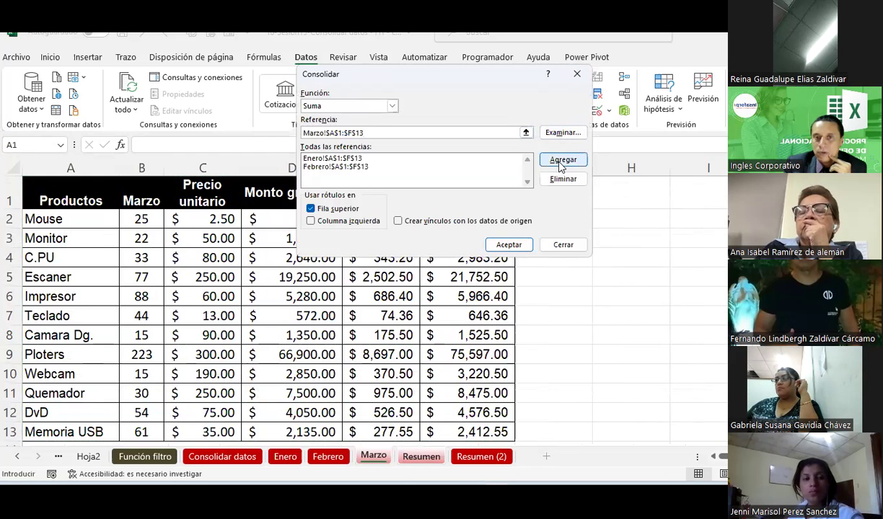
click(562, 161)
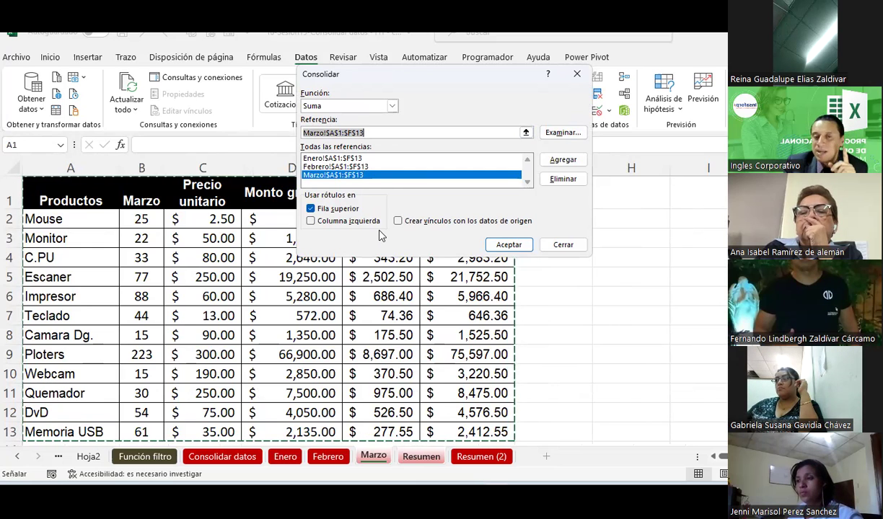
Enable Columna izquierda labels, create the summed B3:I15 table, and autofit column I.
click(311, 222)
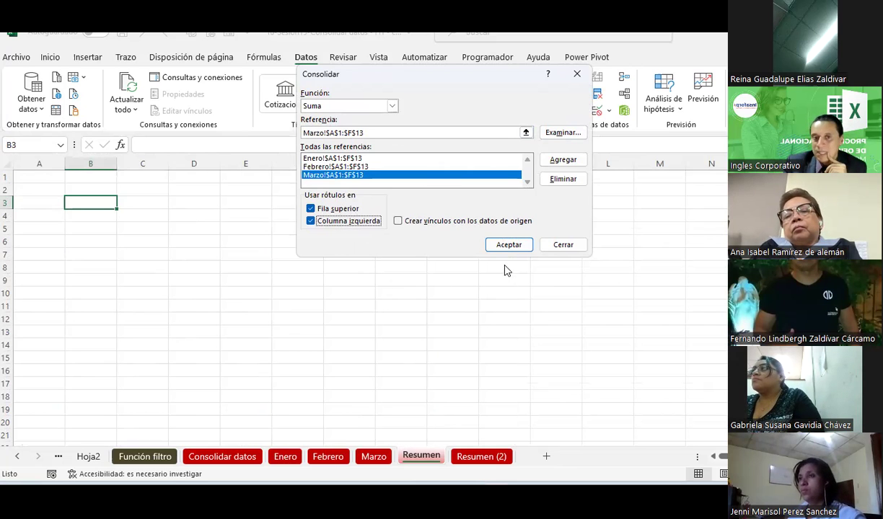
click(508, 245)
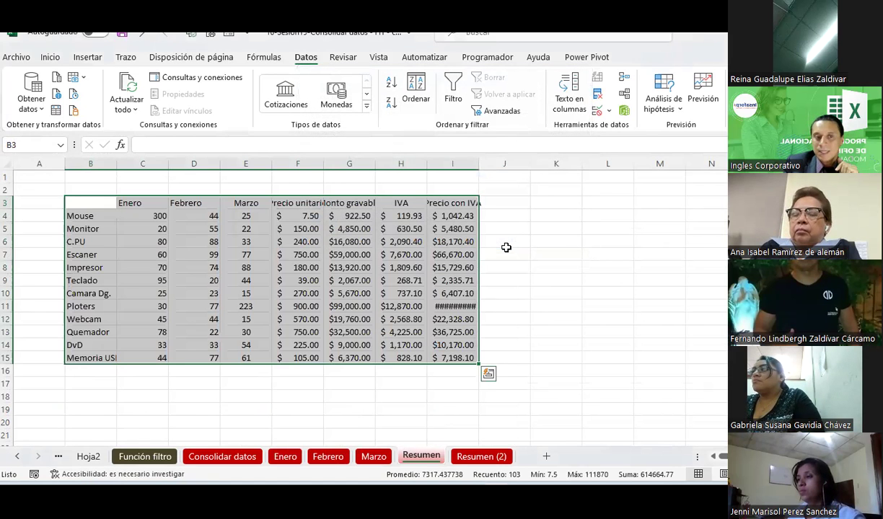
double_click(479, 164)
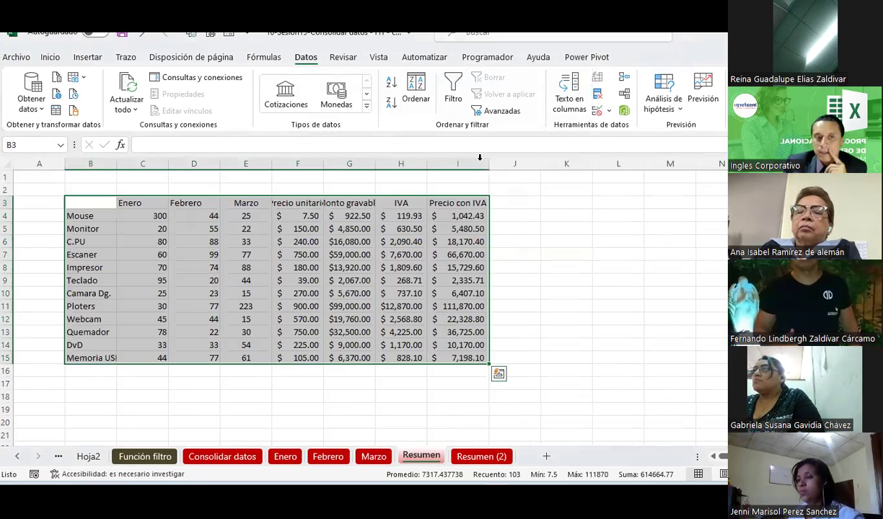
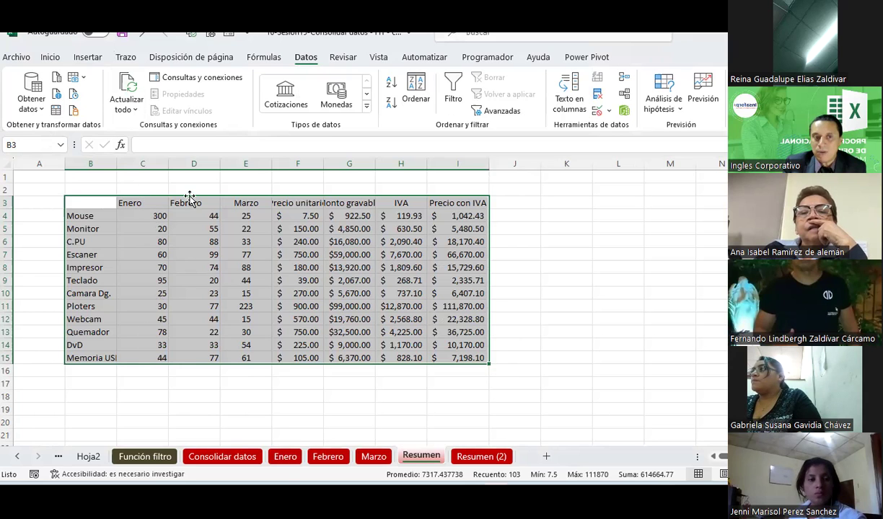
Review the Enero, Febrero and Marzo tables, then return to the Resumen sheet.
click(285, 456)
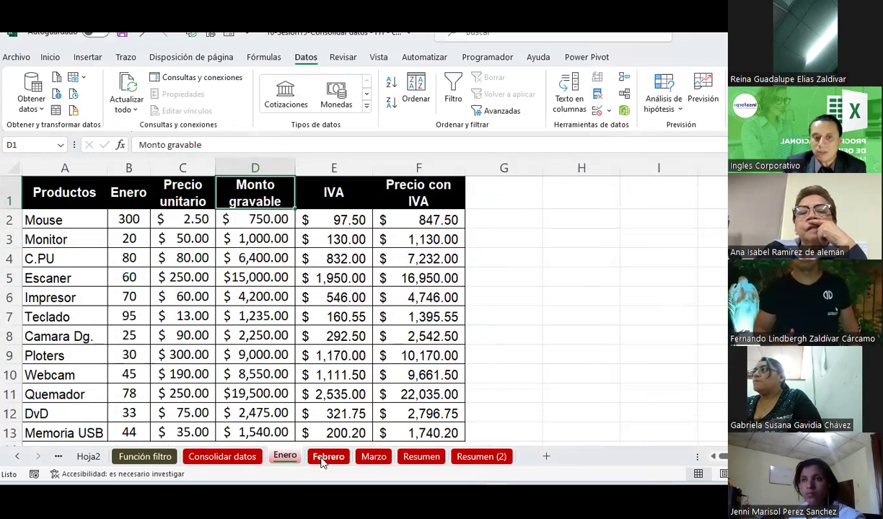
click(326, 457)
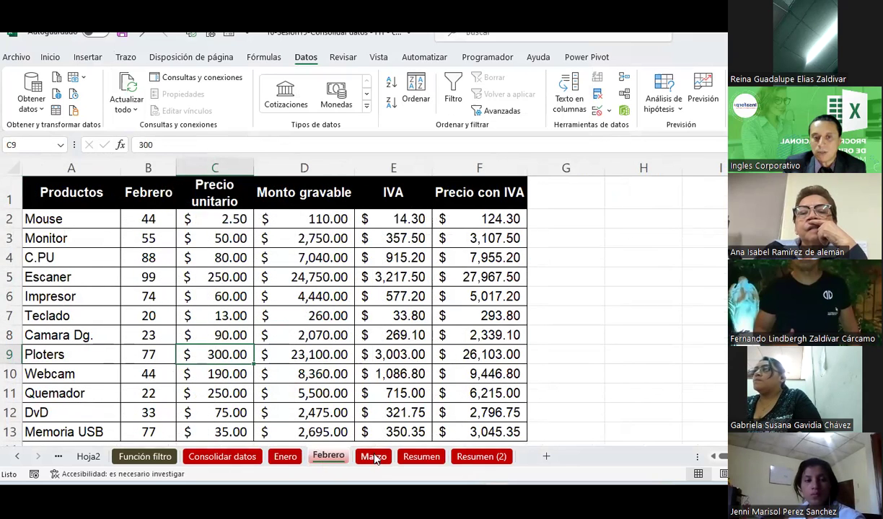
click(373, 458)
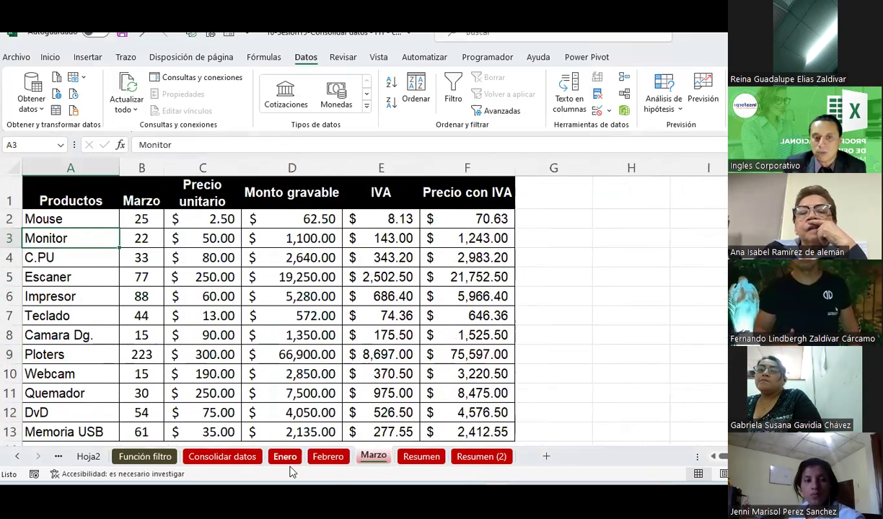
click(421, 457)
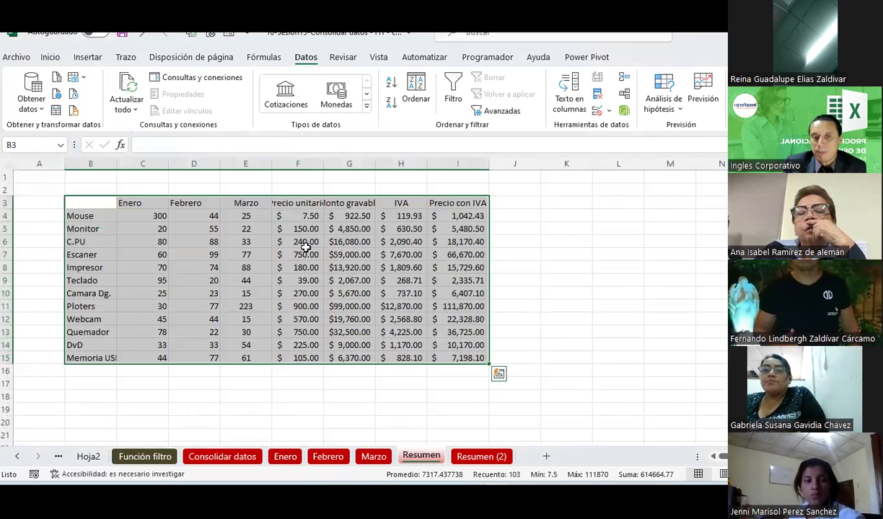
click(286, 459)
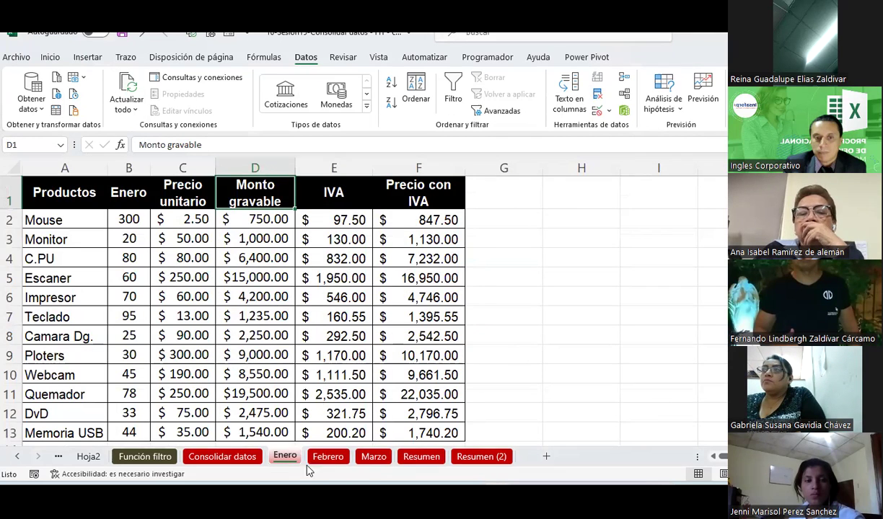
click(327, 458)
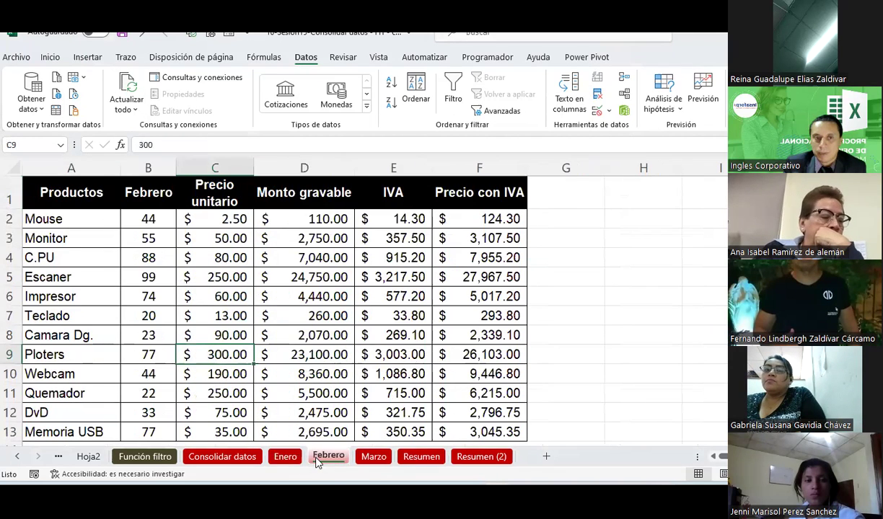
click(375, 461)
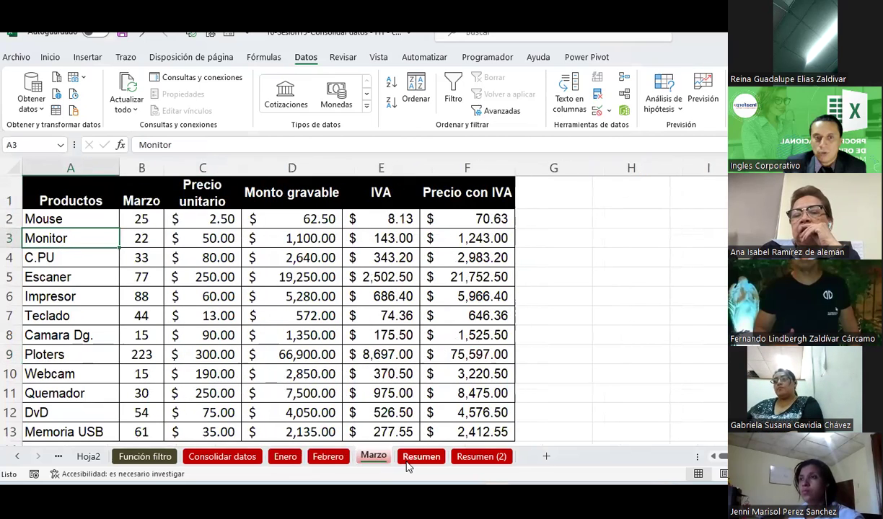
click(408, 460)
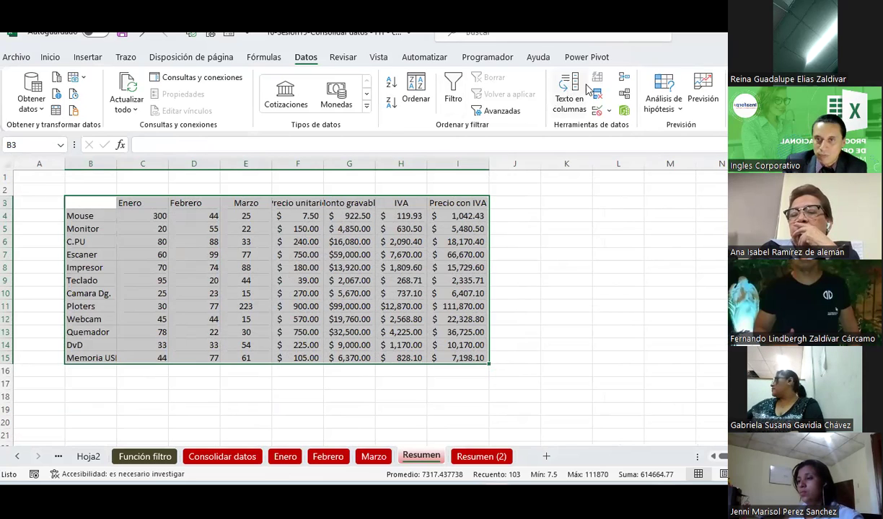
Open Consolidar and try selecting a range on the Enero sheet.
click(623, 78)
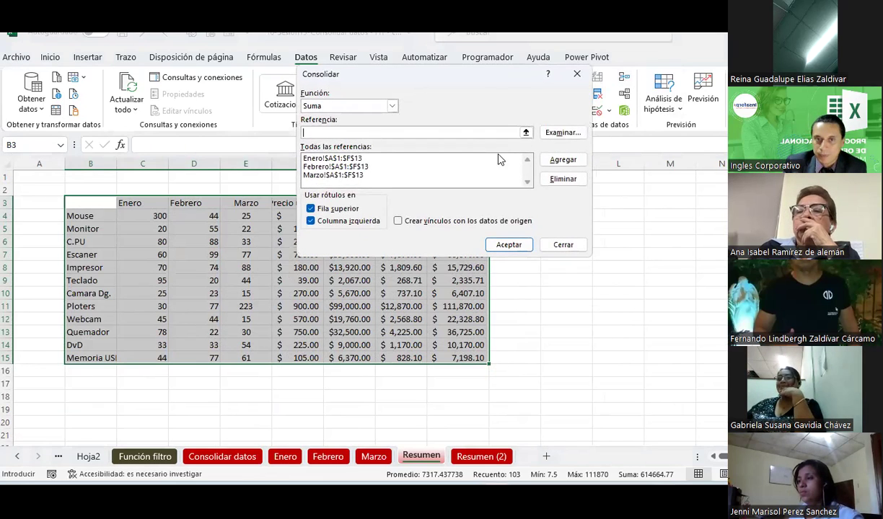
click(334, 158)
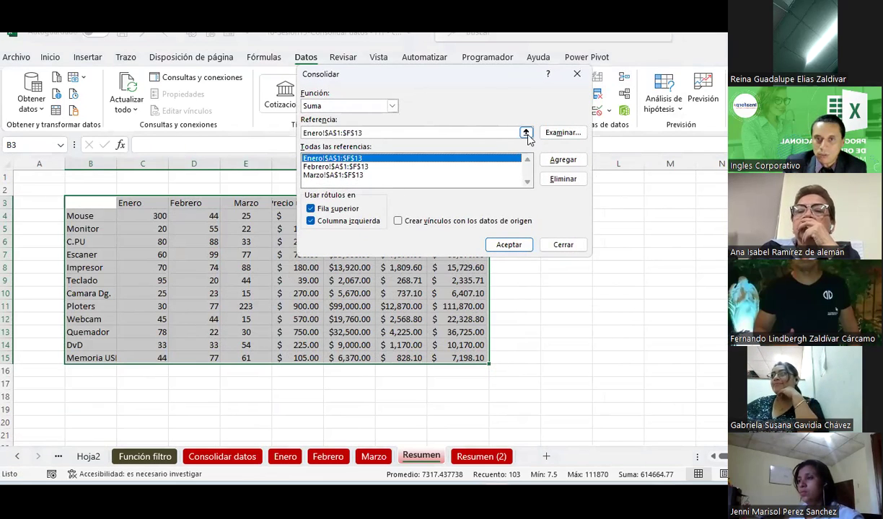
click(526, 133)
mouse_move(53, 192)
mouse_down()
mouse_move(125, 370)
mouse_move(128, 430)
mouse_up()
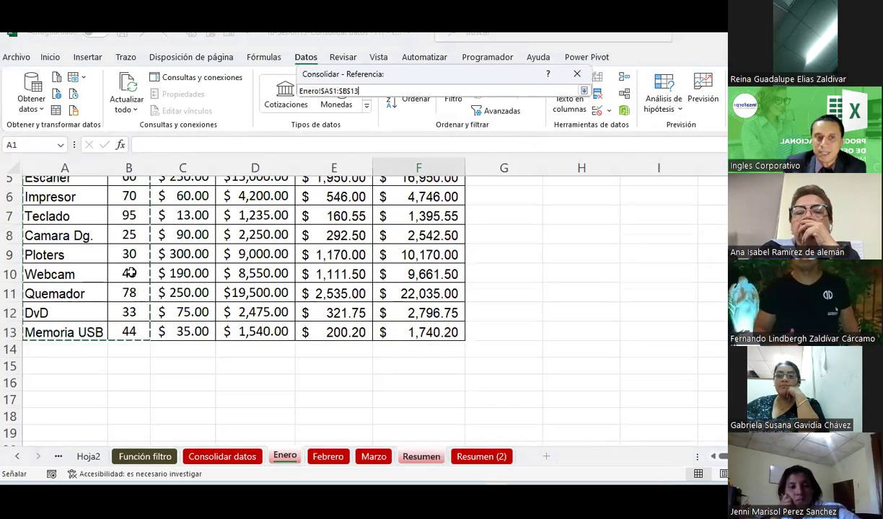
scroll(123, 271, up, 2)
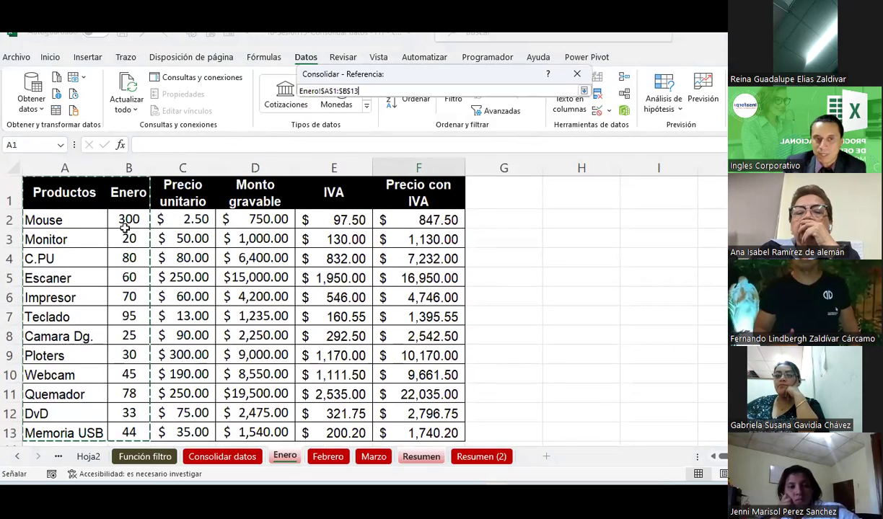
click(583, 92)
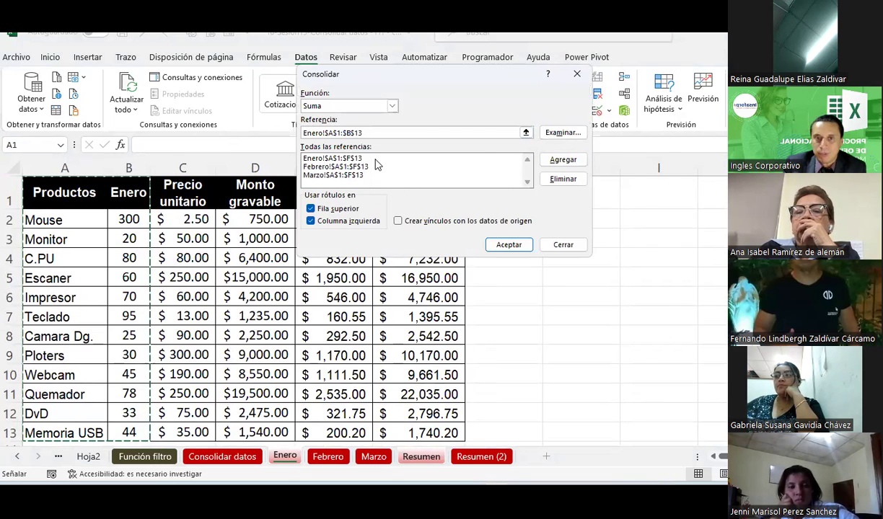
Remove the Enero, Febrero and Marzo references from the consolidation list.
click(422, 160)
click(566, 179)
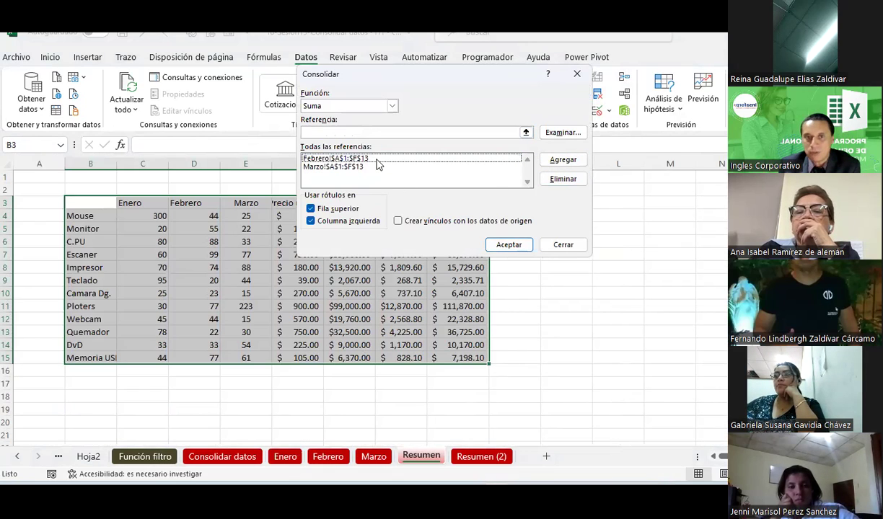
click(376, 158)
click(562, 179)
click(382, 158)
click(566, 179)
Run a consolidation using only Enero A1:A2 onto Resumen.
click(525, 133)
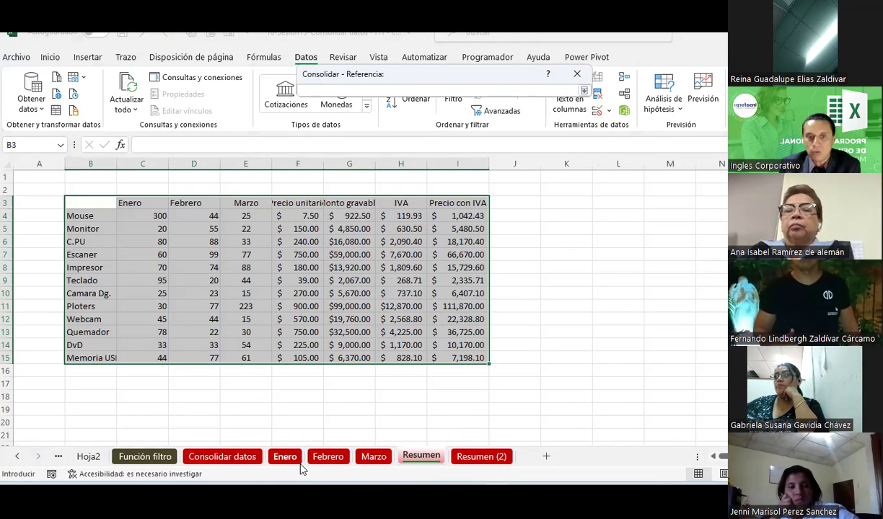
click(285, 457)
drag(59, 189, 86, 220)
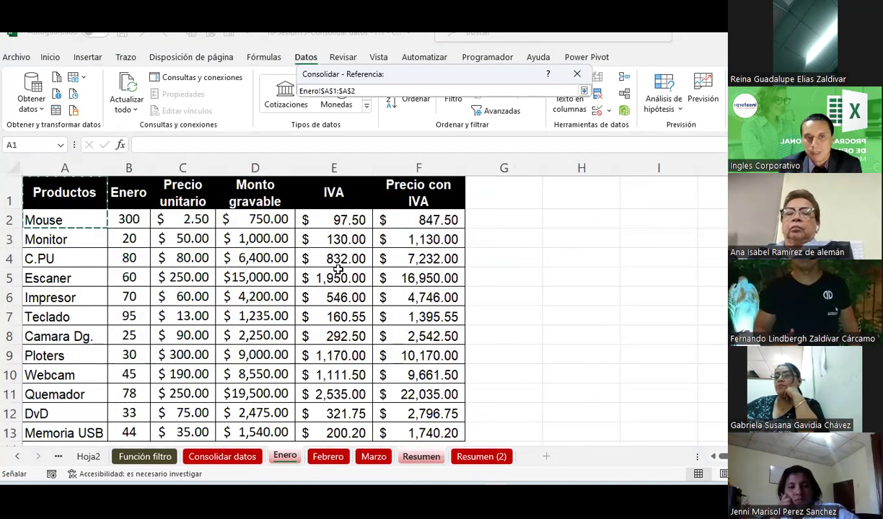
key(Return)
click(509, 245)
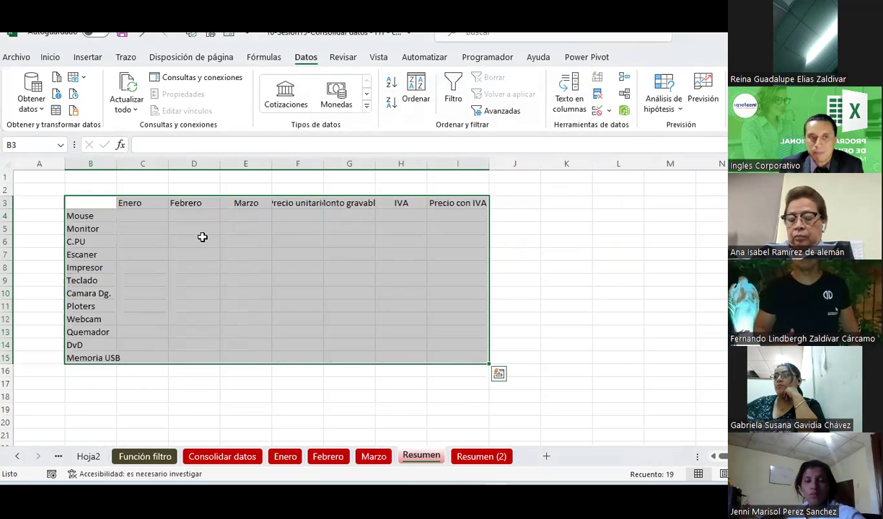
Delete all cells on Resumen, leaving it blank, and select B3.
click(11, 168)
right_click(11, 167)
click(108, 251)
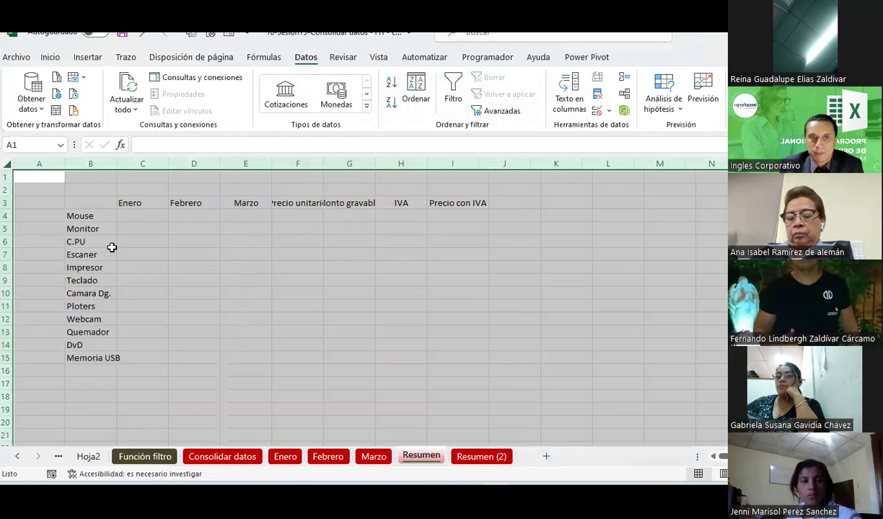
click(94, 212)
click(95, 202)
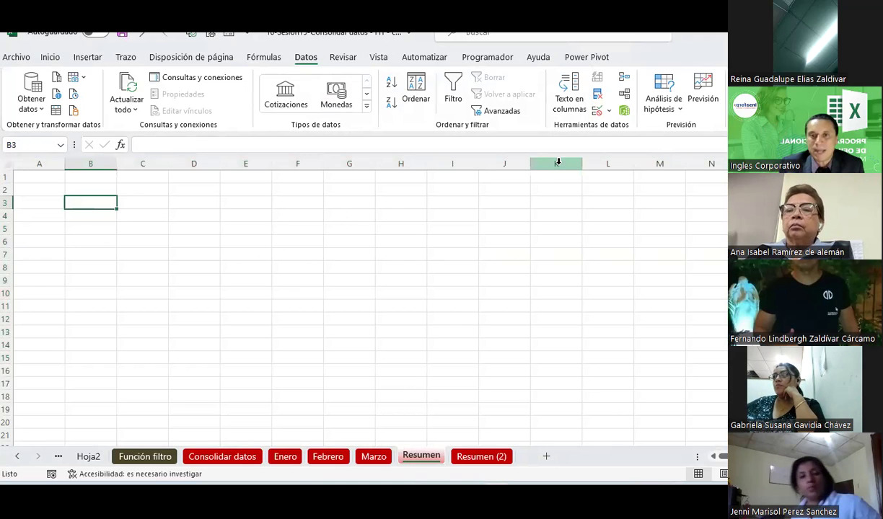
Replace the leftover A1:A2 reference with Enero!$A$1:$B$13 in Consolidar.
click(619, 79)
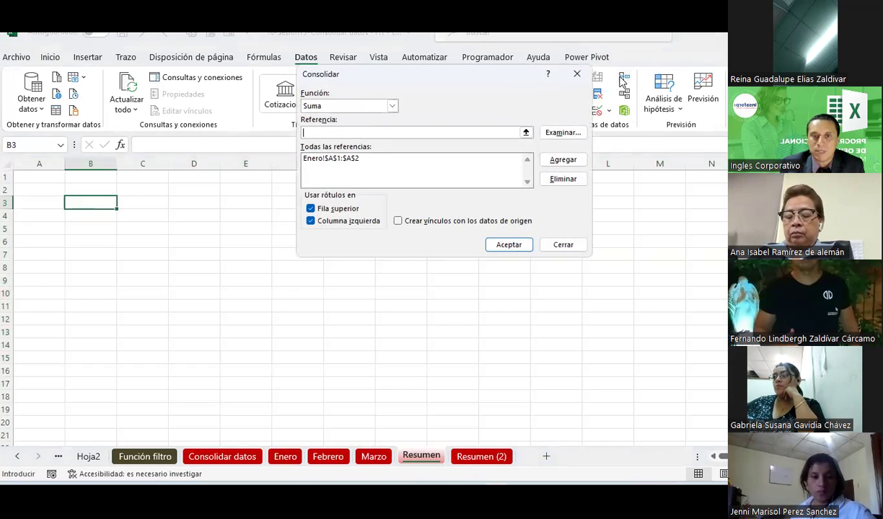
click(381, 160)
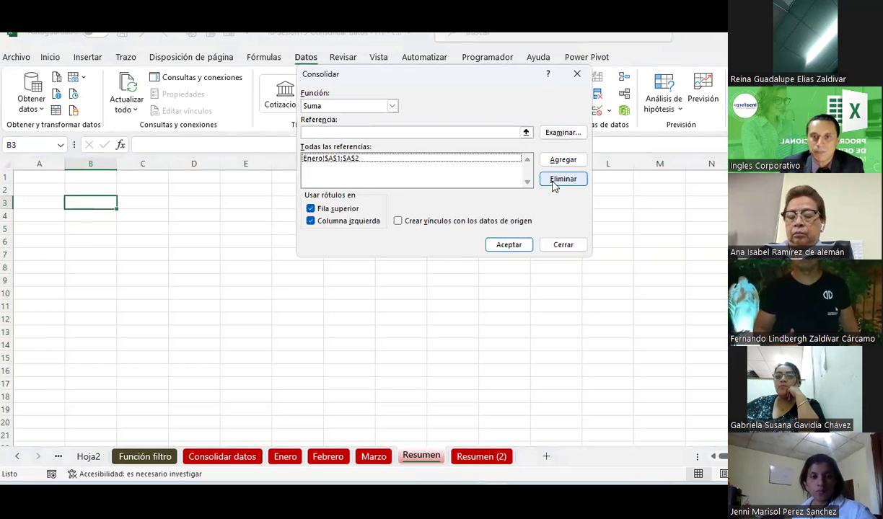
click(345, 160)
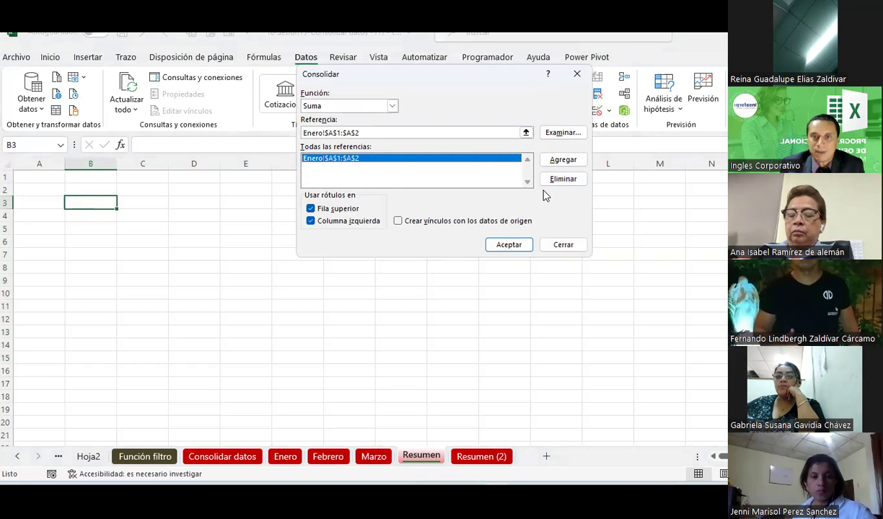
click(563, 179)
click(526, 133)
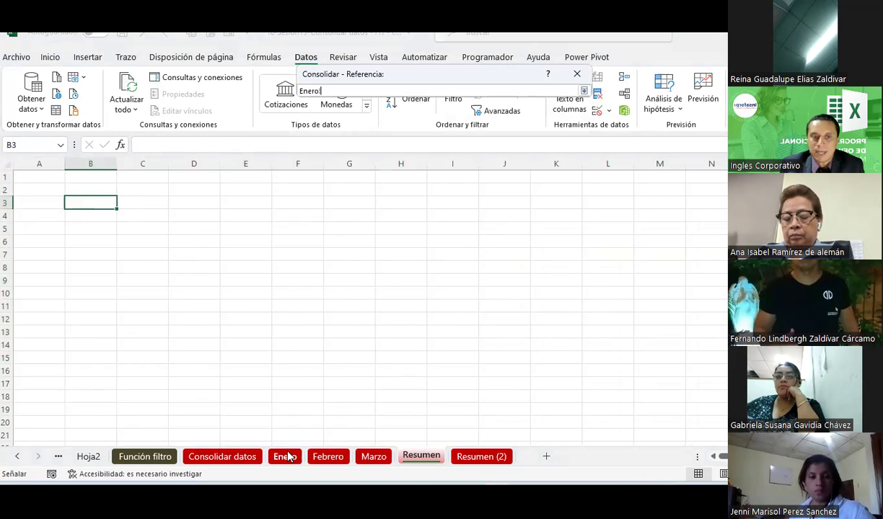
click(288, 457)
drag(75, 192, 115, 433)
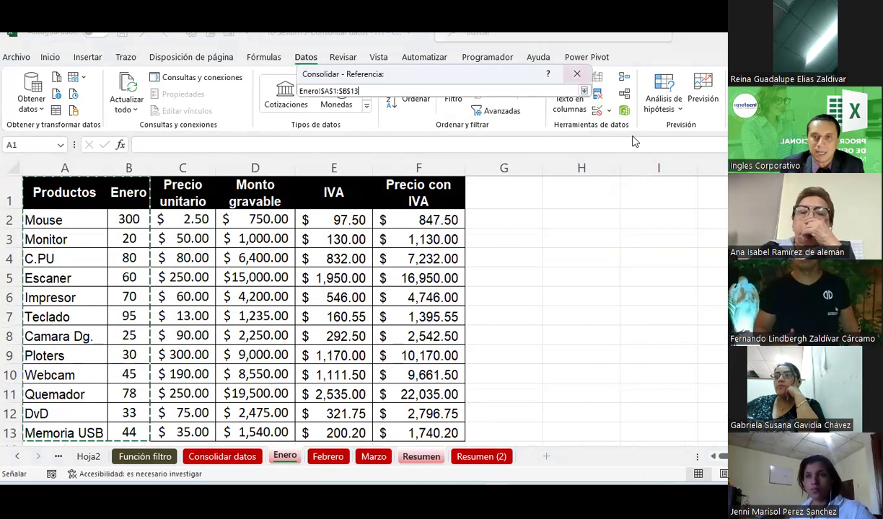
click(582, 92)
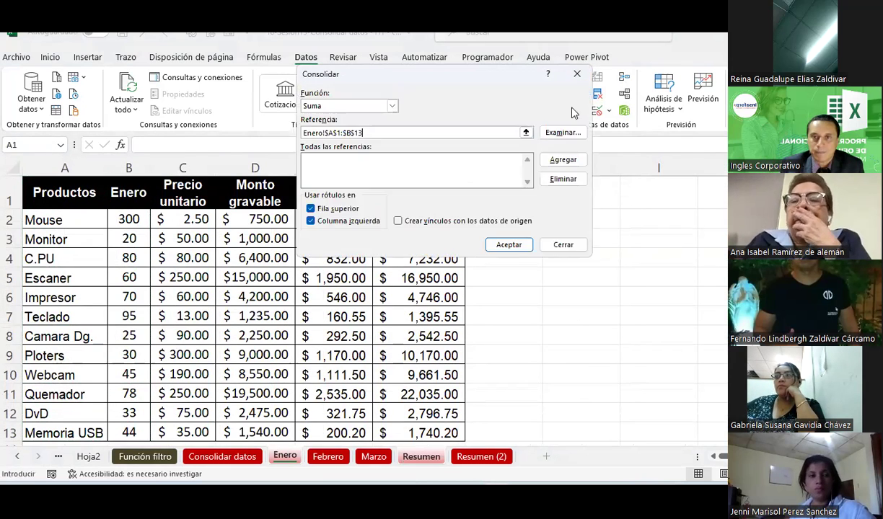
click(561, 160)
Add Febrero!$A$1:$B$13 and run the consolidation.
click(526, 132)
click(328, 457)
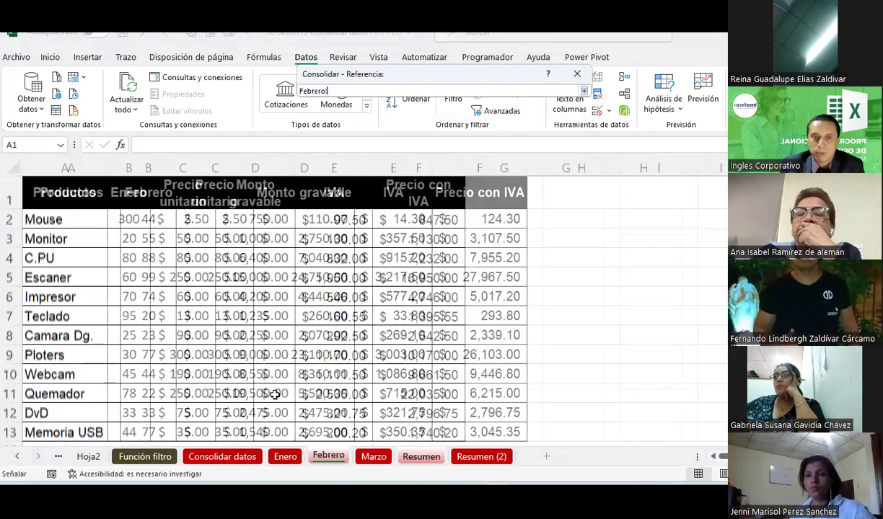
drag(70, 190, 162, 431)
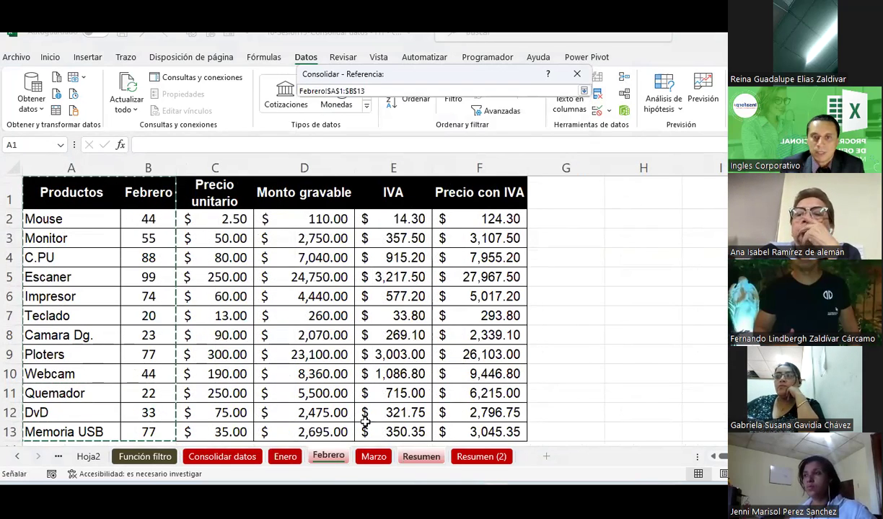
click(583, 91)
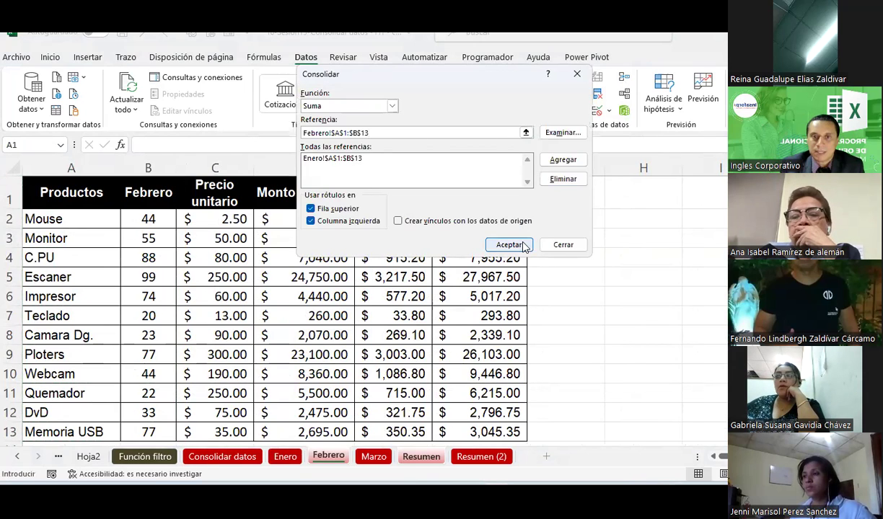
click(509, 246)
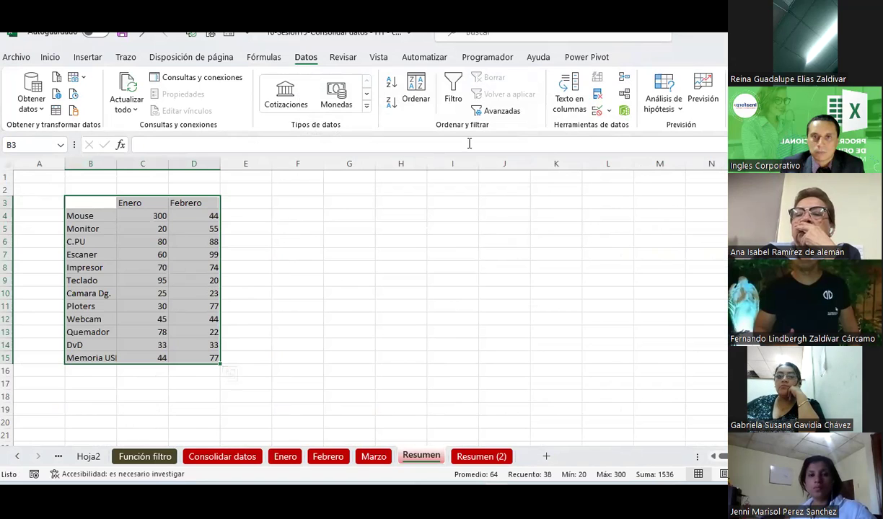
Add Marzo!$A$1:$B$13 as a reference and rerun the consolidation.
click(621, 79)
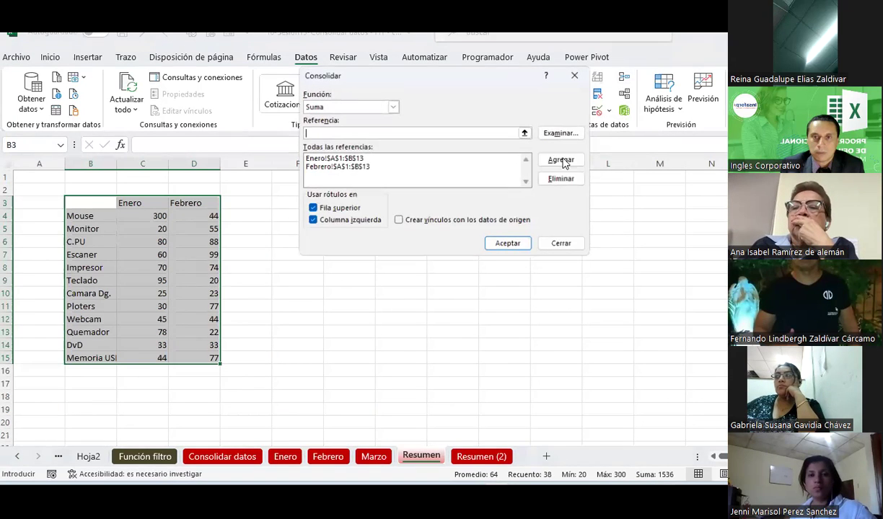
click(525, 132)
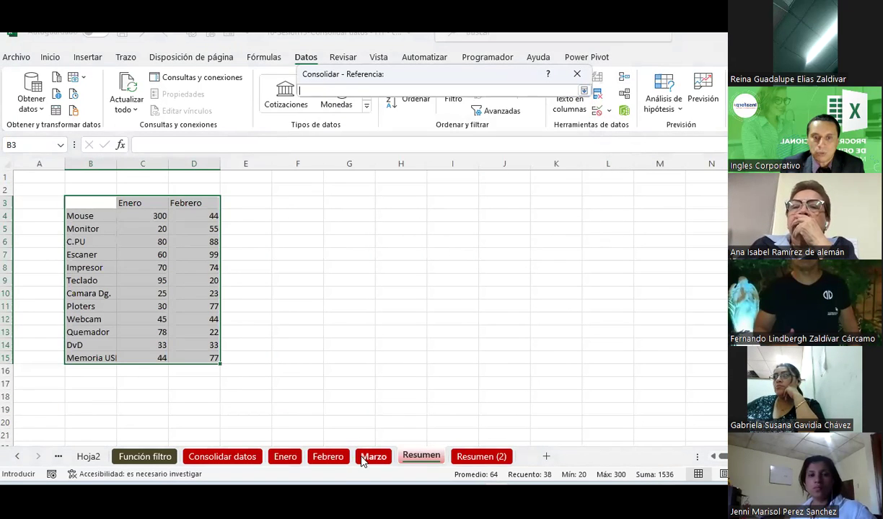
click(372, 456)
drag(67, 196, 134, 425)
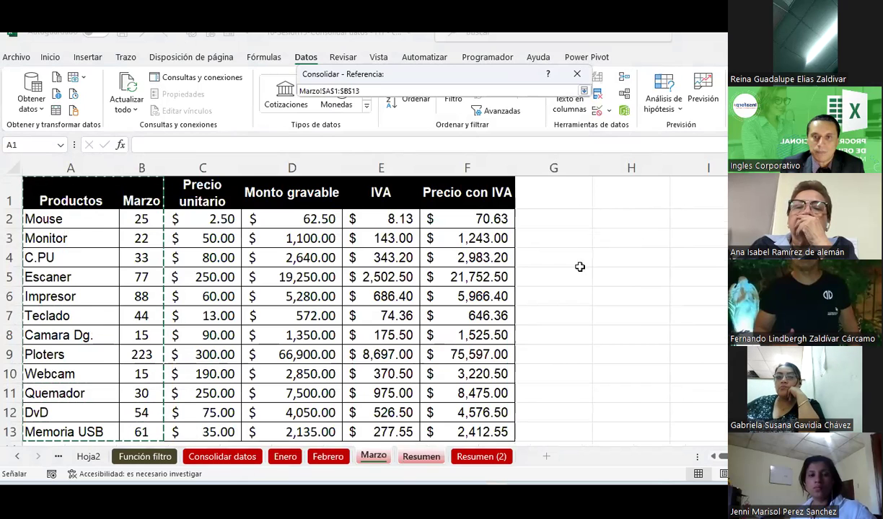
click(584, 91)
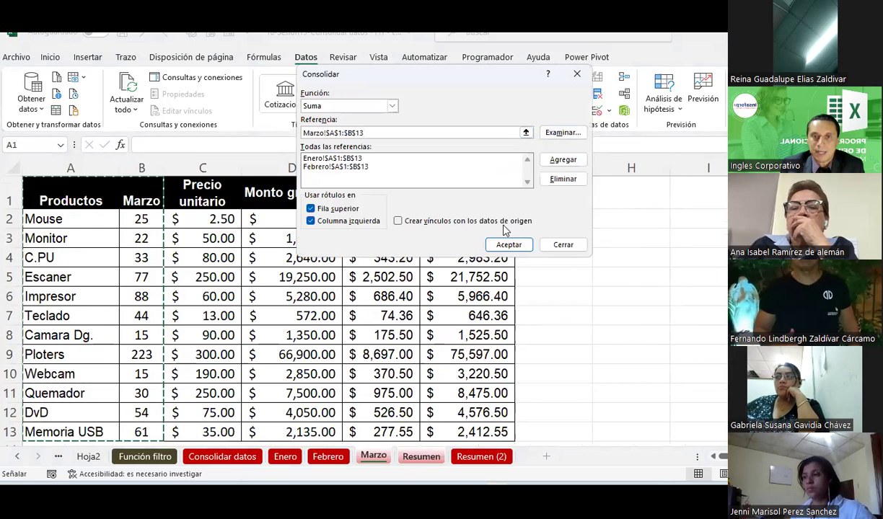
click(563, 160)
click(508, 246)
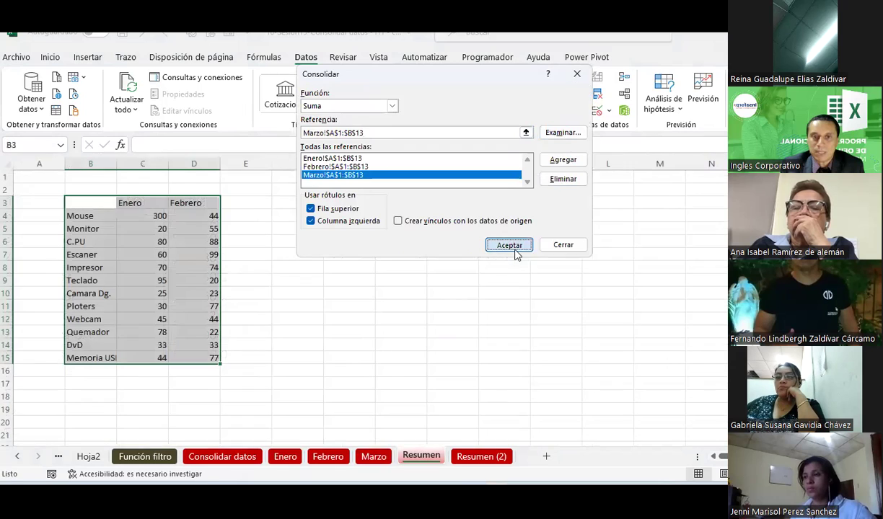
click(510, 246)
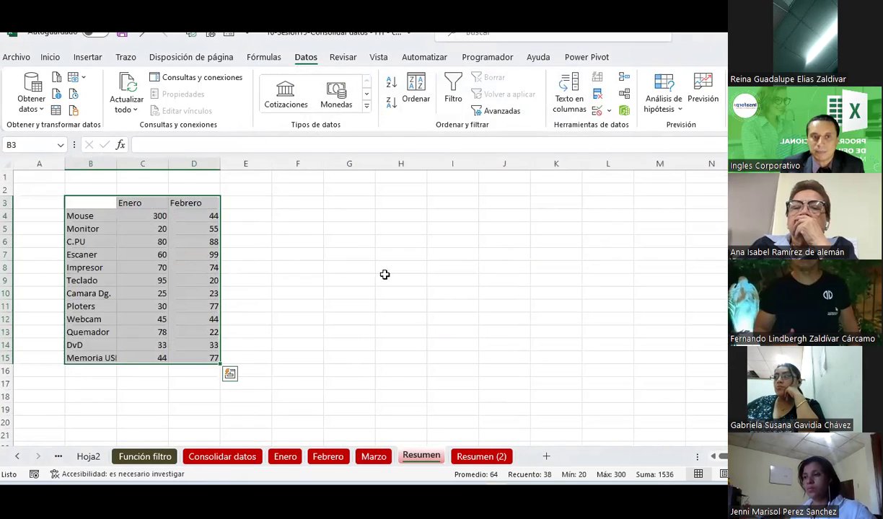
Centre the summary table's contents and glance at the Marzo sheet.
click(50, 57)
click(251, 103)
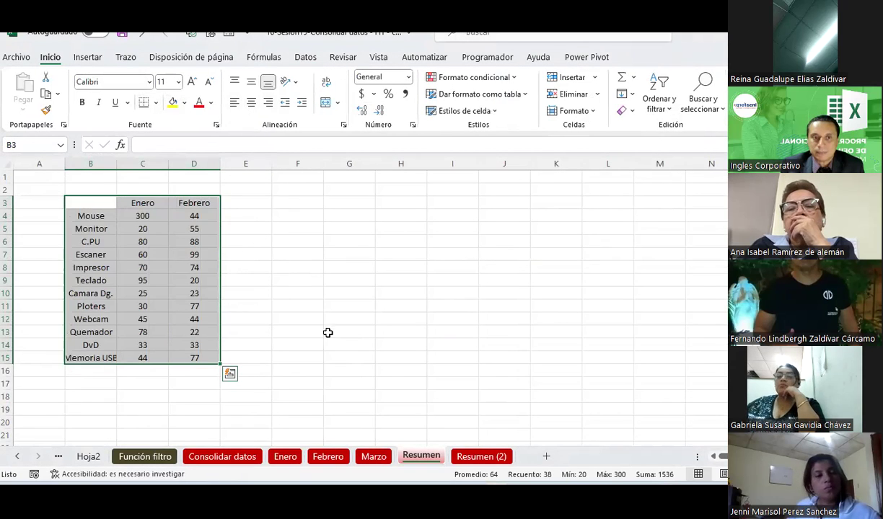
click(372, 456)
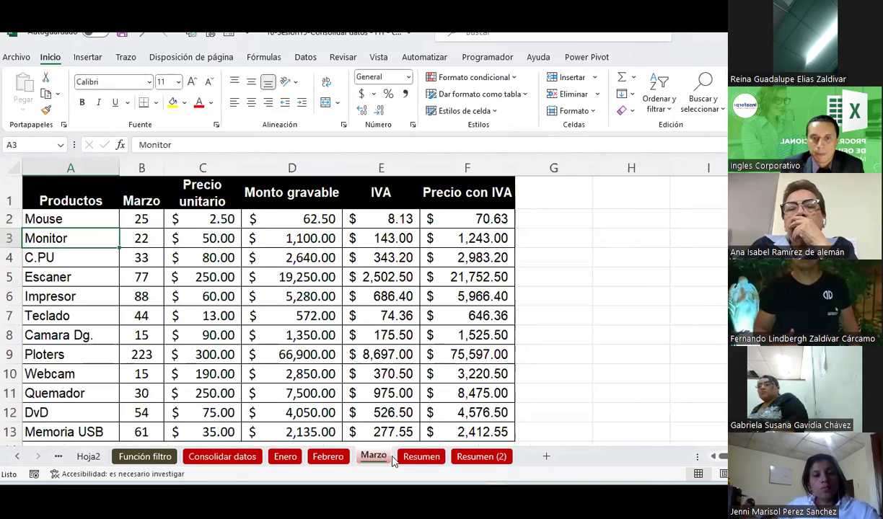
click(408, 457)
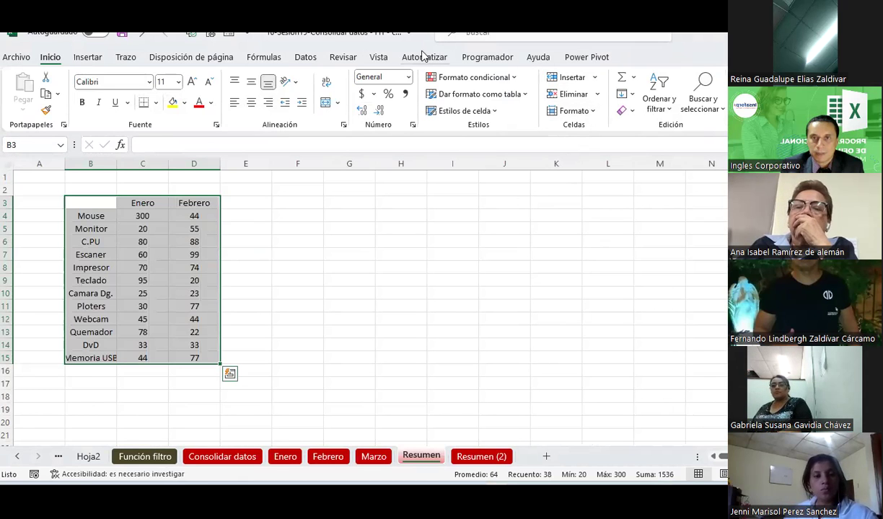
Reopen Consolidar to check the Marzo reference, then close it.
click(305, 57)
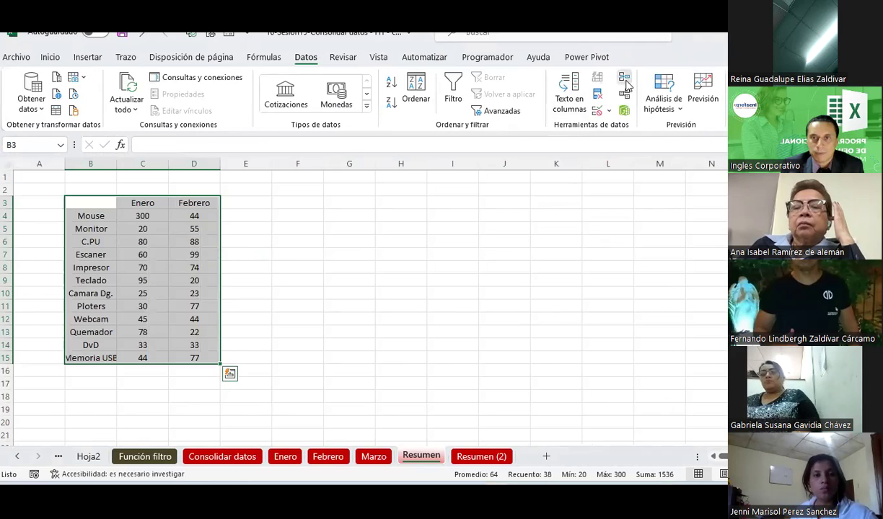
click(626, 83)
click(332, 177)
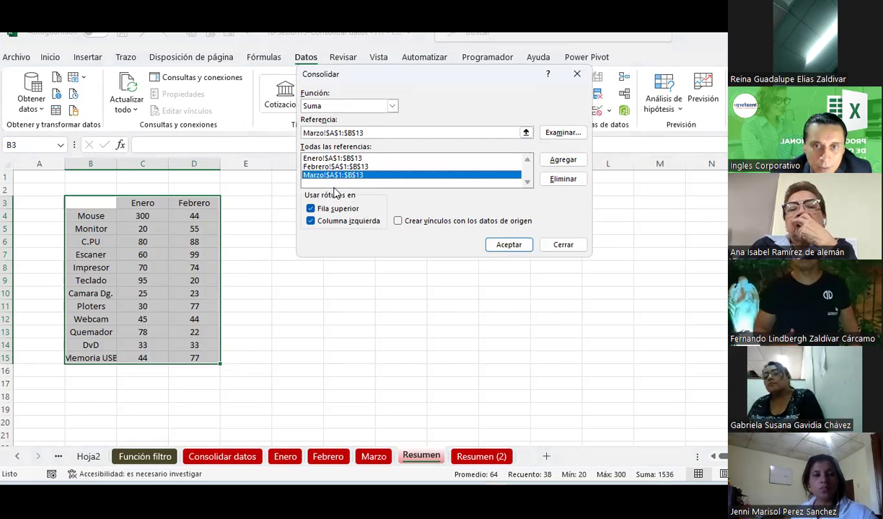
click(509, 246)
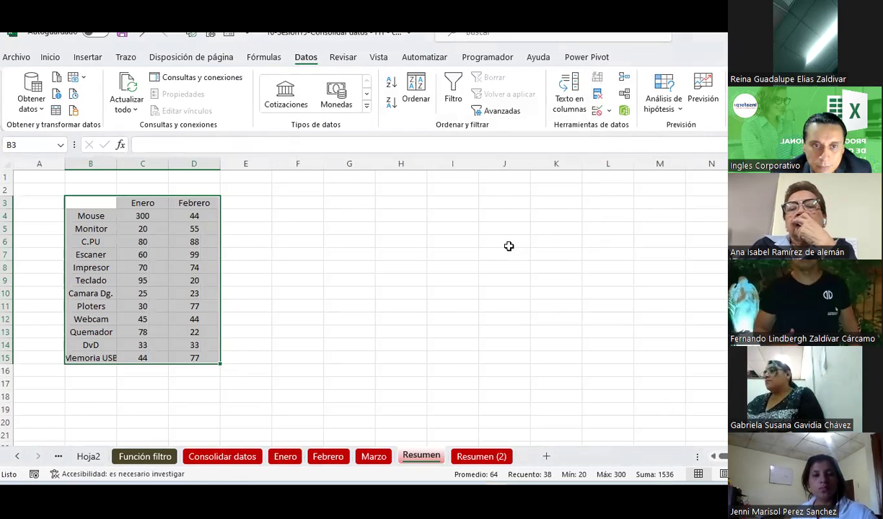
Delete the consolidated table and remove all three references from Consolidar.
key(Delete)
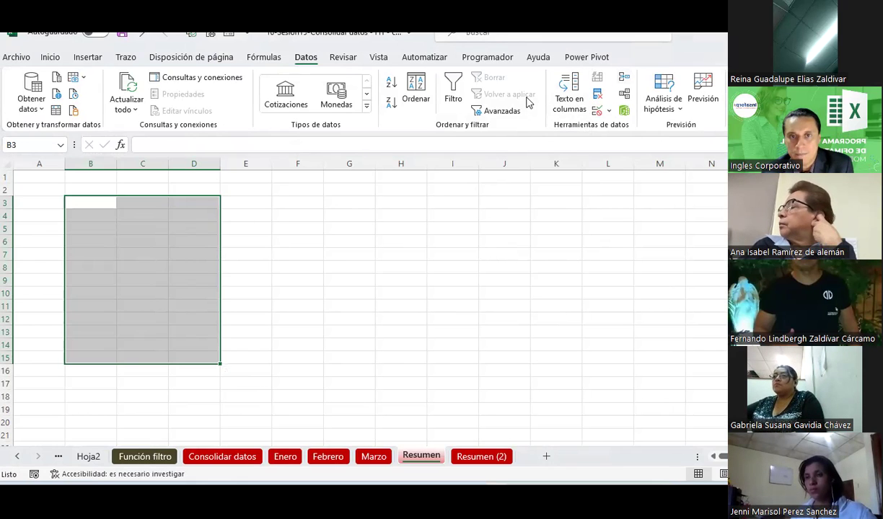
click(380, 154)
click(564, 180)
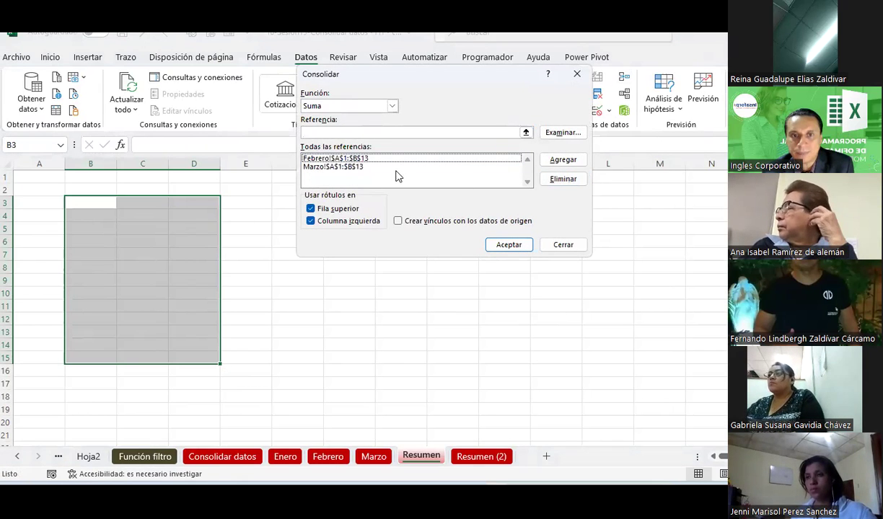
click(380, 166)
click(564, 178)
click(567, 179)
click(525, 132)
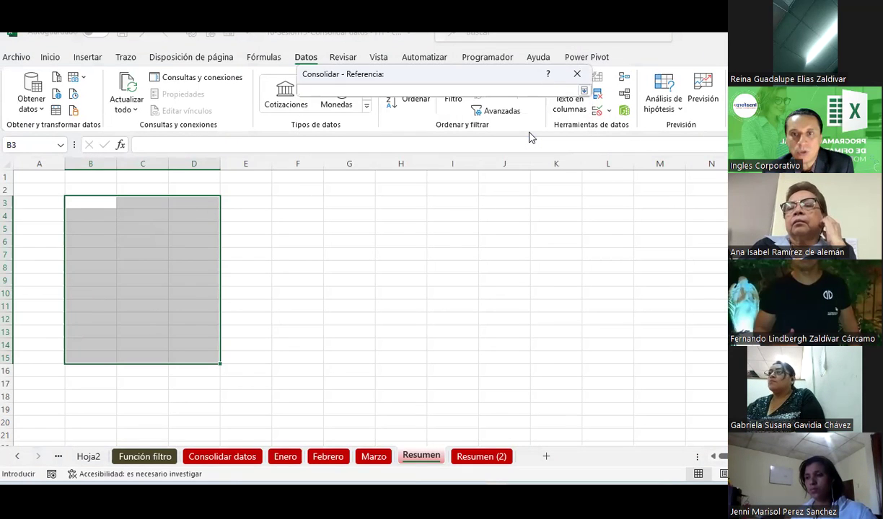
key(Return)
key(Escape)
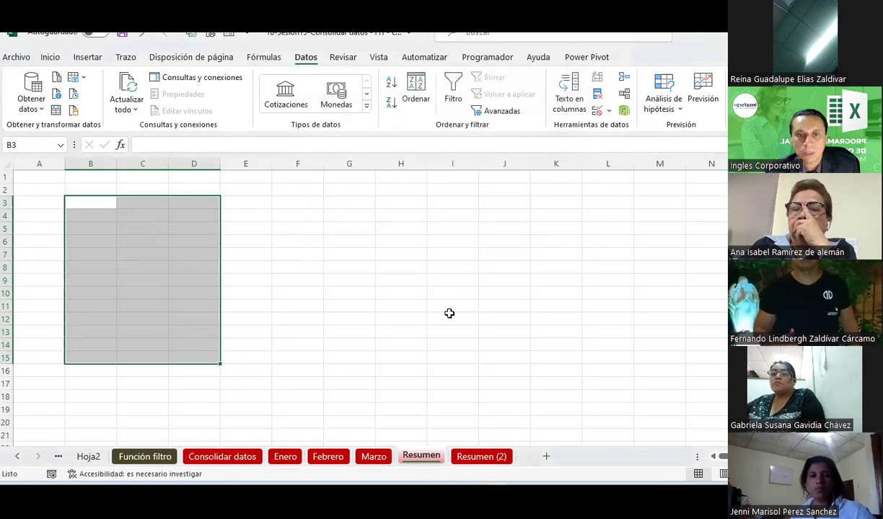
click(451, 317)
Starting at B4, add Enero A1:B13 as a consolidation reference.
click(91, 216)
click(626, 79)
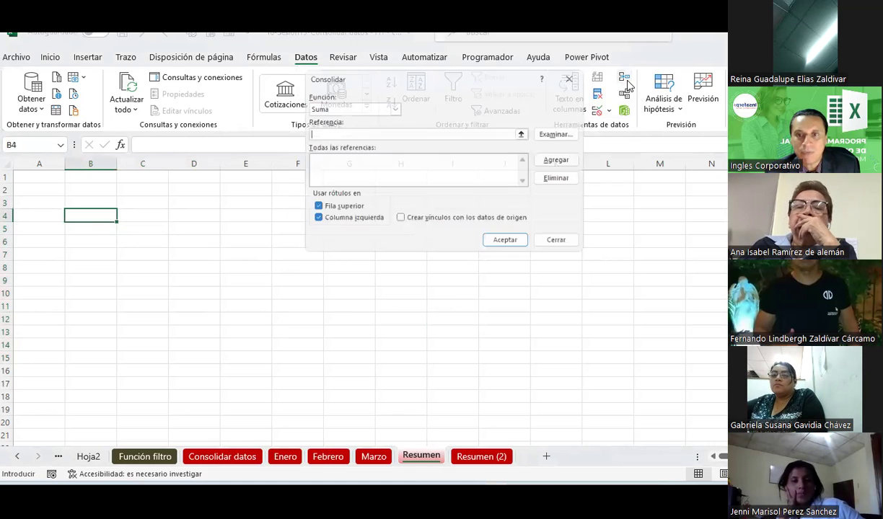
click(525, 133)
click(285, 457)
drag(65, 192, 129, 431)
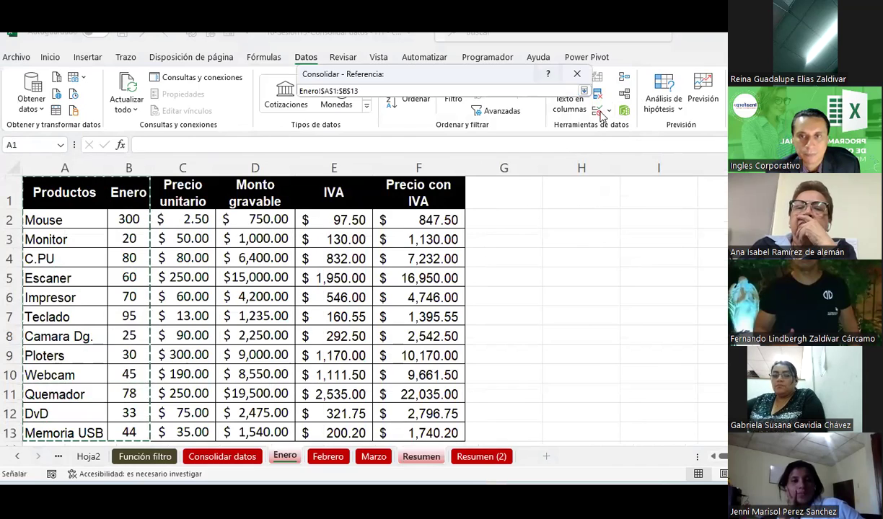
click(583, 91)
click(552, 160)
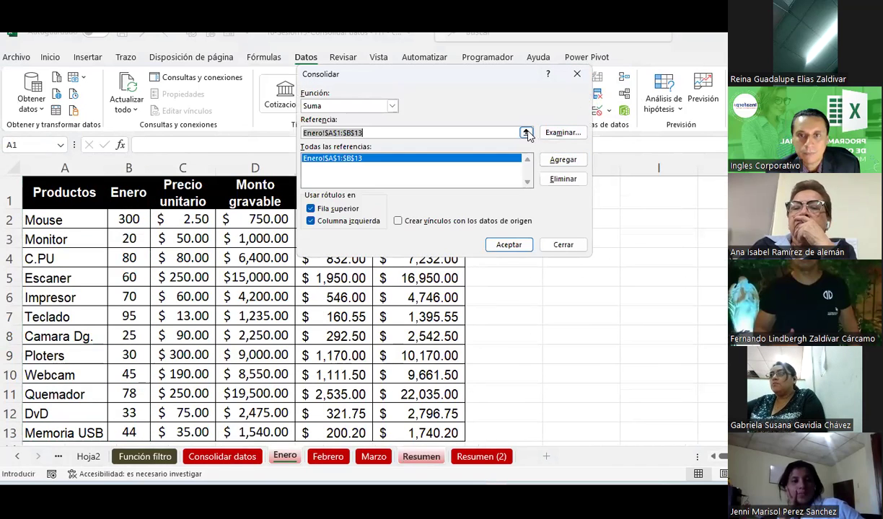
Add Febrero A1:B13 to the reference list.
click(526, 133)
click(339, 458)
drag(71, 192, 148, 432)
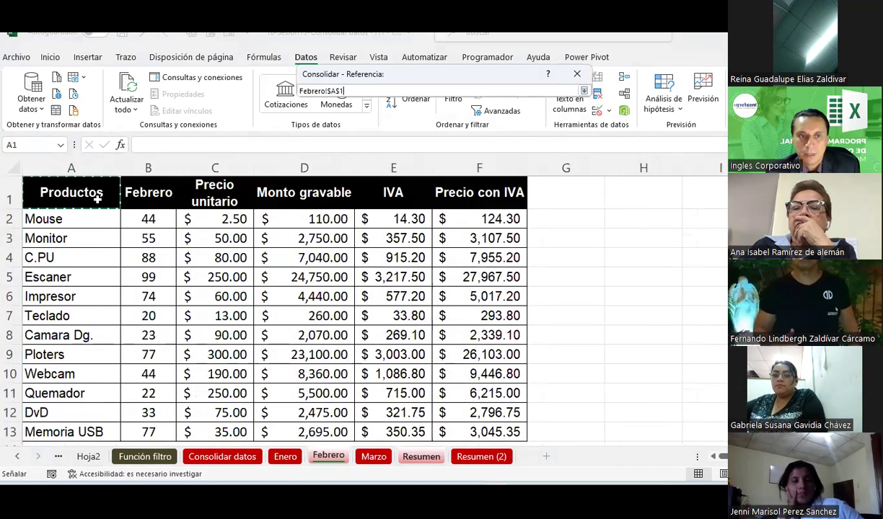
click(584, 91)
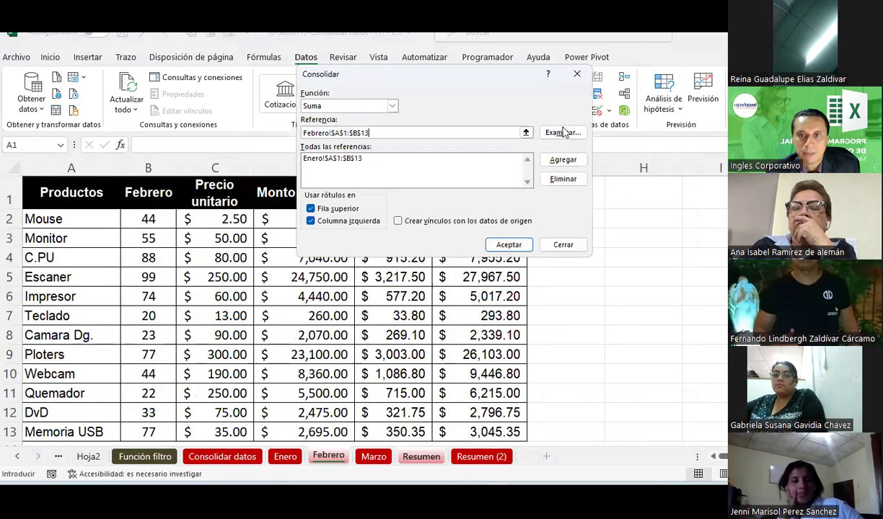
click(563, 162)
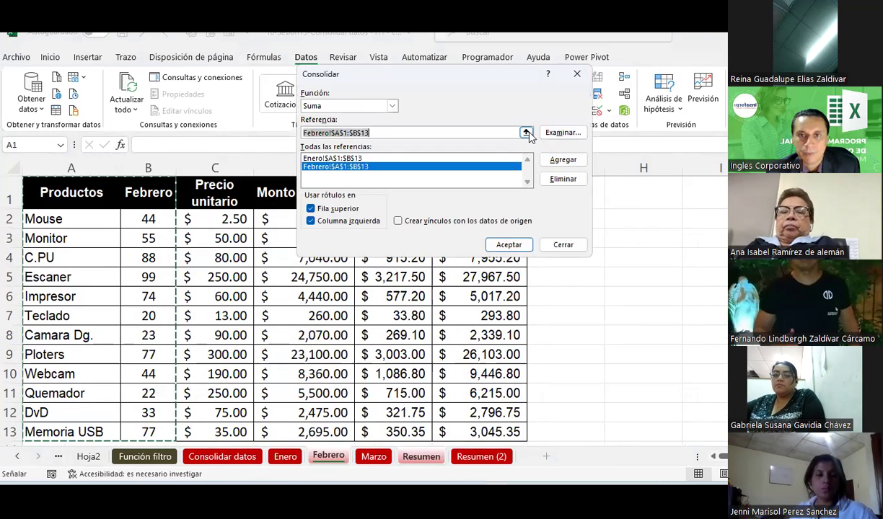
Add Marzo A1:B13 and consolidate the three months onto Resumen.
click(525, 133)
click(386, 458)
drag(72, 195, 132, 426)
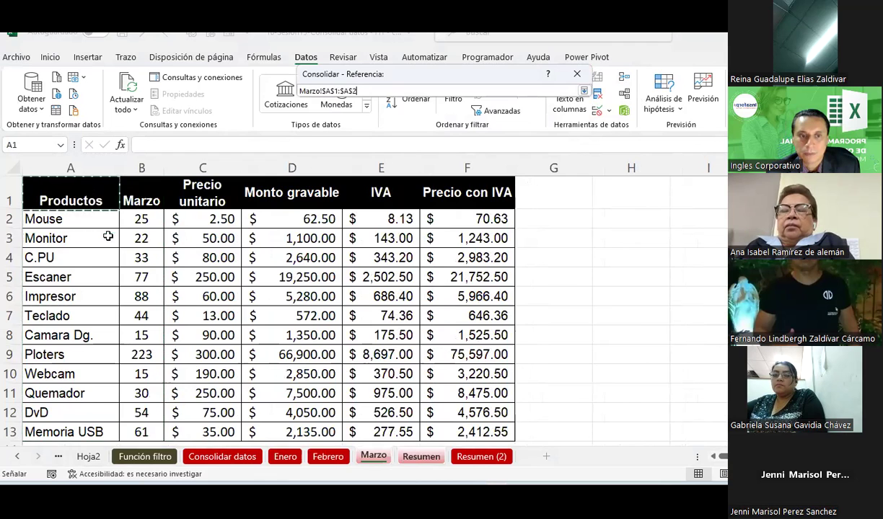
click(581, 92)
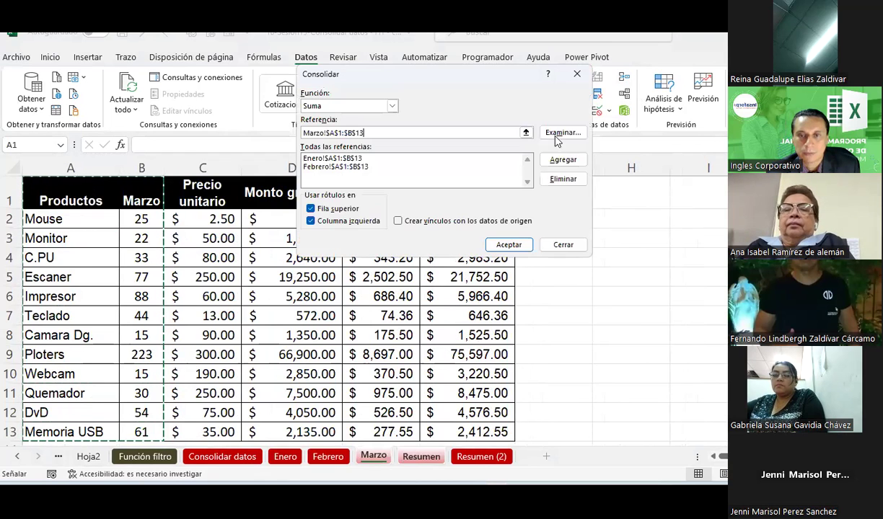
click(562, 159)
click(510, 246)
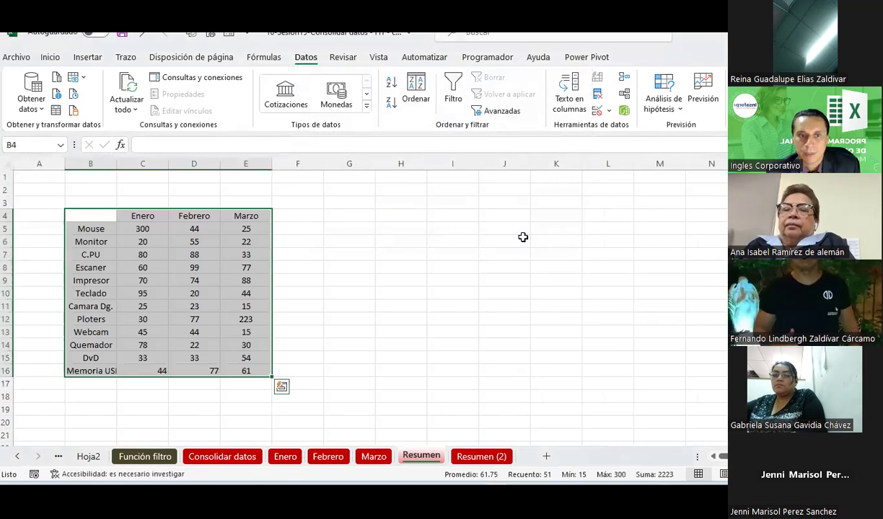
Centre the table, then copy Enero's price and tax columns to Resumen F4.
click(51, 57)
click(251, 103)
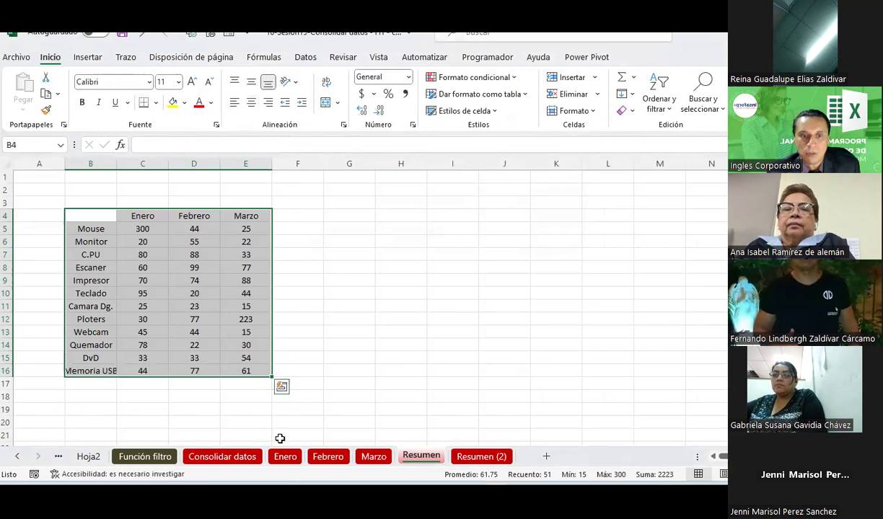
click(286, 457)
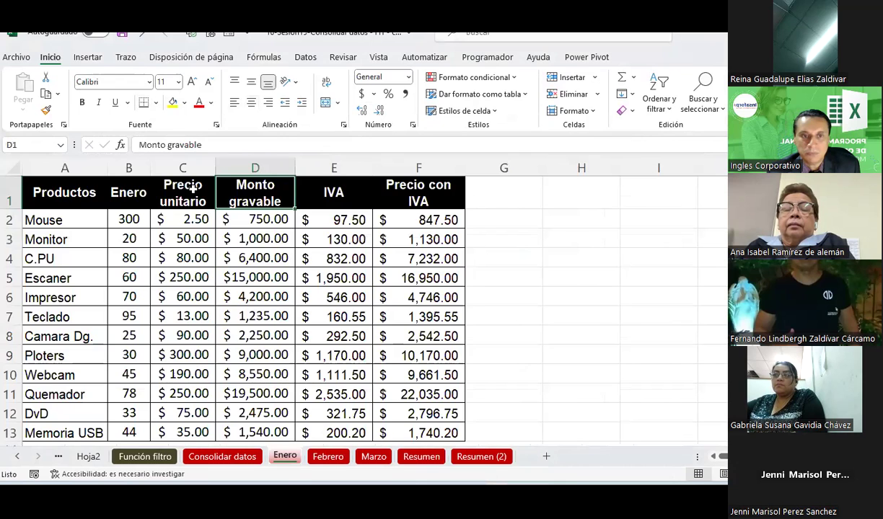
drag(192, 189, 371, 425)
key(ctrl+c)
click(421, 456)
click(293, 214)
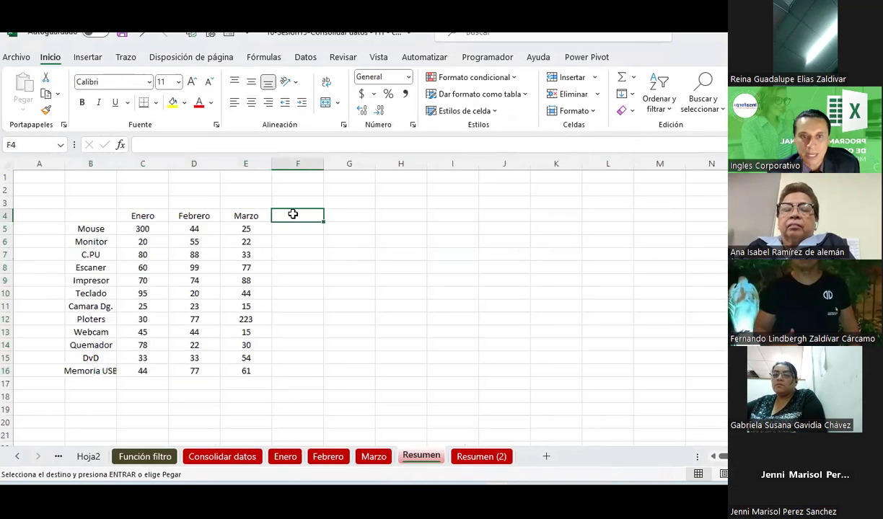
key(ctrl+v)
Insert a new column F headed 'Total'.
click(297, 163)
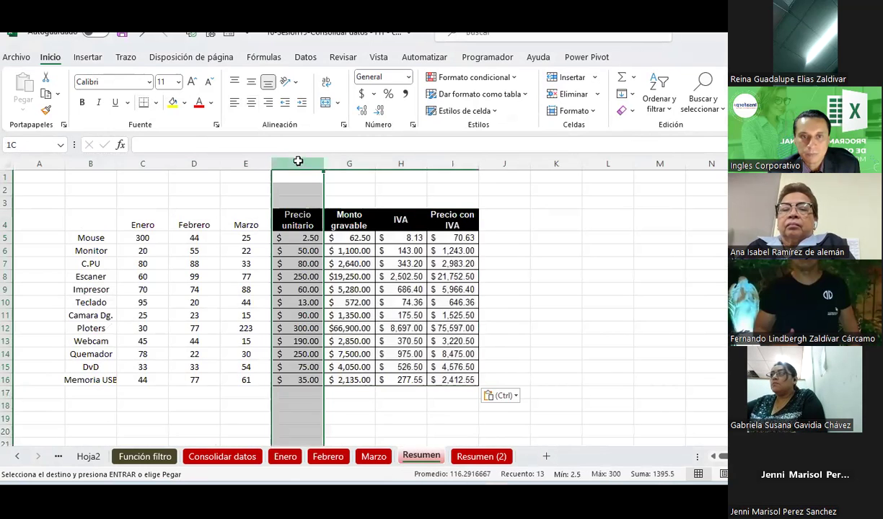
right_click(297, 163)
click(340, 289)
click(275, 221)
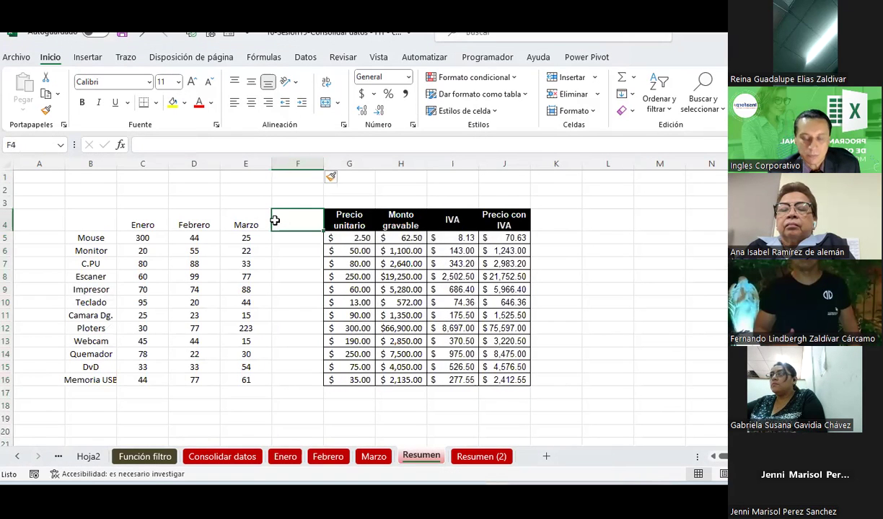
text(Total)
key(Return)
Sum Enero to Marzo in F5 with =SUMA(C5:E5) and fill it down.
key(alt+equal)
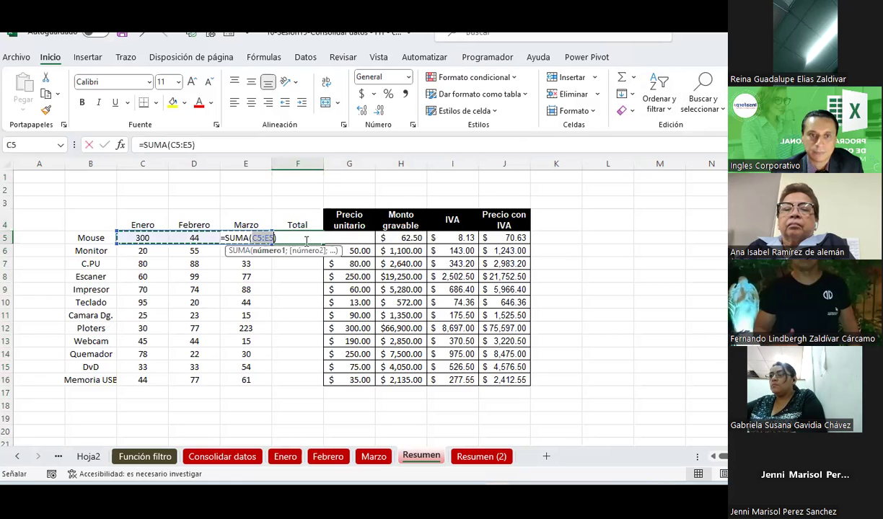
key(BackSpace)
key(Escape)
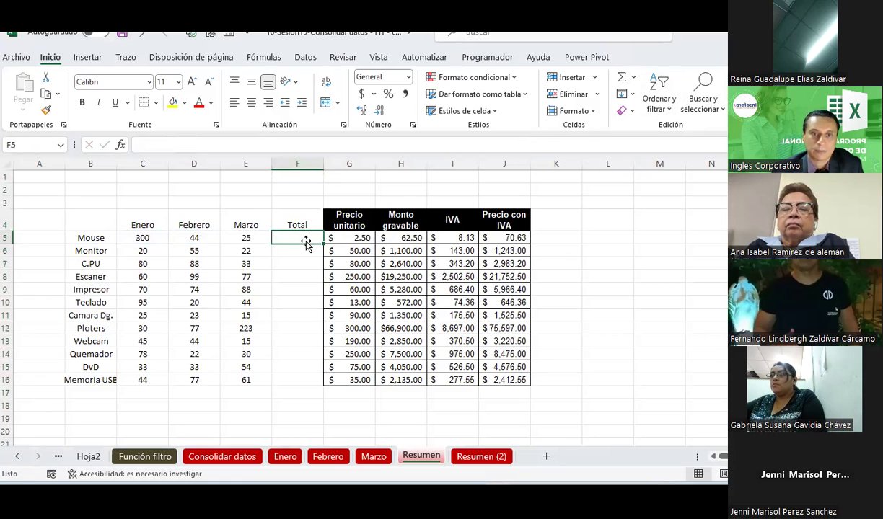
click(618, 81)
key(Return)
click(307, 235)
double_click(322, 243)
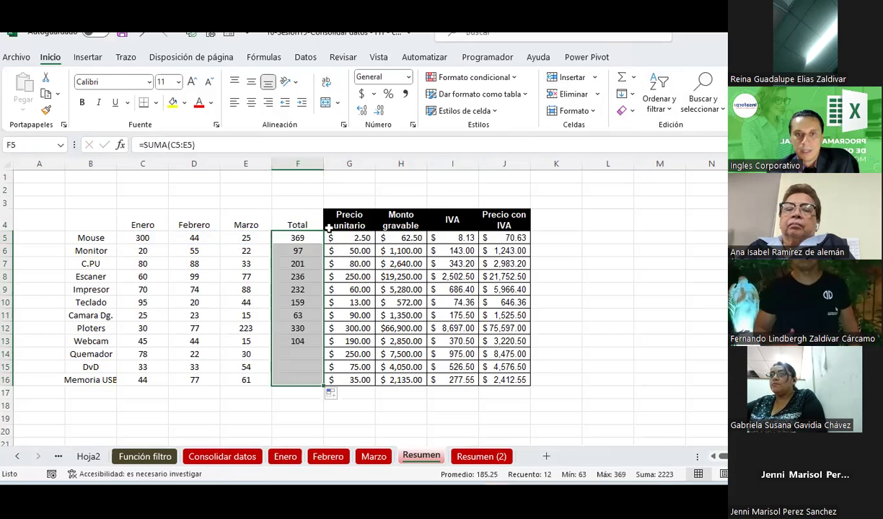
Copy the black header format onto Enero–Total headers and give B4:J16 all borders.
drag(349, 220, 504, 219)
double_click(46, 109)
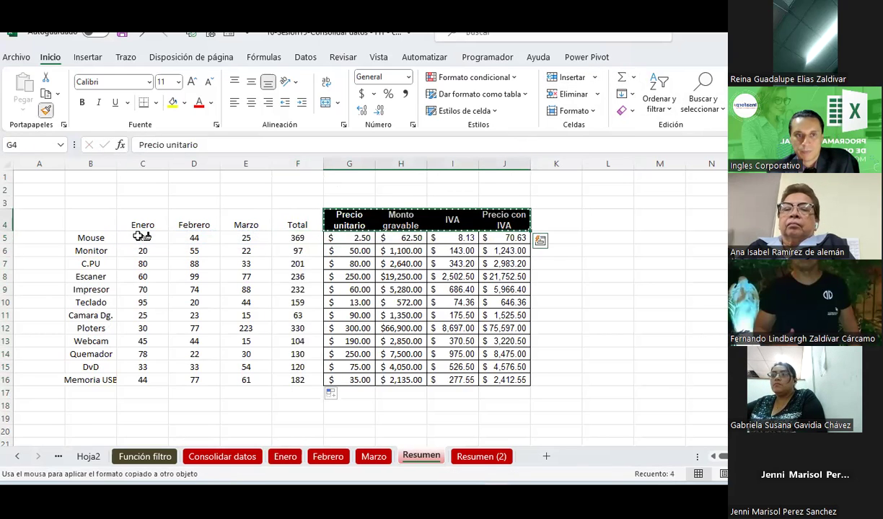
drag(134, 220, 300, 220)
drag(90, 221, 509, 379)
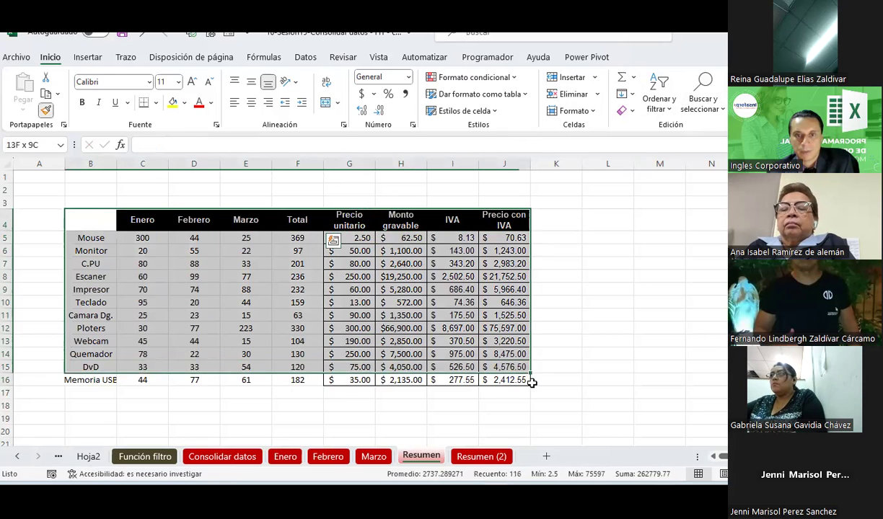
click(158, 102)
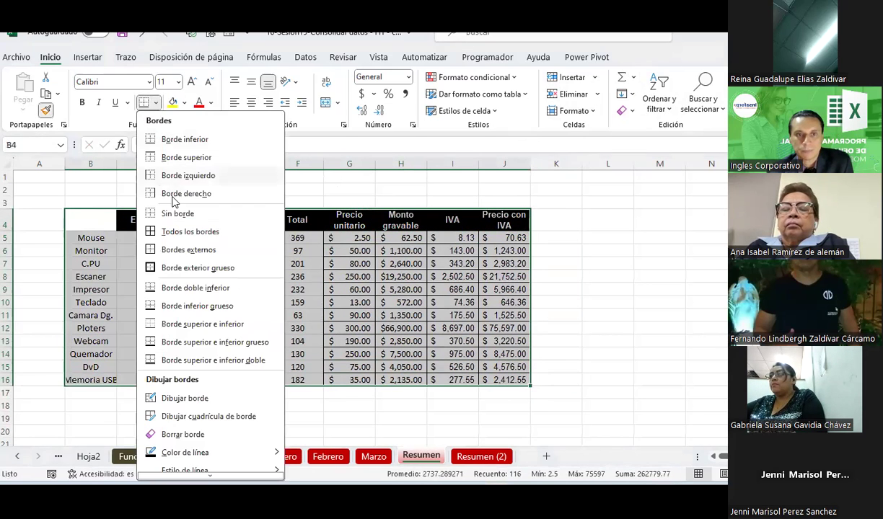
click(173, 230)
click(399, 241)
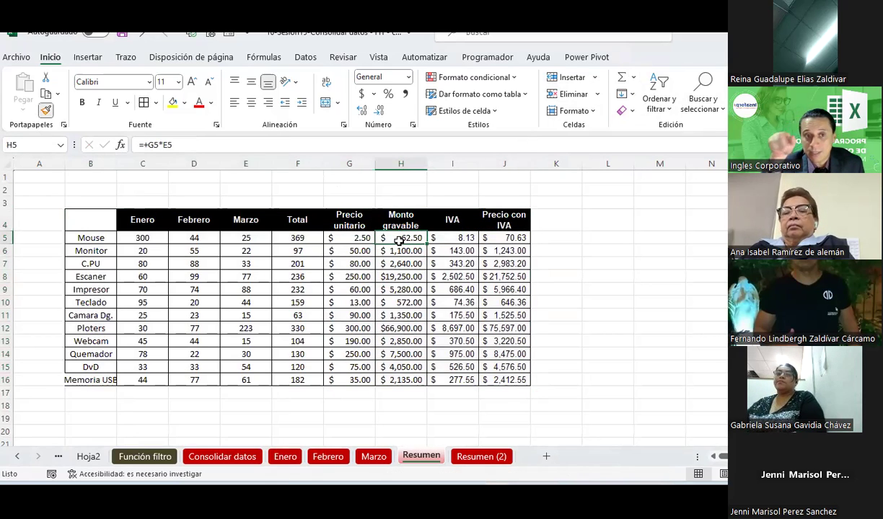
Set Monto gravable in H5 to =G5*F5 and fill it down.
text(=)
key(Left)
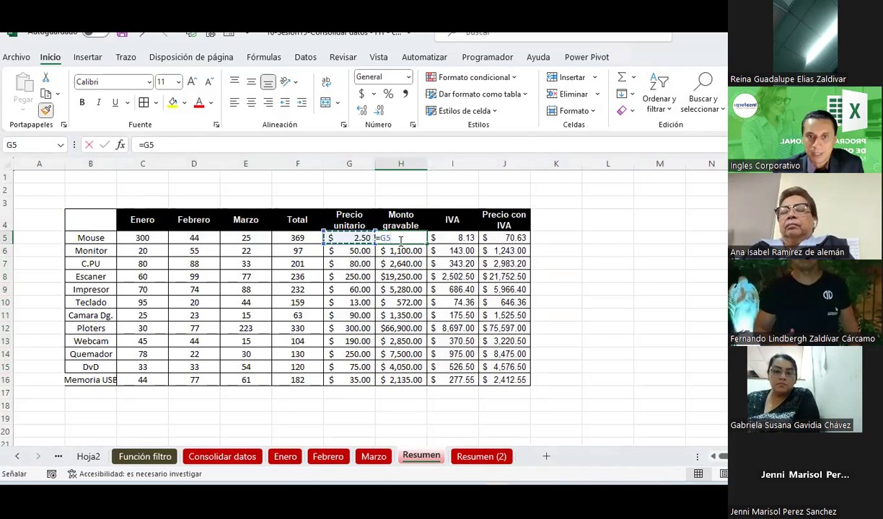
key(Left)
key(Left)
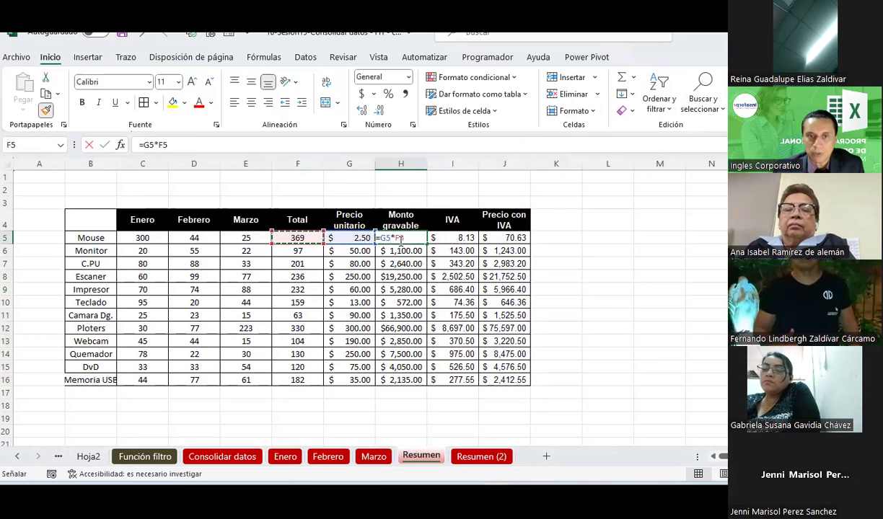
key(ctrl+Return)
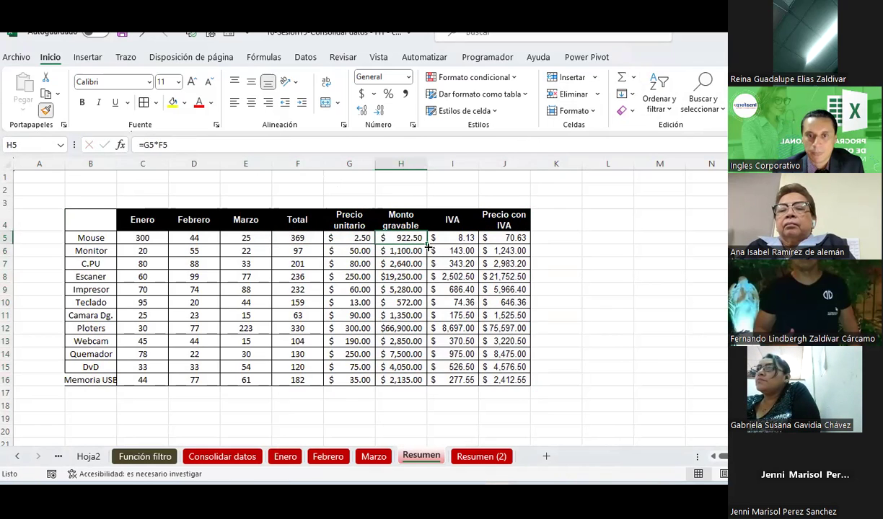
double_click(429, 247)
Enter IVA =H5*0.13 in I5 and Precio con IVA =H5+I5 in J5.
click(448, 238)
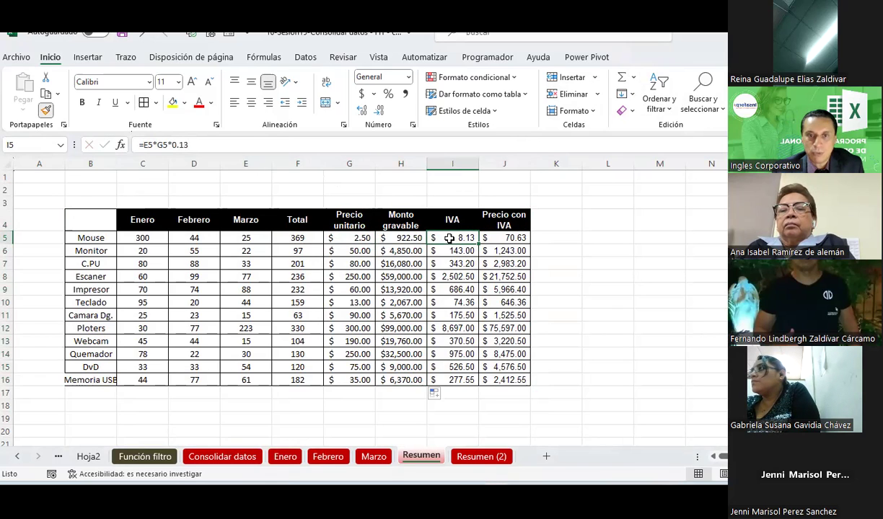
text(=H50.13)
key(Return)
key(Right)
key(Up)
text(+)
key(Left)
key(Left)
click(450, 238)
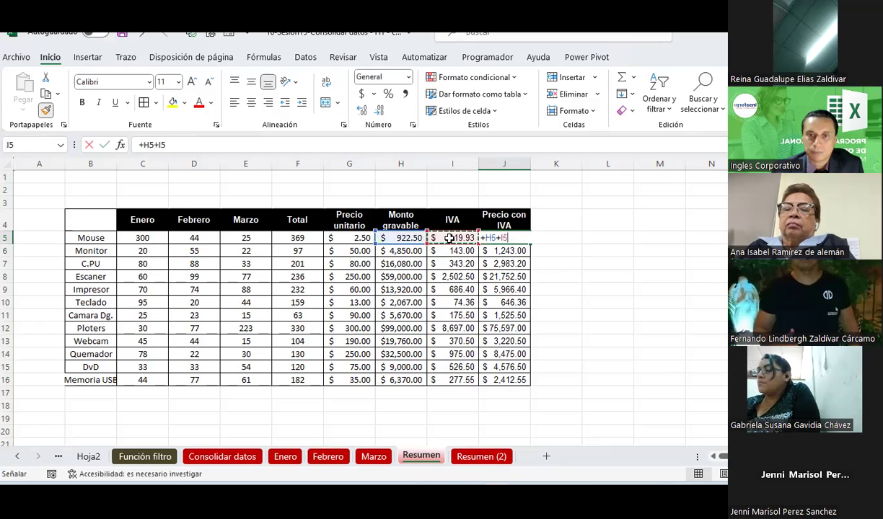
key(Return)
Fill the IVA and Precio con IVA formulas down to row 16 and autofit column J.
click(449, 238)
drag(486, 238, 487, 238)
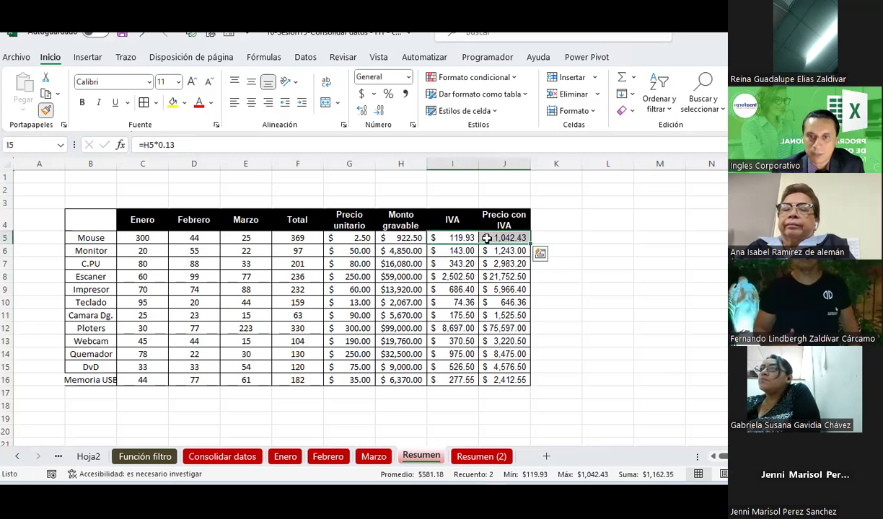
double_click(530, 244)
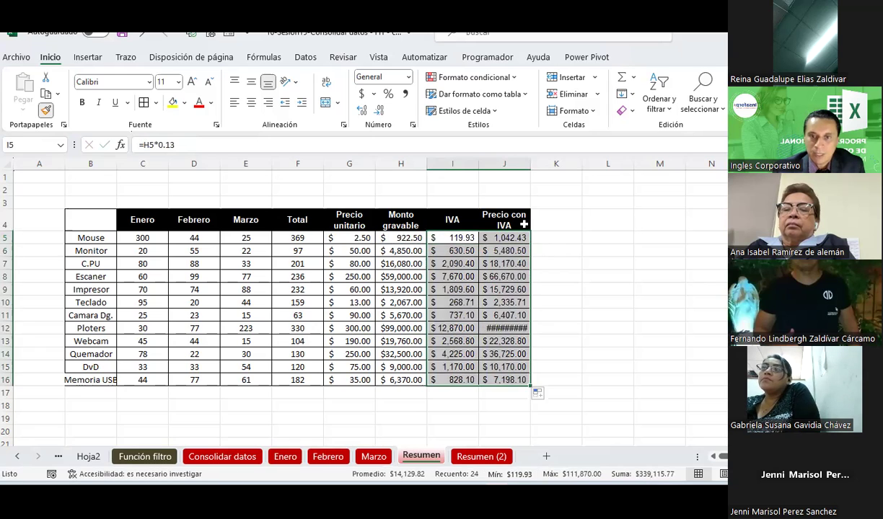
double_click(534, 161)
click(548, 262)
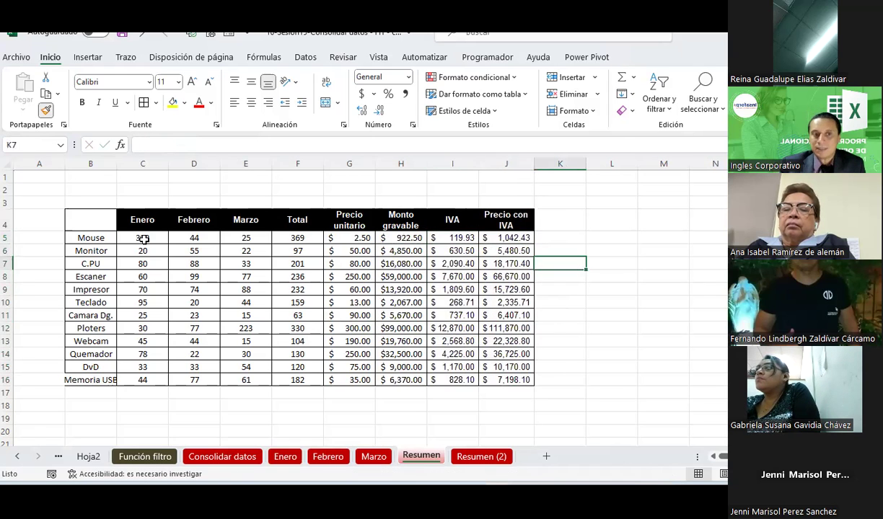
Review the Mouse row's Enero, Febrero and Marzo quantities and its Total formula in F5.
click(144, 239)
click(197, 237)
click(248, 237)
click(289, 236)
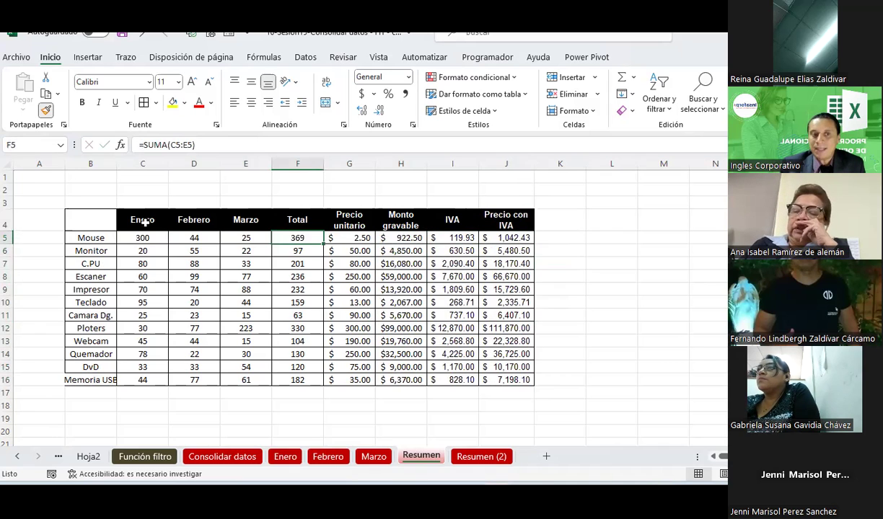
Copy the black Enero header format onto cell B4 and save the workbook.
click(144, 223)
click(44, 111)
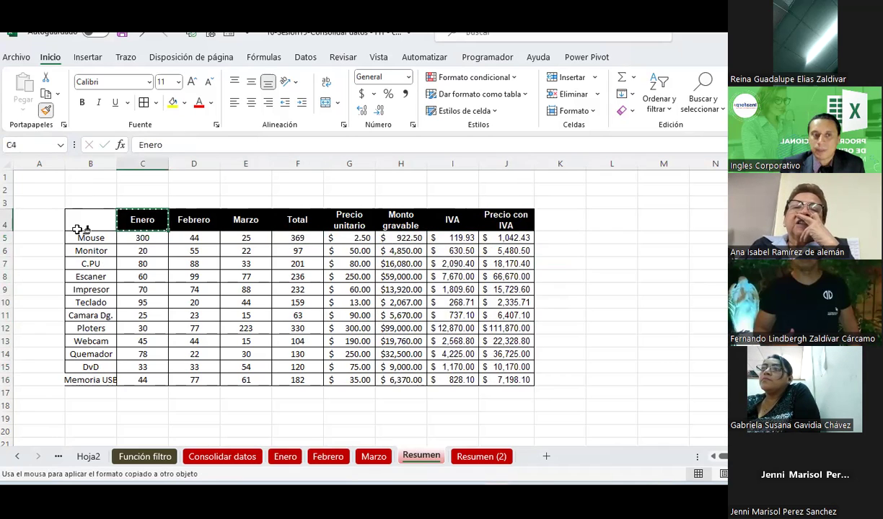
click(77, 229)
click(121, 33)
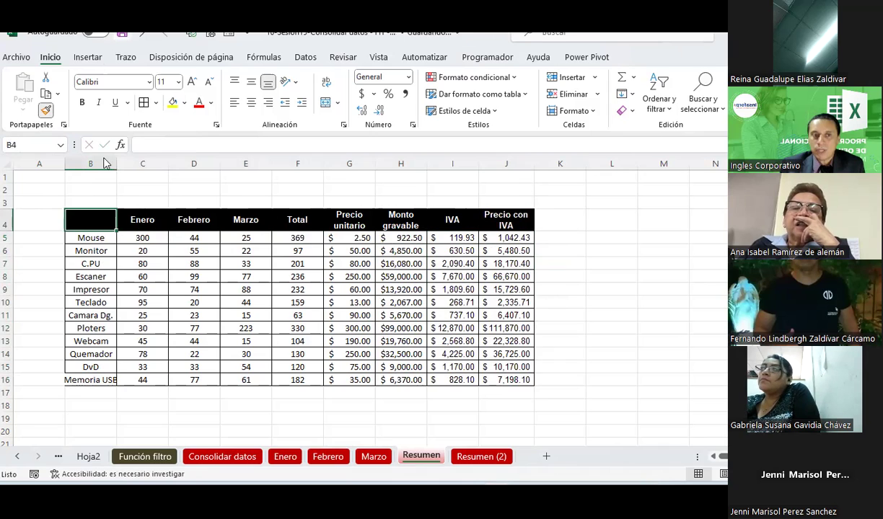
Check the Mouse and Monitor quantities, the Total in F5 and Mouse's unit price.
click(174, 269)
click(164, 238)
click(176, 237)
click(244, 247)
click(247, 234)
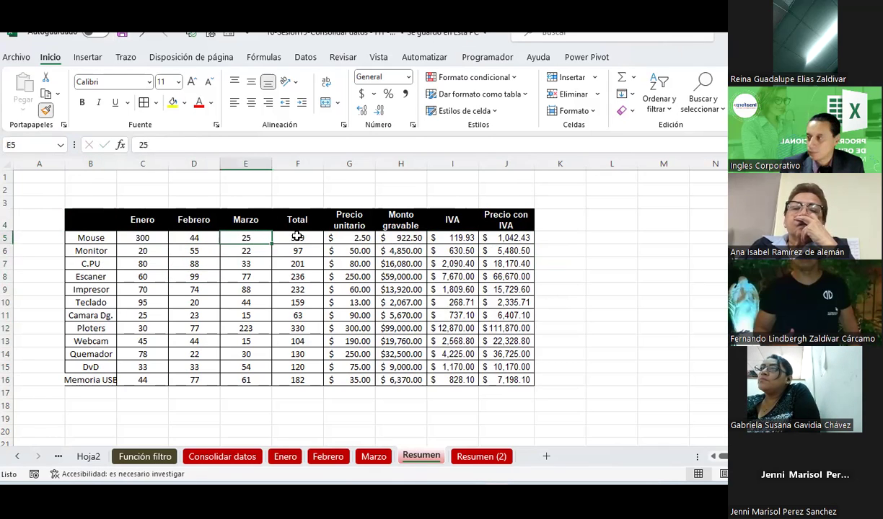
click(307, 240)
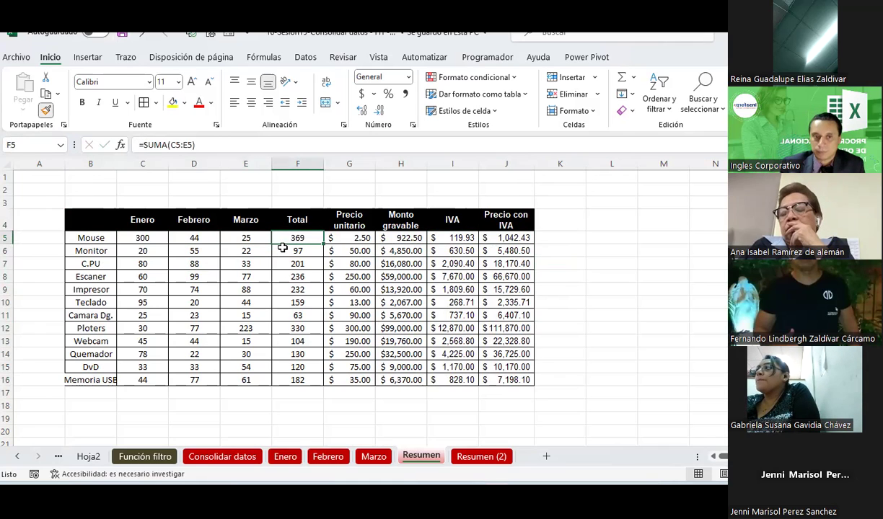
click(365, 239)
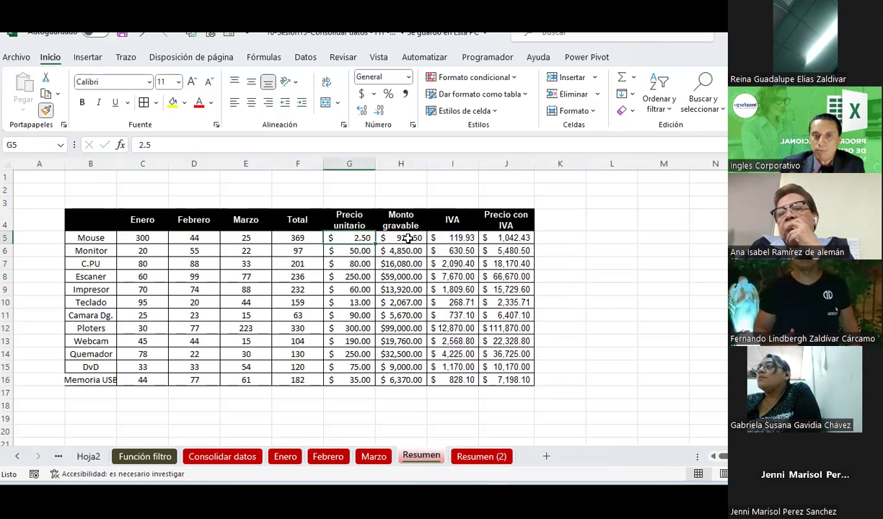
Review the Enero, Febrero and Marzo sheets, checking Mouse's IVA, Monto gravable and unit price.
click(285, 457)
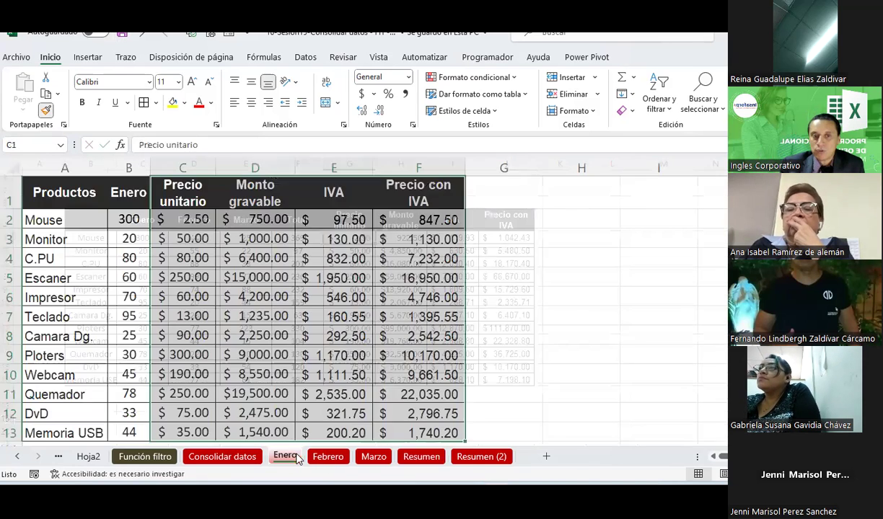
drag(62, 200, 165, 401)
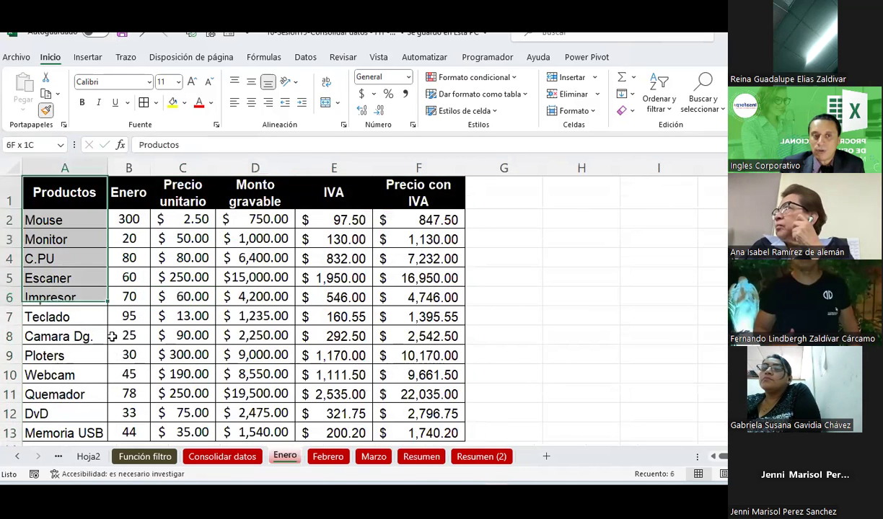
scroll(176, 318, up, 1)
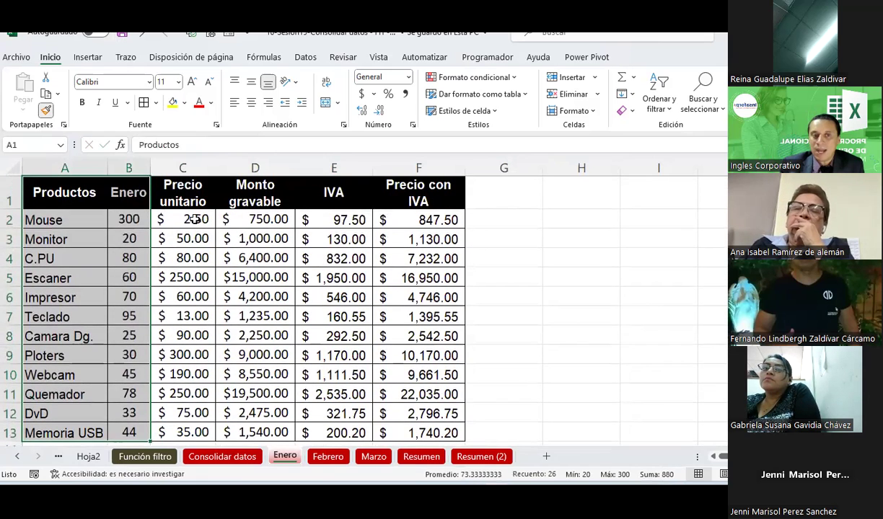
click(193, 219)
click(256, 219)
click(339, 220)
click(226, 222)
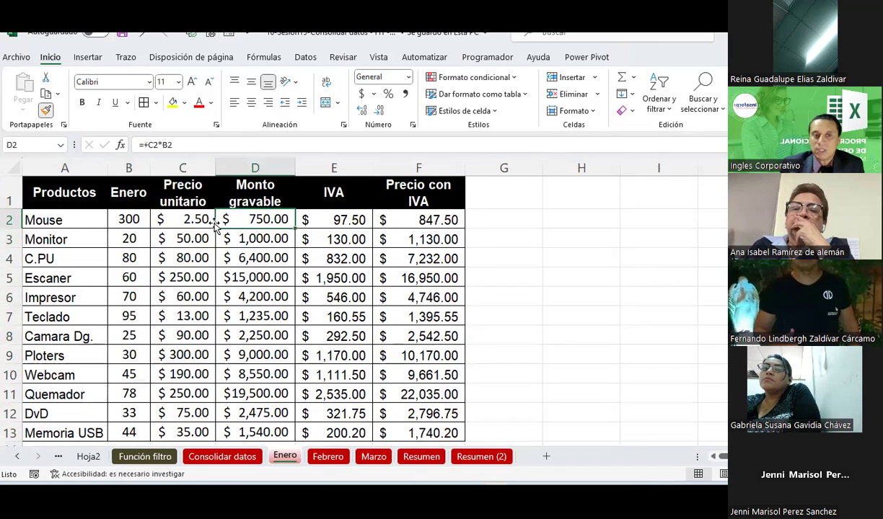
click(185, 220)
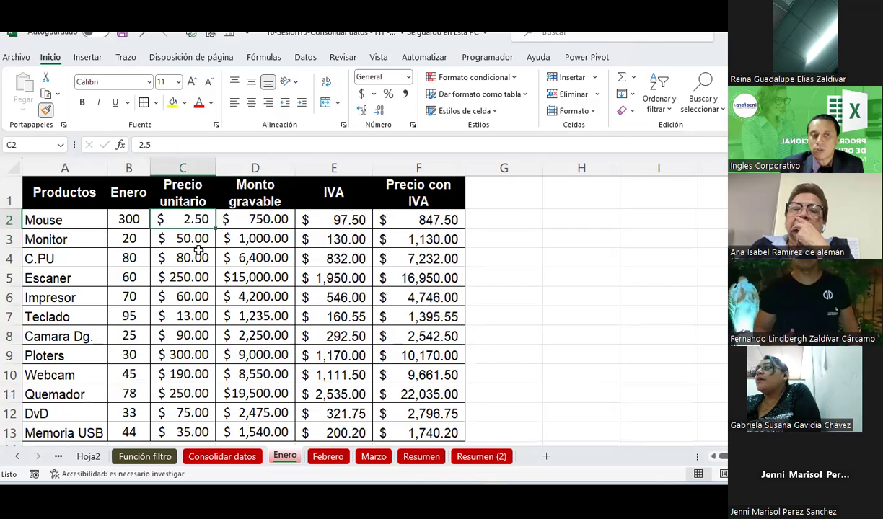
click(329, 457)
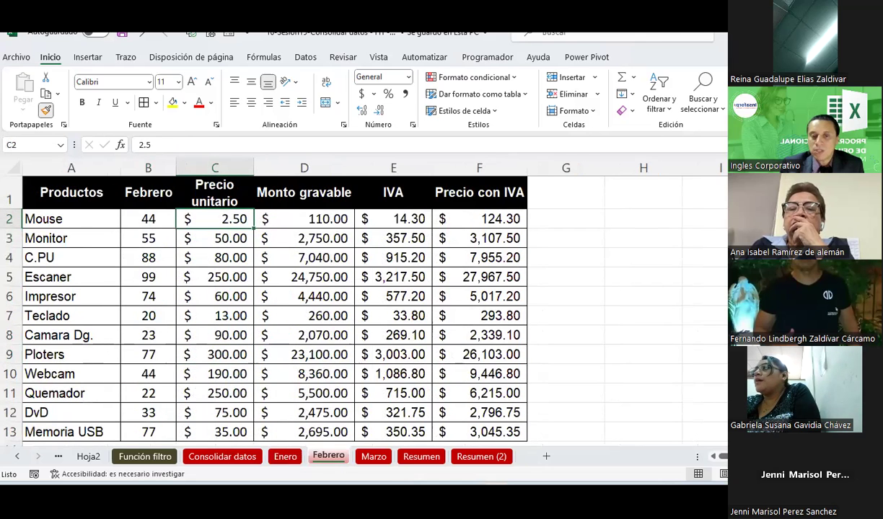
click(374, 457)
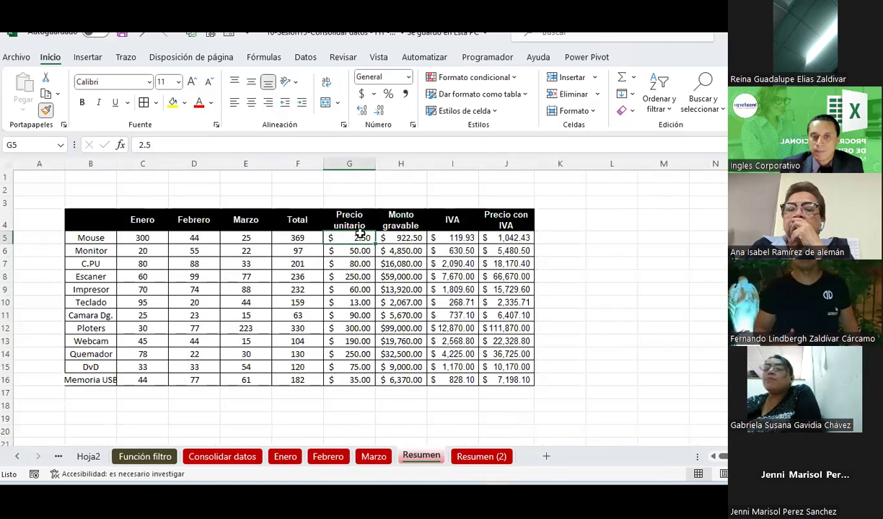
Apply a thick outside border to G4:J16 on Resumen and verify the IVA formula in I10.
drag(349, 220, 505, 380)
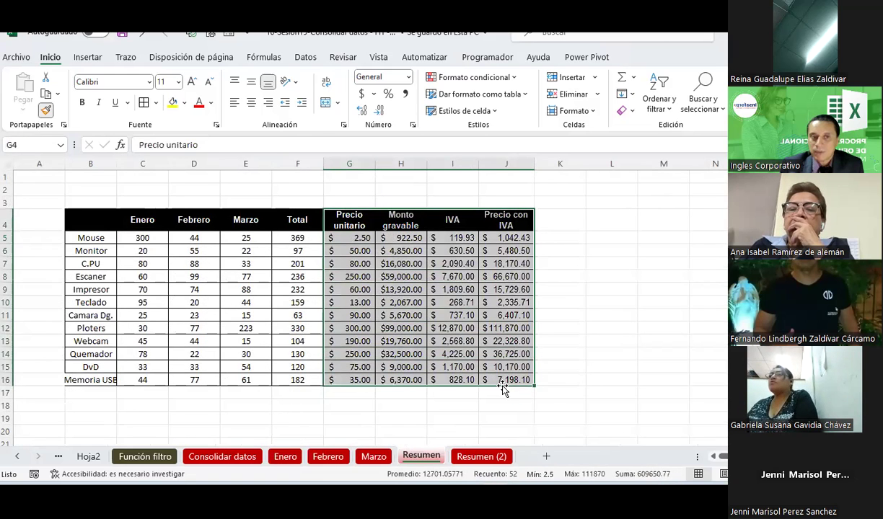
click(155, 103)
click(235, 265)
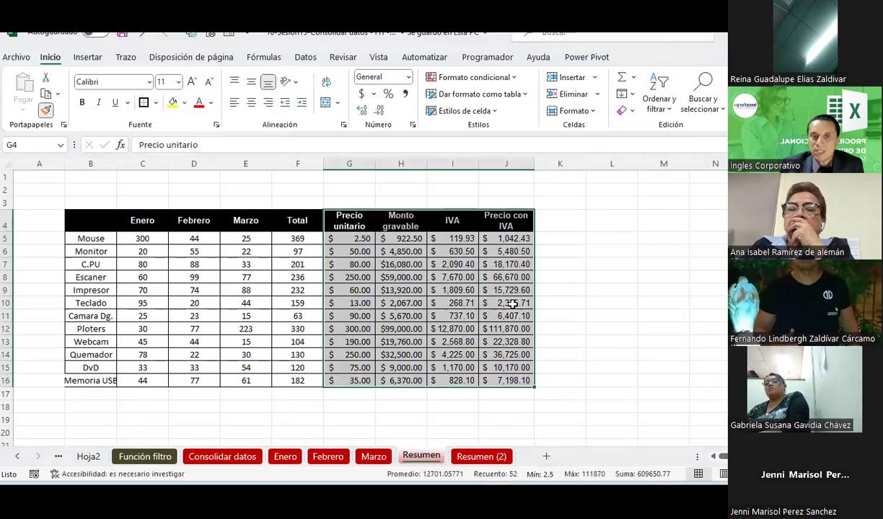
click(593, 292)
click(476, 301)
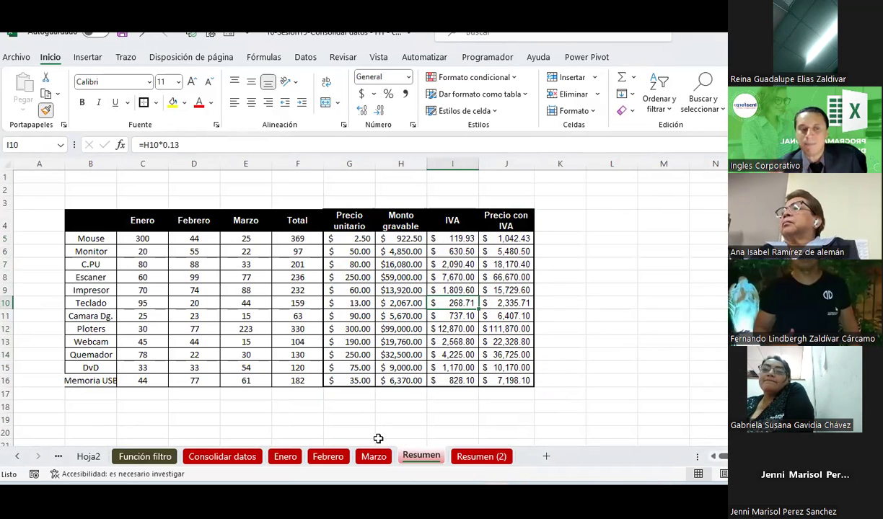
Change the Enero Mouse quantity in B2 to 200 and check the Resumen table.
click(296, 457)
click(125, 219)
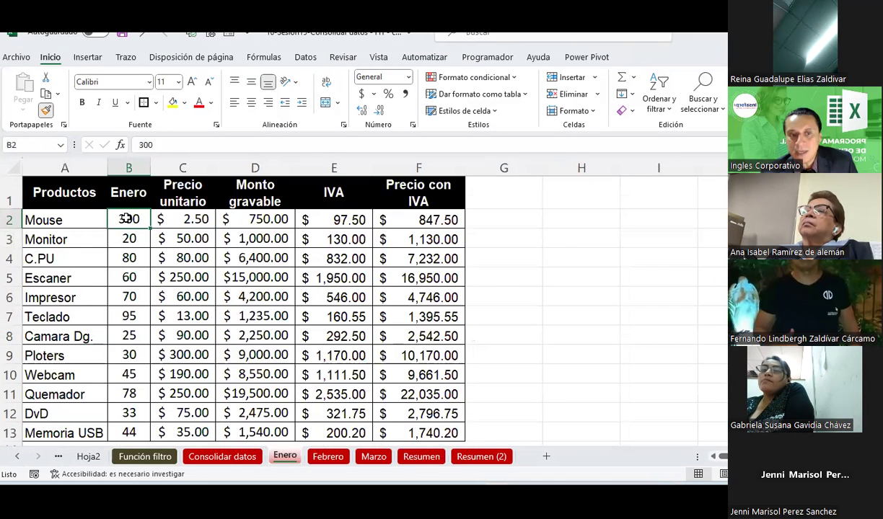
text(200)
key(Return)
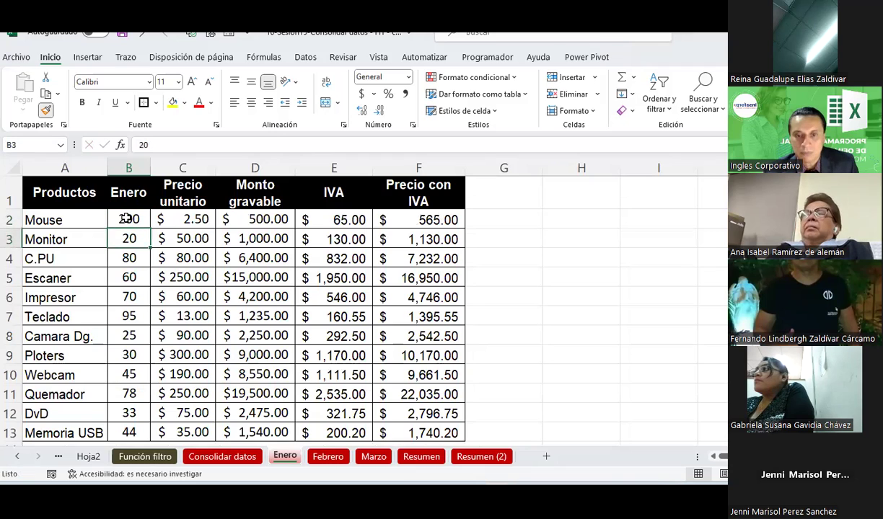
click(425, 456)
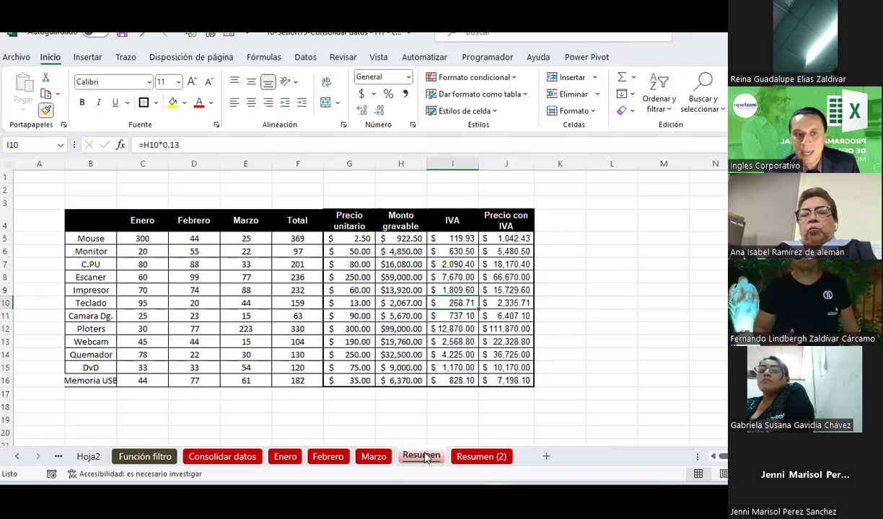
click(153, 240)
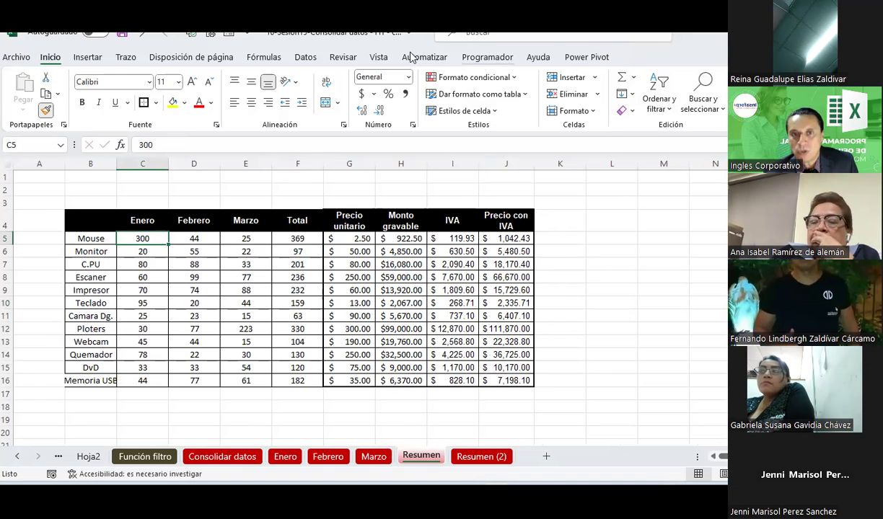
Open and close the Consolidar settings without changes, then save the workbook.
click(313, 63)
click(598, 78)
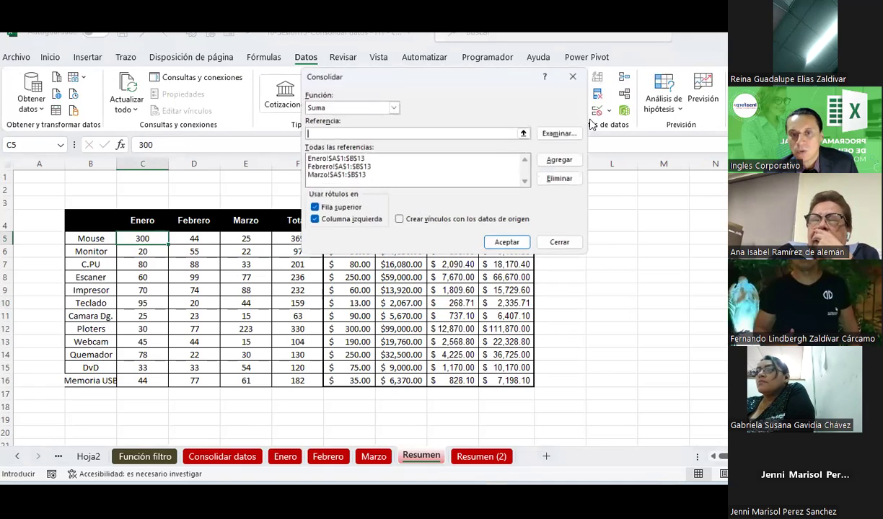
click(561, 245)
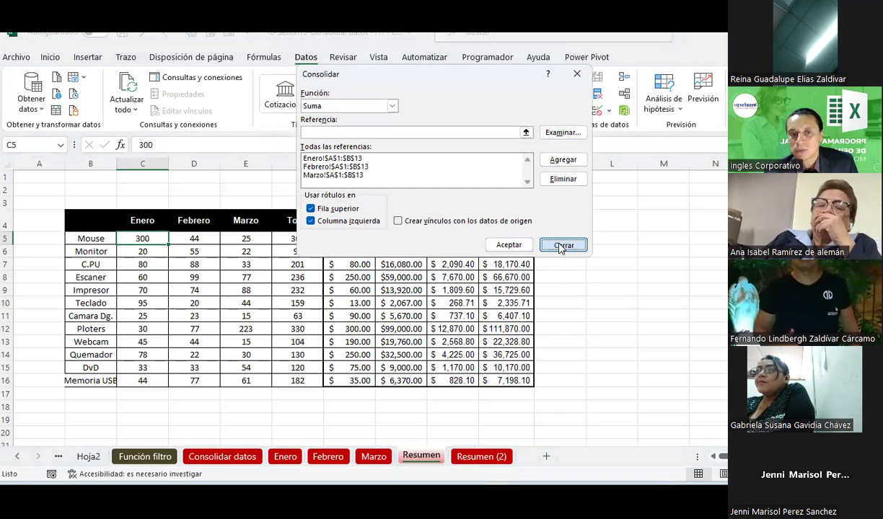
click(171, 278)
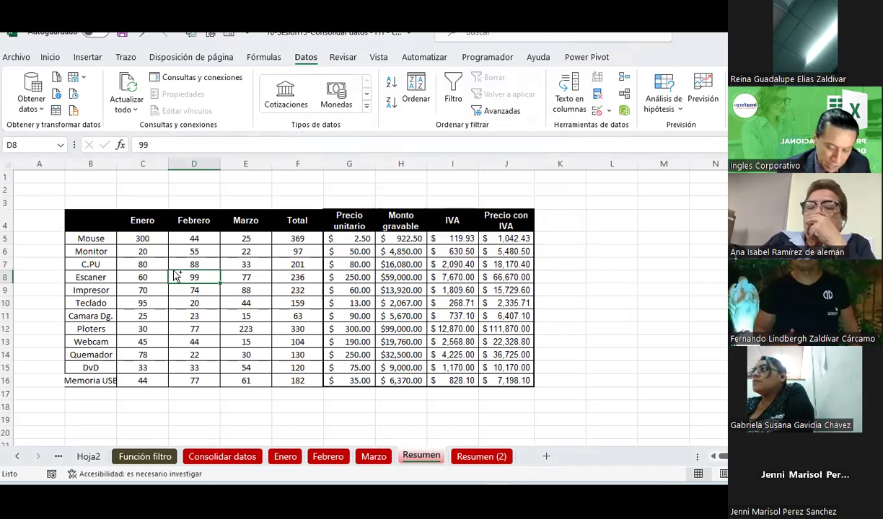
key(ctrl+s)
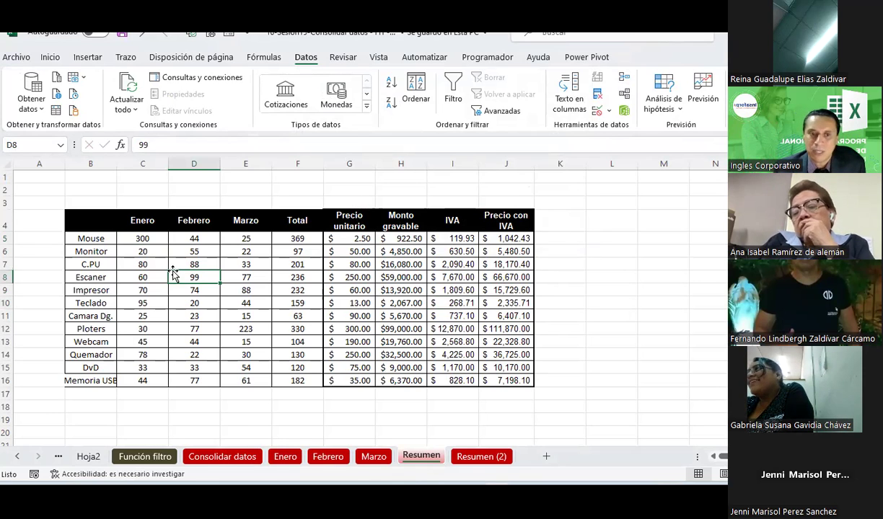
Insert a blank column before Total on the Resumen sheet and select F5.
click(285, 461)
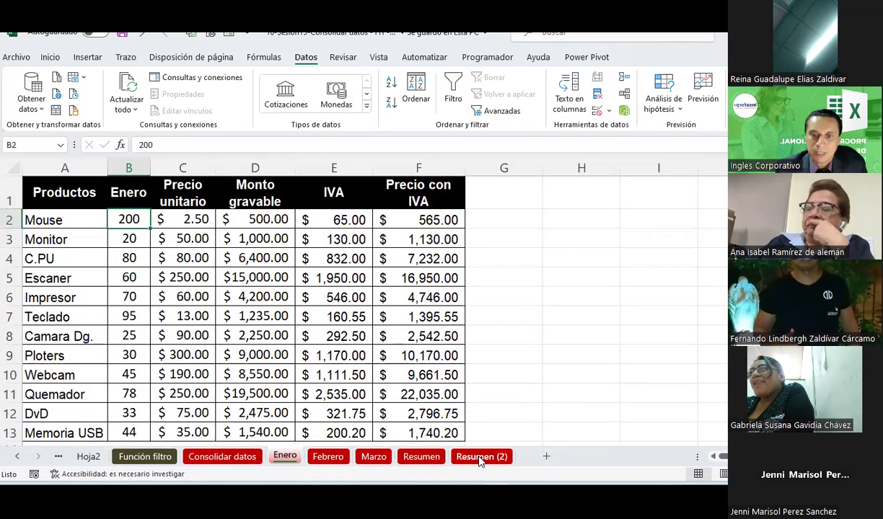
click(480, 459)
click(402, 456)
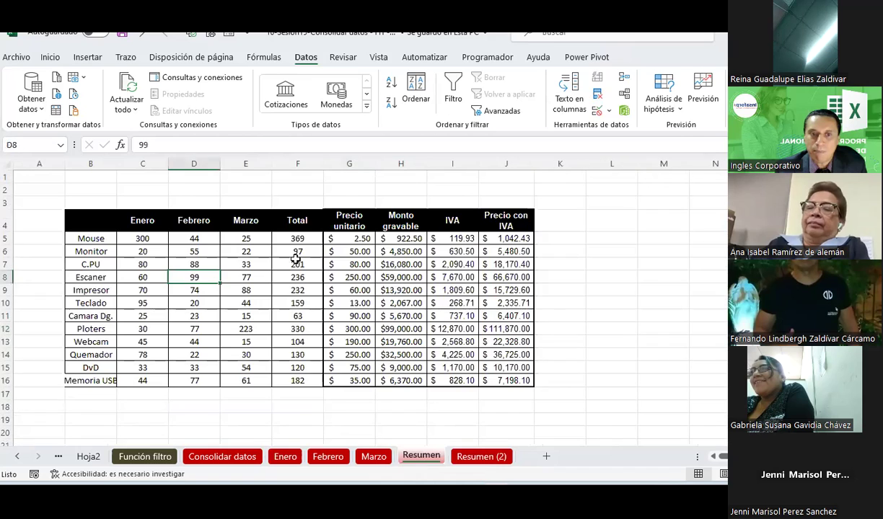
click(297, 164)
right_click(299, 166)
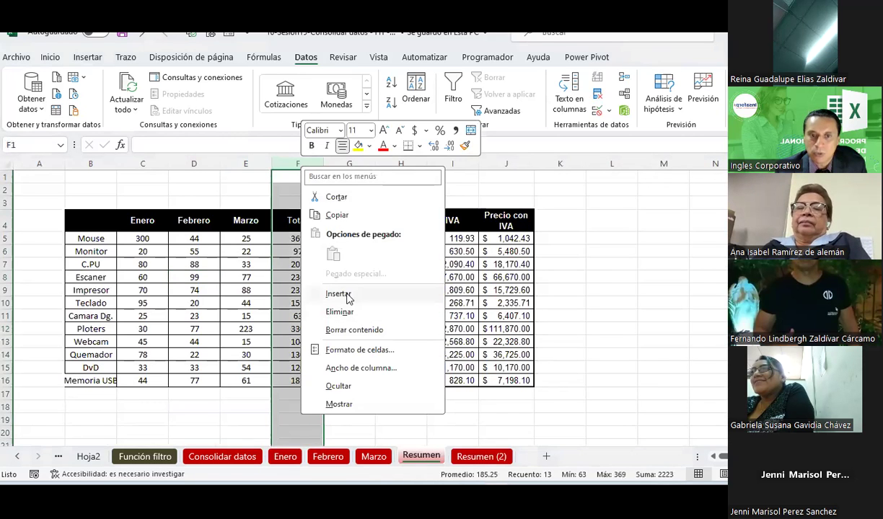
click(339, 295)
click(297, 238)
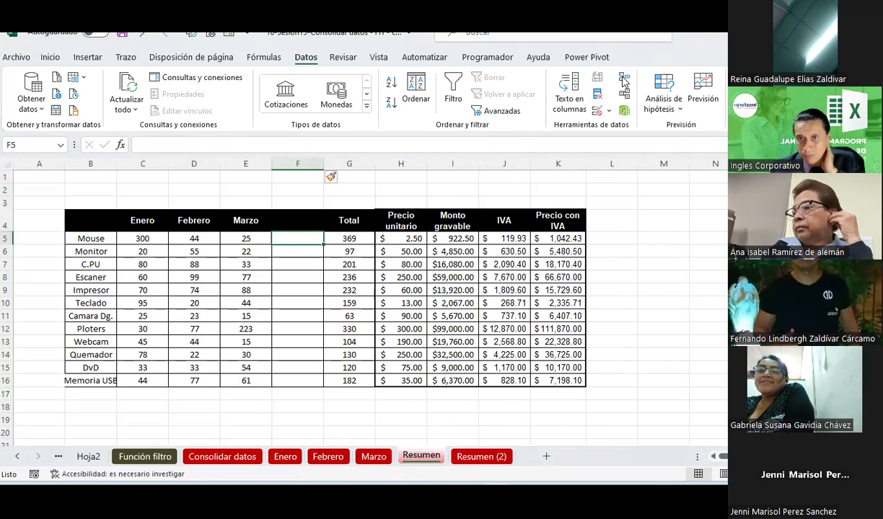
In Consolidar, add Enero!$B$2 and Febrero!$B$2 as references.
click(623, 77)
click(526, 132)
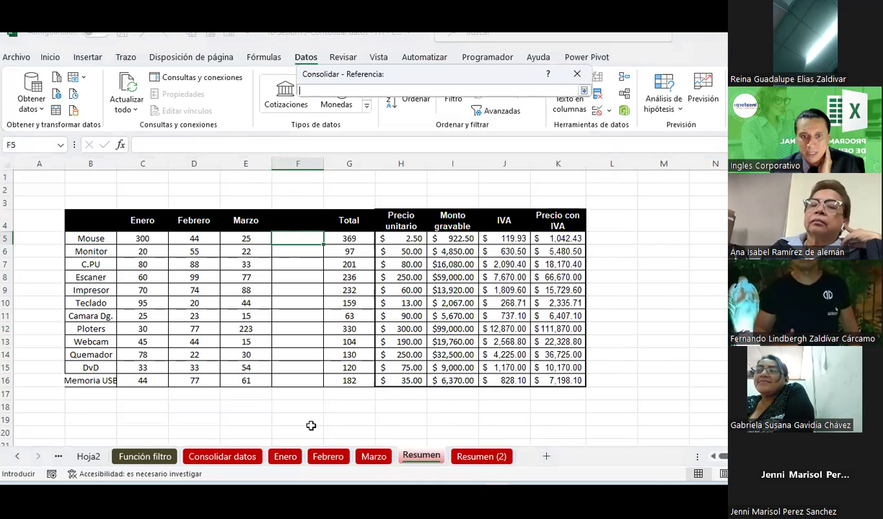
click(287, 458)
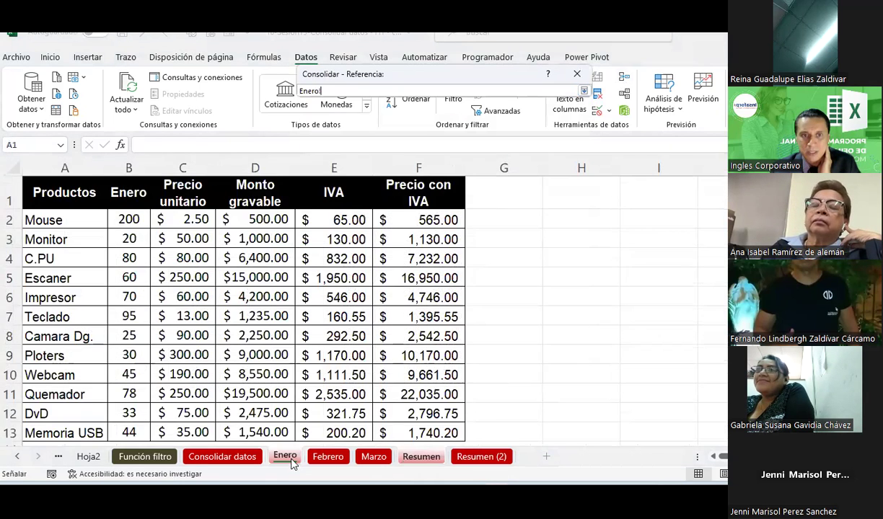
click(128, 220)
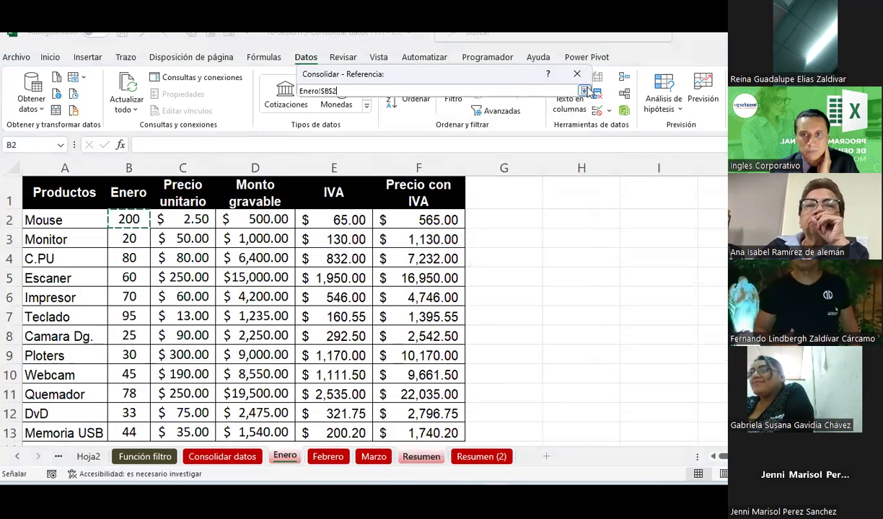
click(583, 91)
click(563, 161)
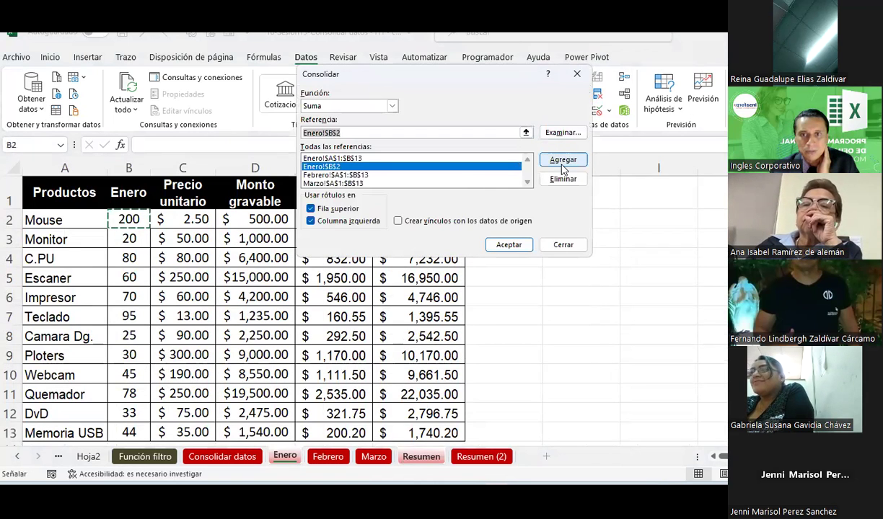
click(526, 132)
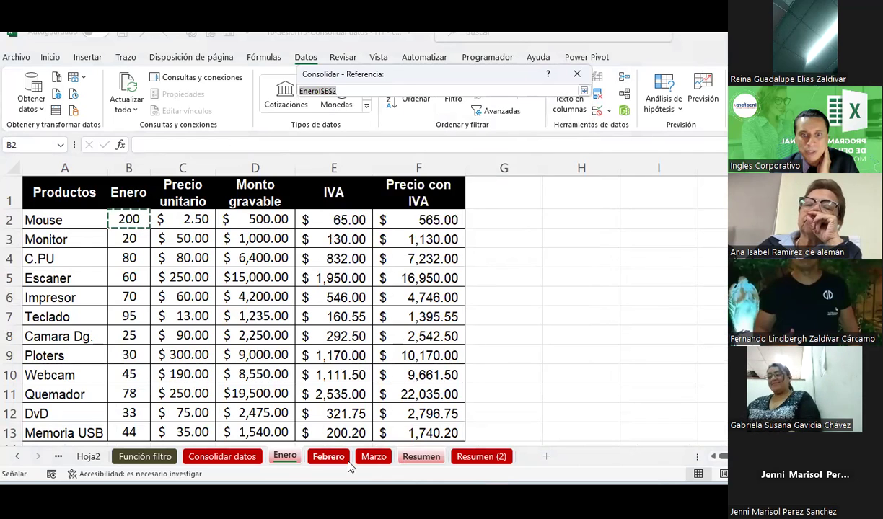
click(337, 460)
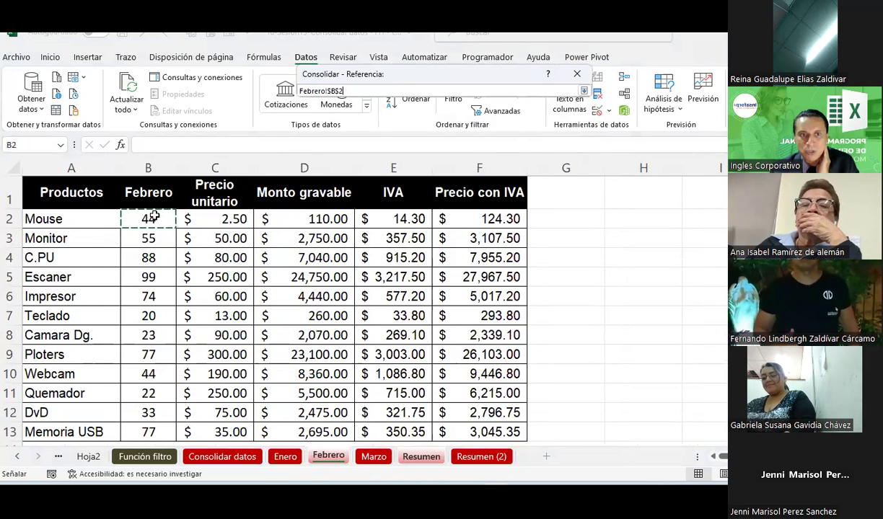
click(583, 91)
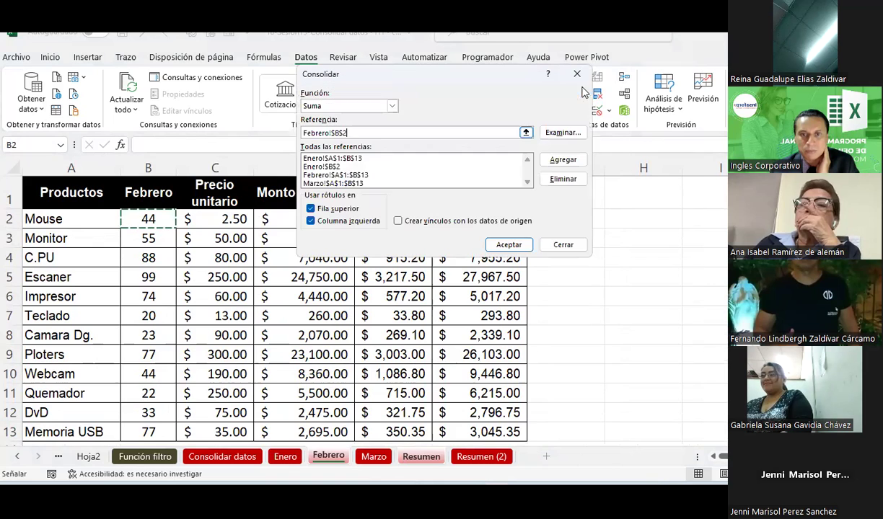
click(563, 160)
Add Marzo!$B$2, run the consolidation into F5, then undo it with Ctrl+Z.
click(525, 133)
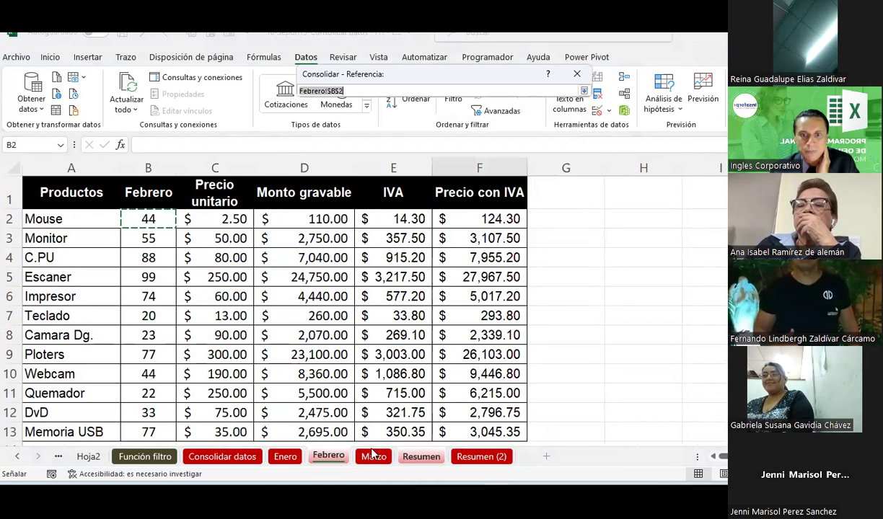
click(374, 457)
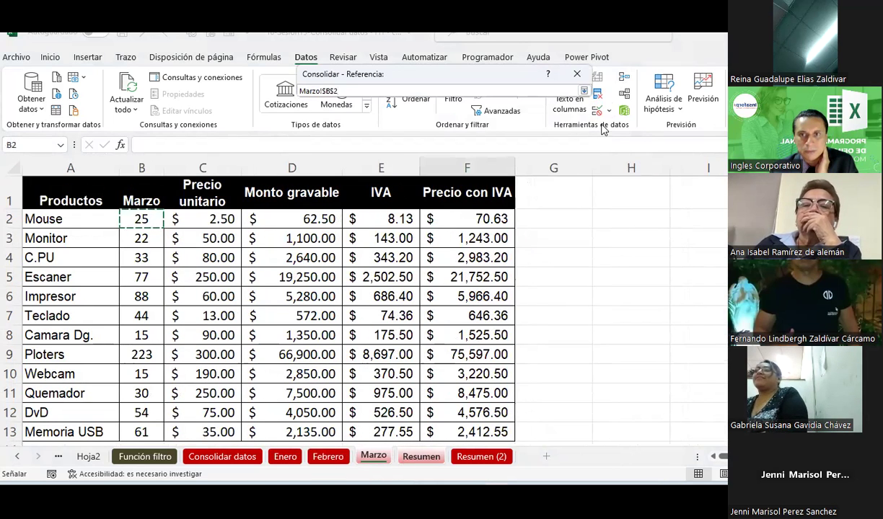
click(583, 90)
click(520, 246)
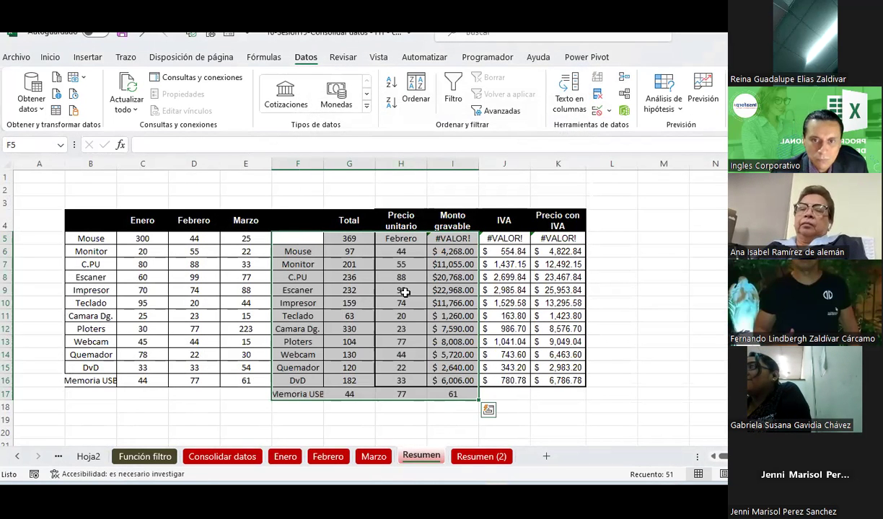
key(ctrl+z)
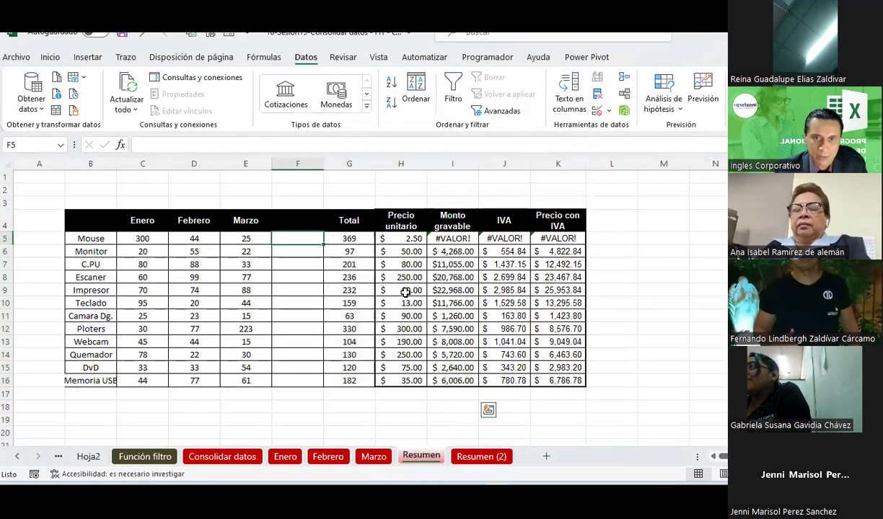
Delete the empty column F and widen column B to fit Memoria USB.
click(302, 163)
right_click(302, 173)
click(334, 315)
click(134, 404)
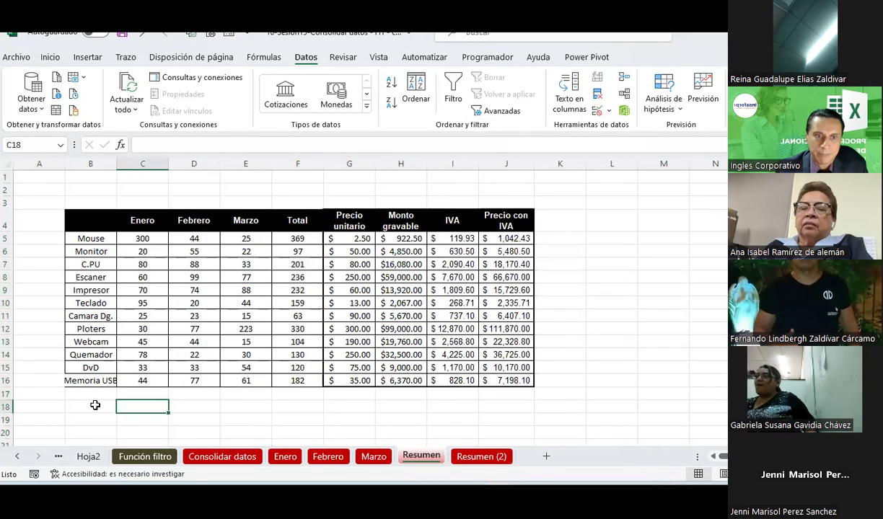
double_click(117, 163)
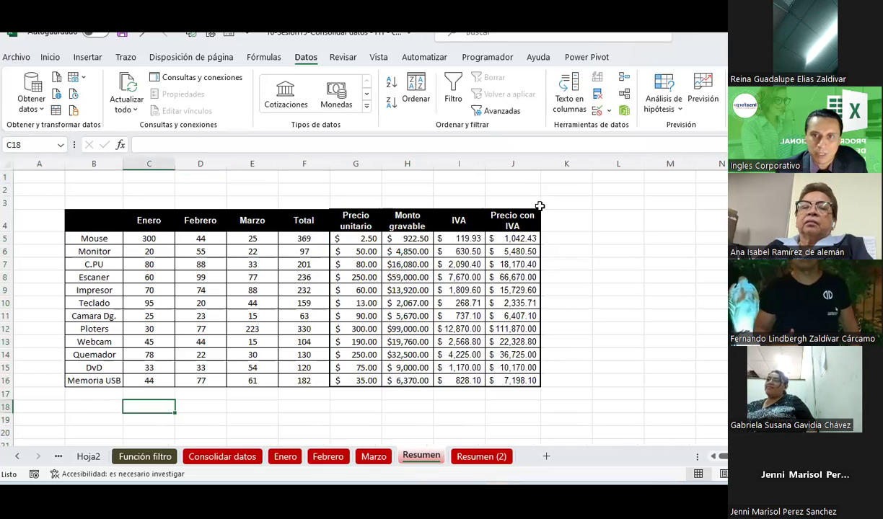
Remove every stored Consolidar reference, from Enero!$B$2 through Marzo!$B$2.
click(625, 84)
click(339, 158)
click(563, 179)
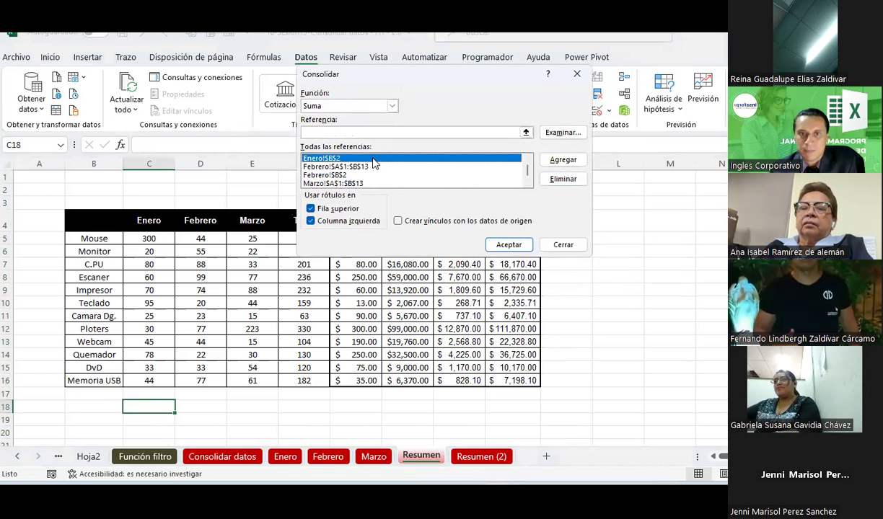
click(568, 181)
click(564, 180)
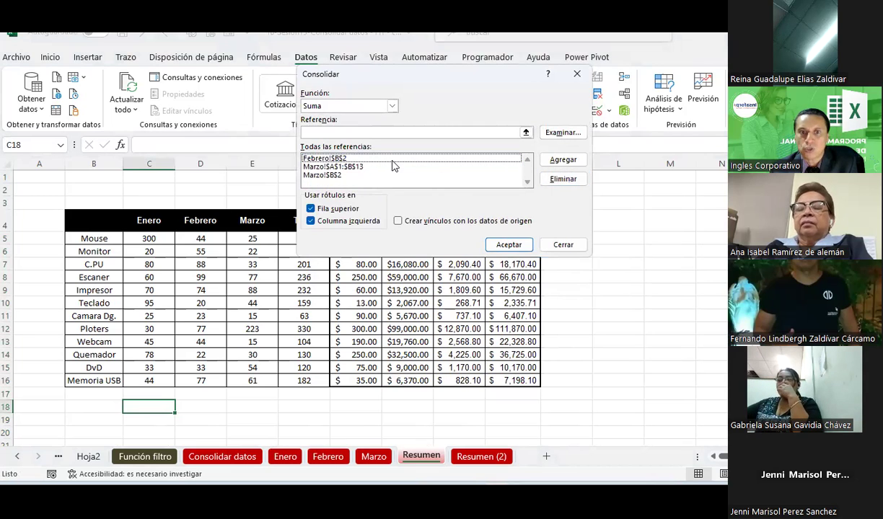
click(564, 179)
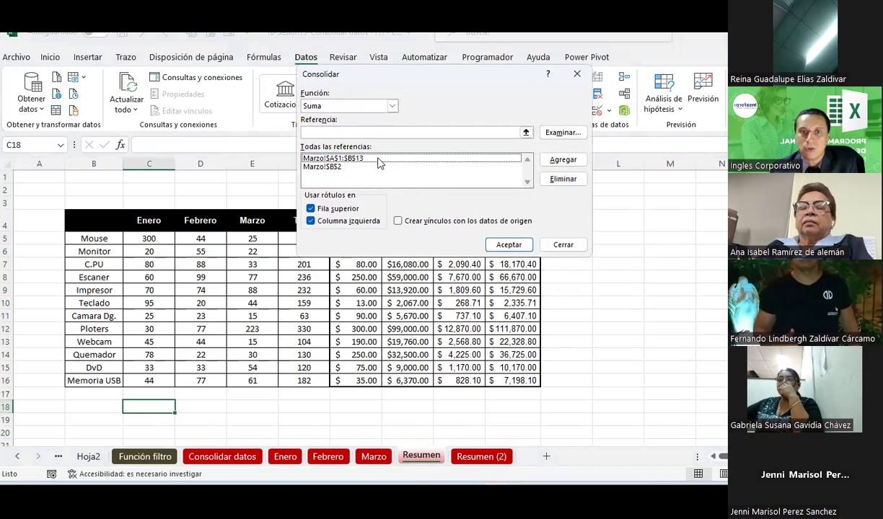
click(563, 179)
click(339, 158)
click(556, 186)
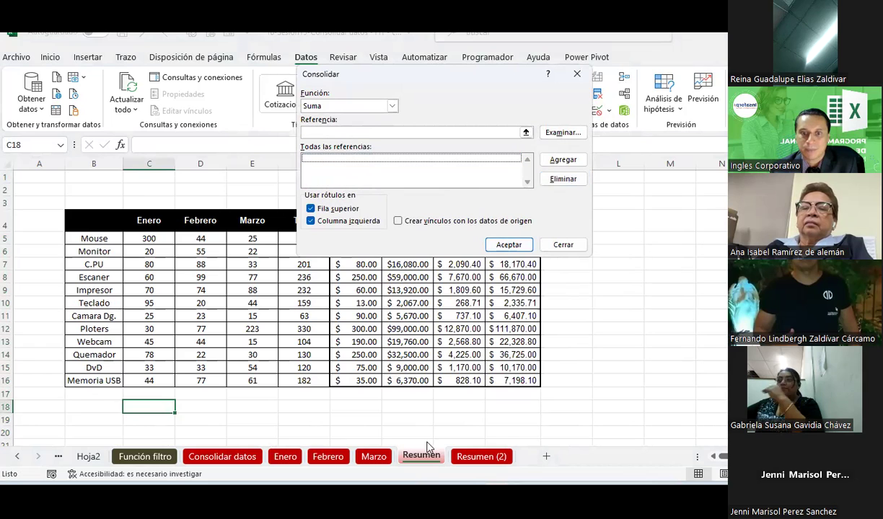
Create a copy of the Resumen sheet, Resumen (3), placed before Resumen (2).
click(509, 244)
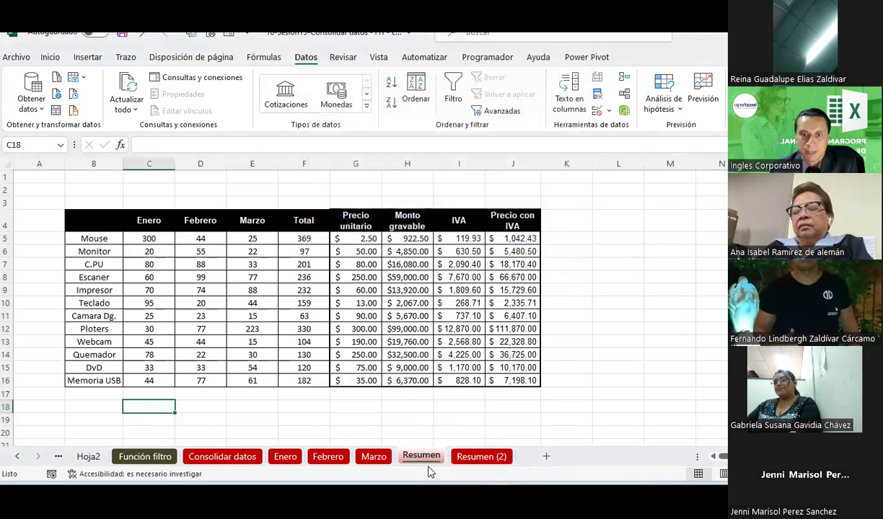
right_click(422, 455)
click(476, 312)
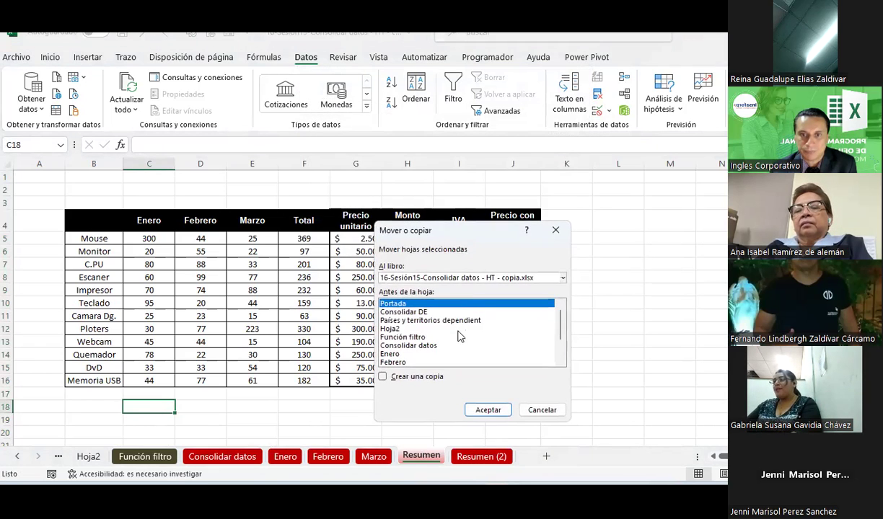
scroll(408, 357, down, 2)
click(407, 355)
click(406, 377)
click(487, 410)
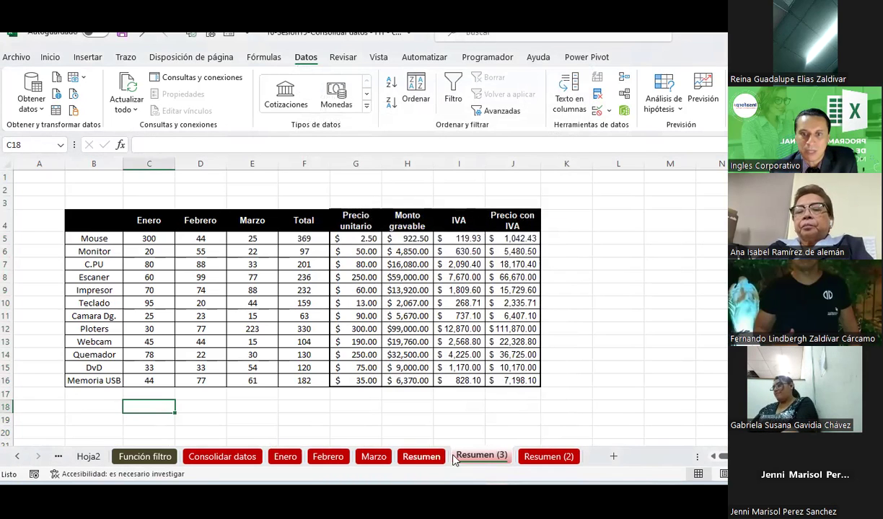
Clear all contents of the Resumen (3) sheet and select B4 as the destination.
click(7, 161)
right_click(7, 161)
click(47, 254)
click(113, 212)
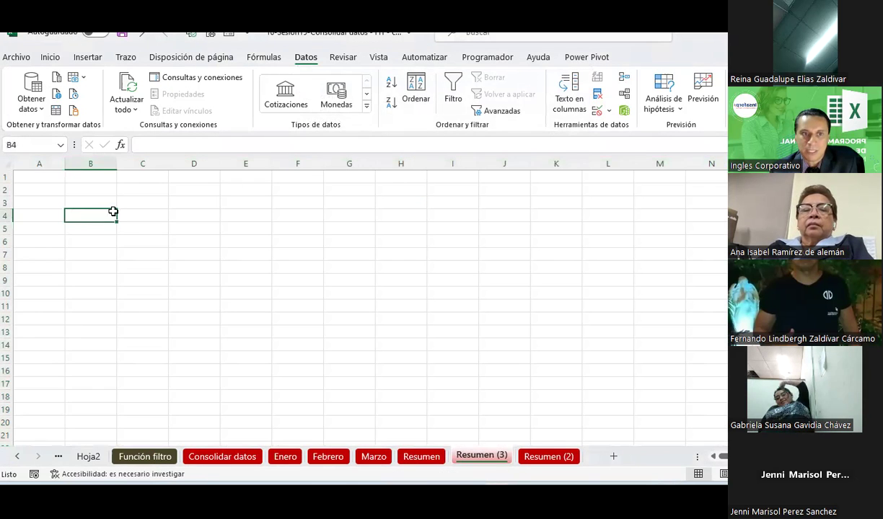
In Consolidar, add Enero!$B$2 and Febrero!$B$2 as references.
click(618, 80)
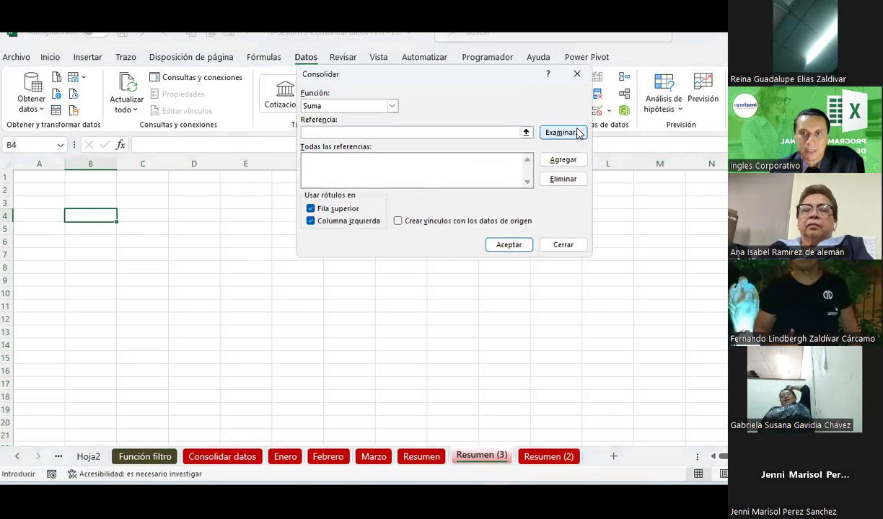
click(527, 132)
click(285, 456)
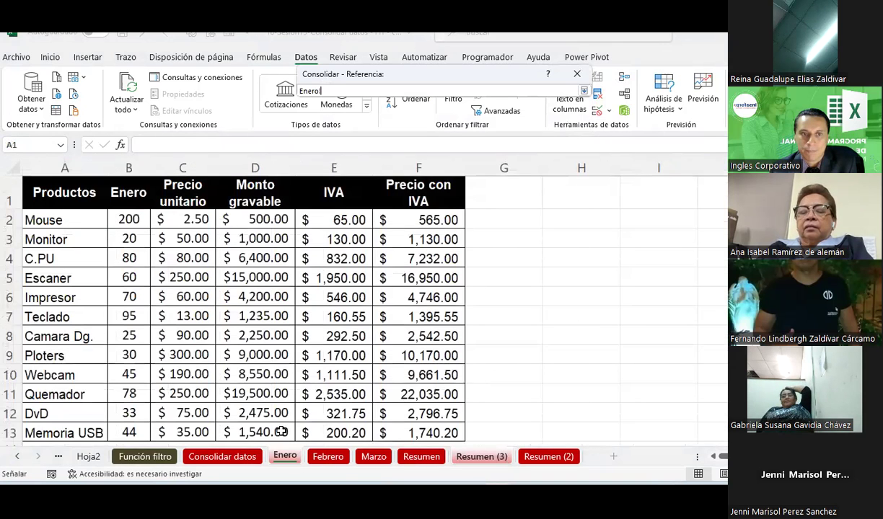
click(140, 223)
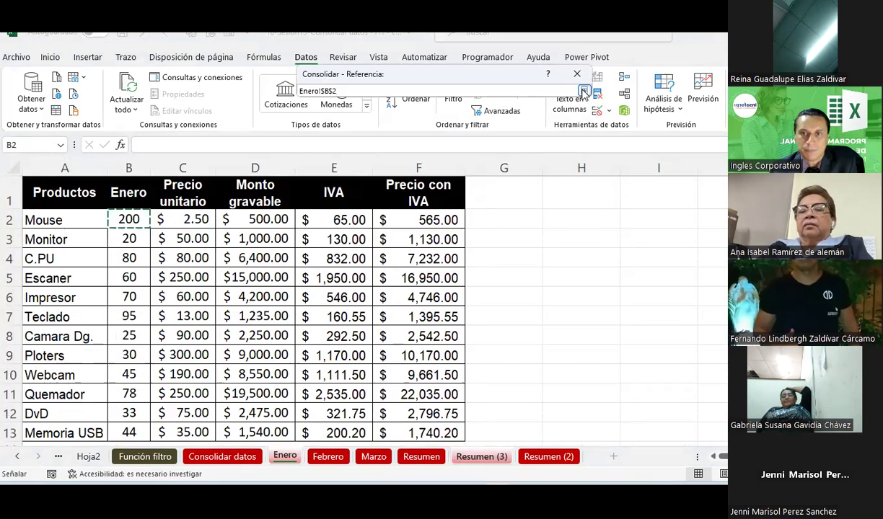
click(584, 91)
click(565, 160)
click(525, 132)
click(328, 456)
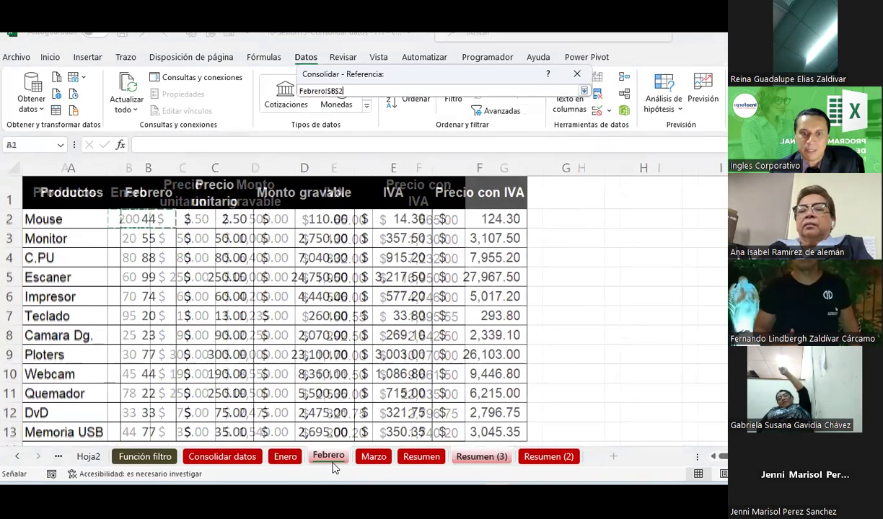
click(148, 216)
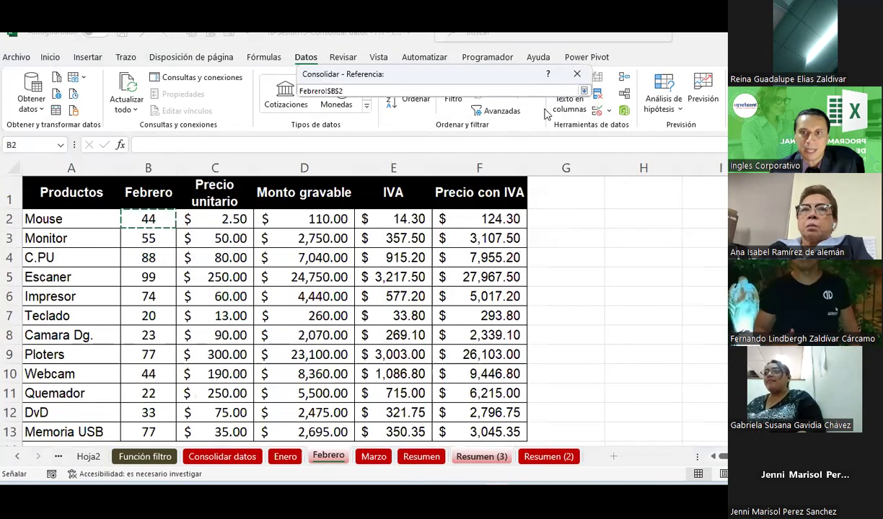
click(585, 92)
click(505, 244)
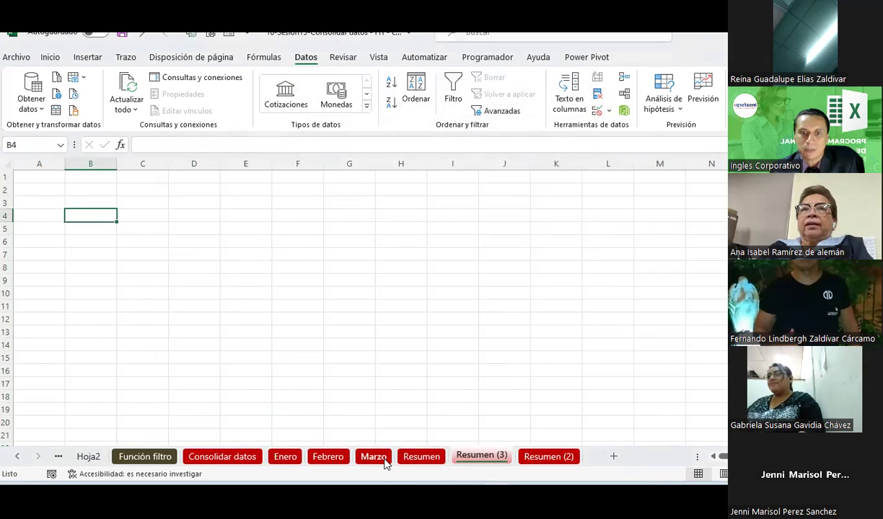
Add Marzo!$B$2 to the references and confirm the Suma consolidation into Resumen (3).
click(374, 456)
click(137, 219)
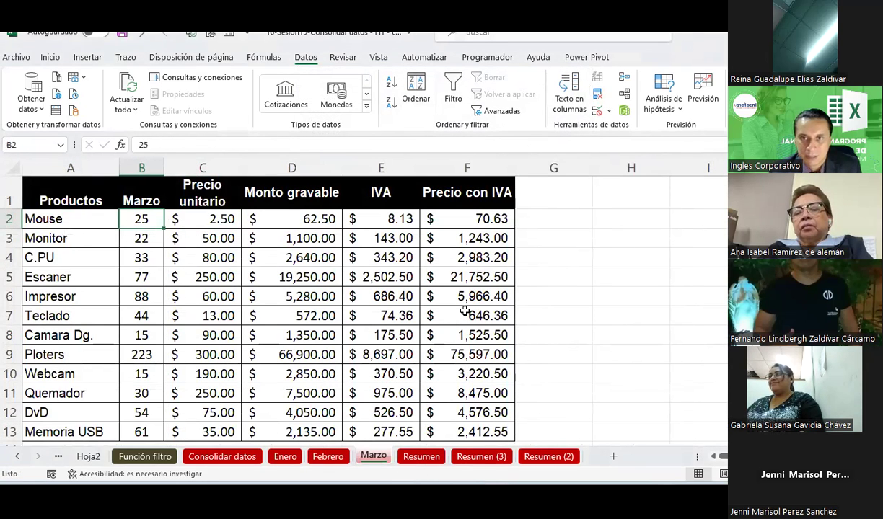
click(340, 455)
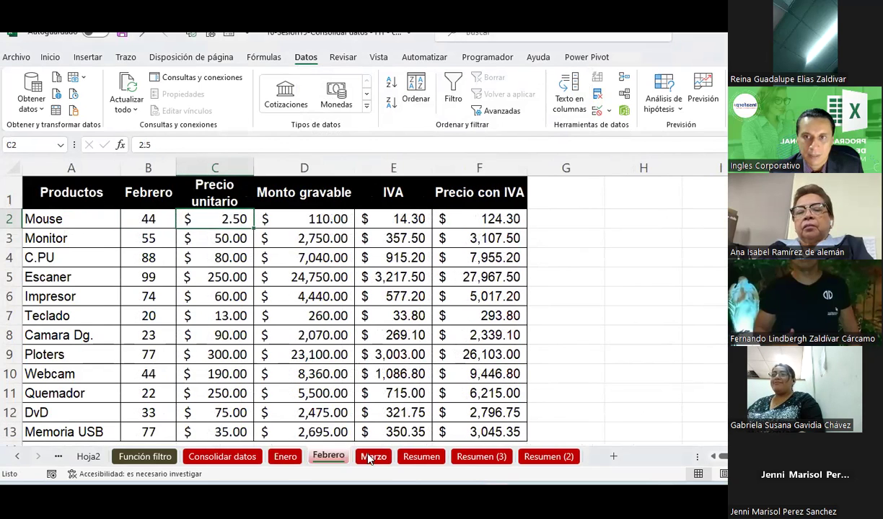
click(425, 460)
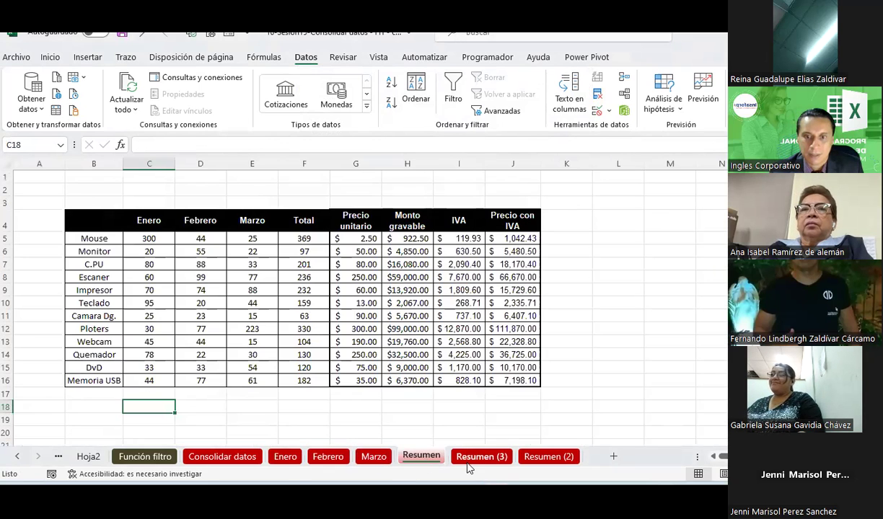
click(469, 462)
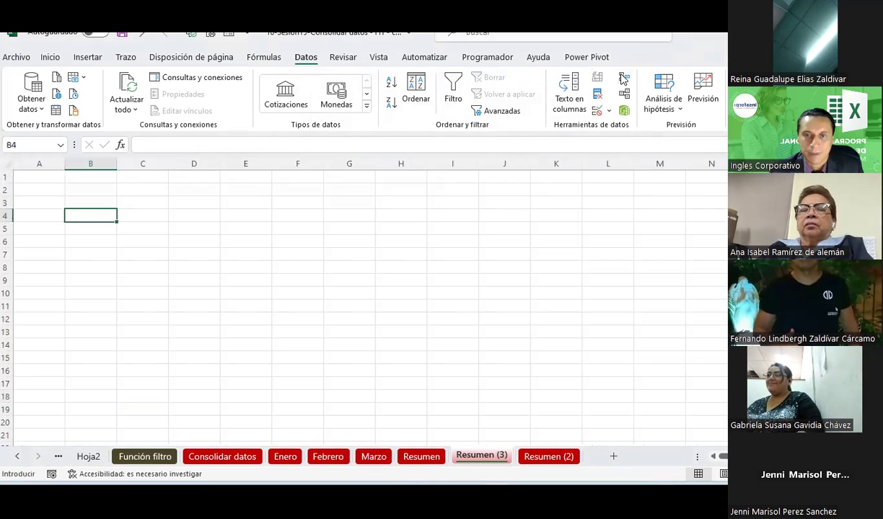
click(623, 79)
click(505, 134)
click(373, 456)
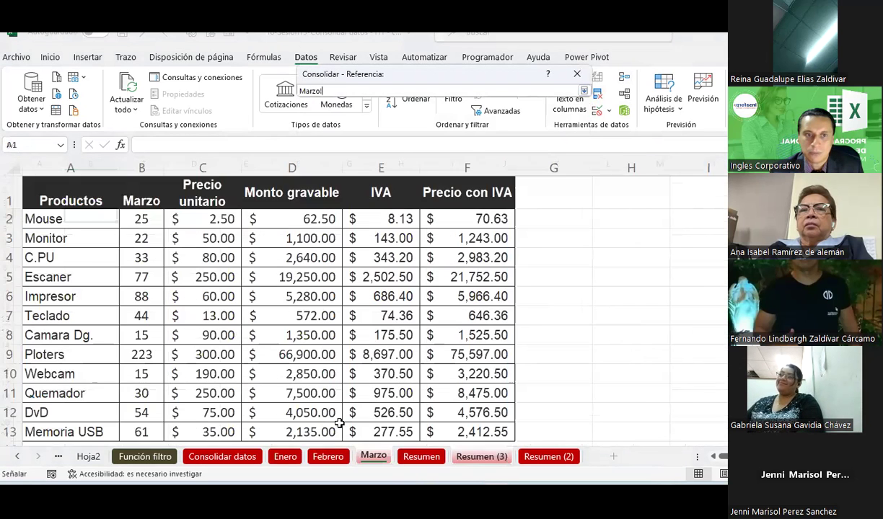
click(142, 219)
click(584, 92)
click(563, 159)
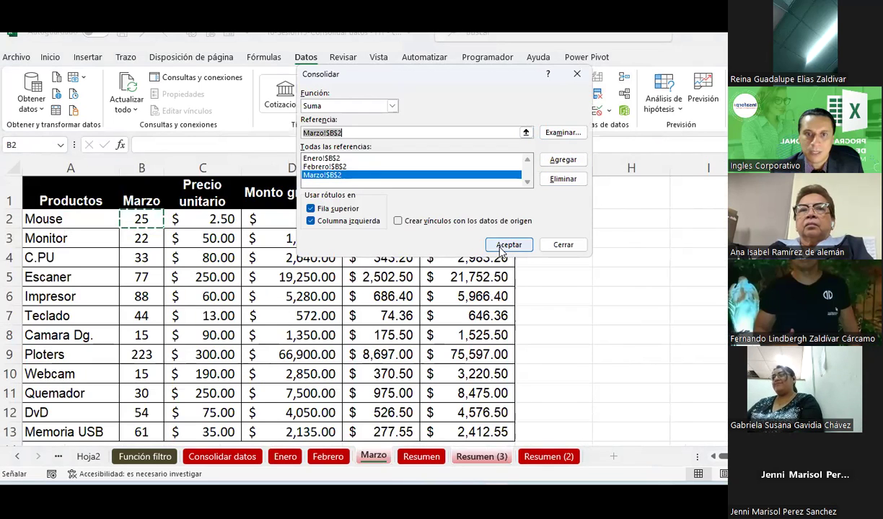
key(ctrl+Page_Down)
key(ctrl+Page_Down)
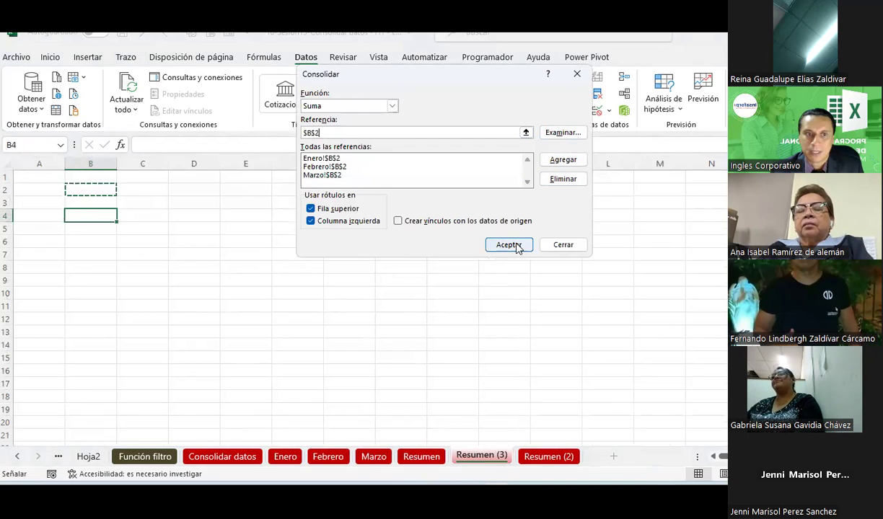
click(508, 245)
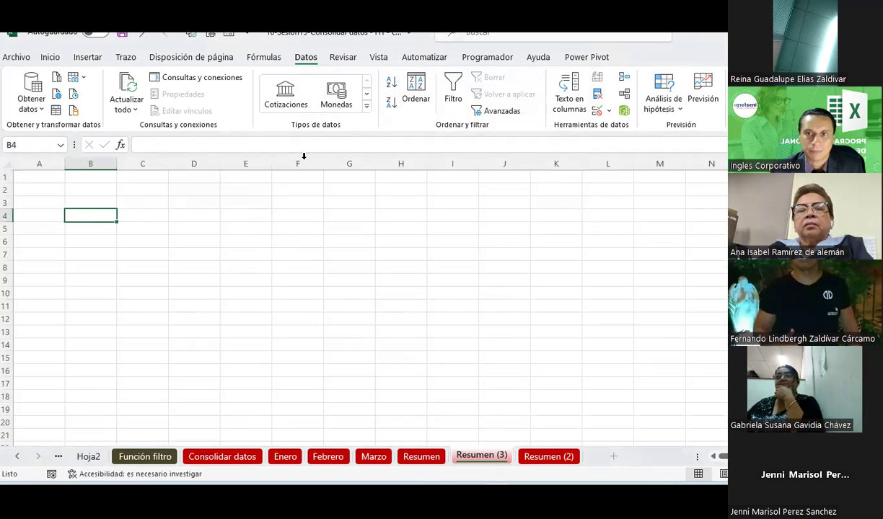
Delete the Enero, Marzo and Febrero B2 references from the Consolidate source list.
click(624, 78)
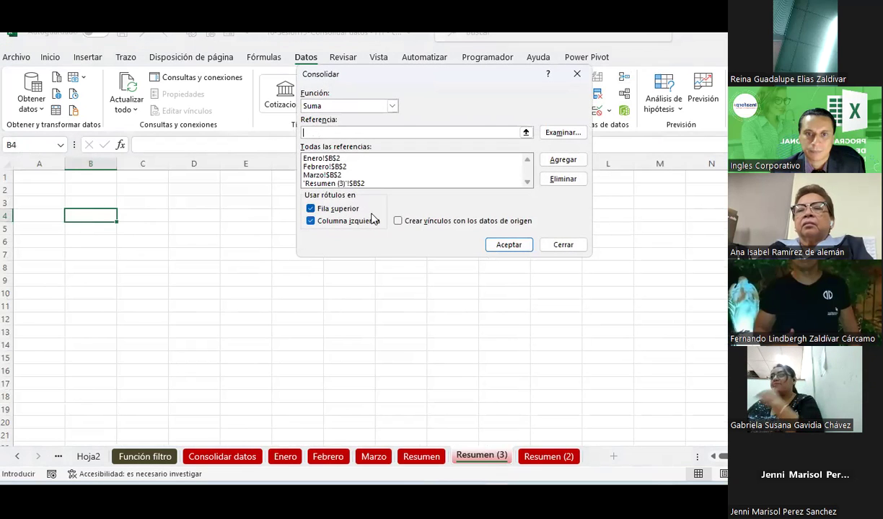
click(334, 160)
click(559, 181)
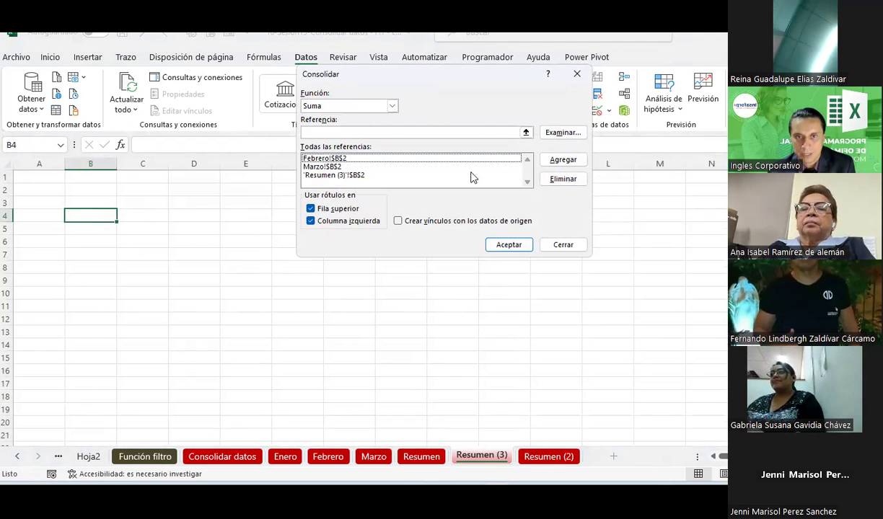
click(410, 167)
click(556, 180)
click(385, 159)
click(554, 182)
click(394, 159)
click(567, 179)
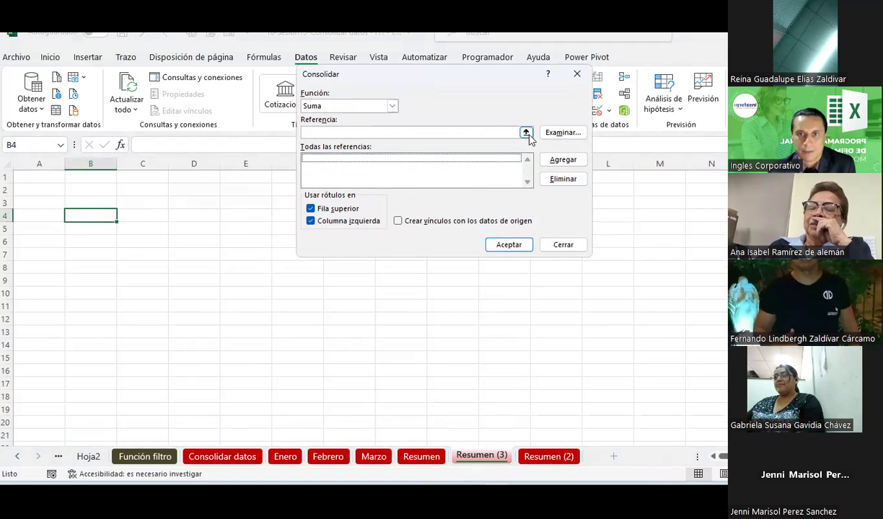
click(511, 246)
Add Enero!$B$2 back as a consolidation source and start picking from the Febrero sheet.
click(622, 83)
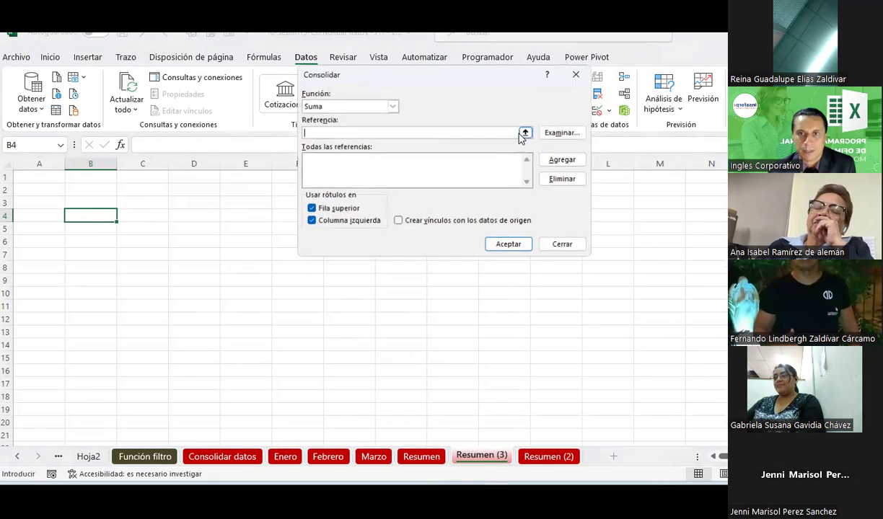
click(525, 129)
click(285, 457)
click(143, 219)
click(583, 91)
click(562, 160)
click(526, 128)
click(334, 460)
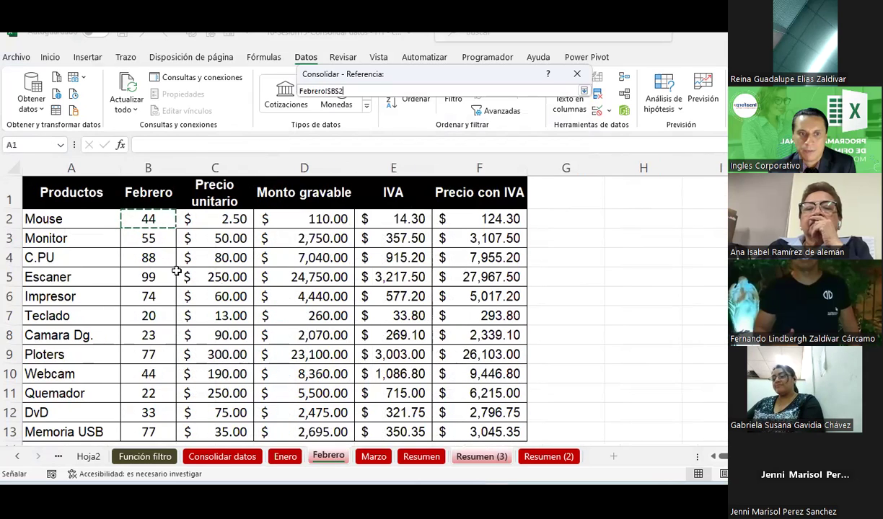
click(583, 91)
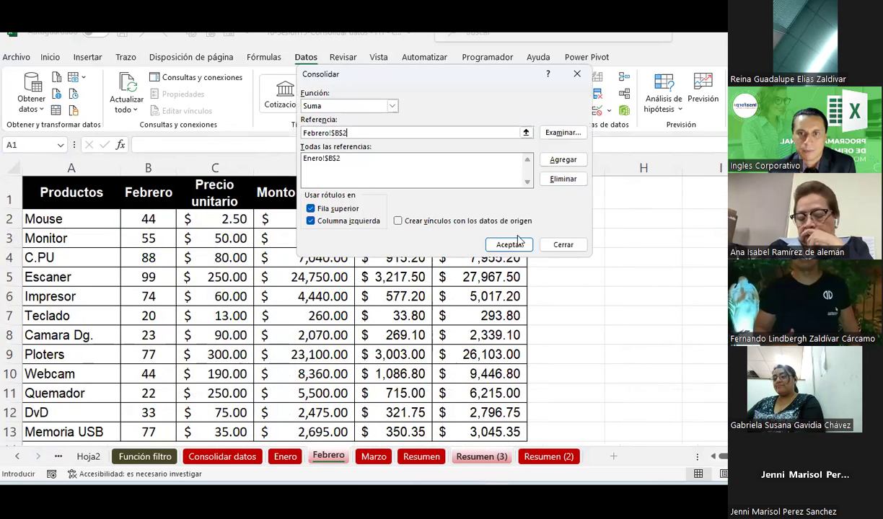
click(516, 245)
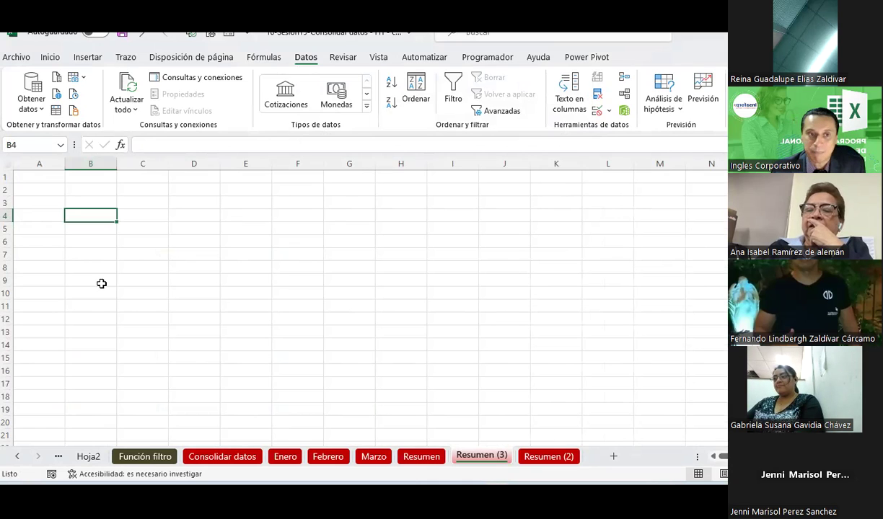
Remove Enero!$B$2 and Febrero!$B$2, leaving the consolidation source list empty.
click(622, 84)
click(339, 167)
click(320, 158)
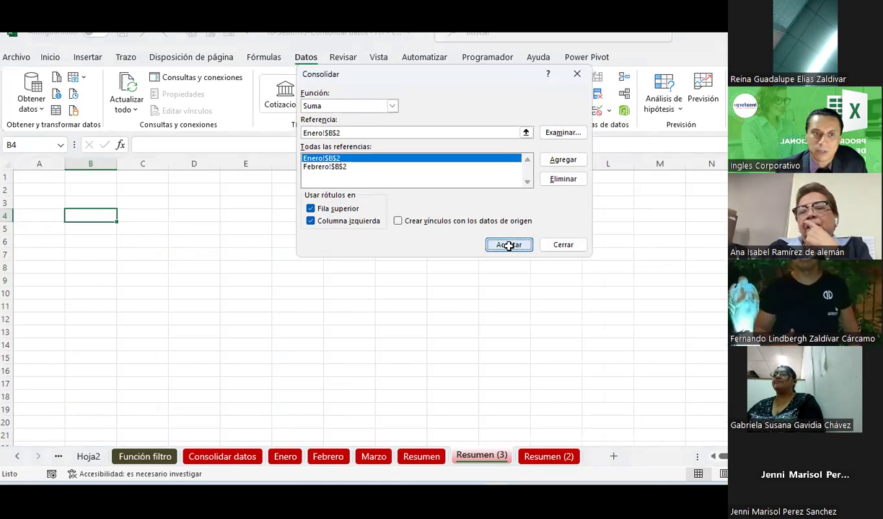
click(508, 246)
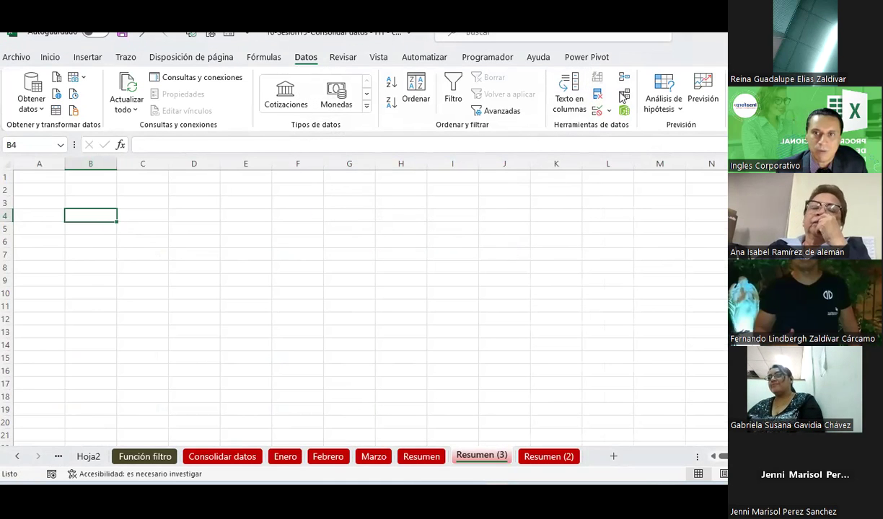
click(625, 84)
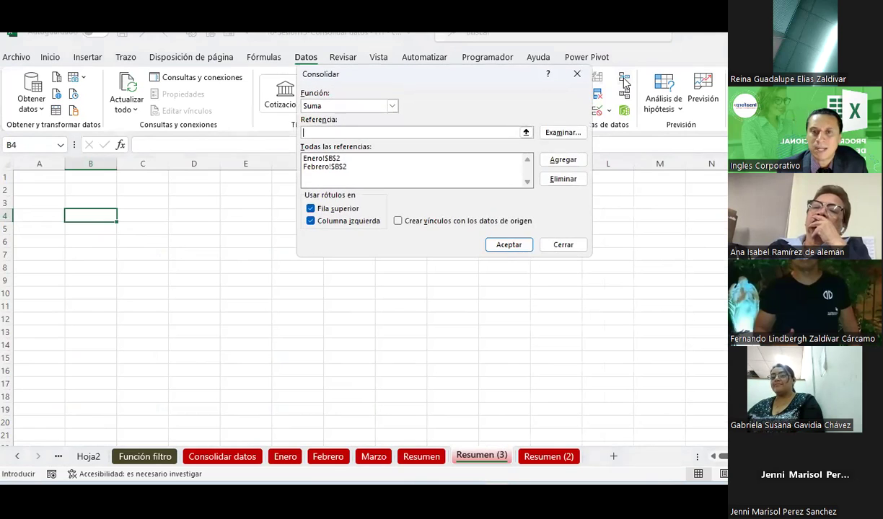
click(328, 158)
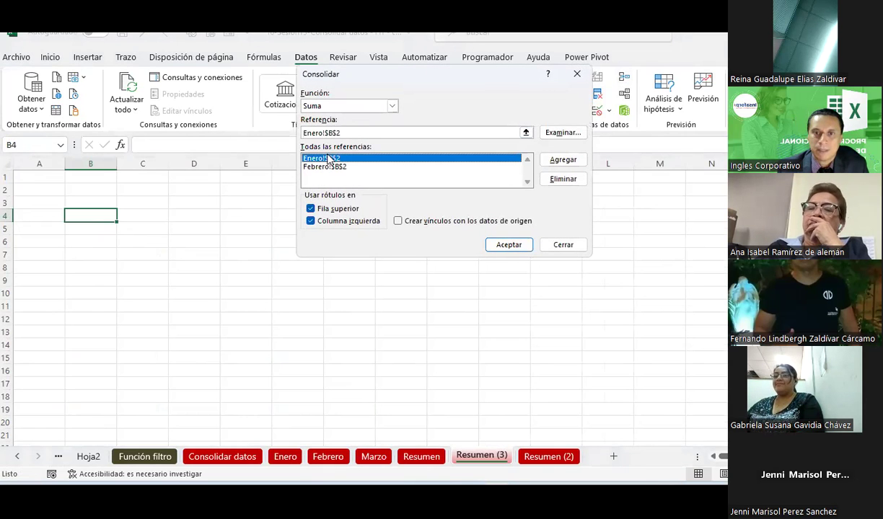
click(567, 179)
click(565, 180)
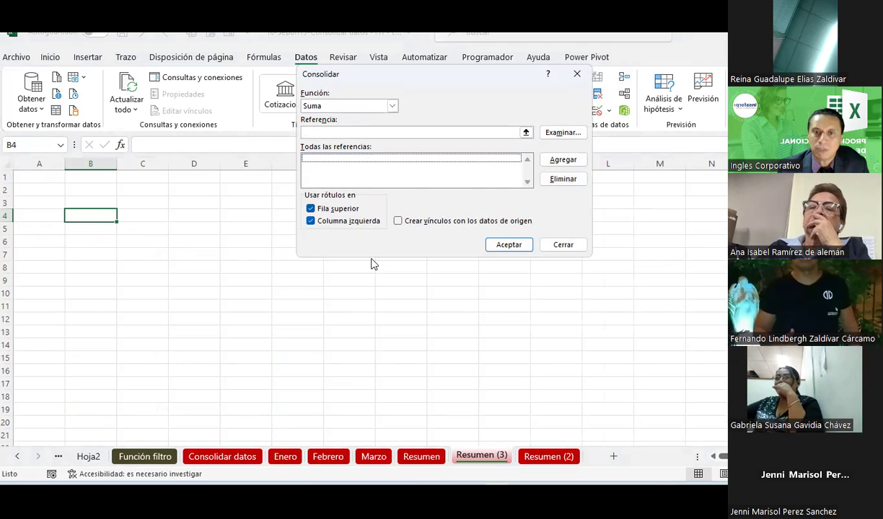
click(505, 244)
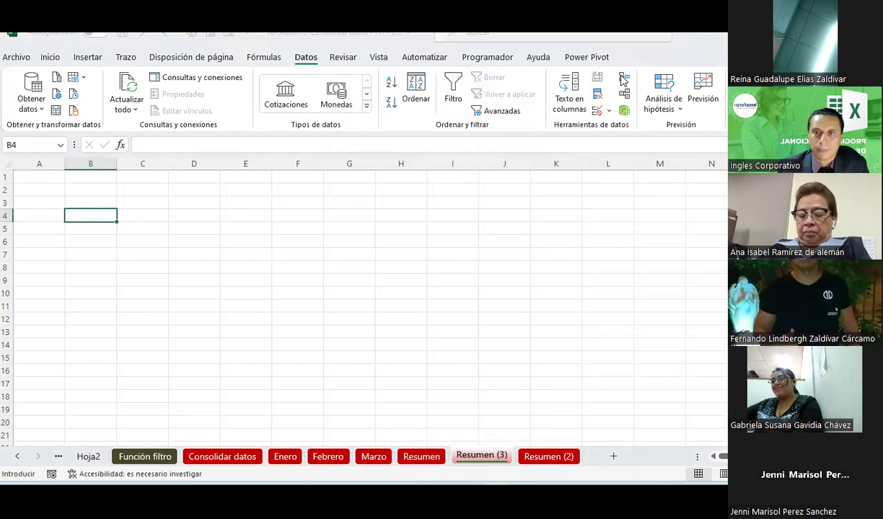
Add Febrero!$B$2 to the consolidation source list.
click(624, 78)
click(328, 457)
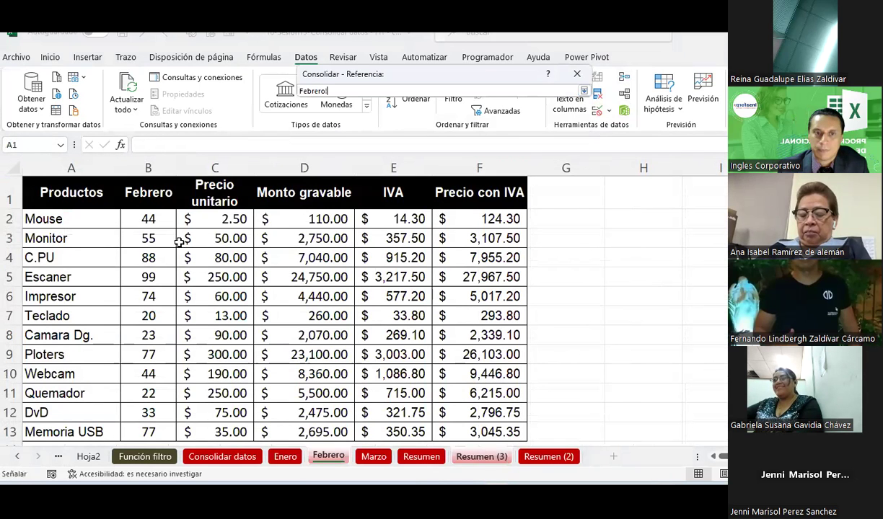
click(583, 92)
click(562, 159)
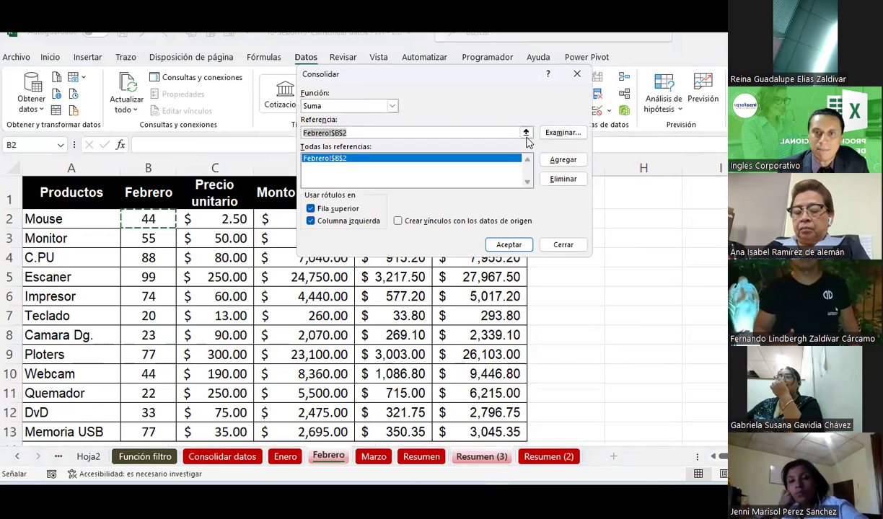
click(526, 133)
click(371, 457)
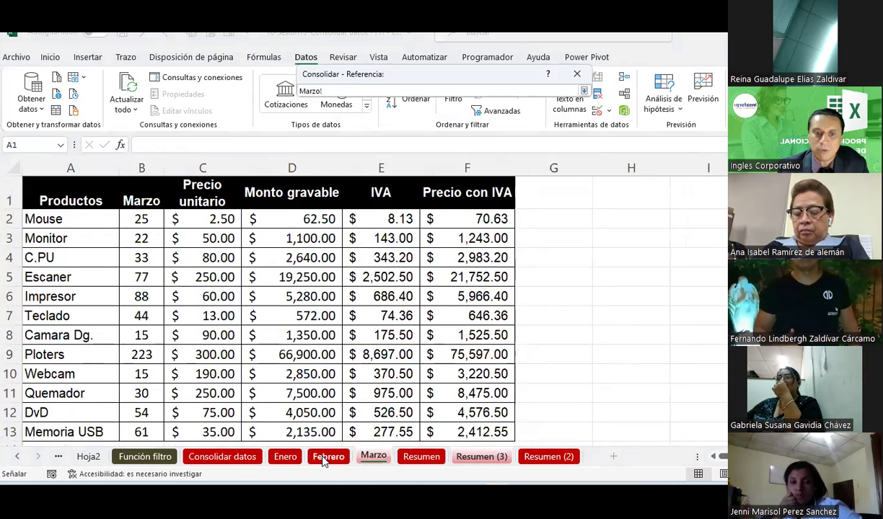
click(326, 458)
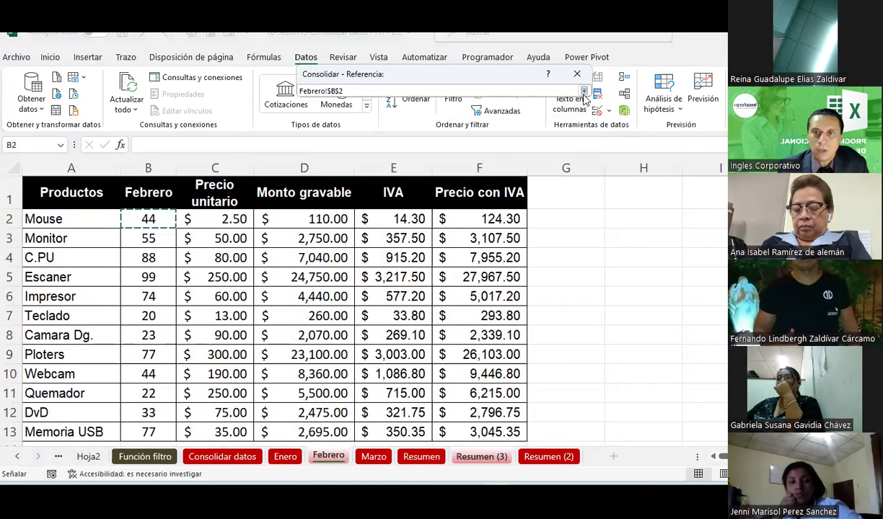
click(582, 92)
click(562, 160)
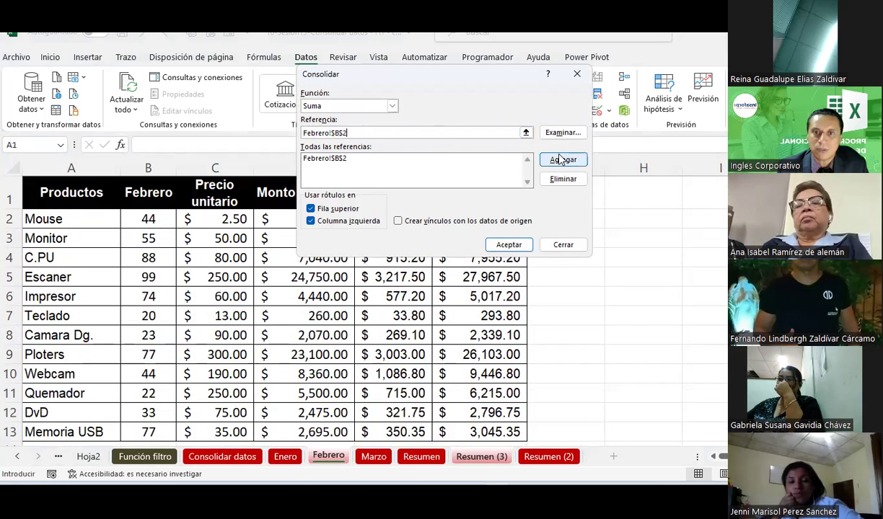
click(561, 160)
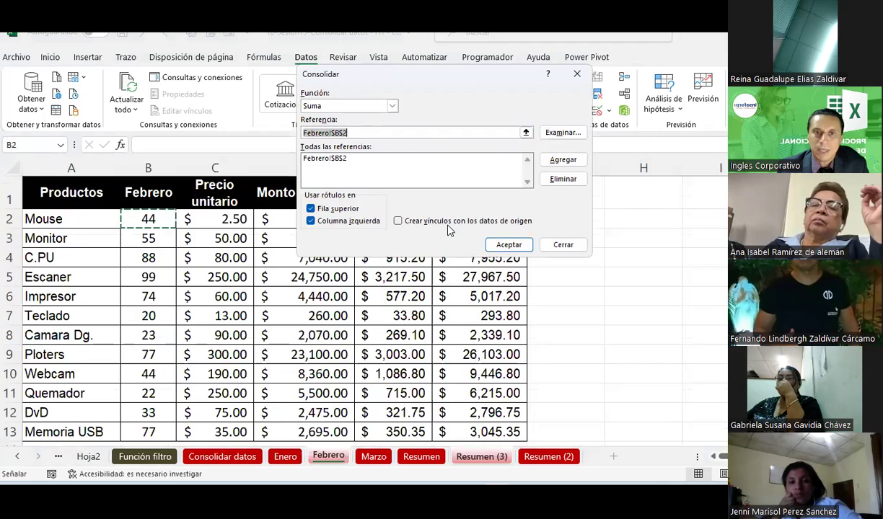
key(Return)
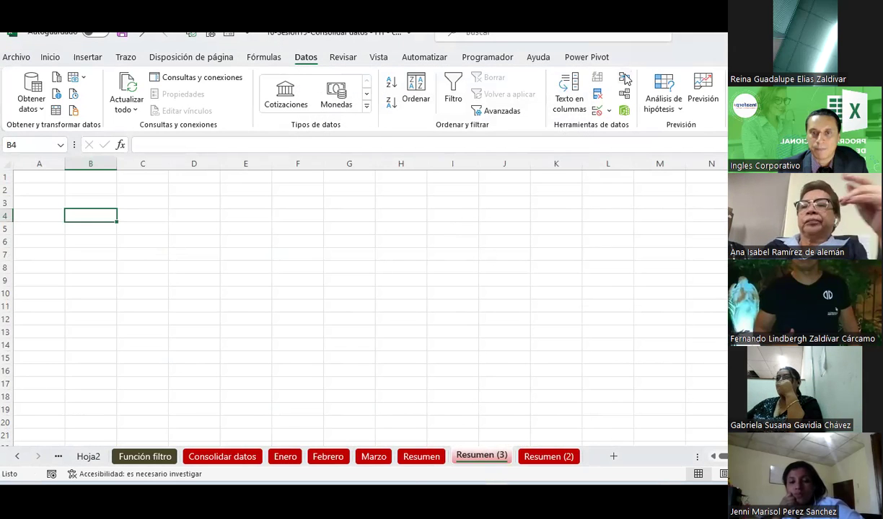
Add Enero!$B$2 as a second consolidation source alongside Febrero!$B$2.
click(624, 78)
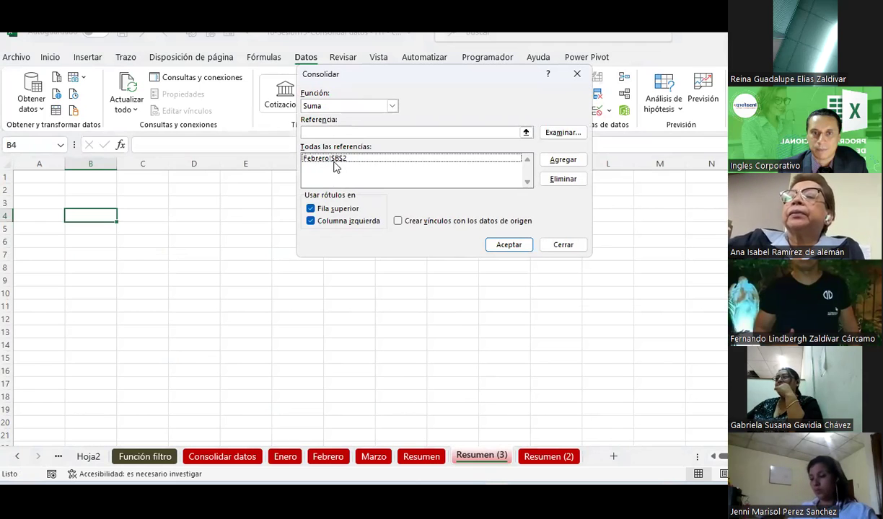
click(328, 160)
click(526, 134)
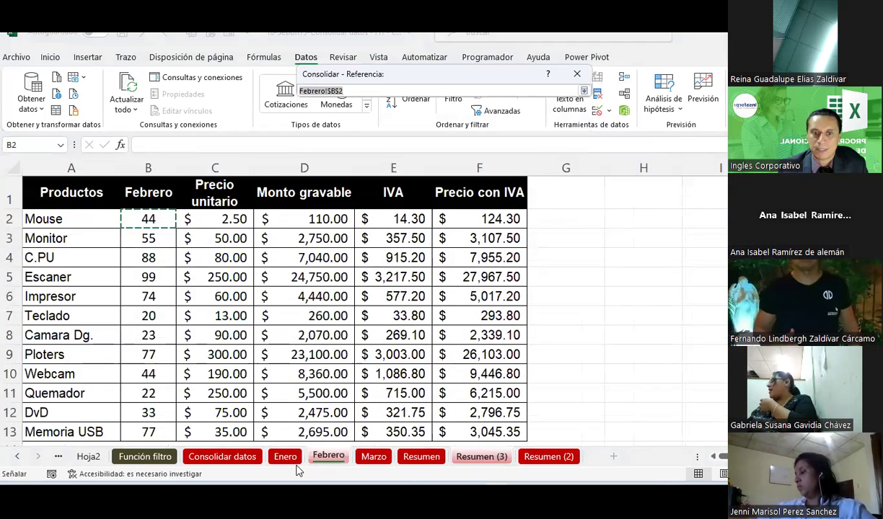
click(285, 457)
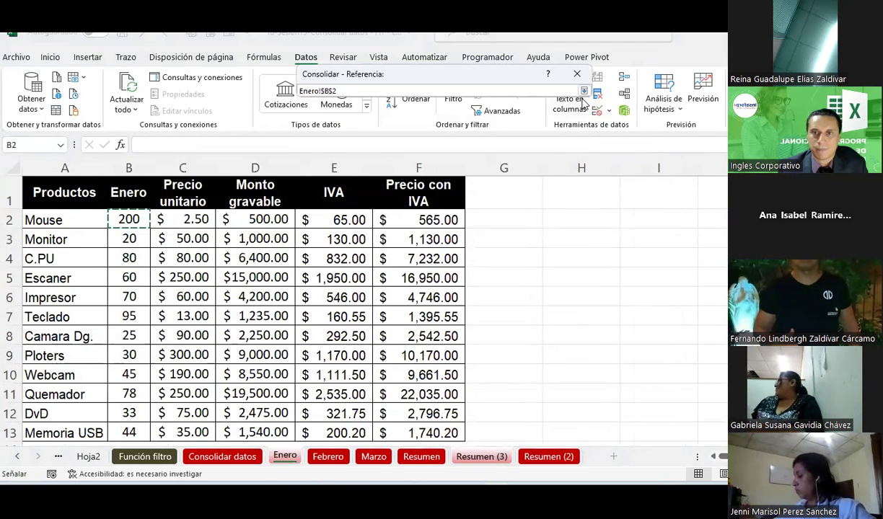
click(583, 90)
click(548, 160)
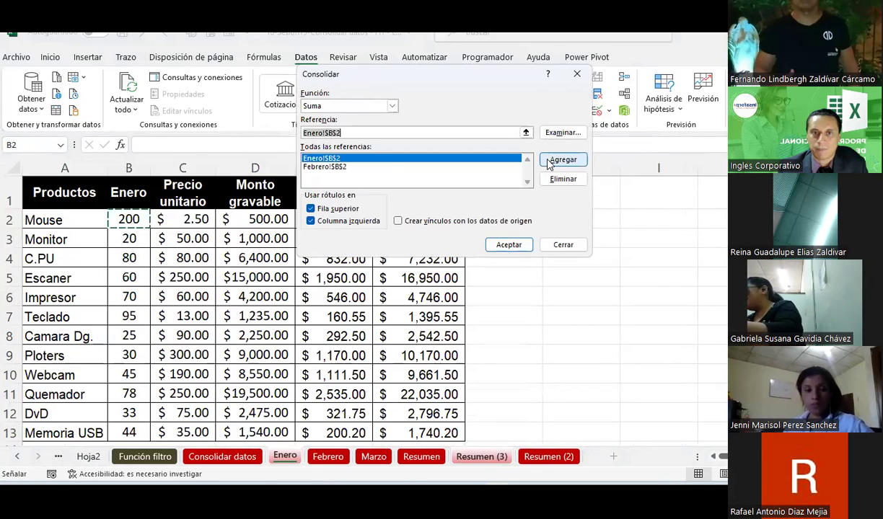
click(393, 168)
click(526, 132)
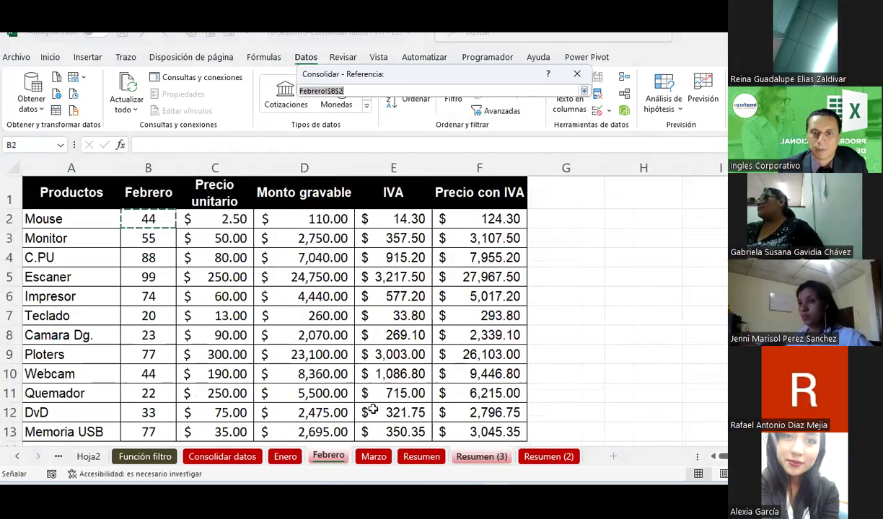
click(374, 456)
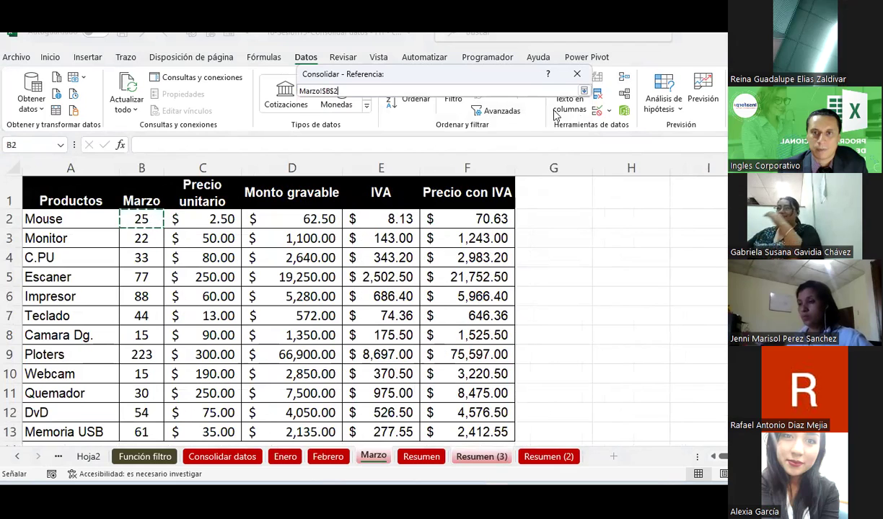
click(584, 91)
click(492, 248)
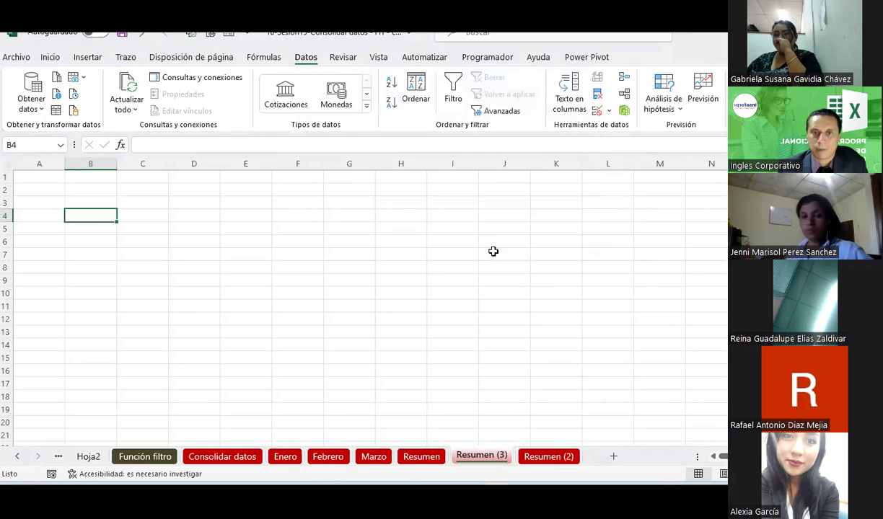